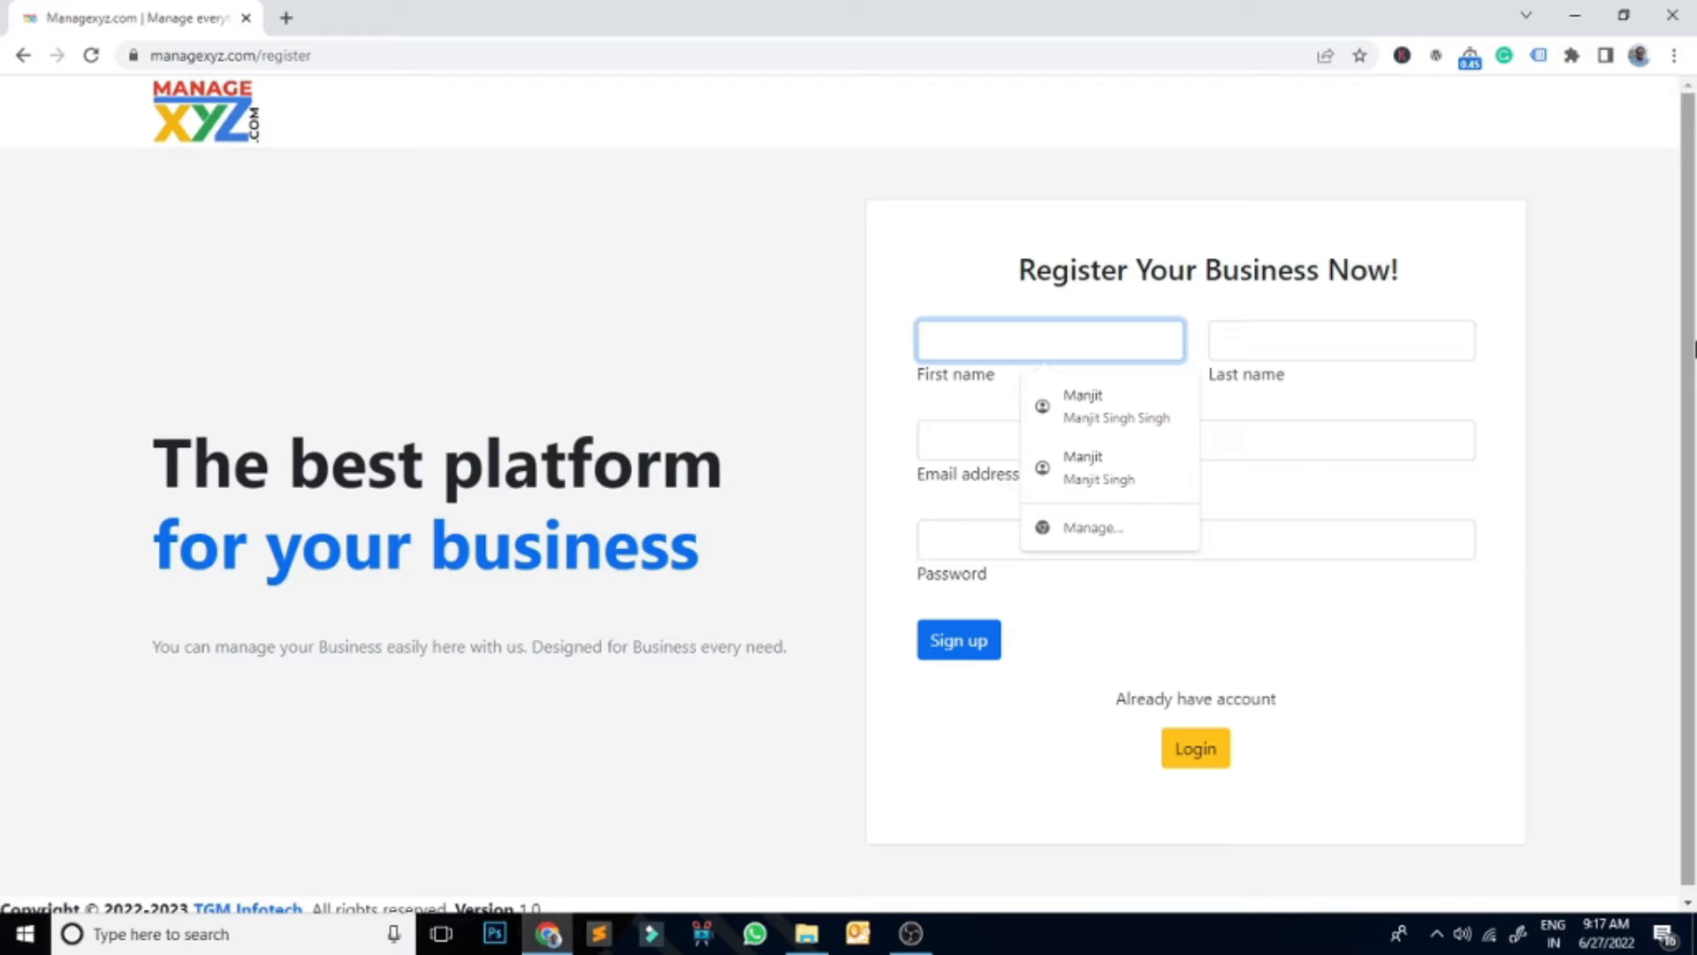
Step: Sign up with first name Manage, last name XYZ, the saved email address and a password
text(Manage)
key(Tab)
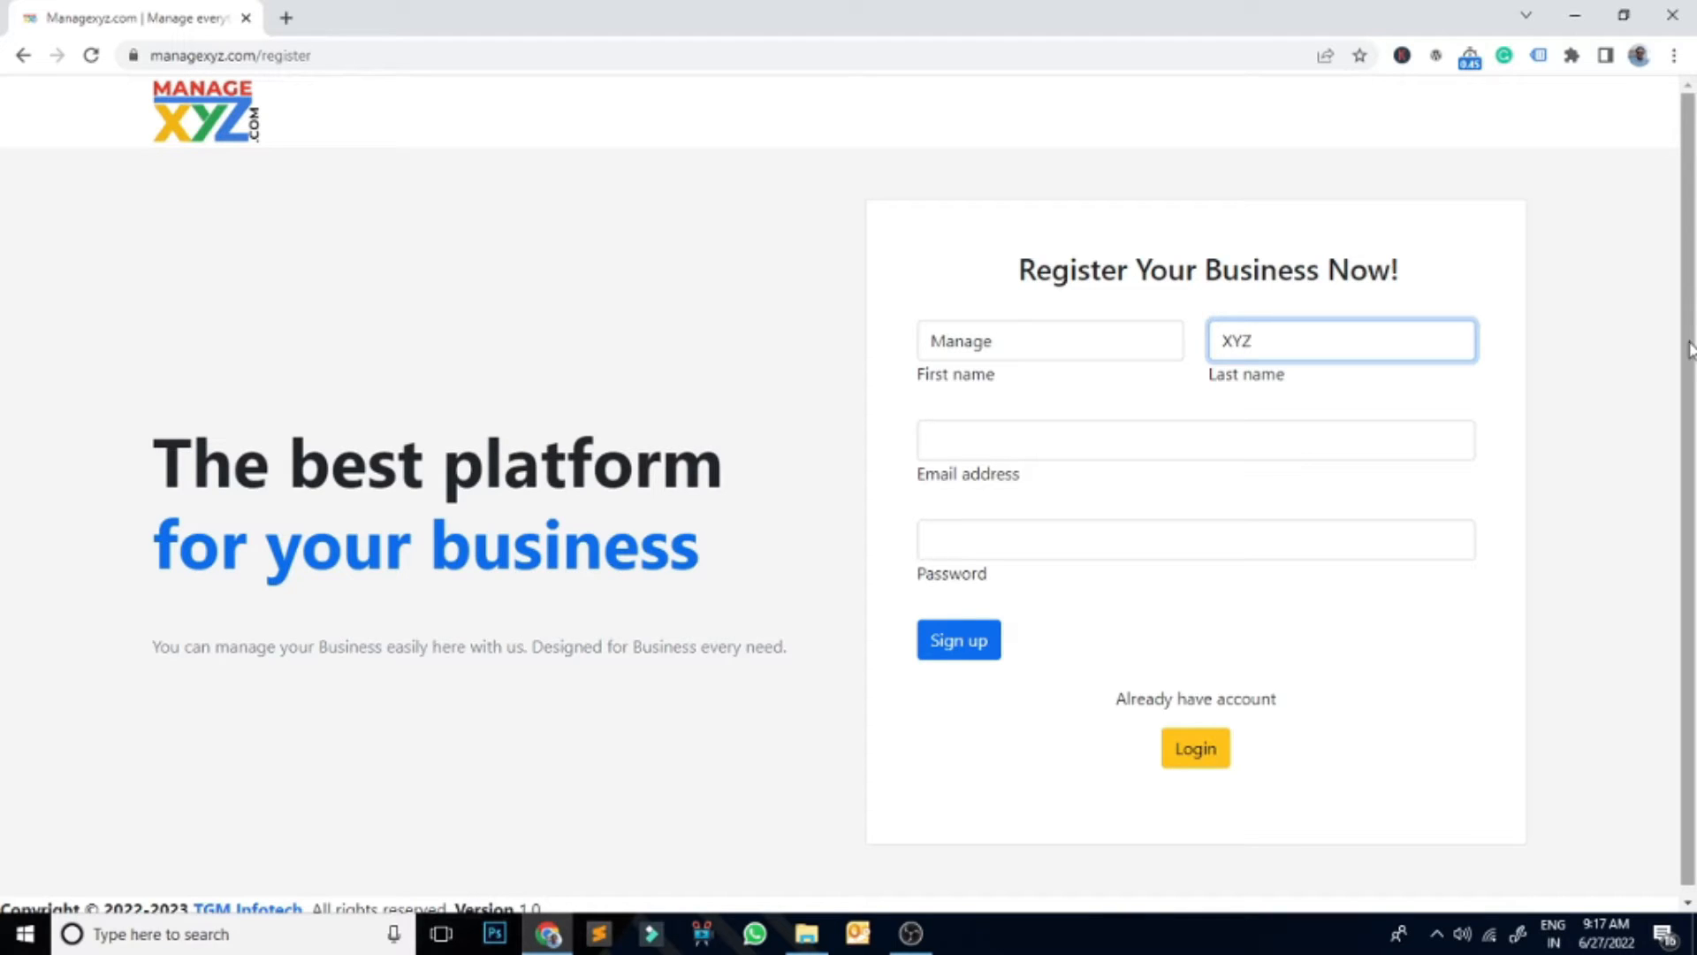
click(1133, 448)
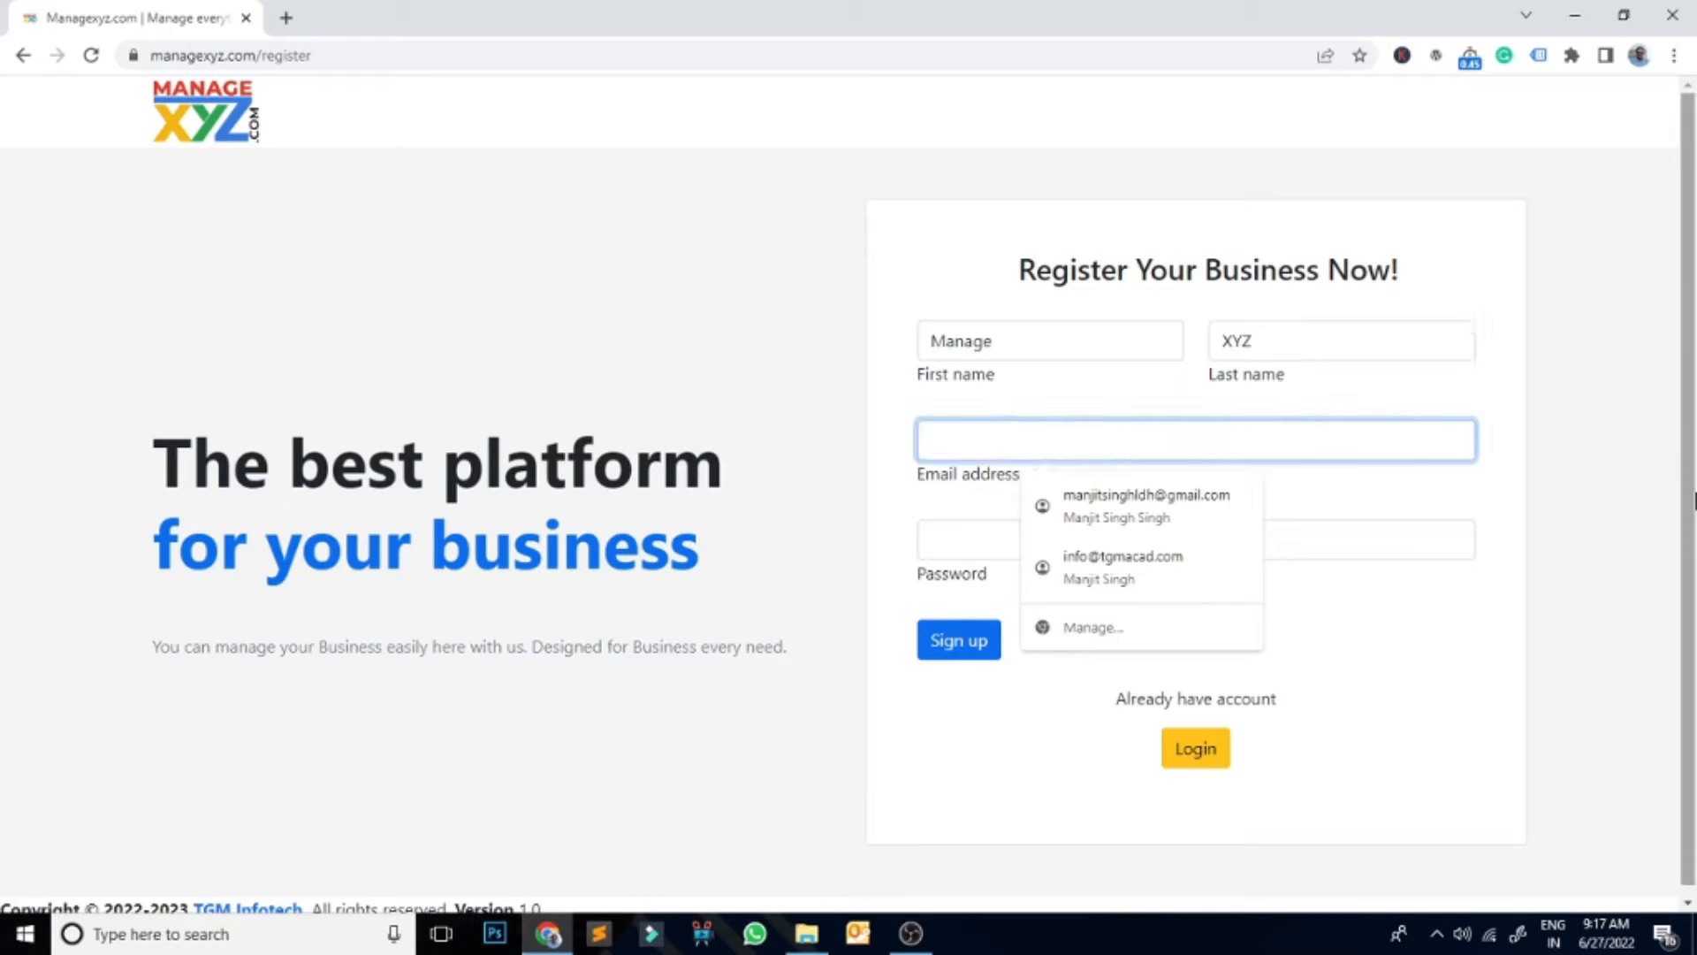
text(nir)
key(Down)
key(Return)
click(1030, 540)
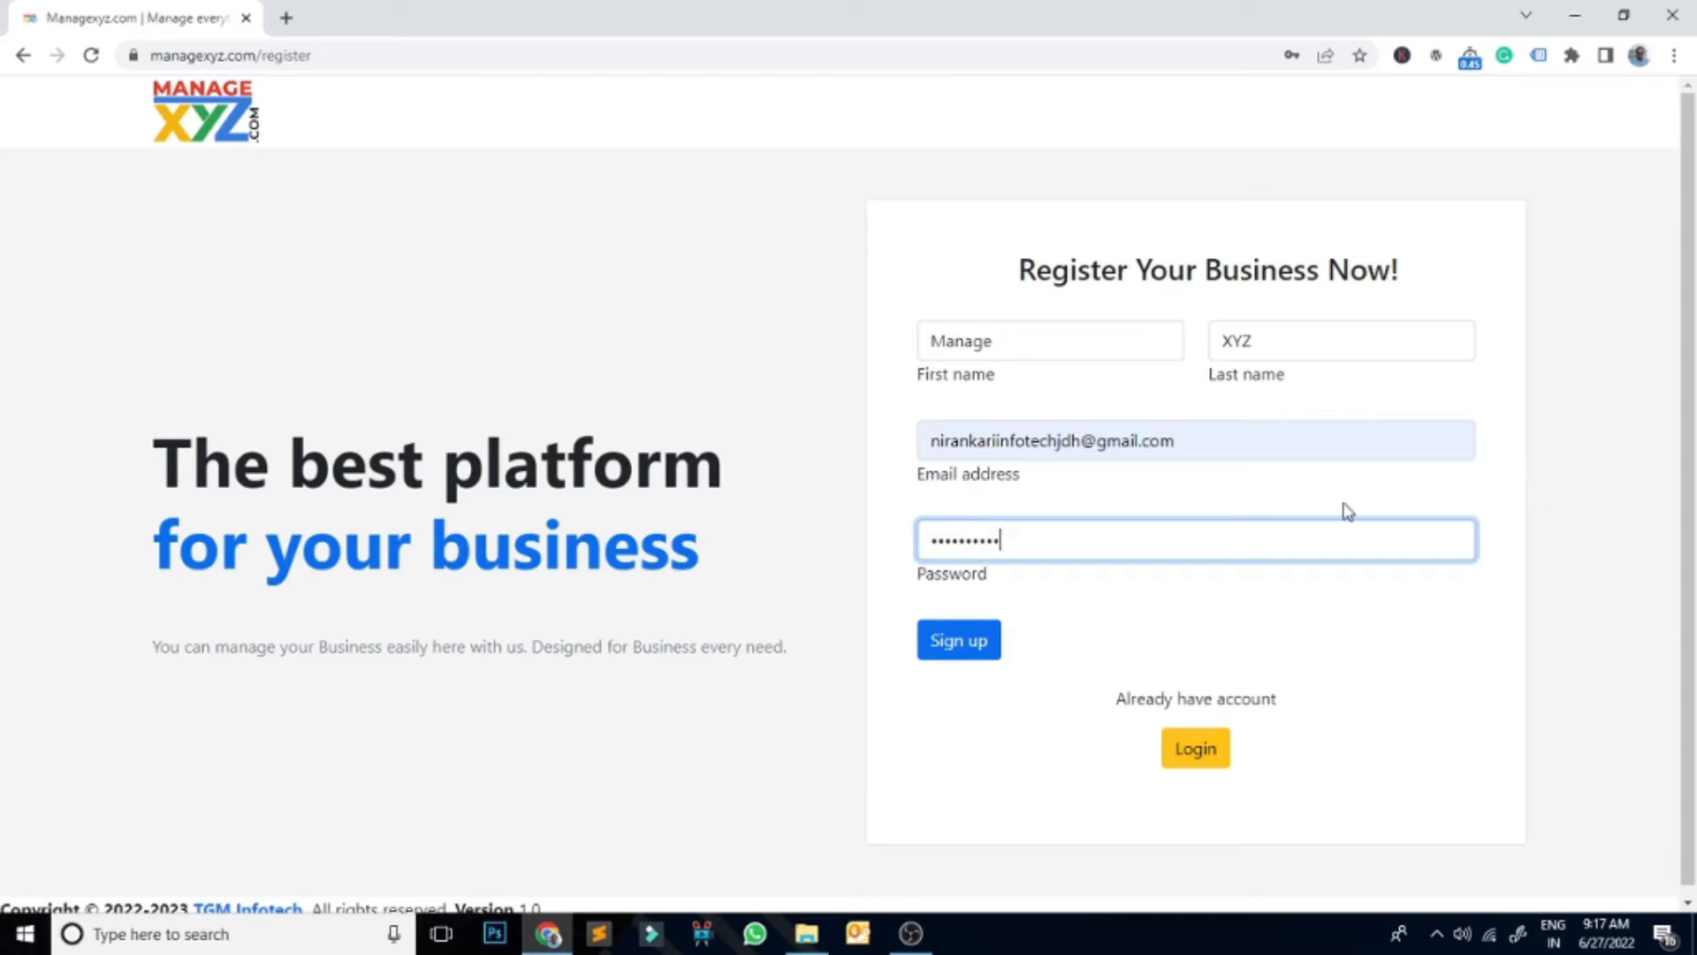
click(958, 650)
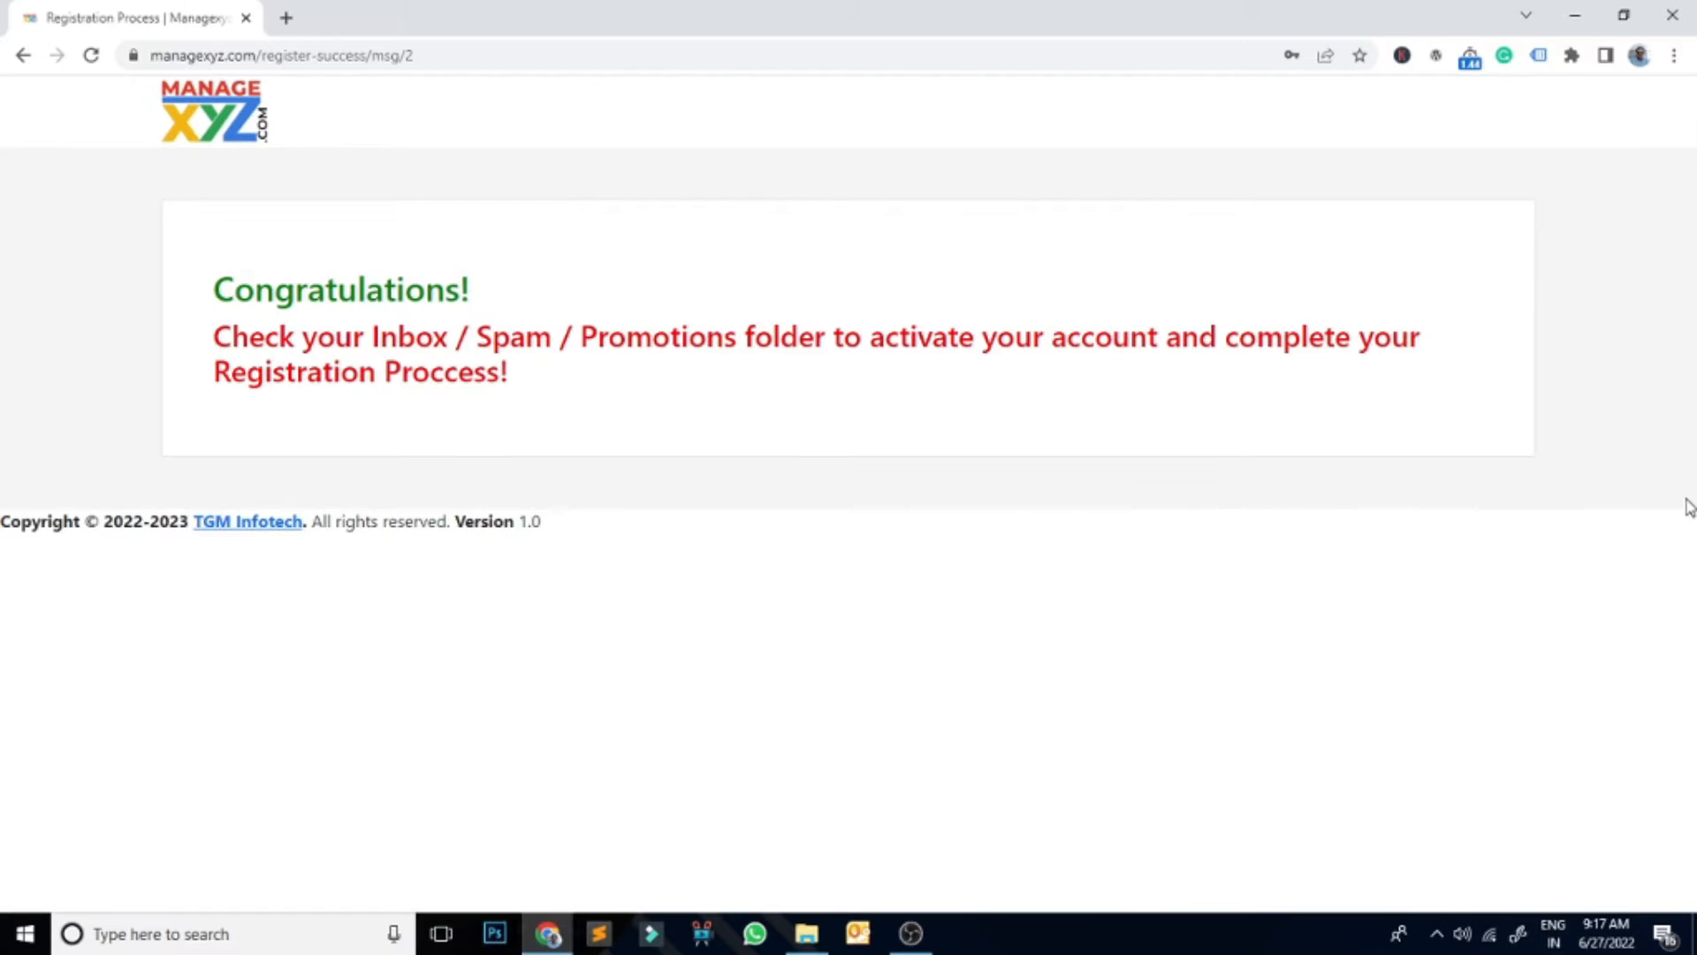
drag(212, 292, 521, 300)
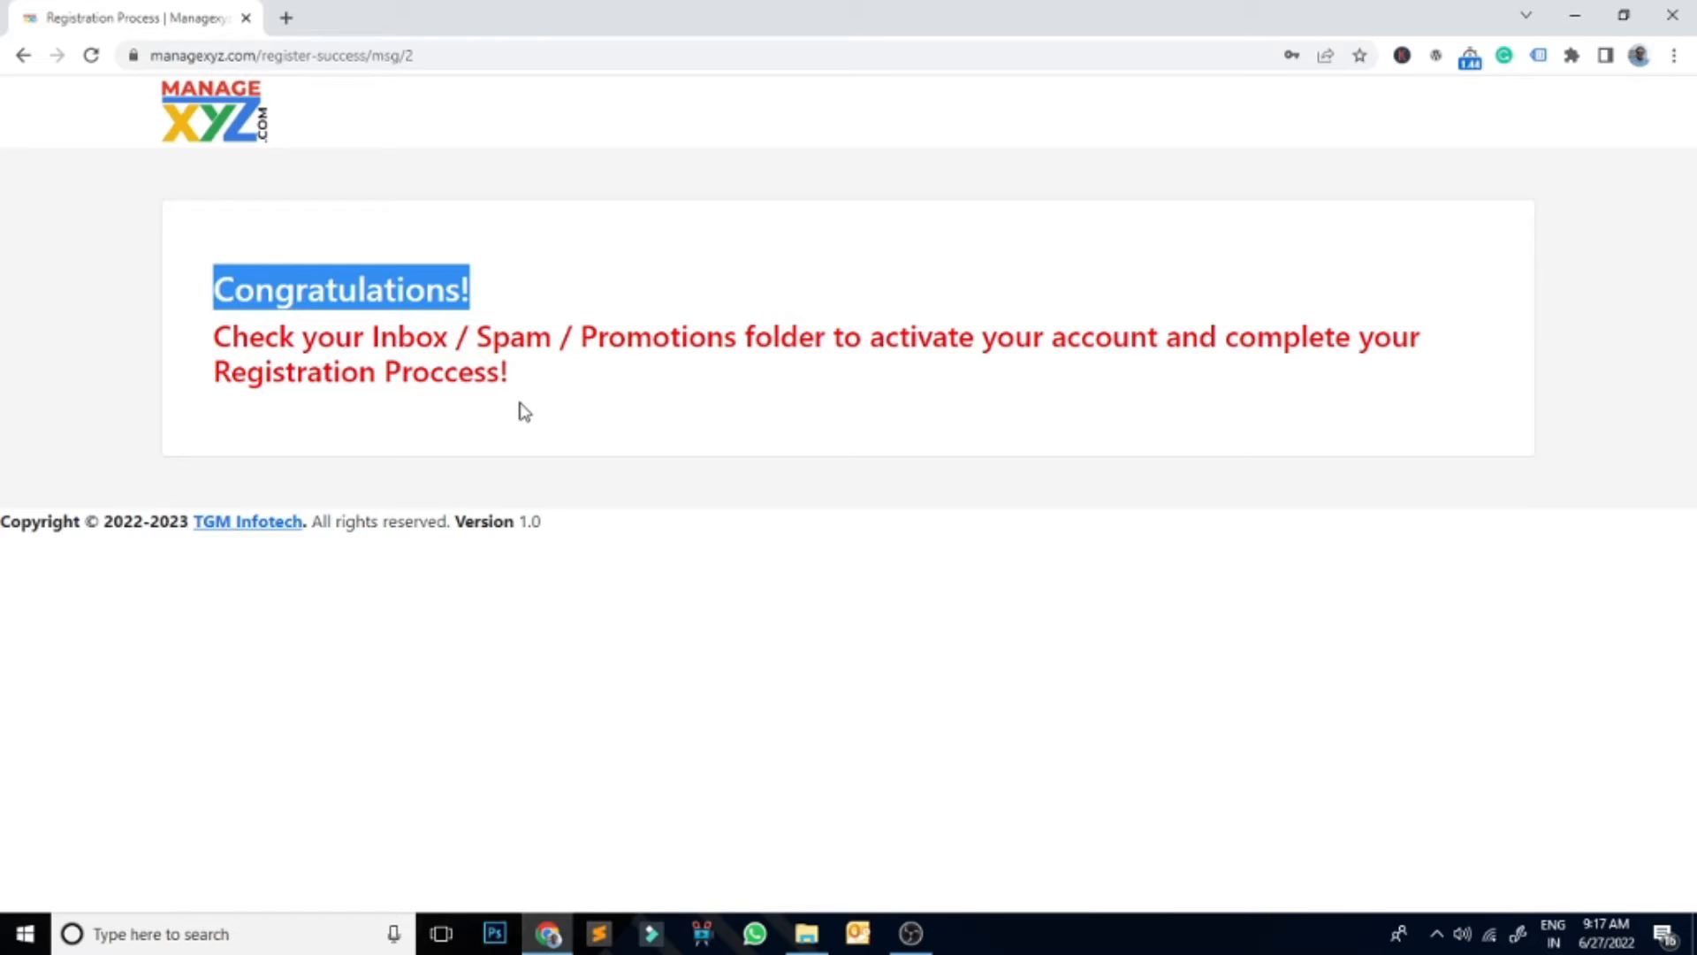
click(511, 294)
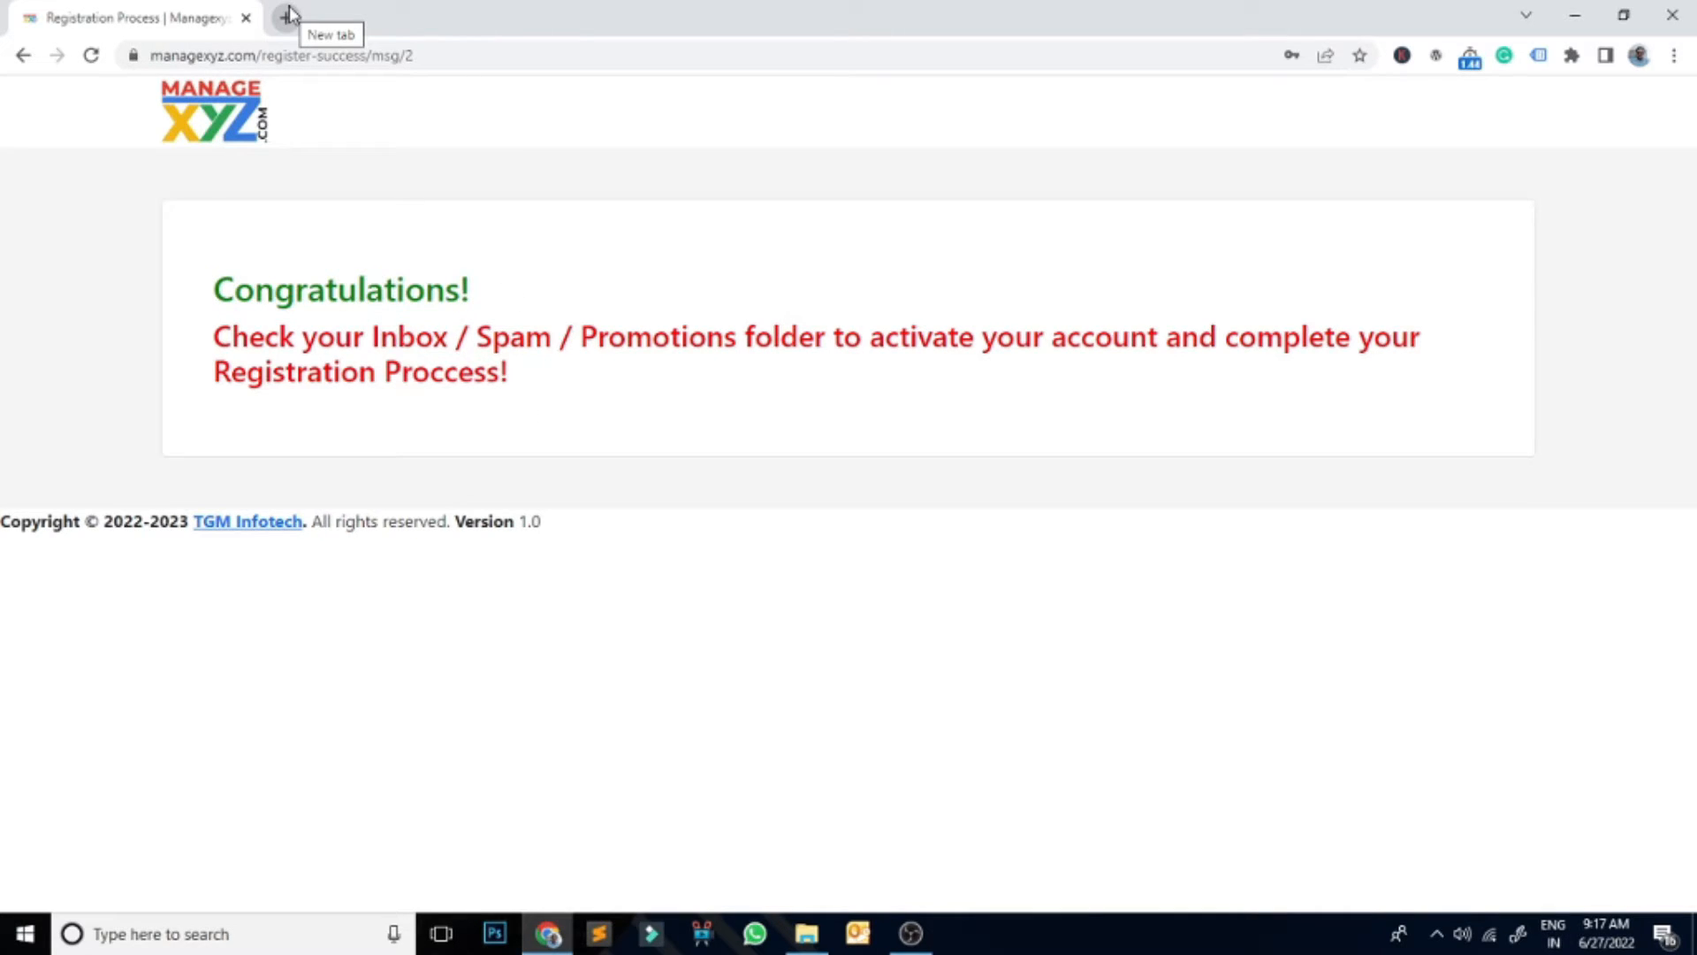
Step: Open Gmail in a new tab and switch to the mailbox used for registration
click(286, 19)
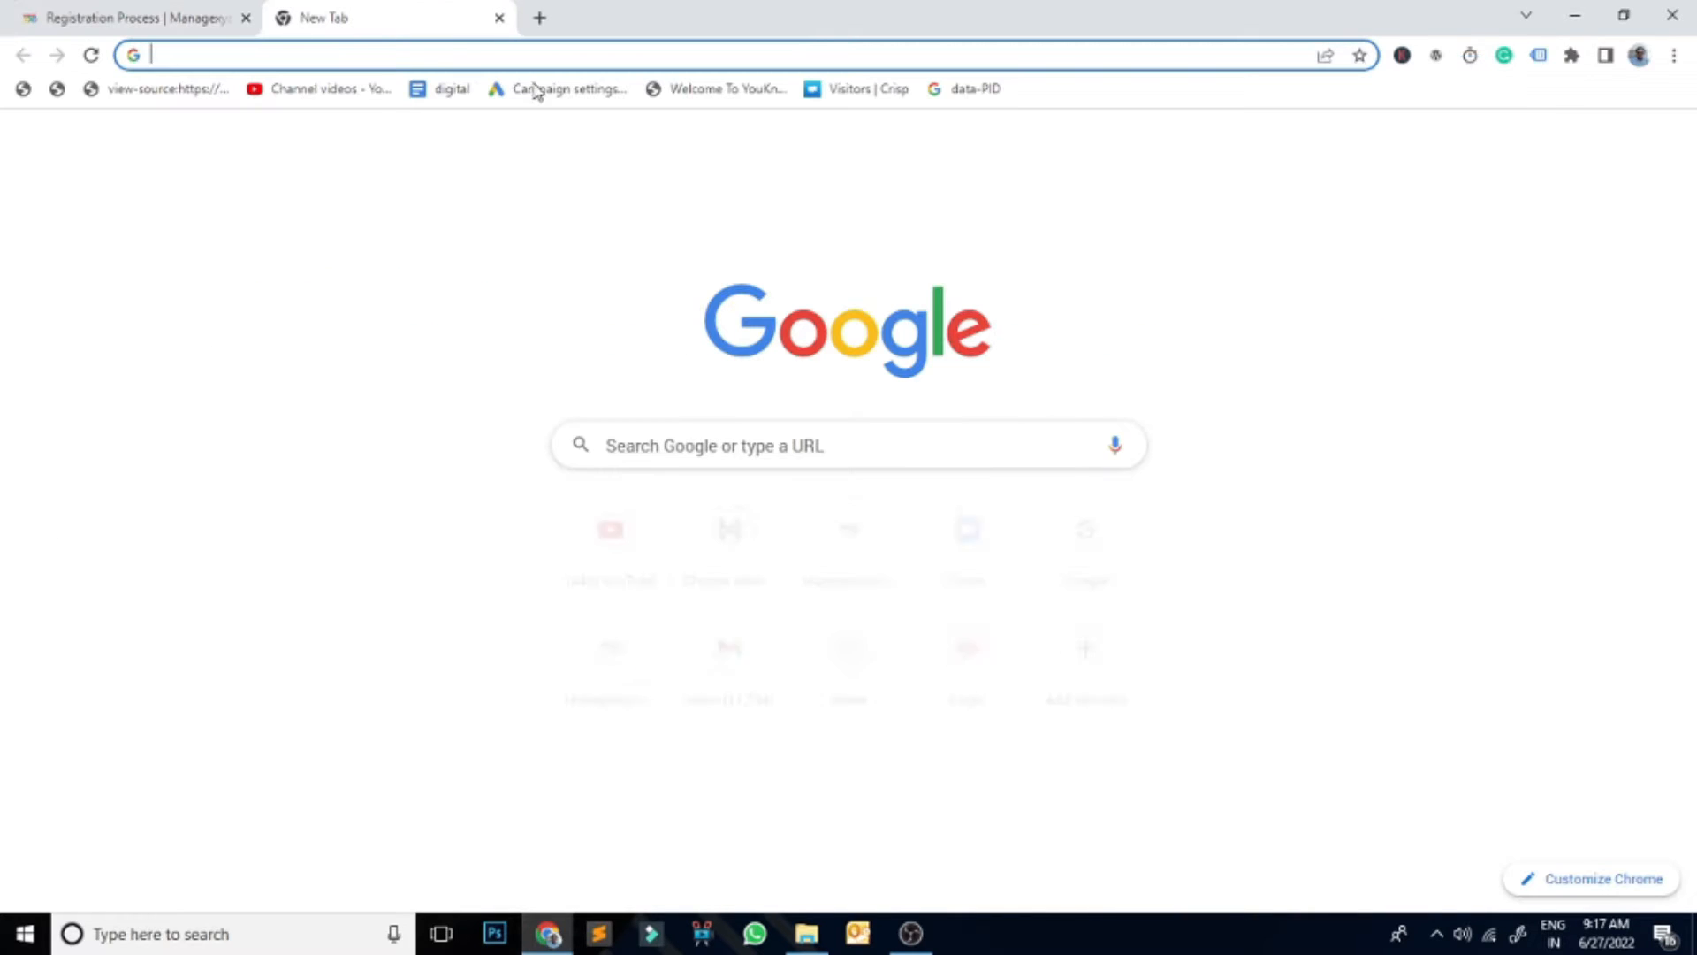
text(gmail.com)
key(Return)
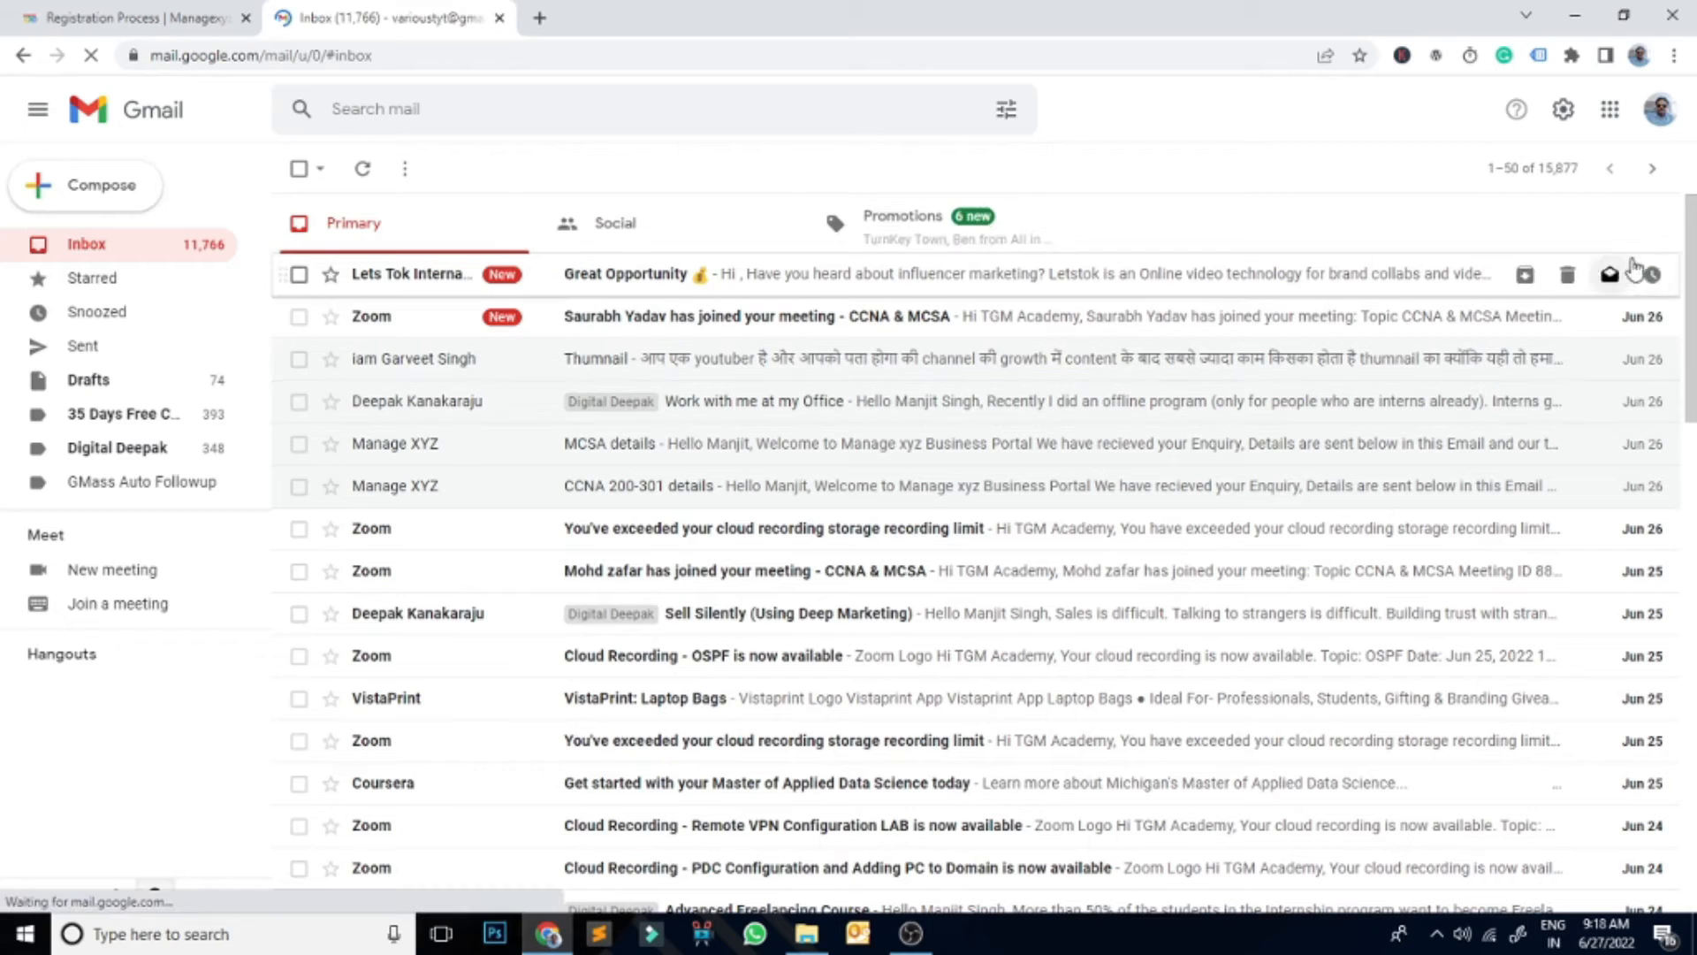
click(1671, 117)
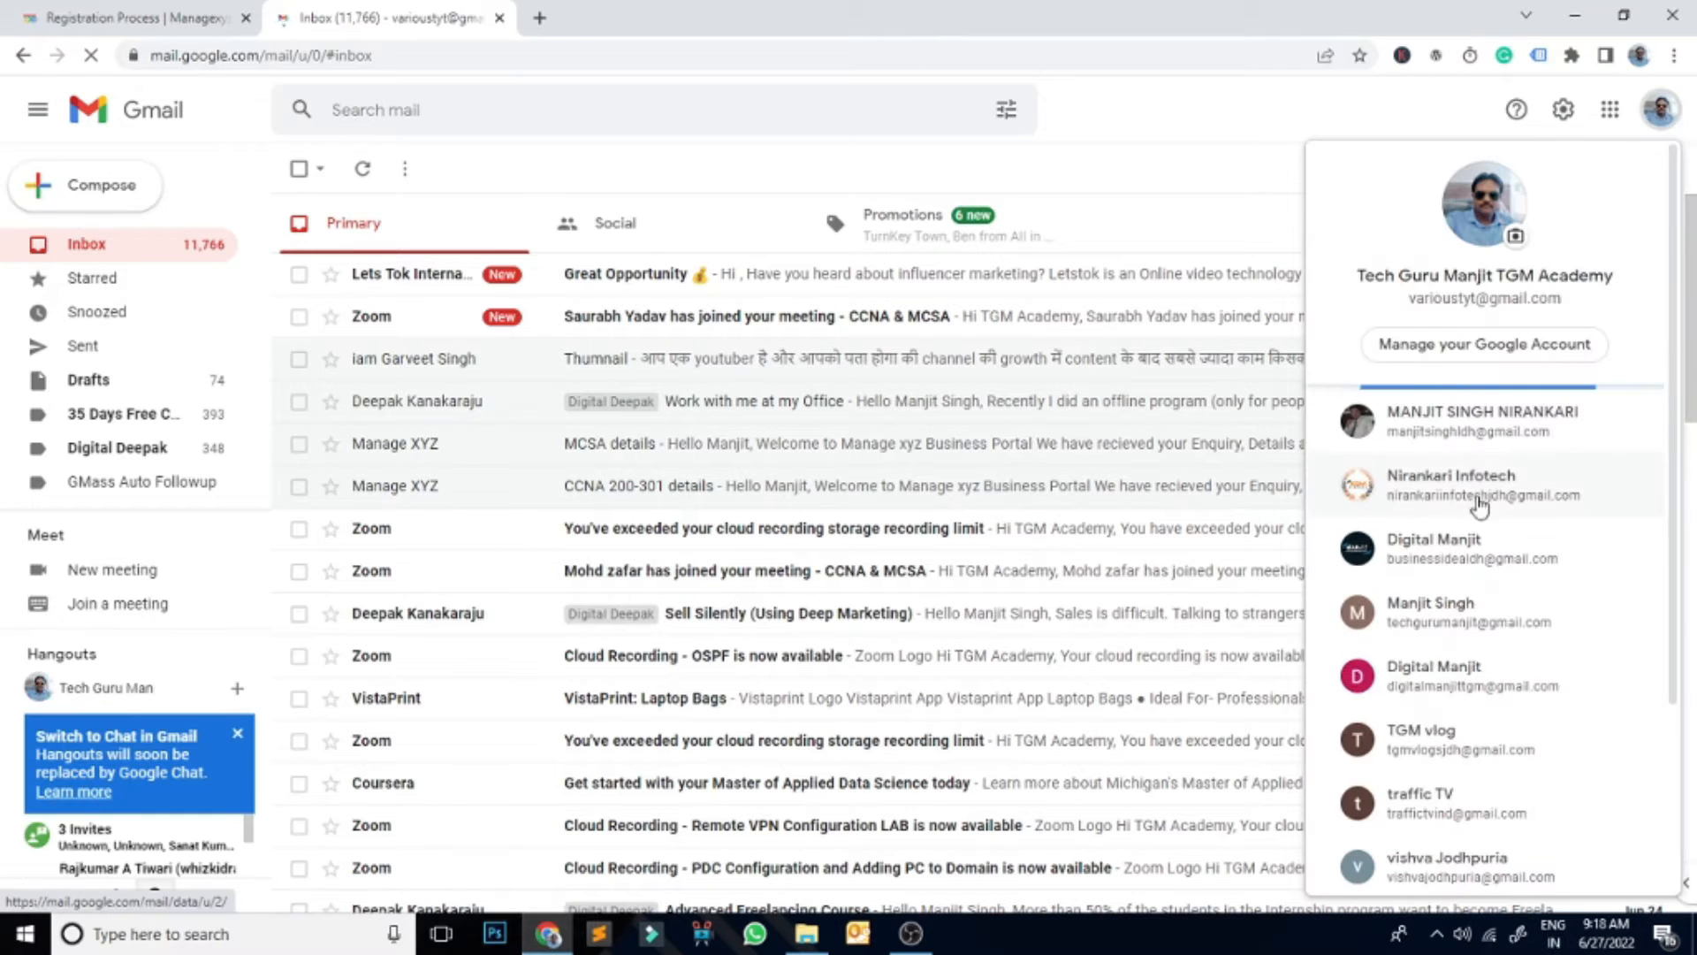
click(1503, 496)
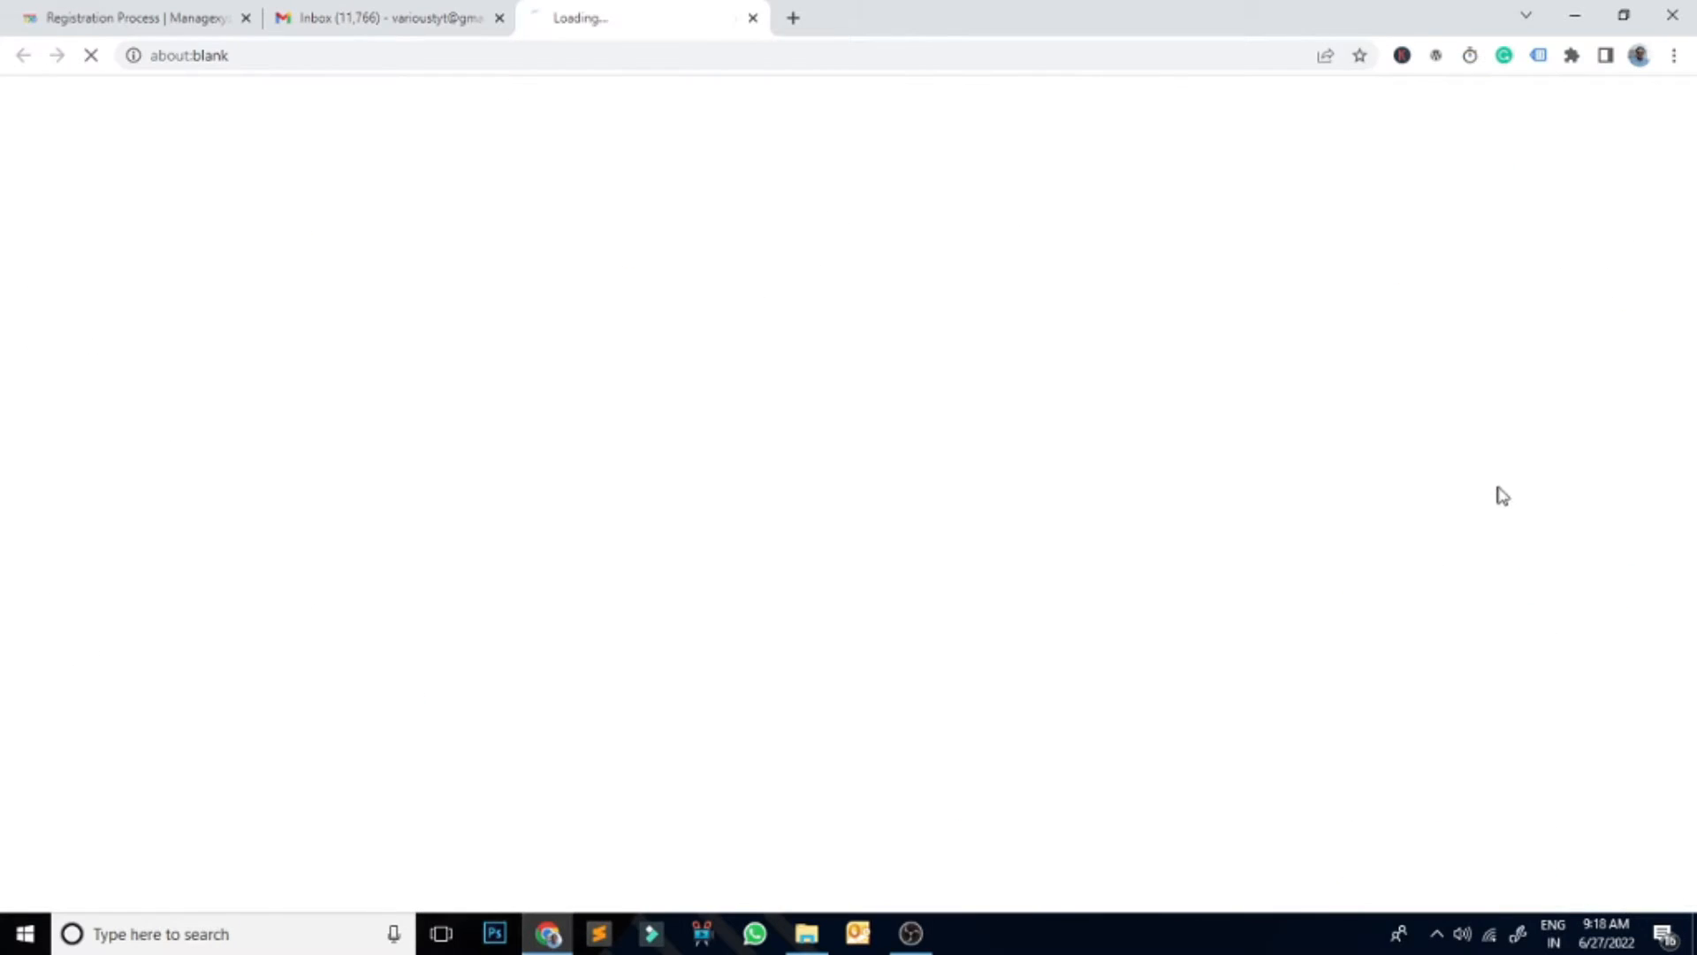
click(500, 18)
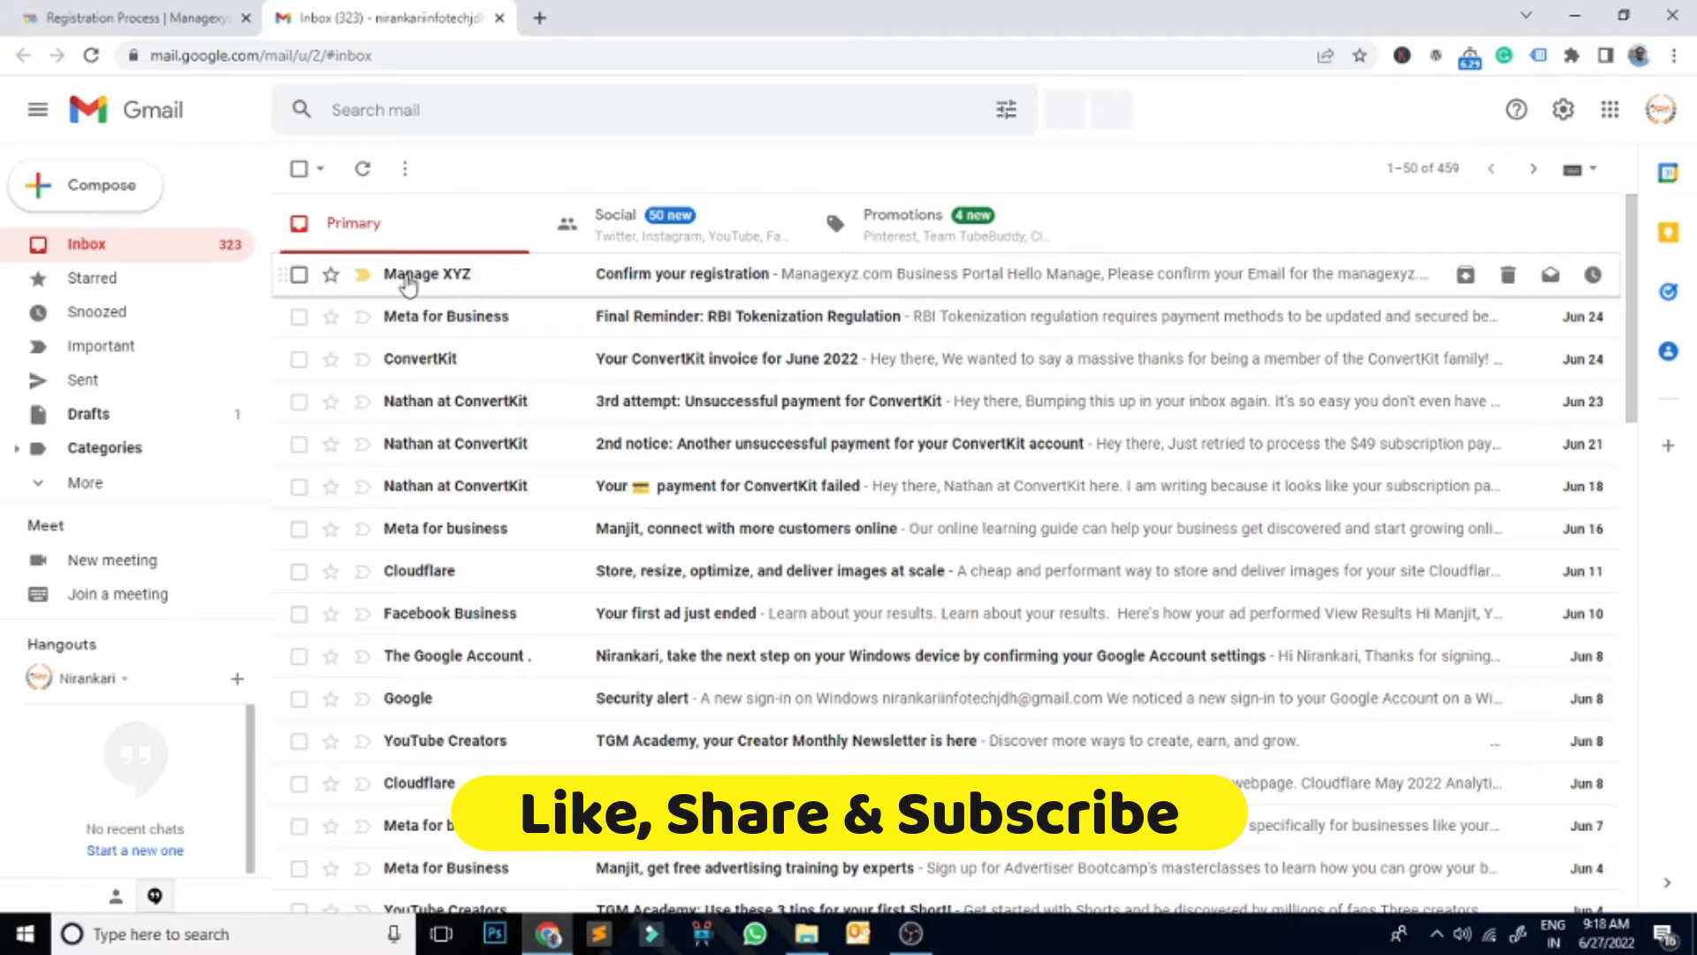
Step: Open the Manage XYZ 'Confirm your registration' email and read through it
mouse_move(431, 287)
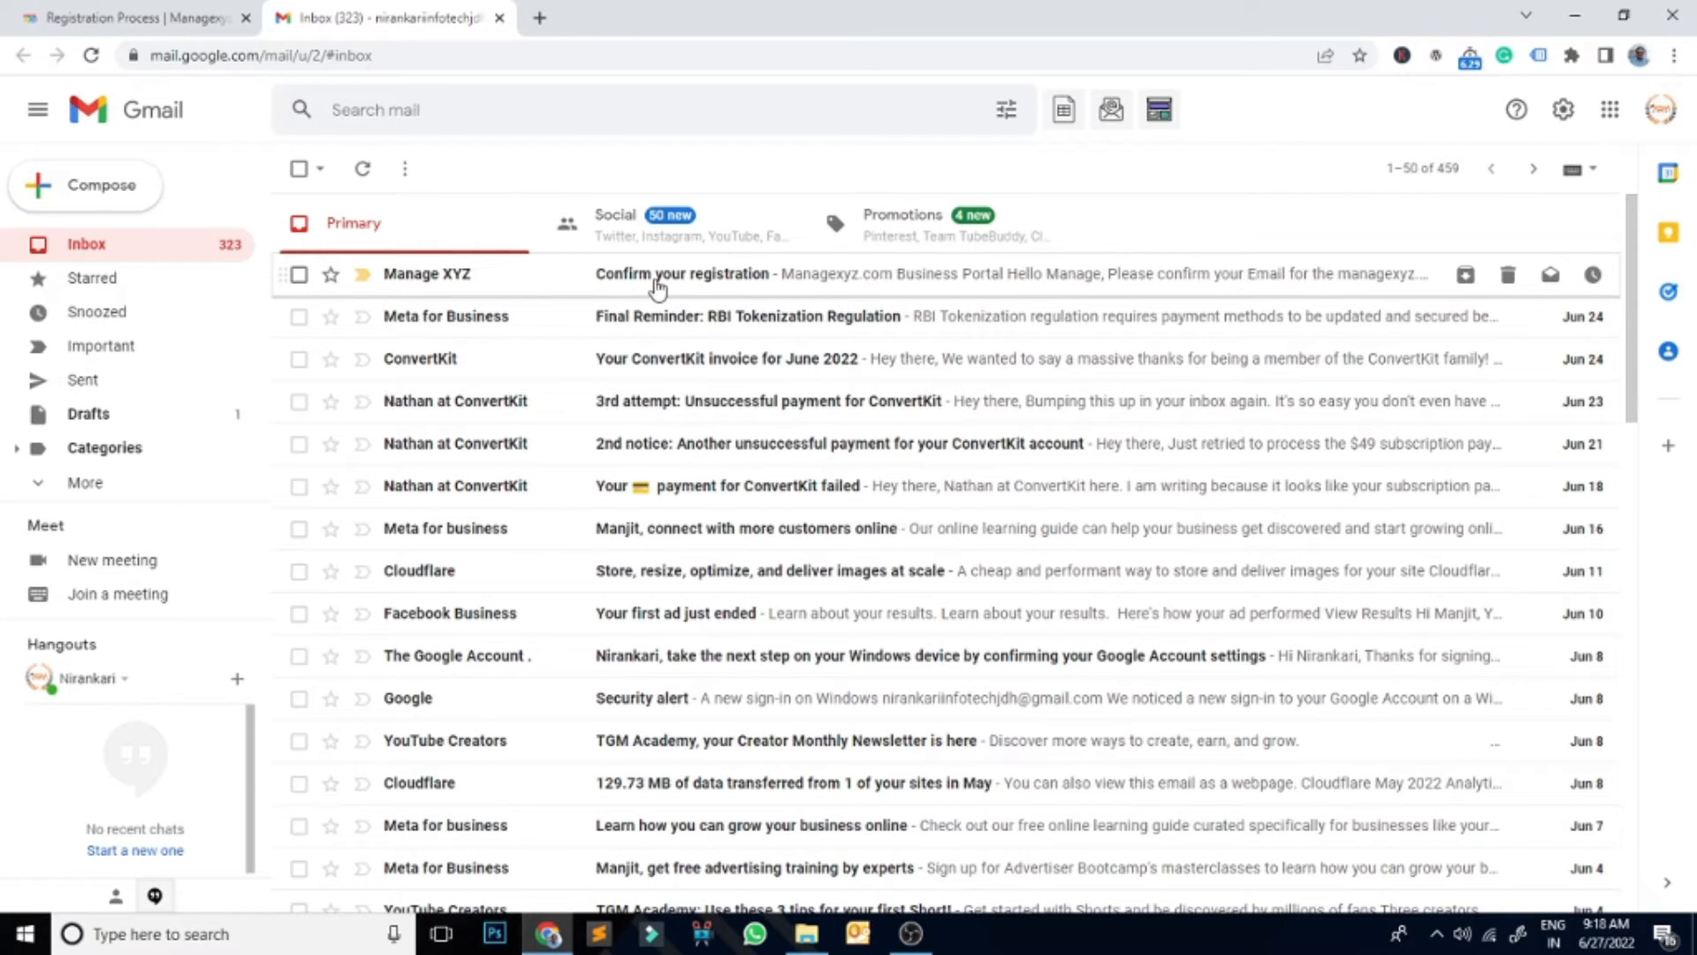
click(705, 281)
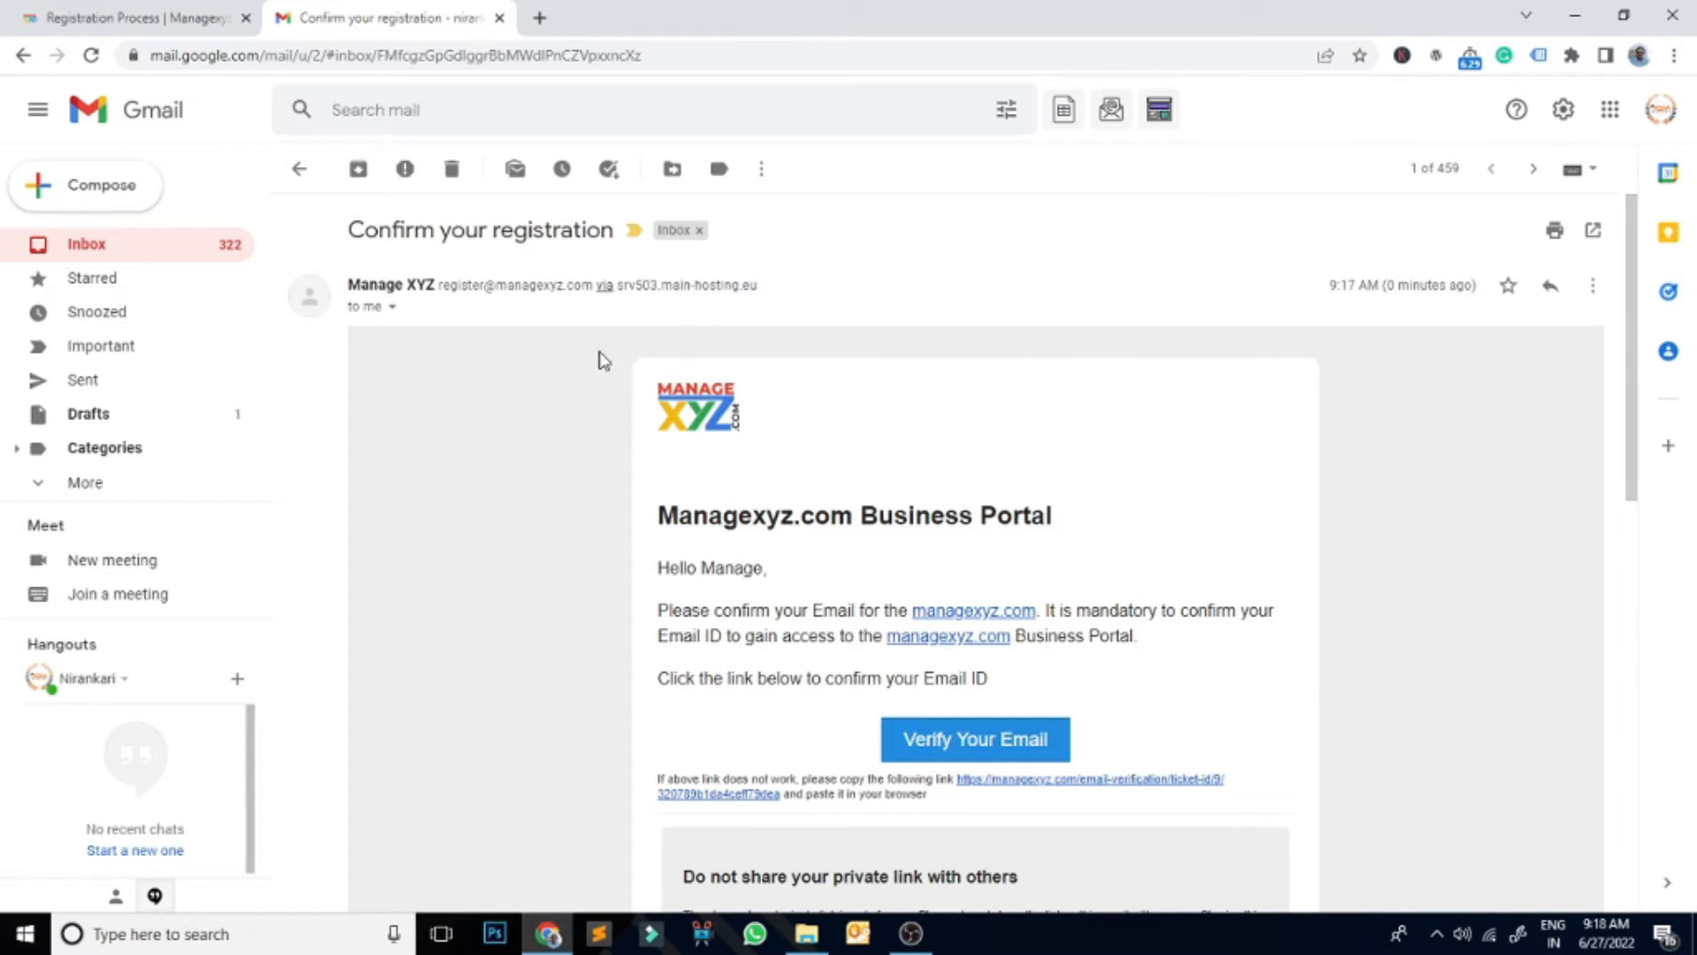
scroll(1423, 561, down, 3)
scroll(1425, 564, down, 3)
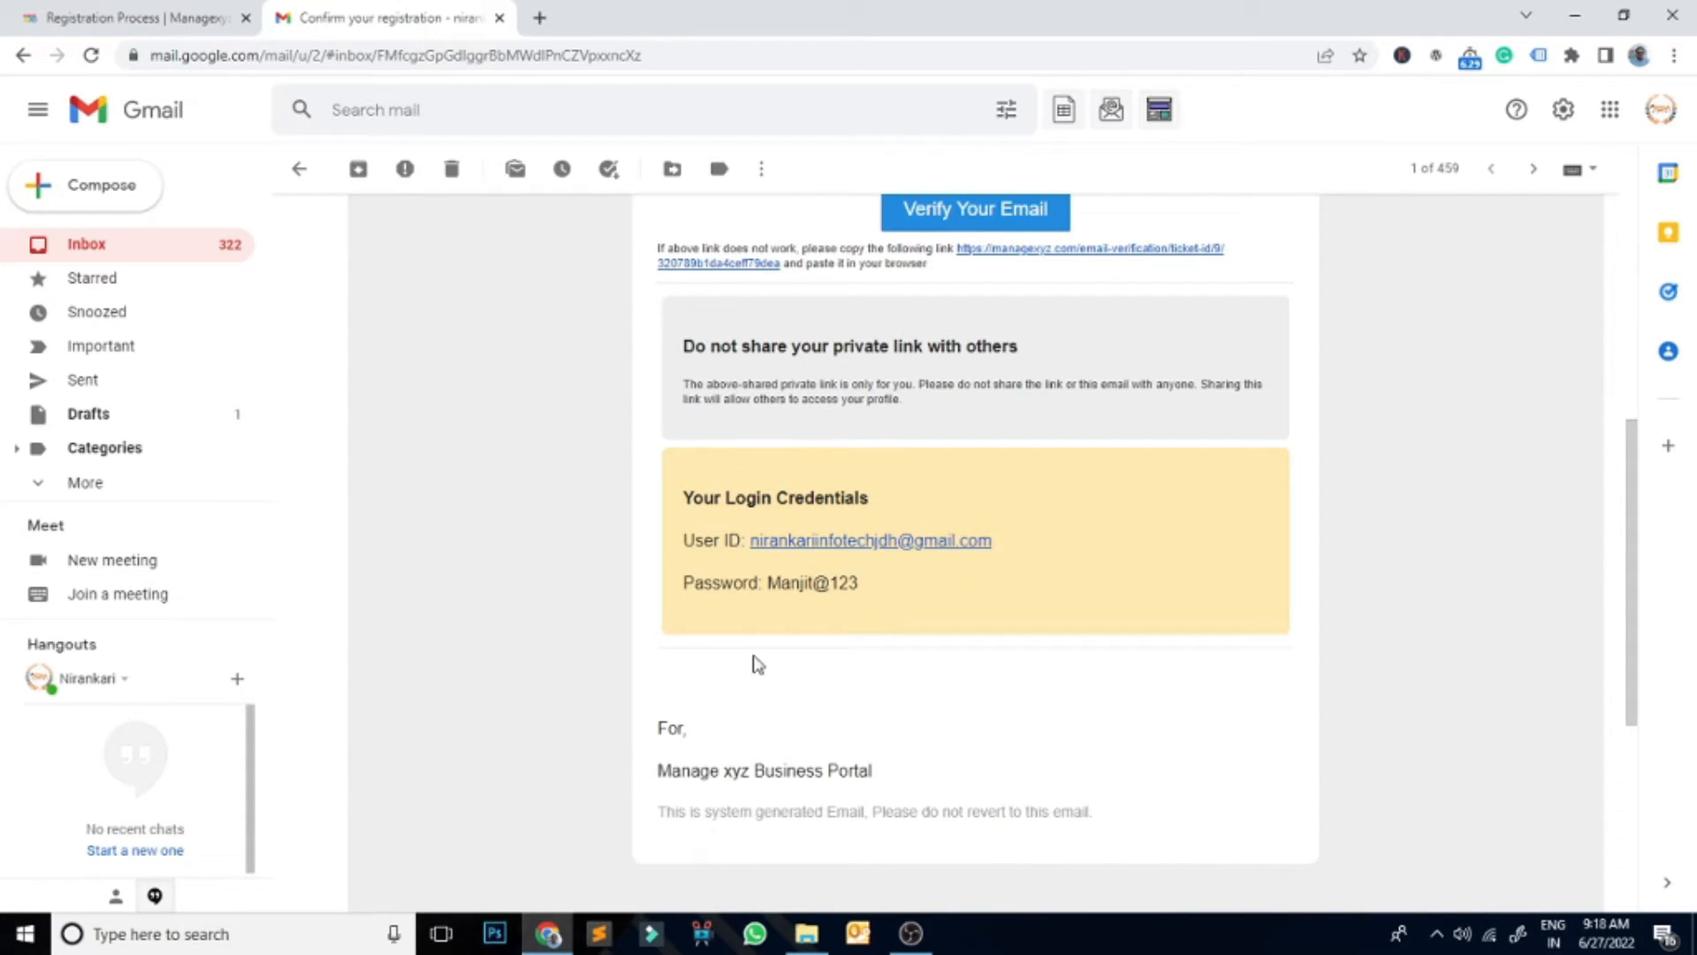
scroll(1429, 579, up, 2)
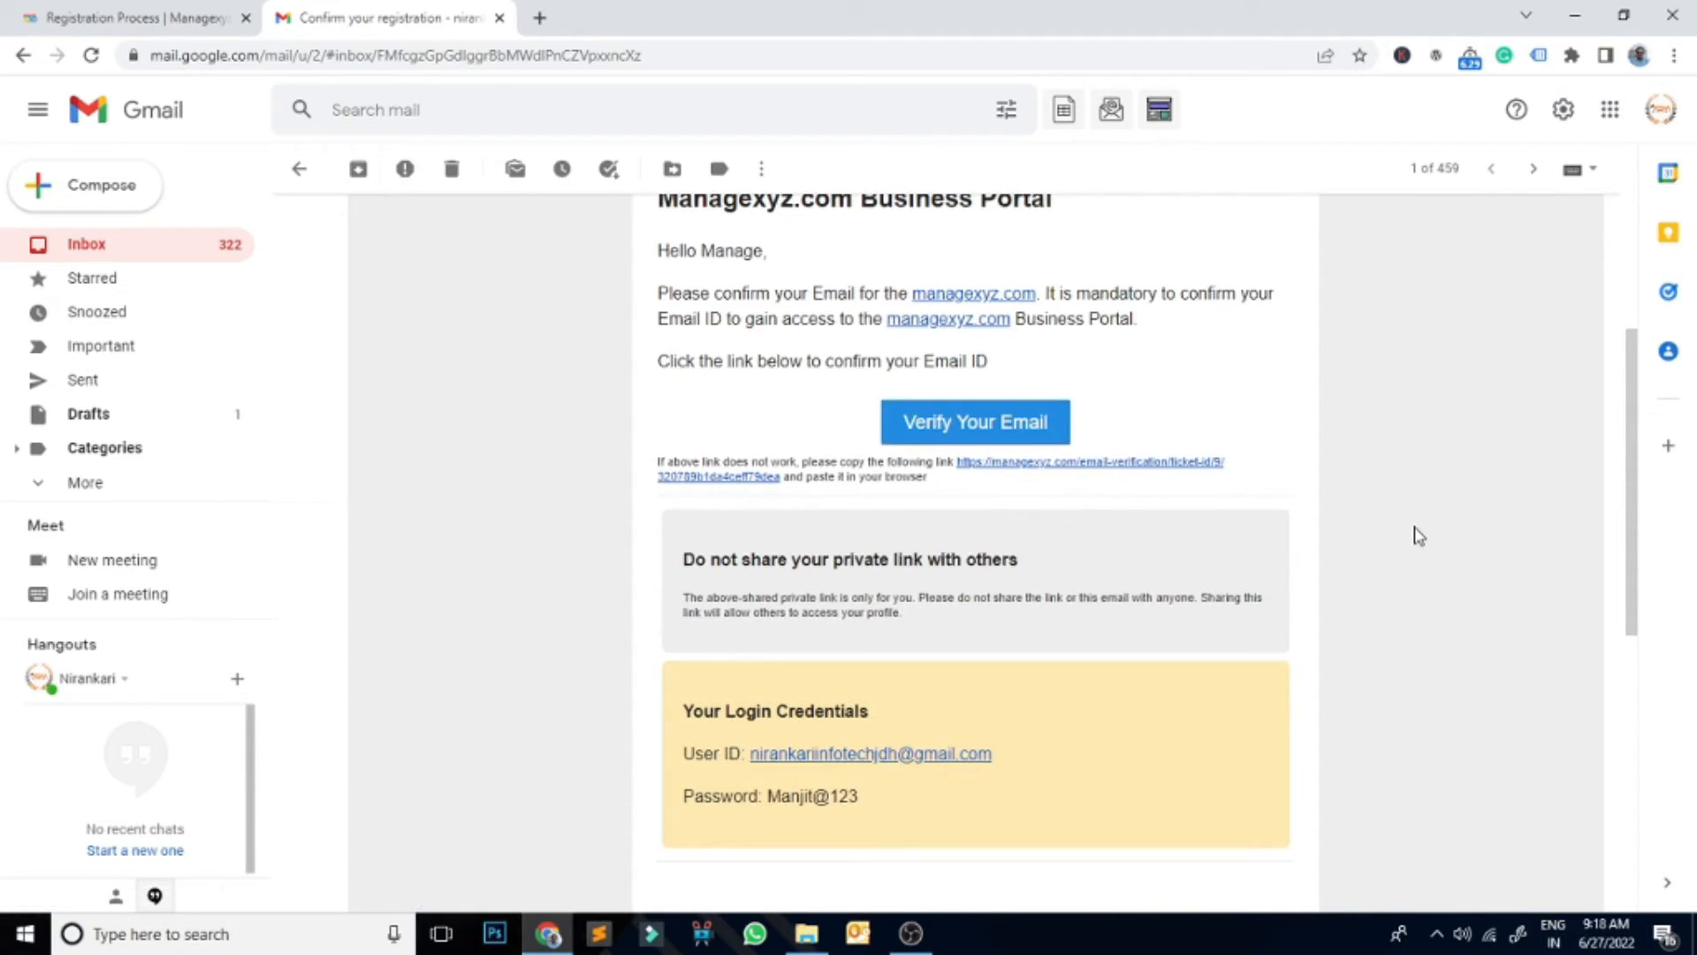
scroll(1419, 533, up, 1)
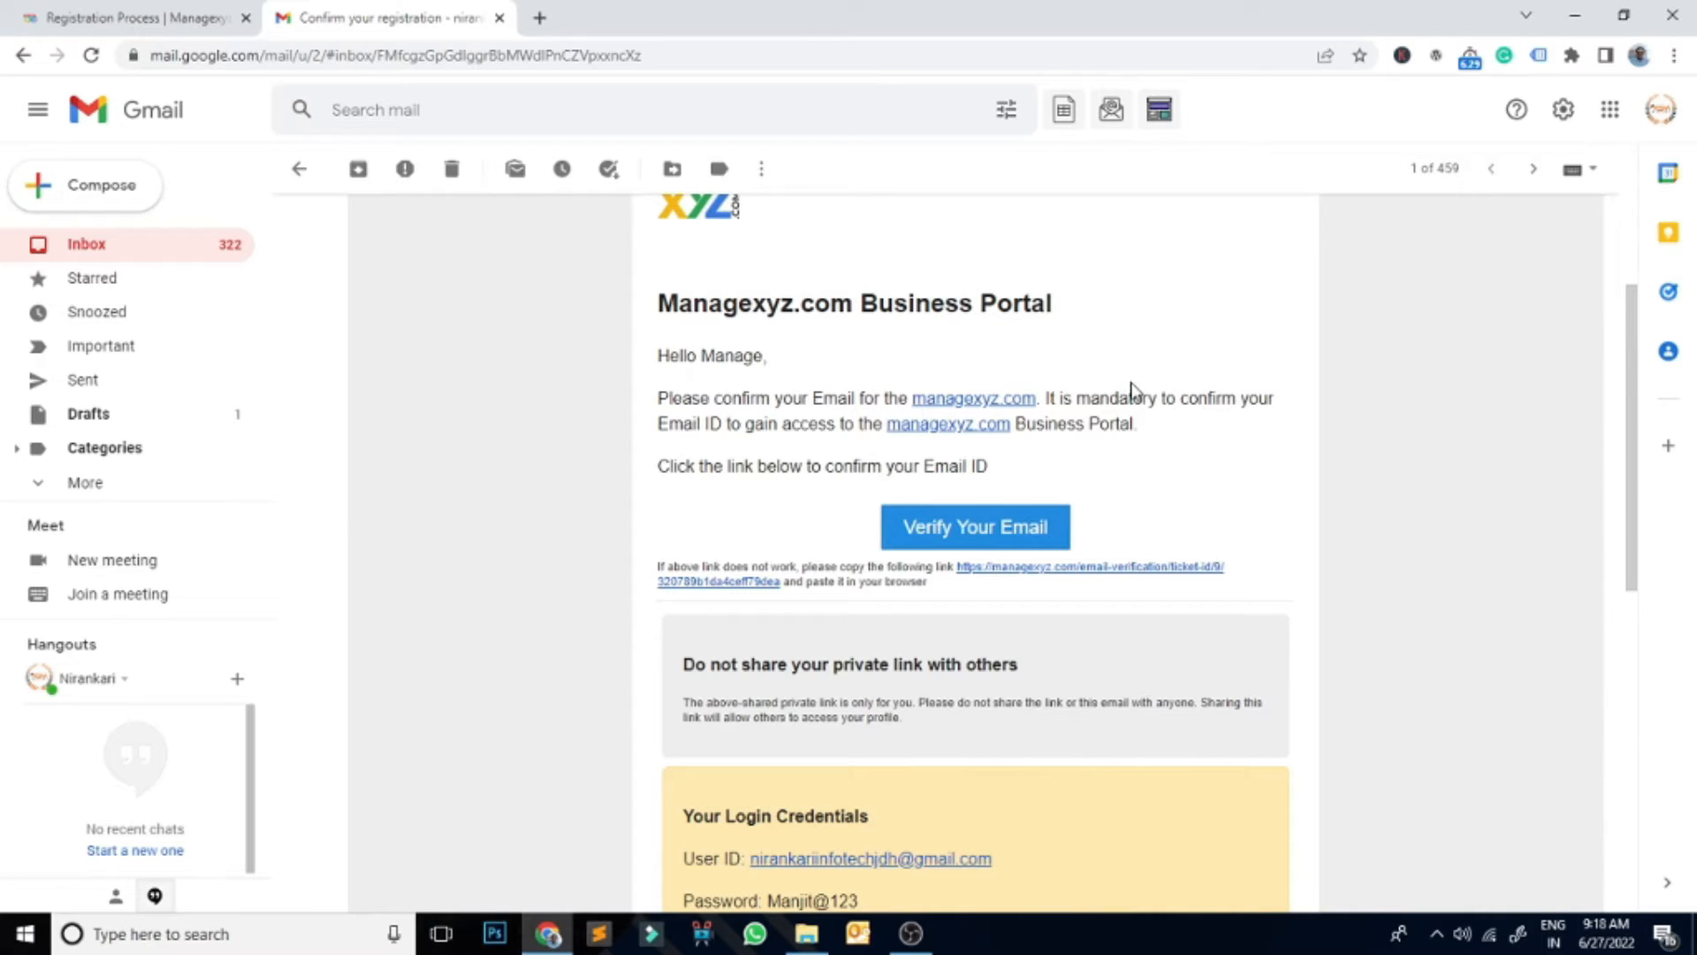
Step: Verify the account's email, then choose Administrator as the user level on the login page
click(999, 527)
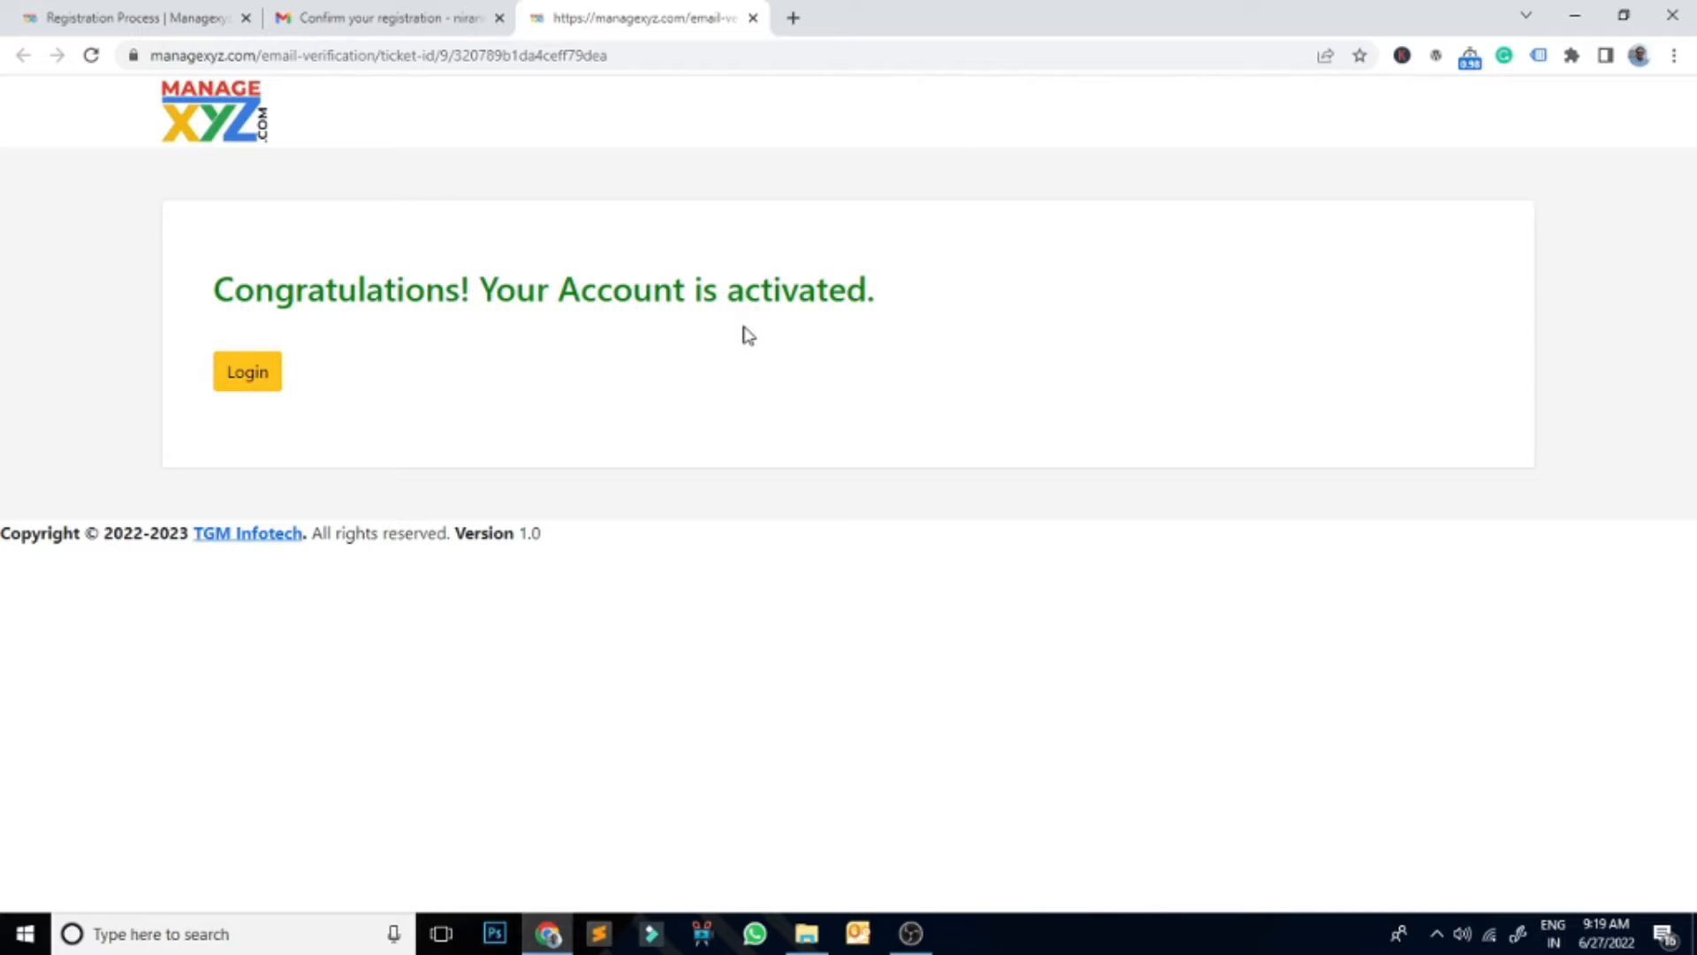
click(256, 377)
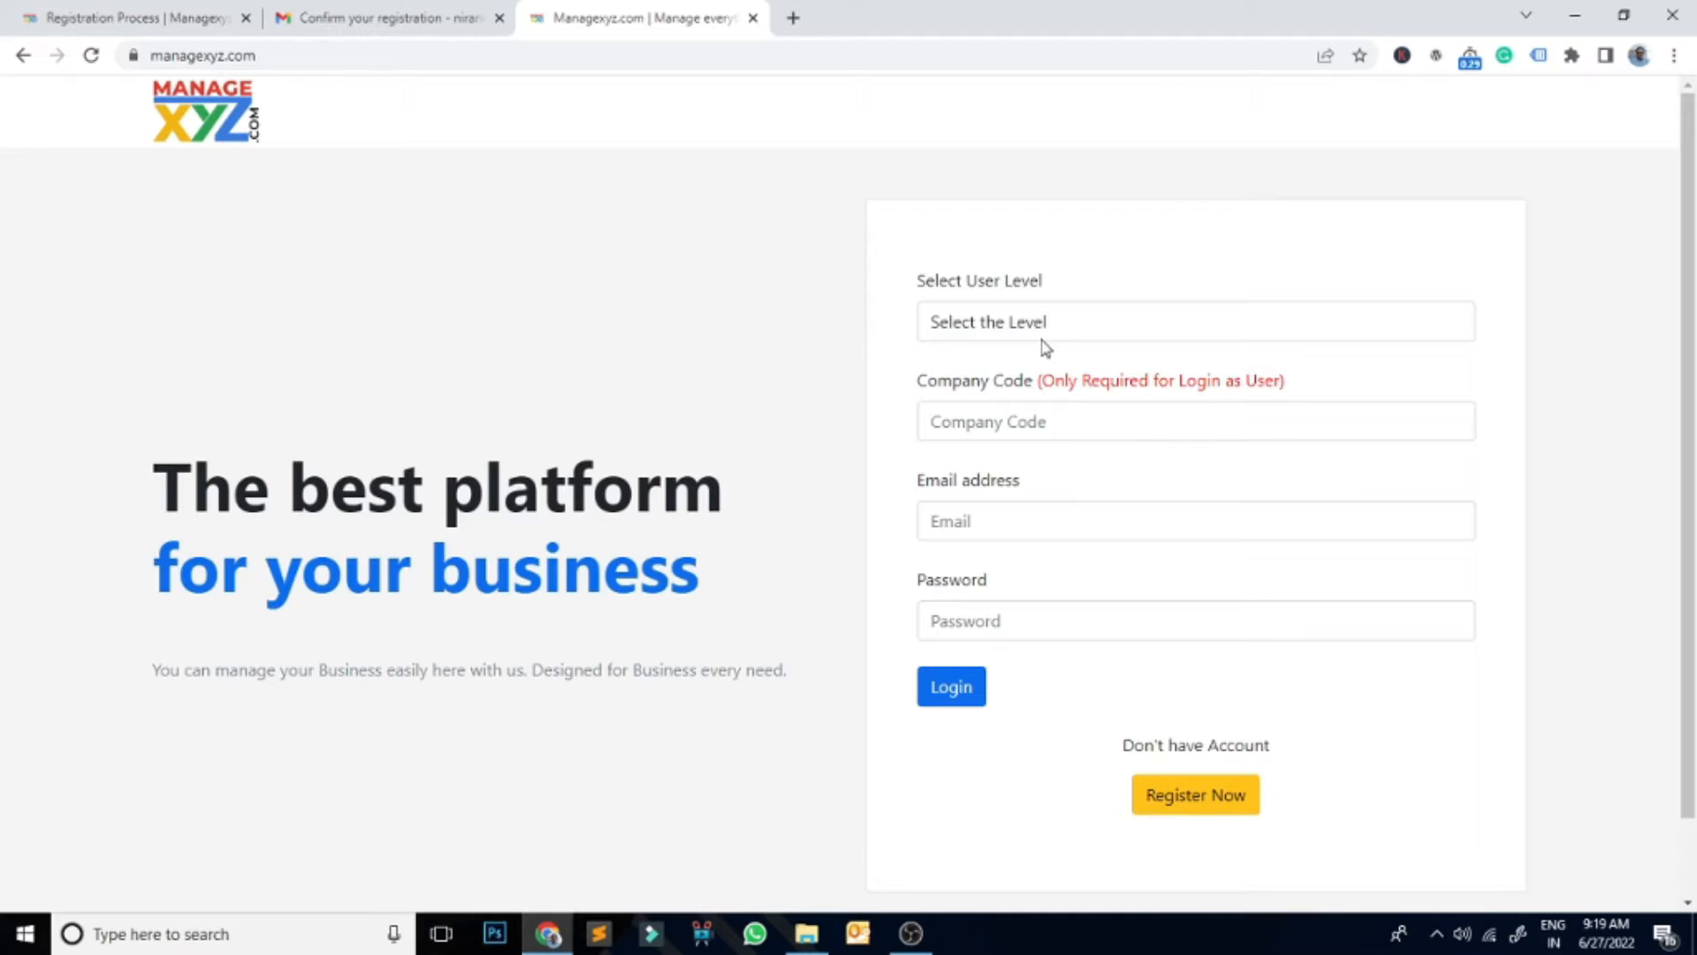
click(999, 326)
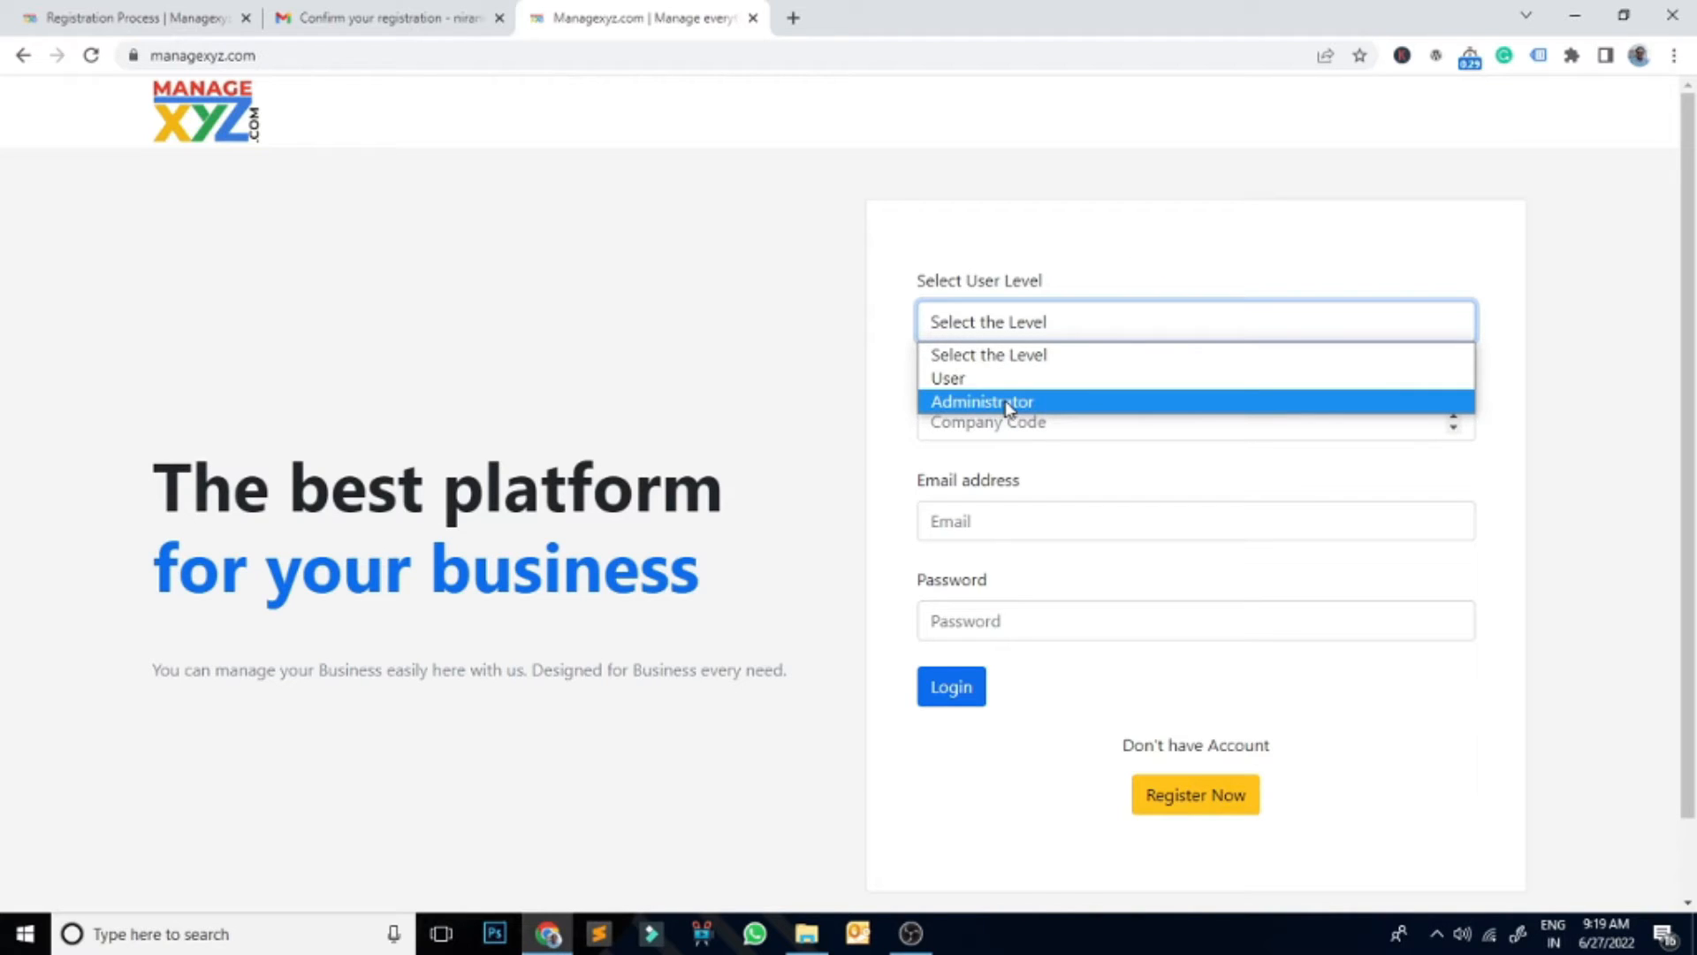
click(1008, 404)
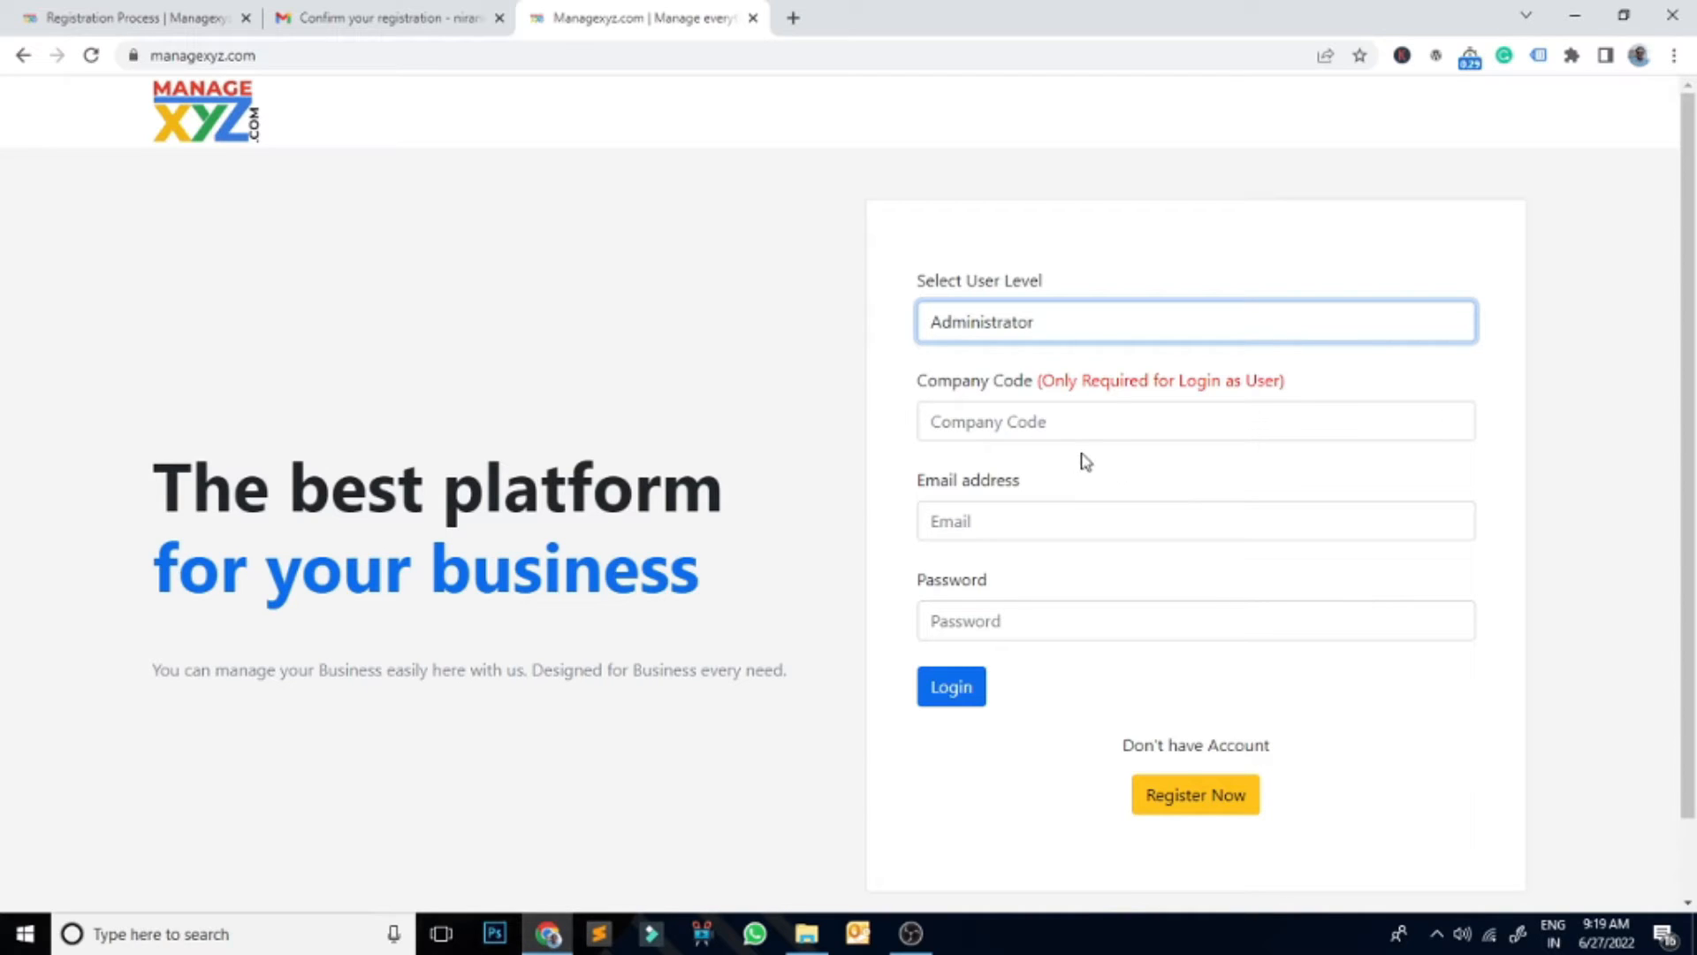
Step: Log in with the saved email address and the account password
click(981, 527)
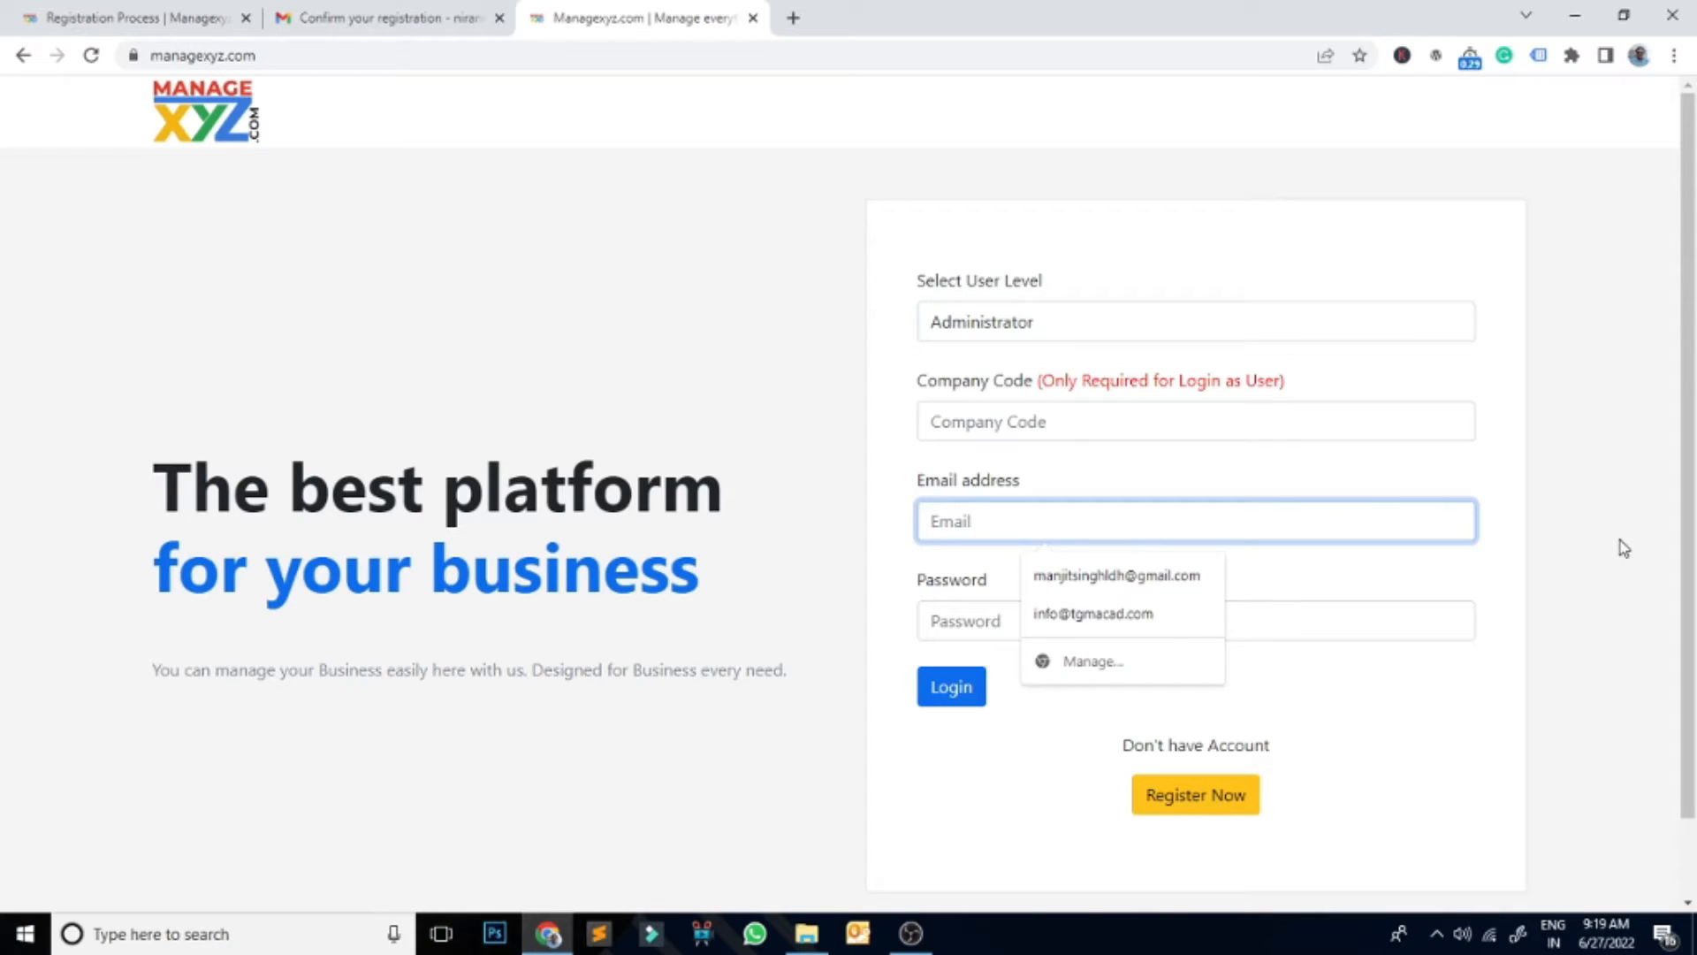
text(ni)
key(Down)
key(Tab)
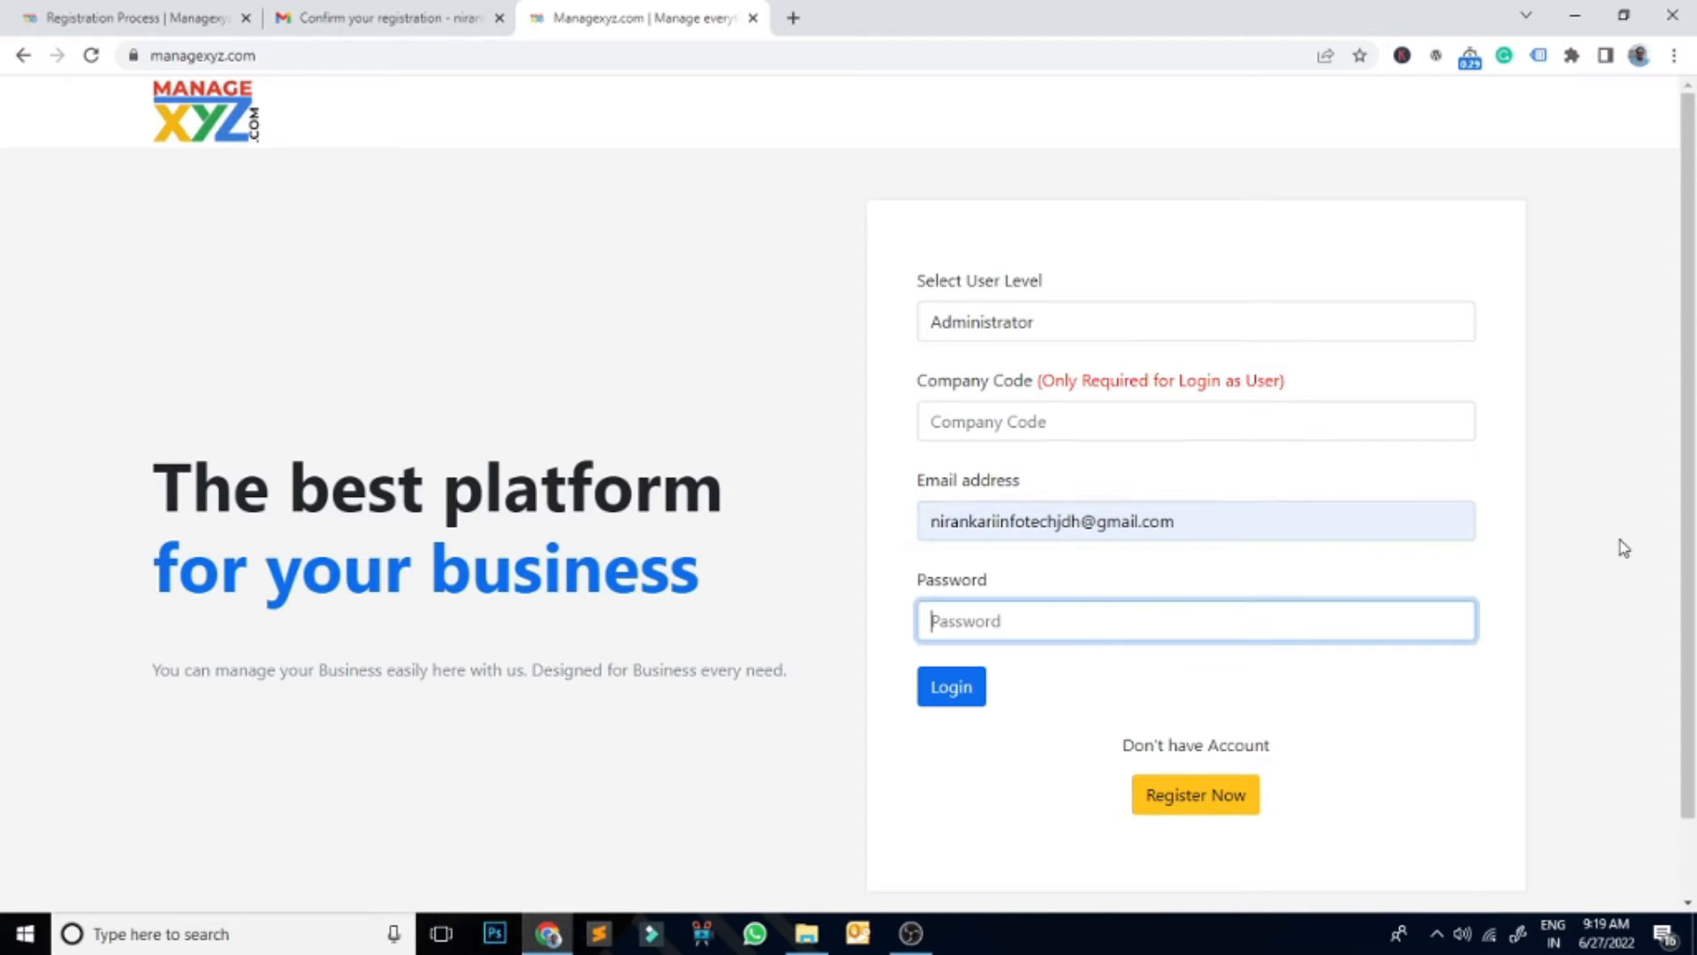
text(••••)
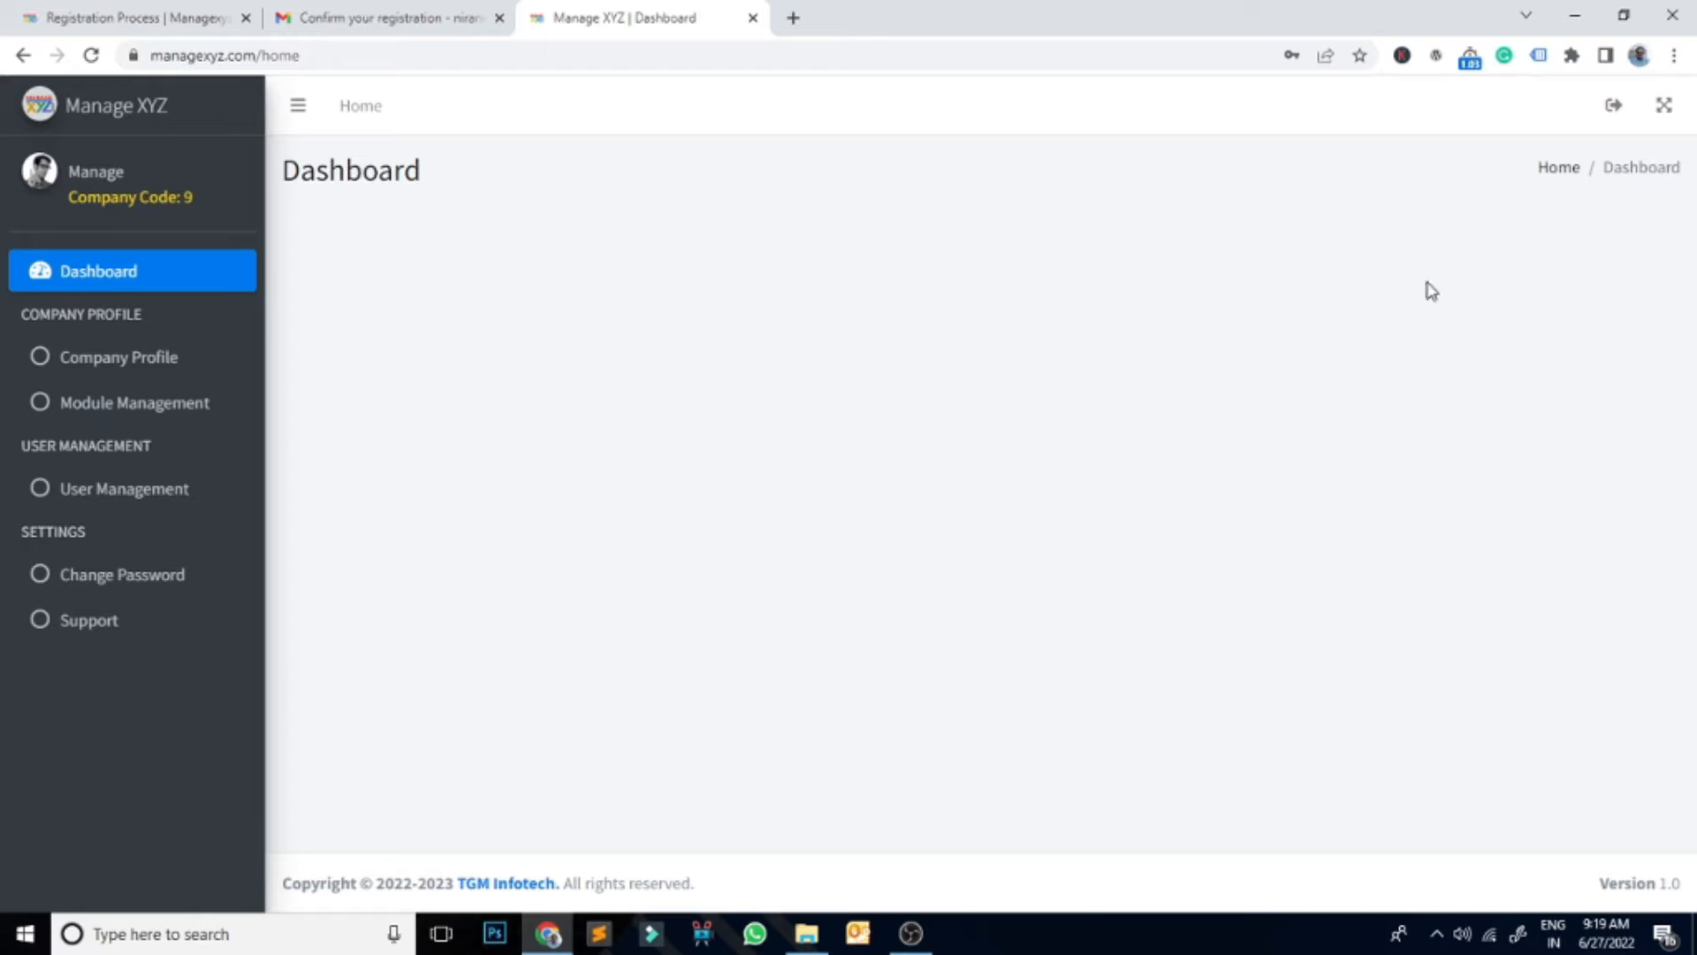
Step: Note Company Code 9, then go via Company Profile and Support to Module Management
drag(71, 204, 208, 200)
click(197, 204)
double_click(190, 198)
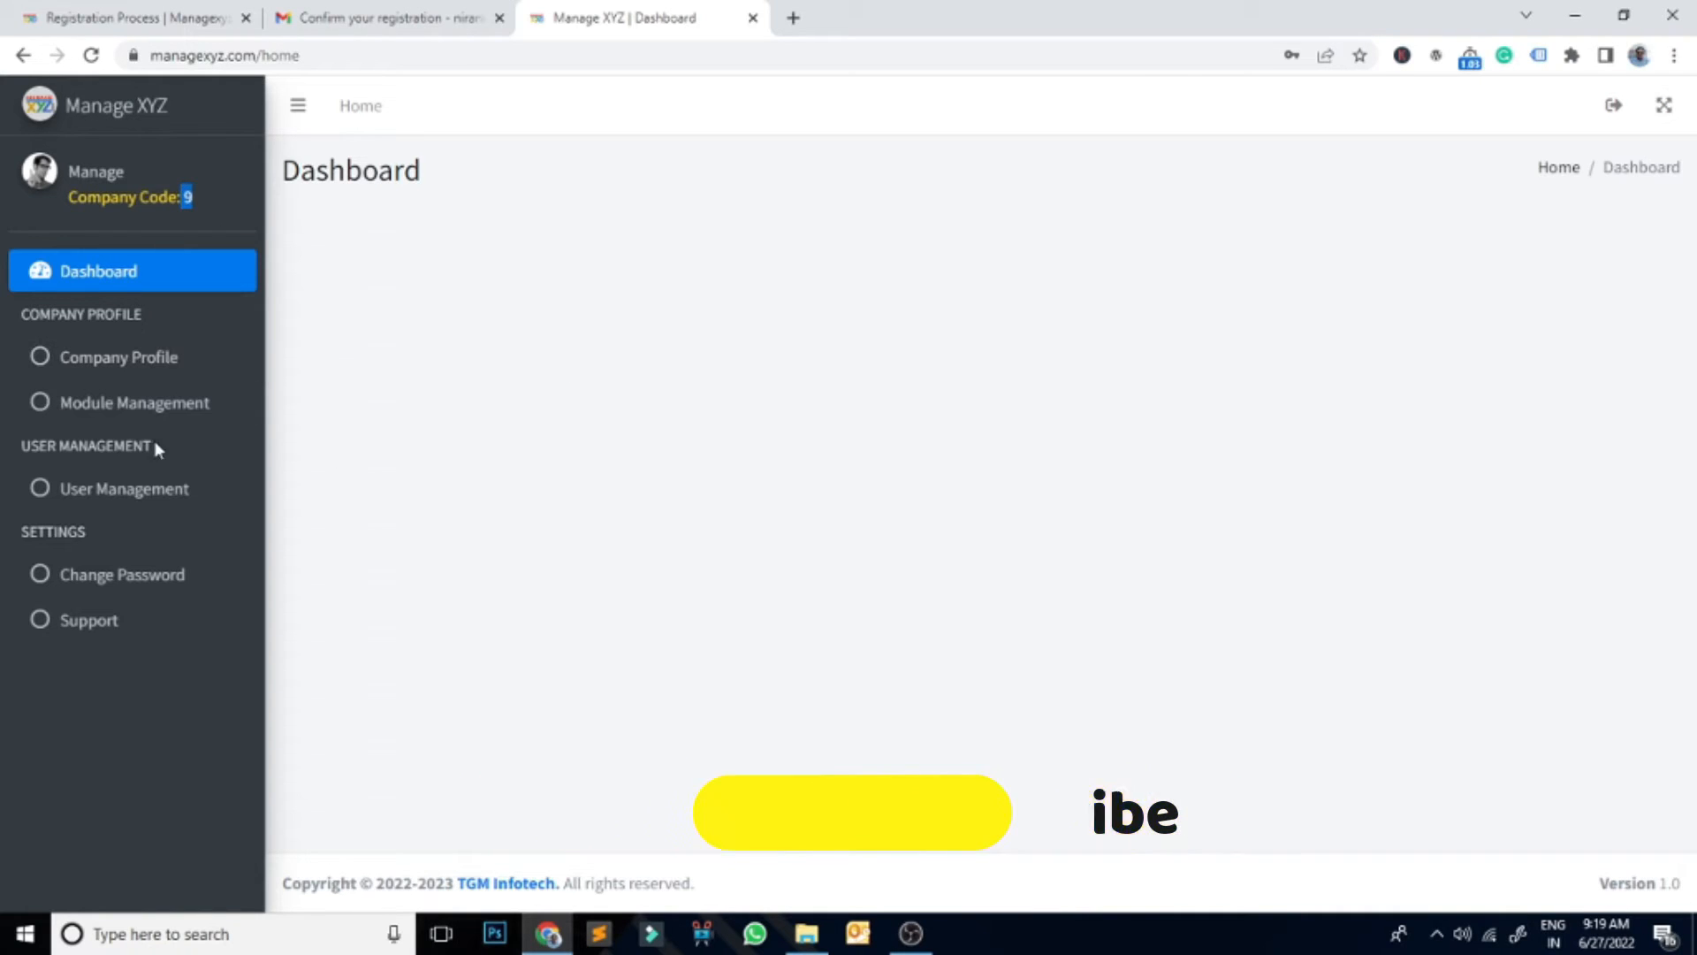
click(131, 364)
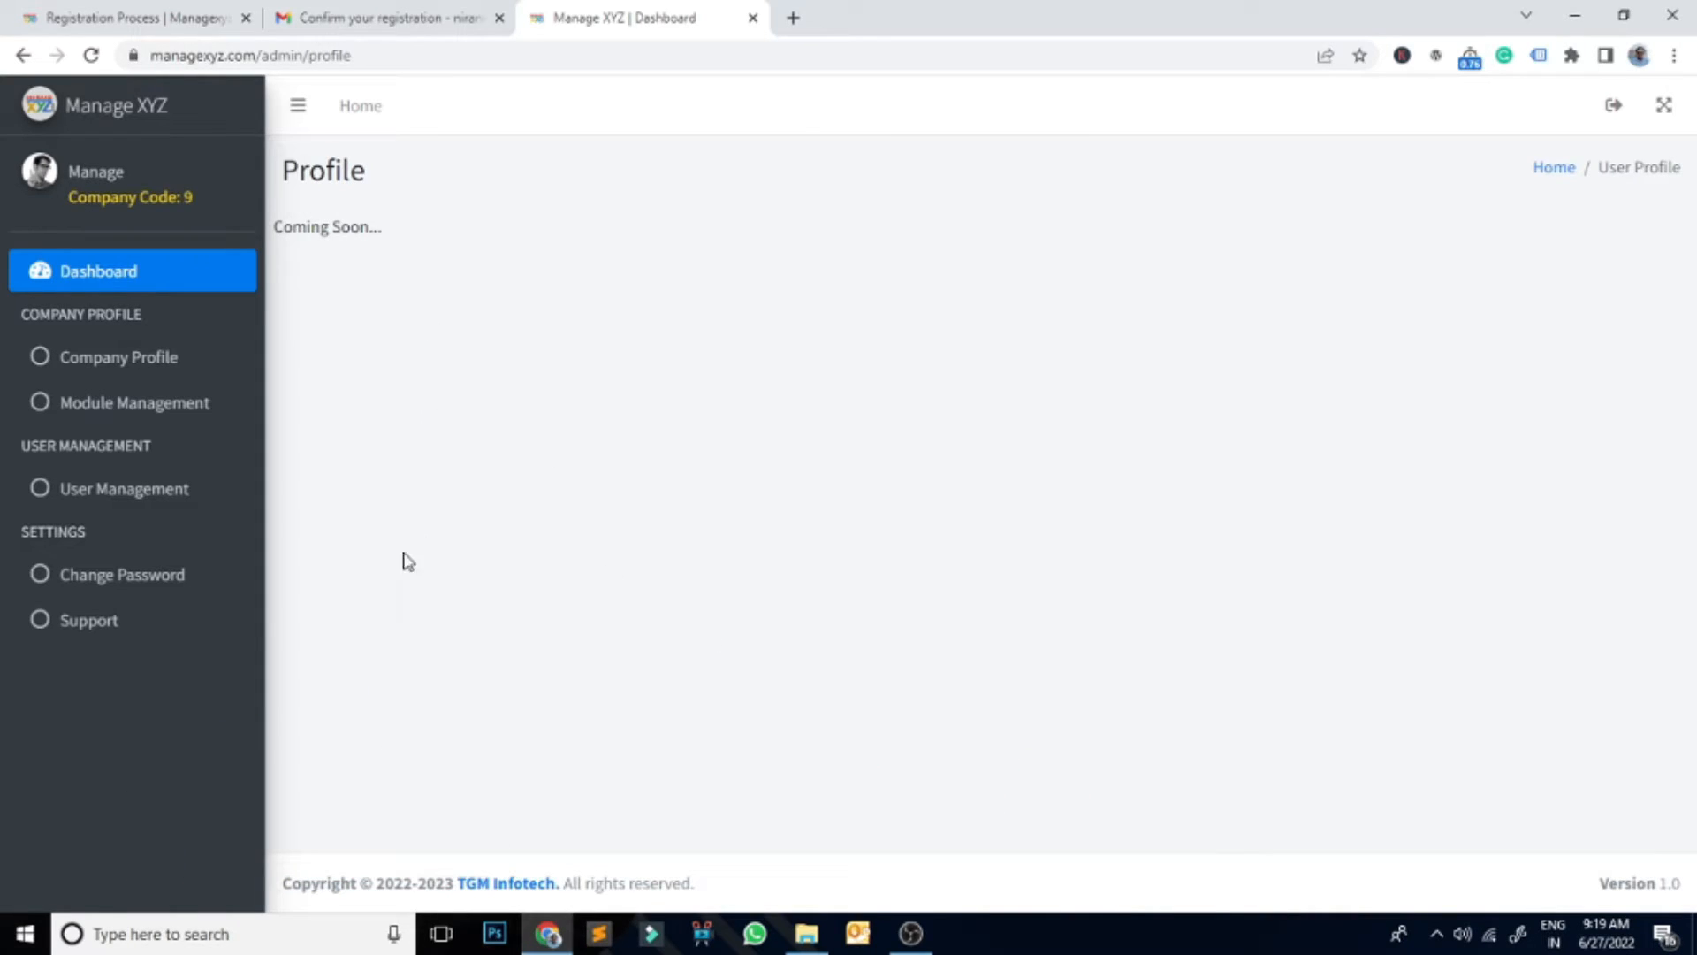
click(82, 628)
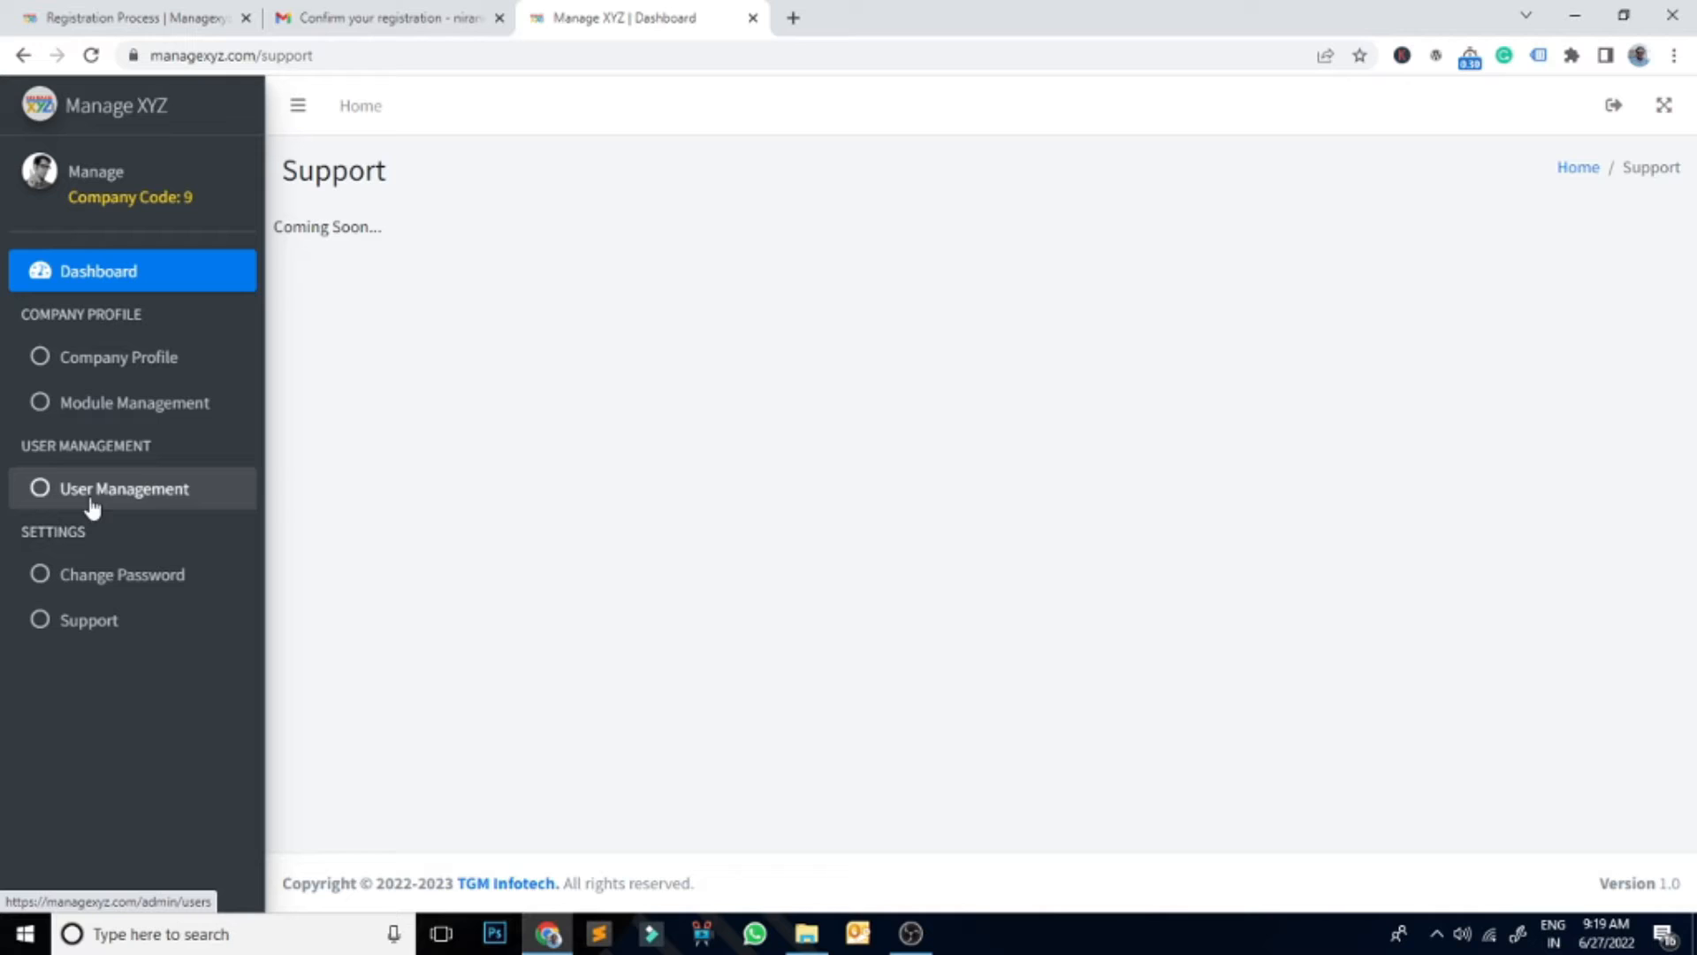
click(182, 405)
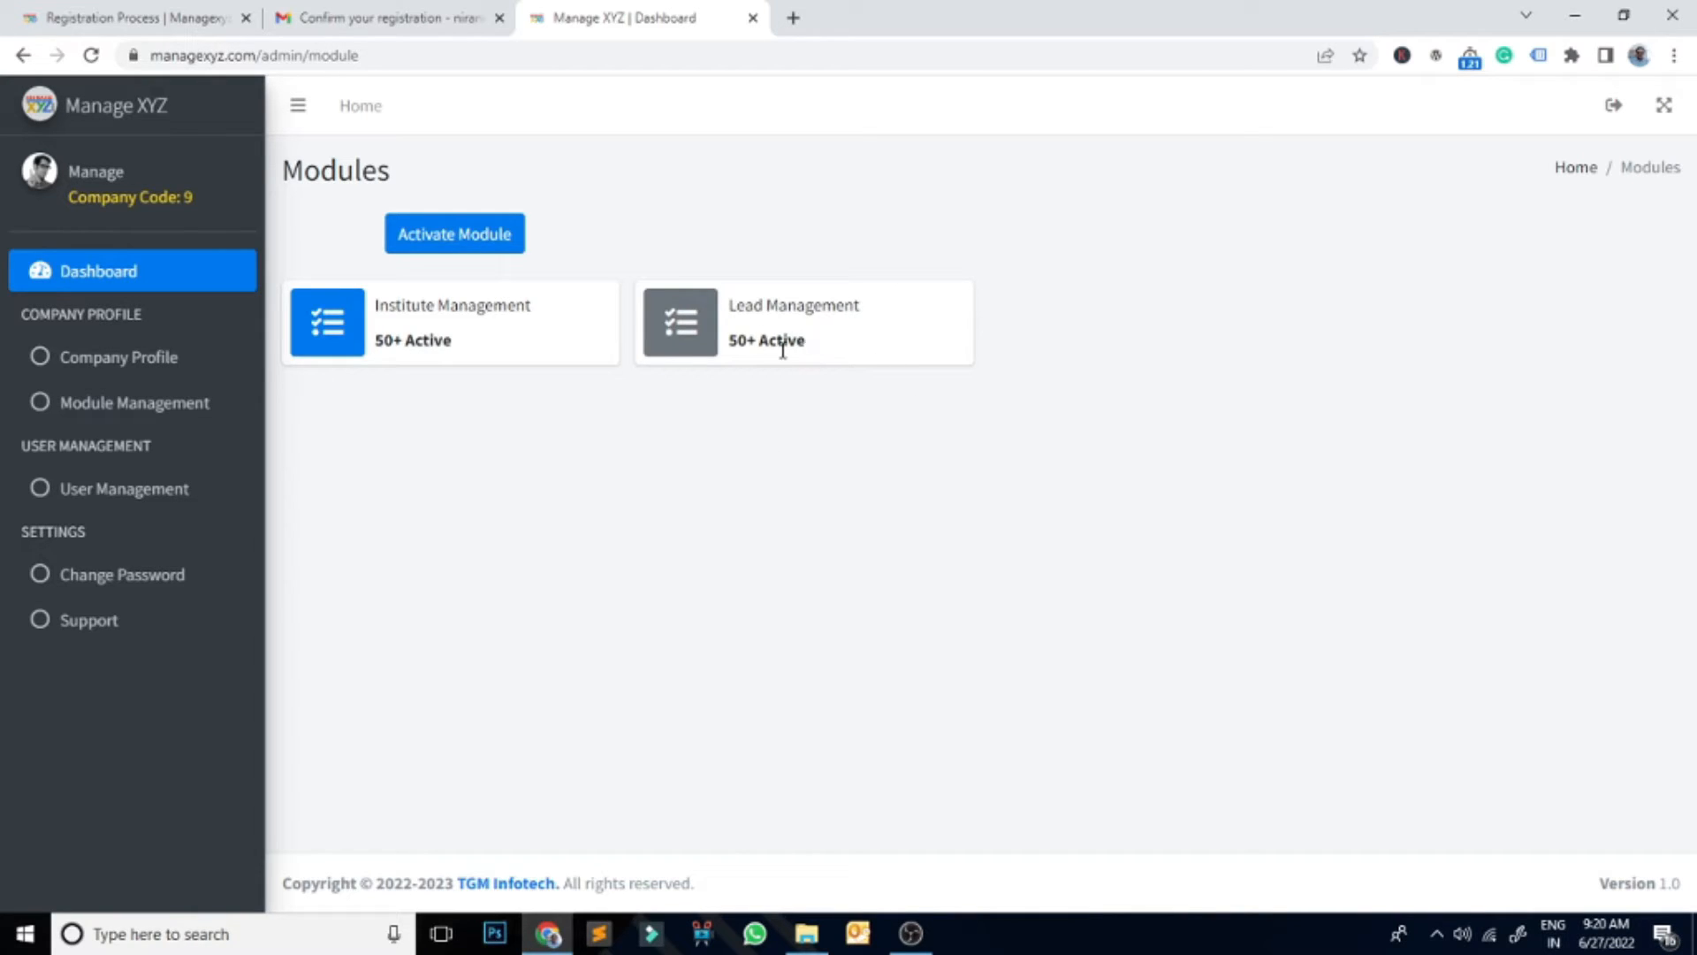
Step: Activate the Lead Management module from the Module dropdown, dismissing the Java update notice
click(493, 251)
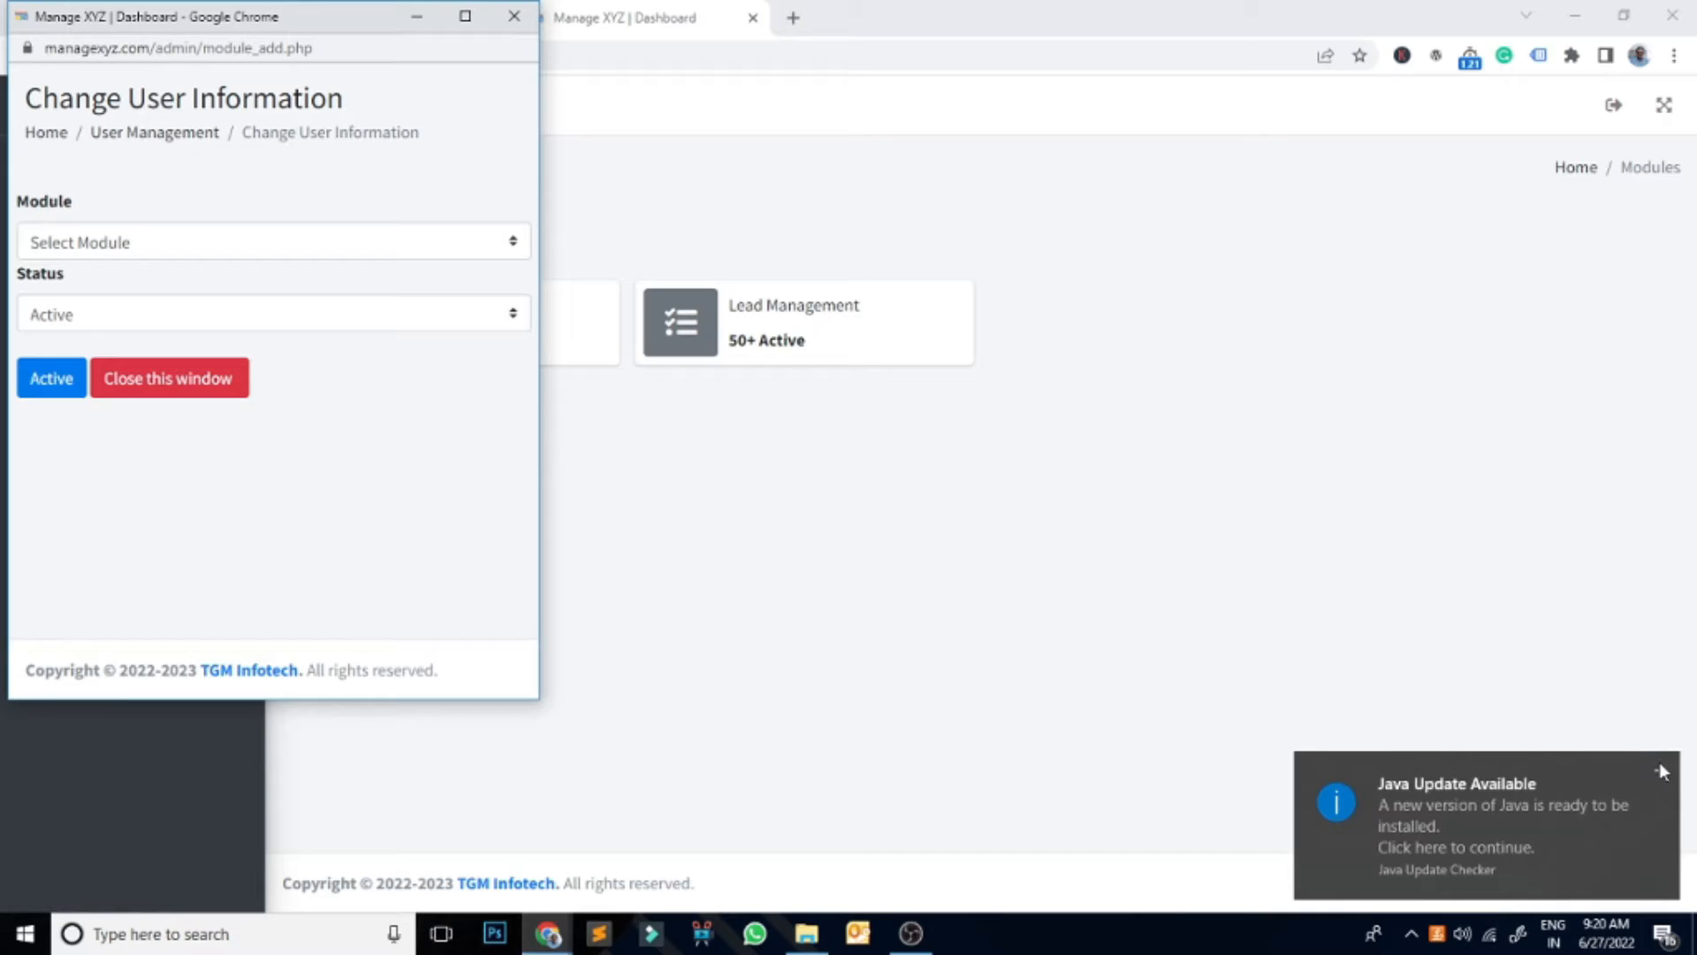
click(1659, 762)
click(524, 382)
click(433, 246)
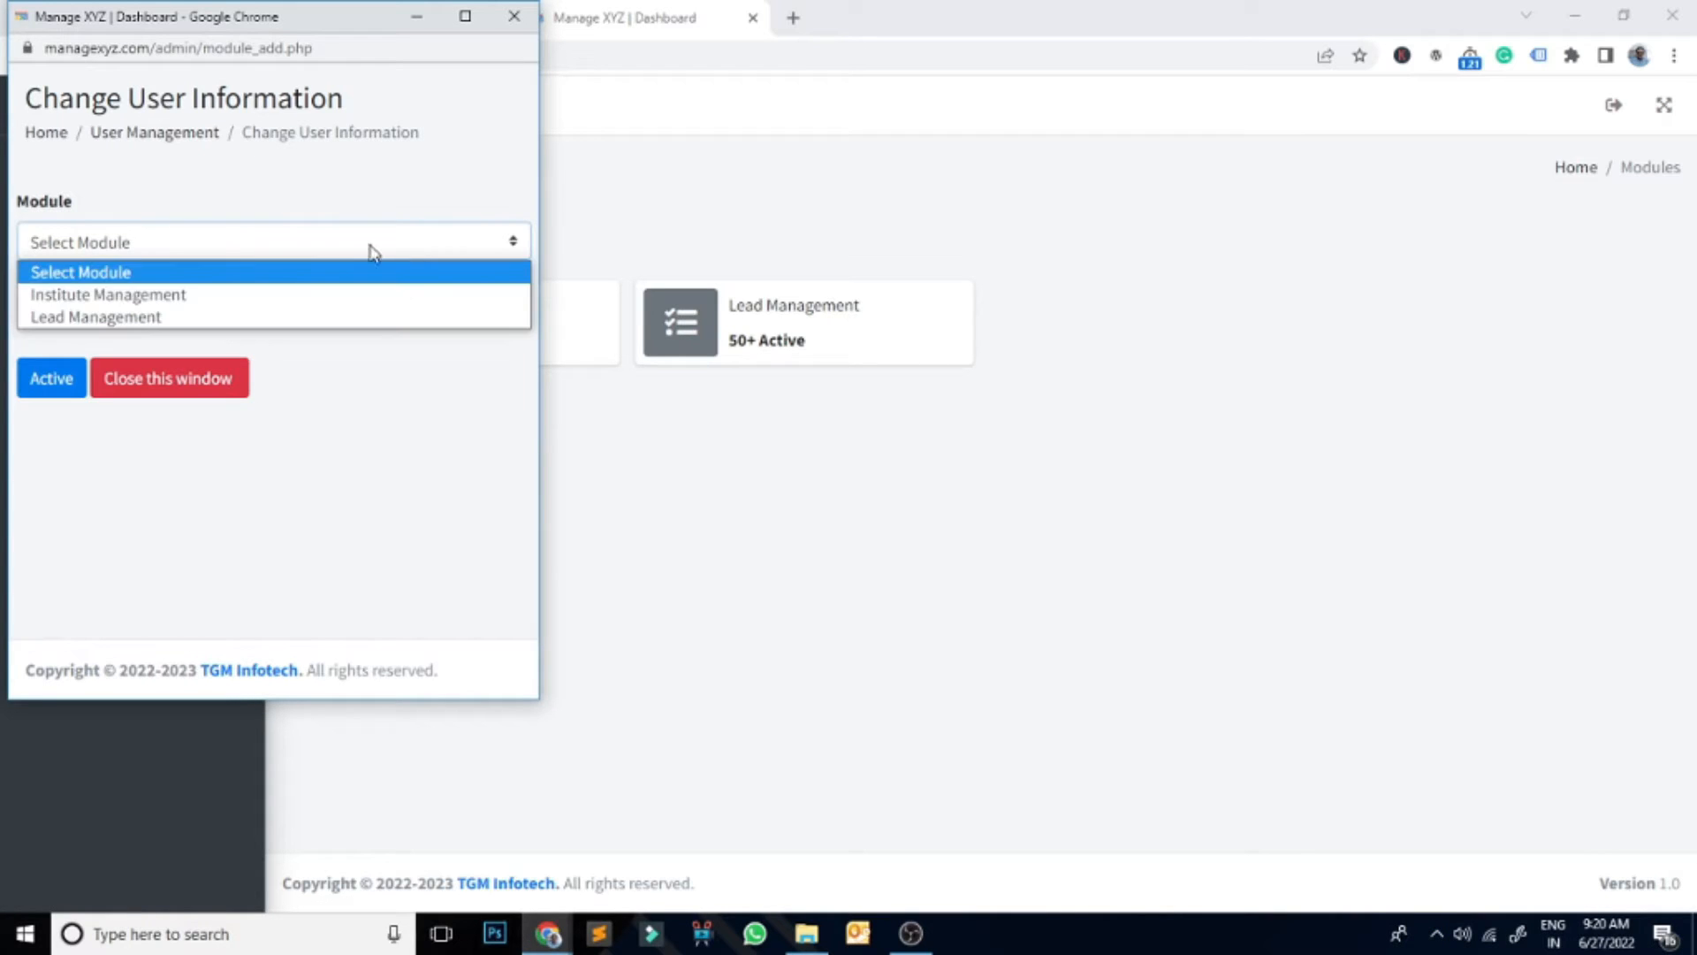
click(112, 319)
click(49, 379)
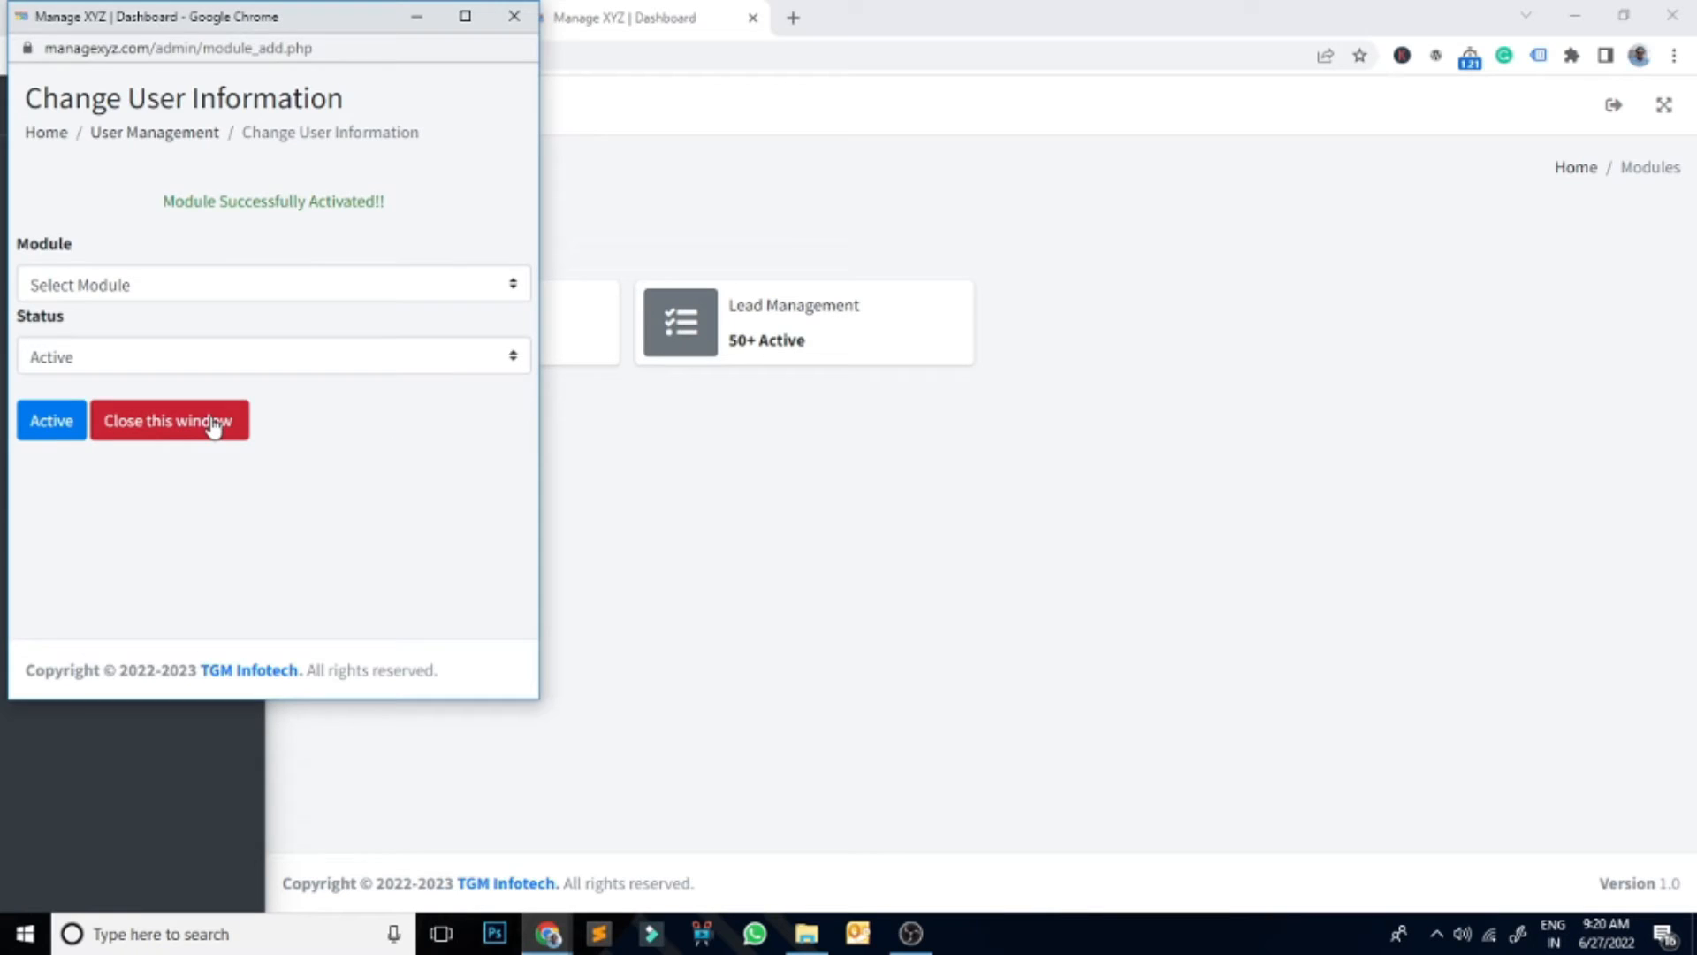
click(216, 423)
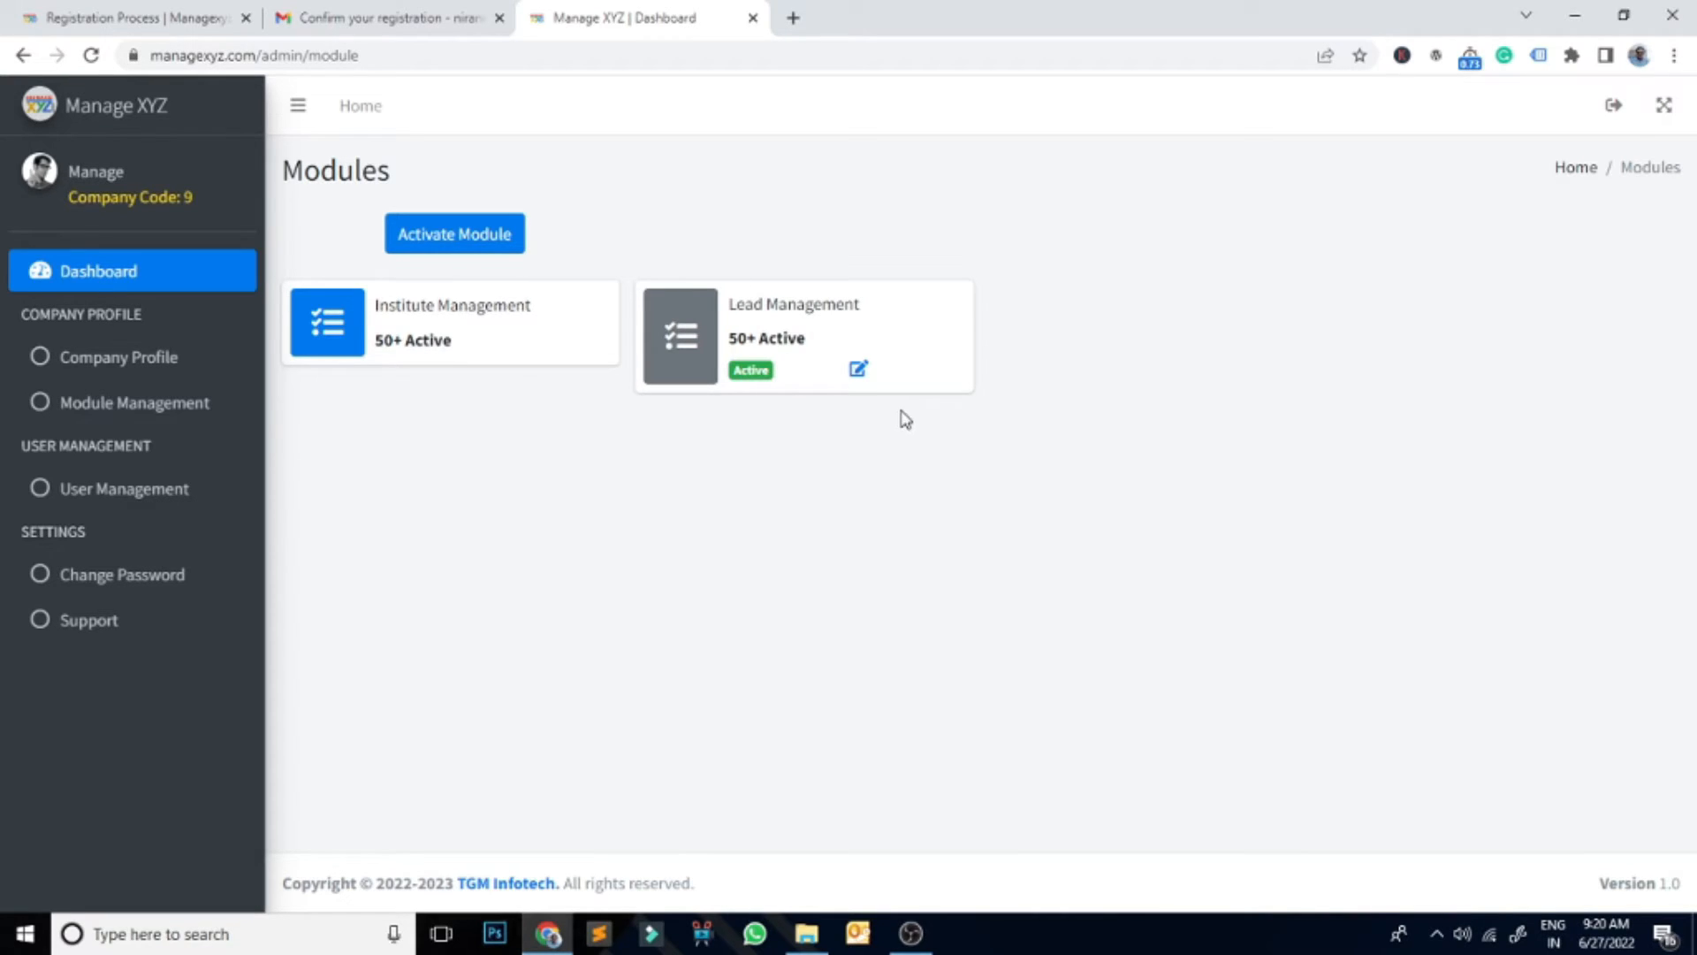
Step: Confirm the Lead Management module's approve status remains Active
click(859, 370)
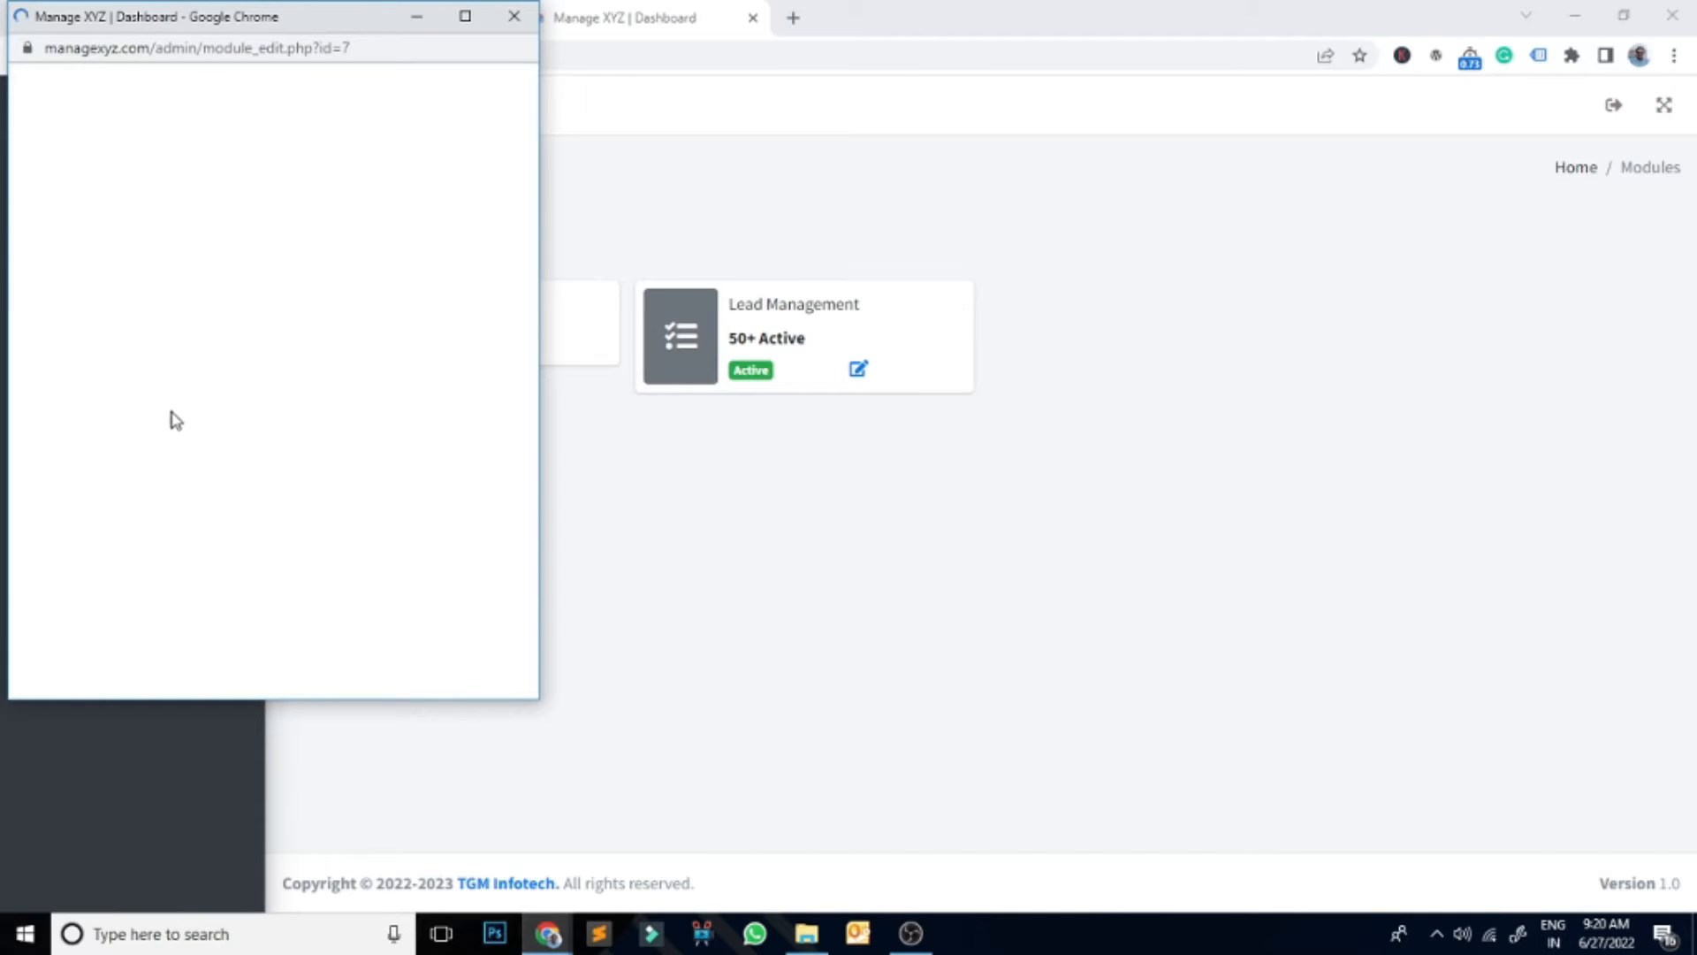
click(243, 248)
click(277, 482)
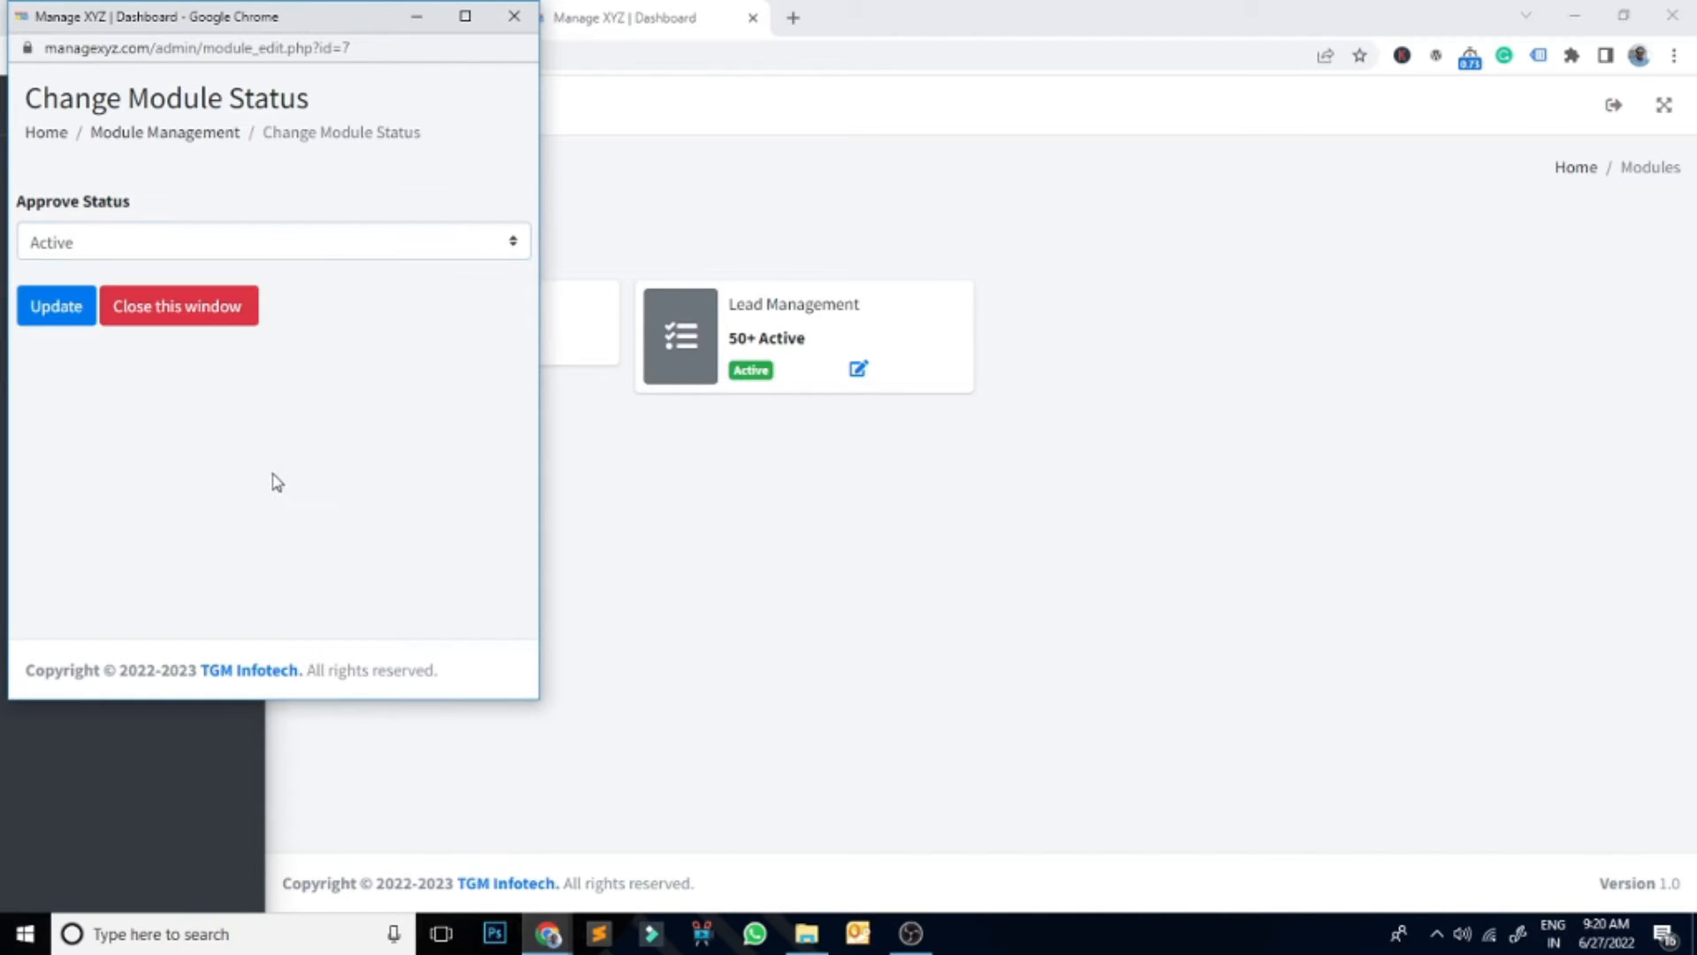
click(235, 321)
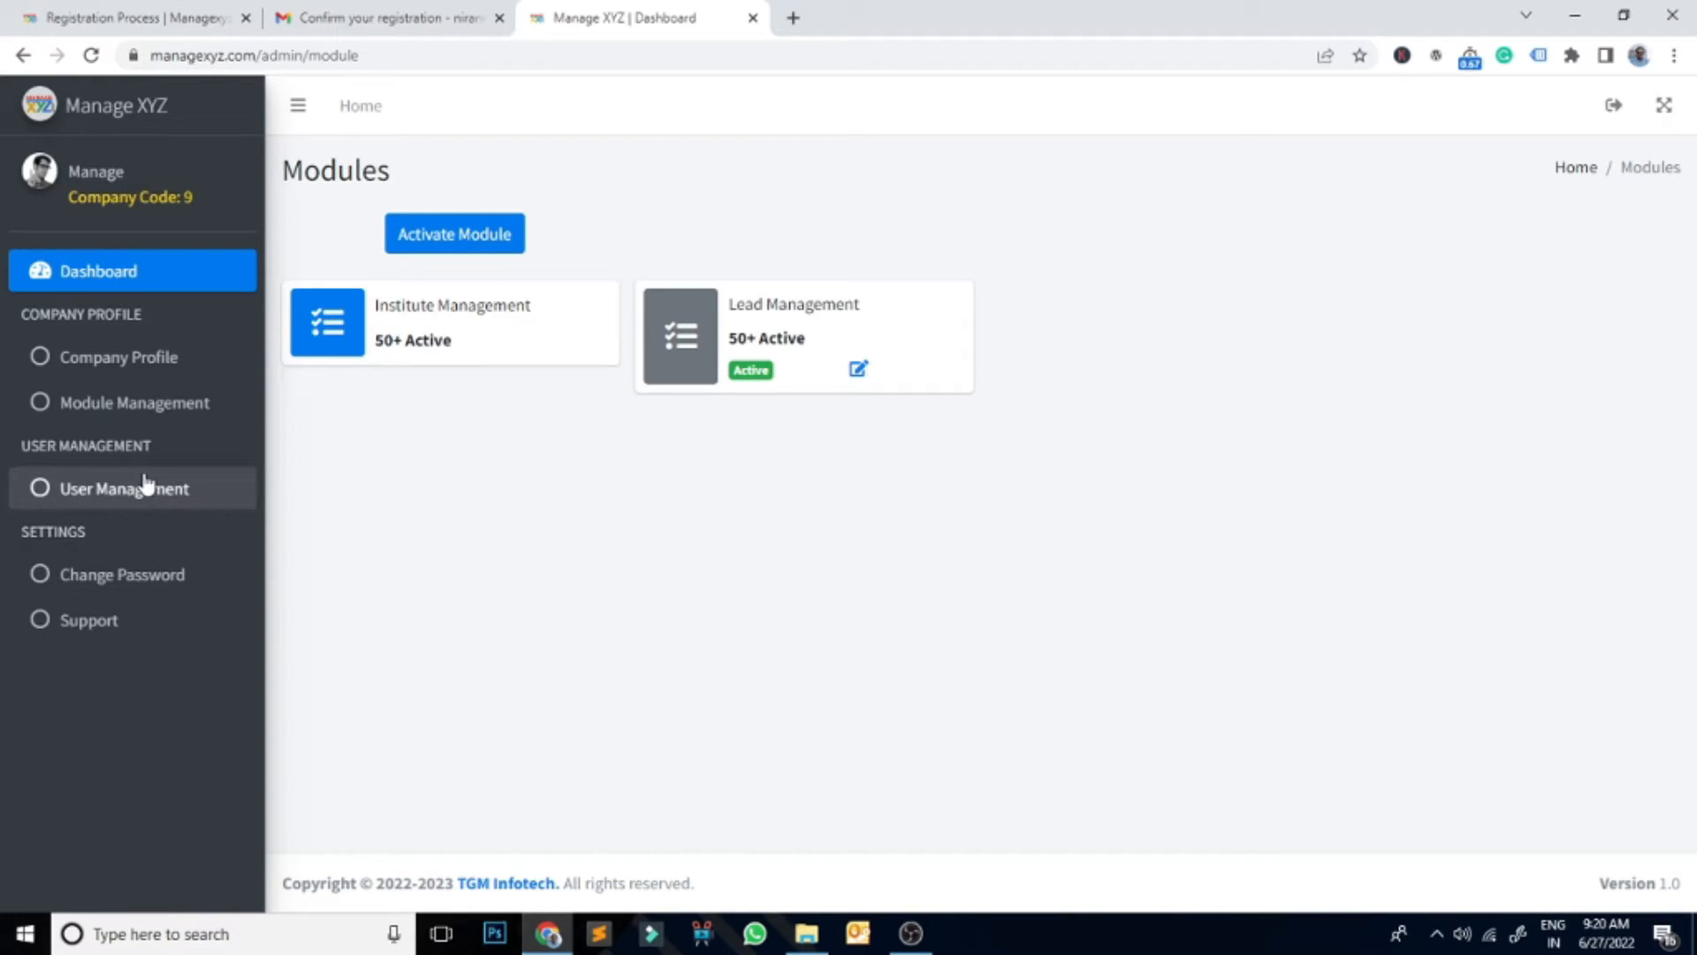
Step: In User Management's Register form, enter the new user's full name and suggested email address
click(108, 493)
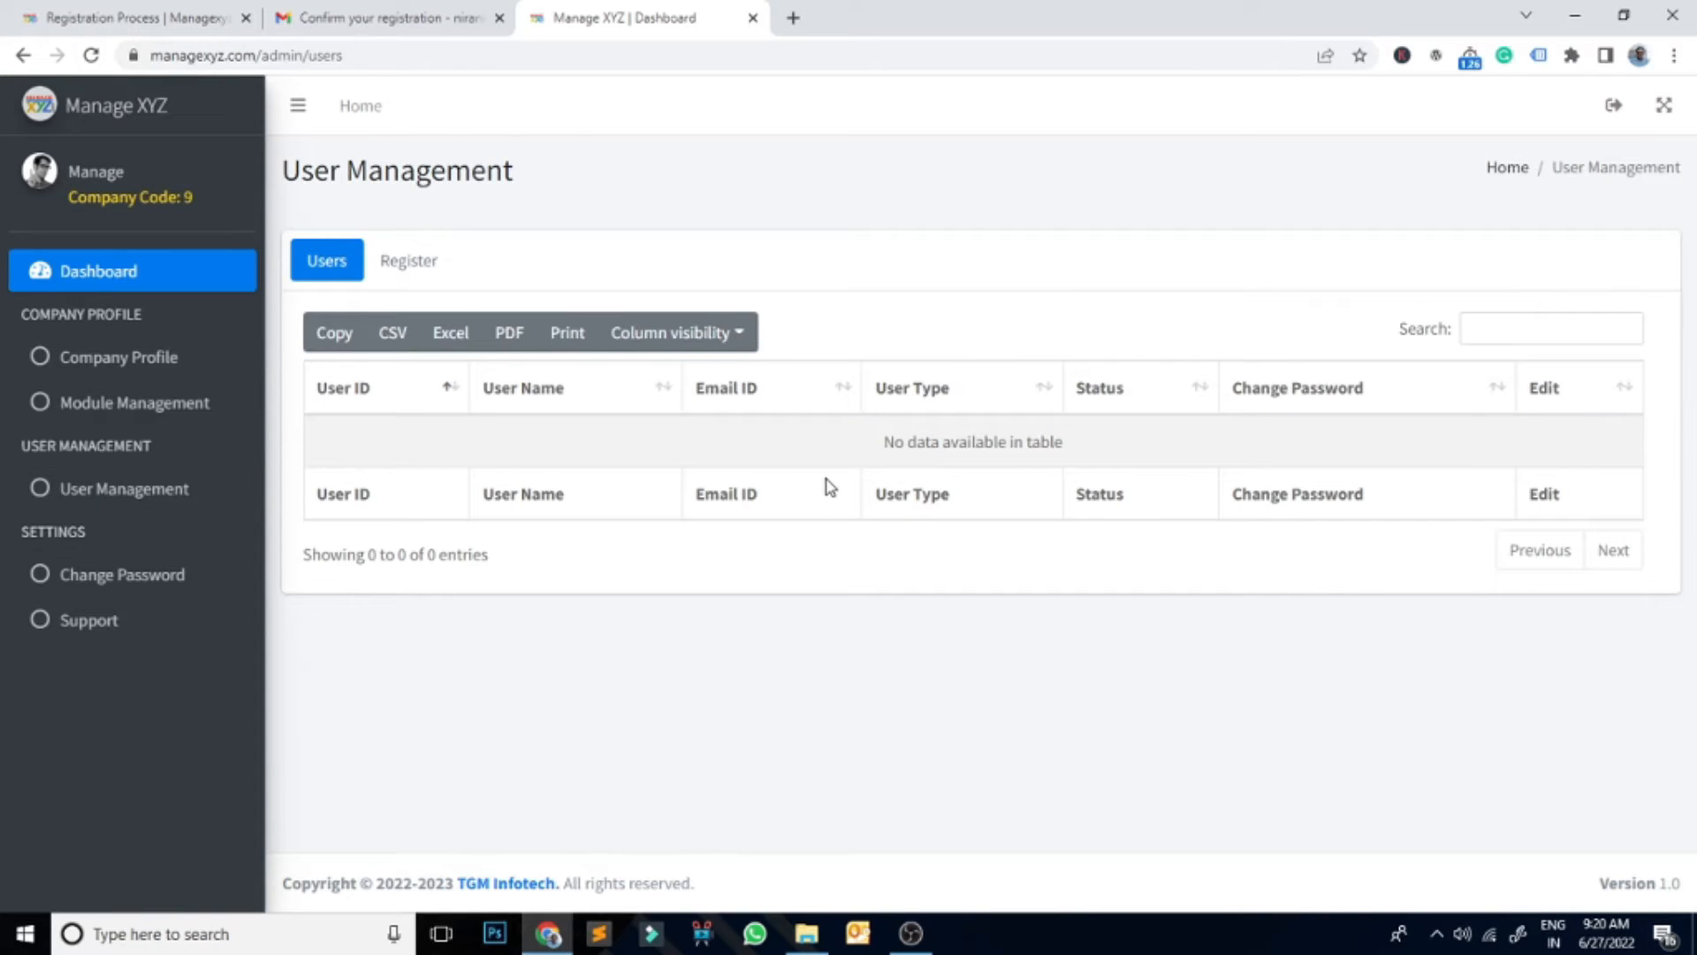
click(423, 272)
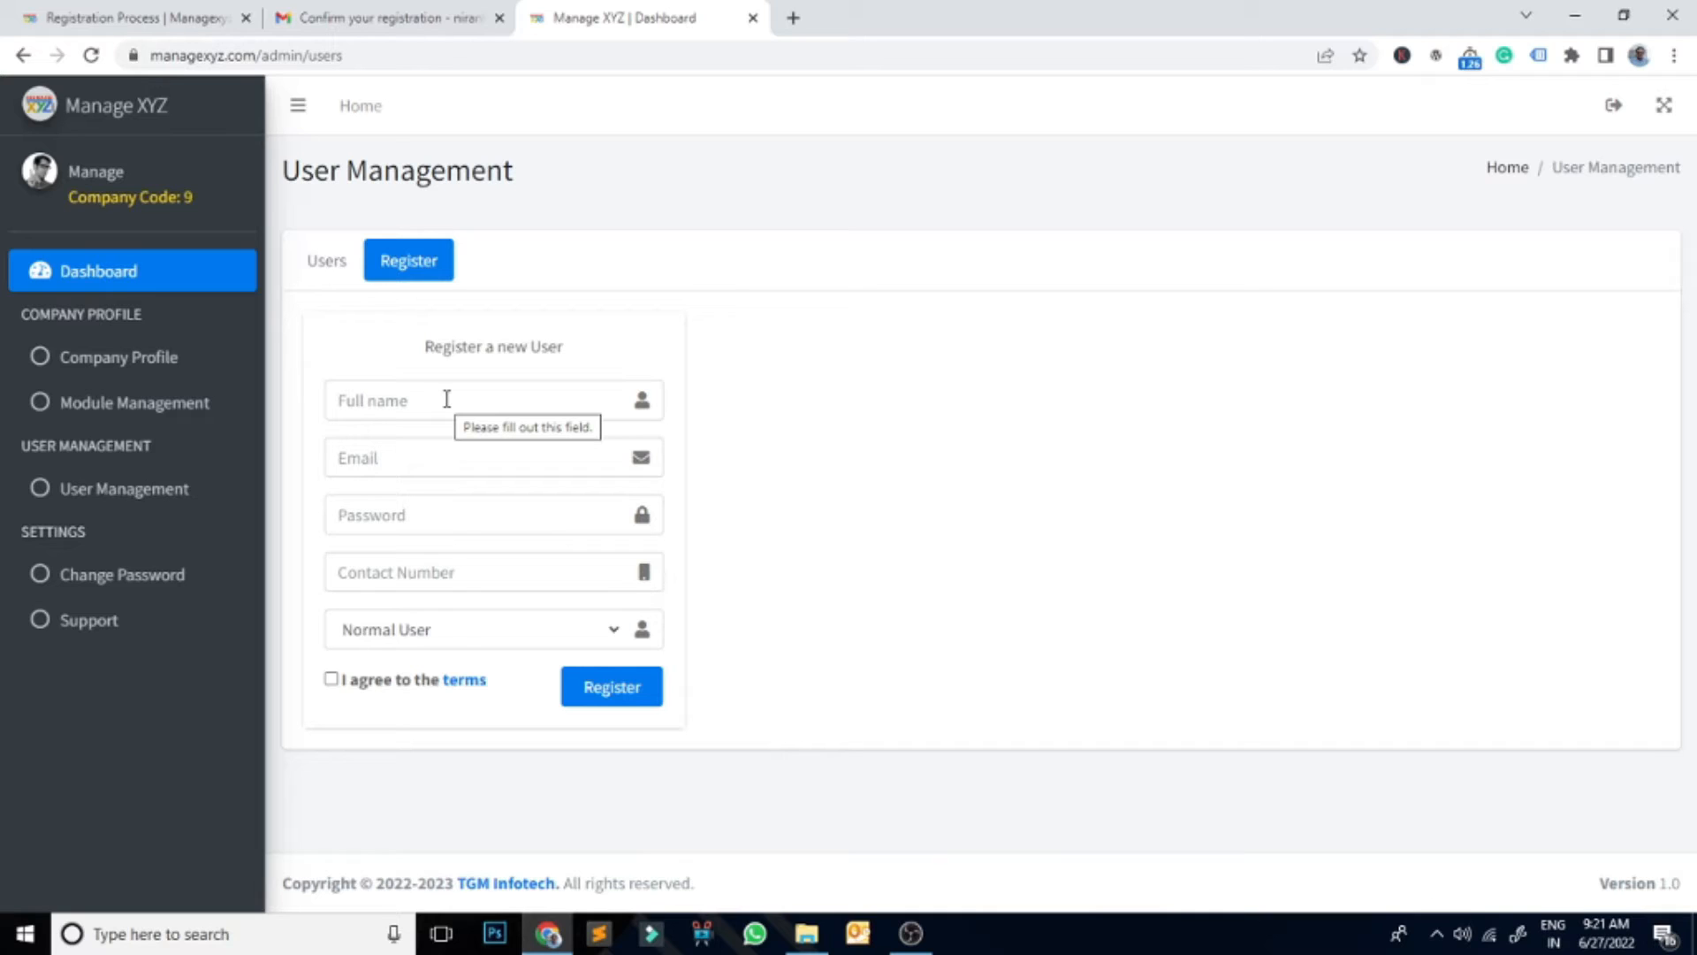
click(446, 400)
text(Manjit)
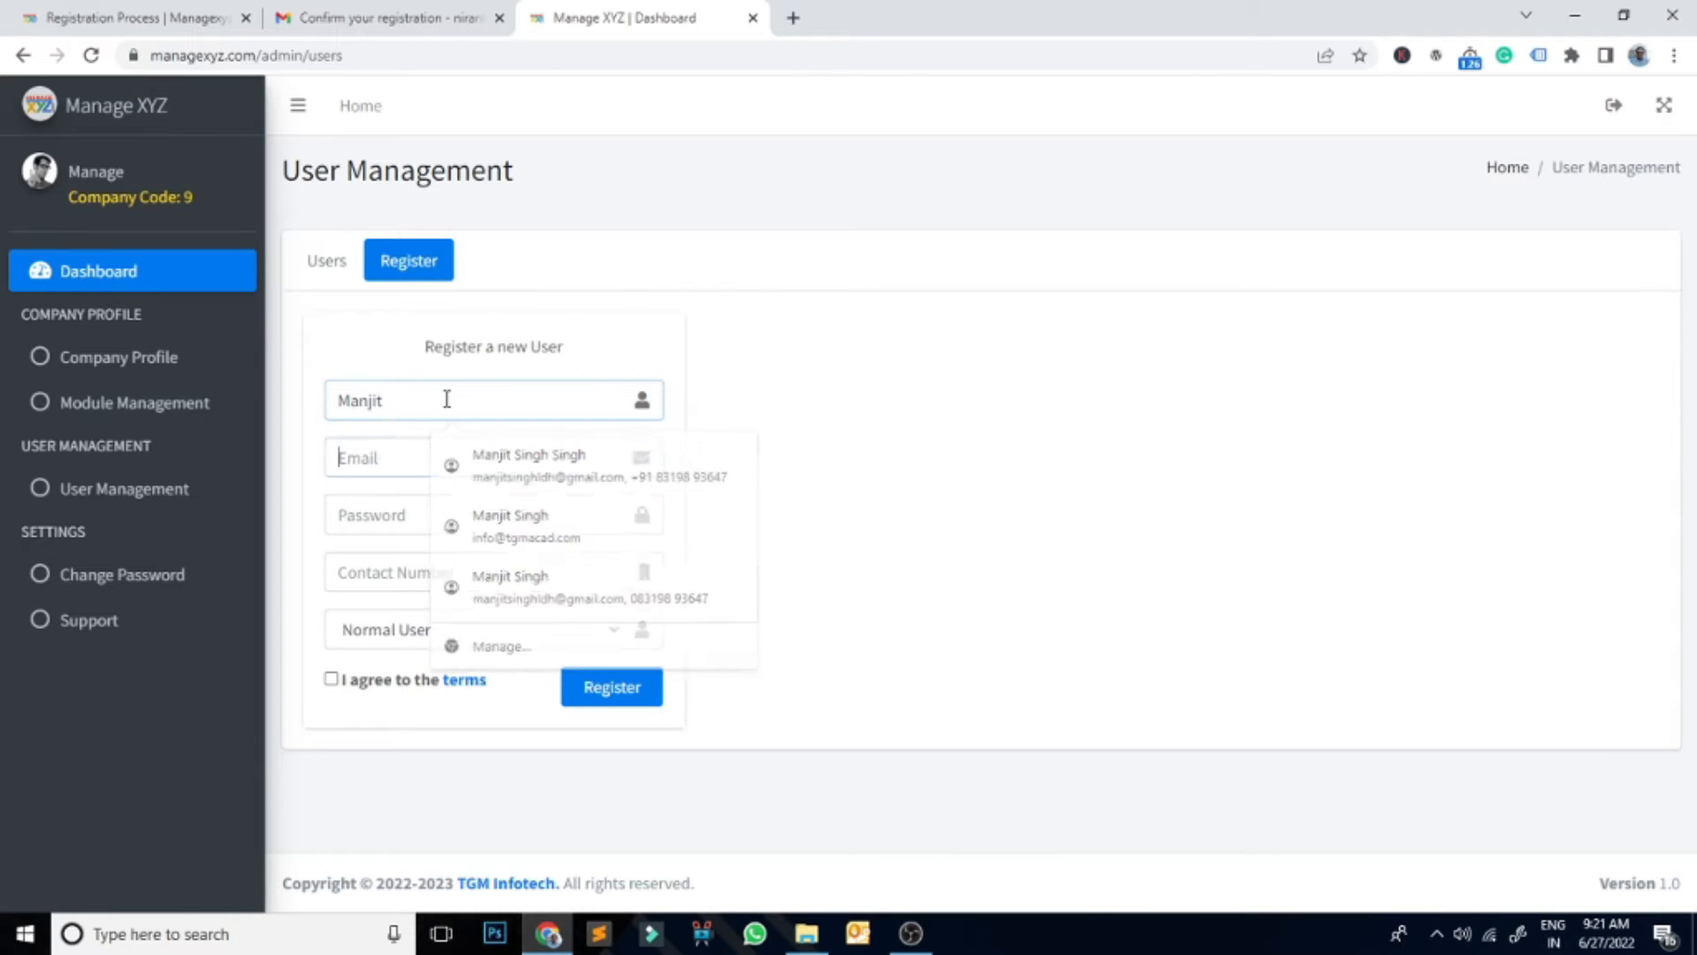
key(Tab)
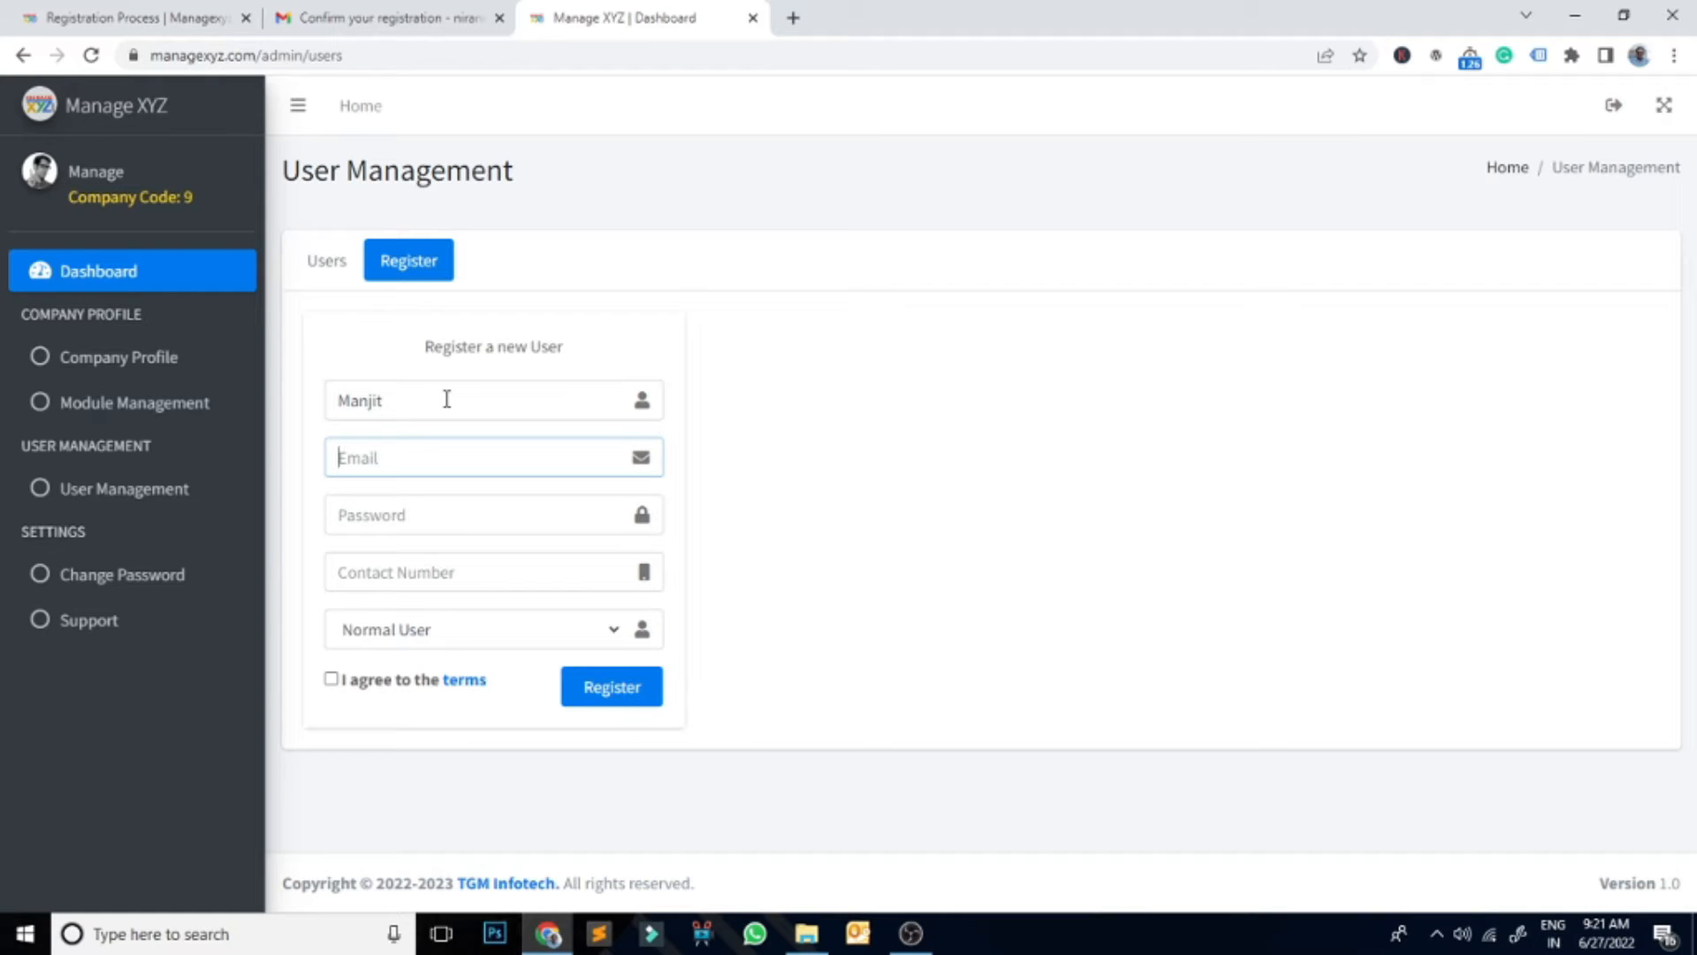
text(ni)
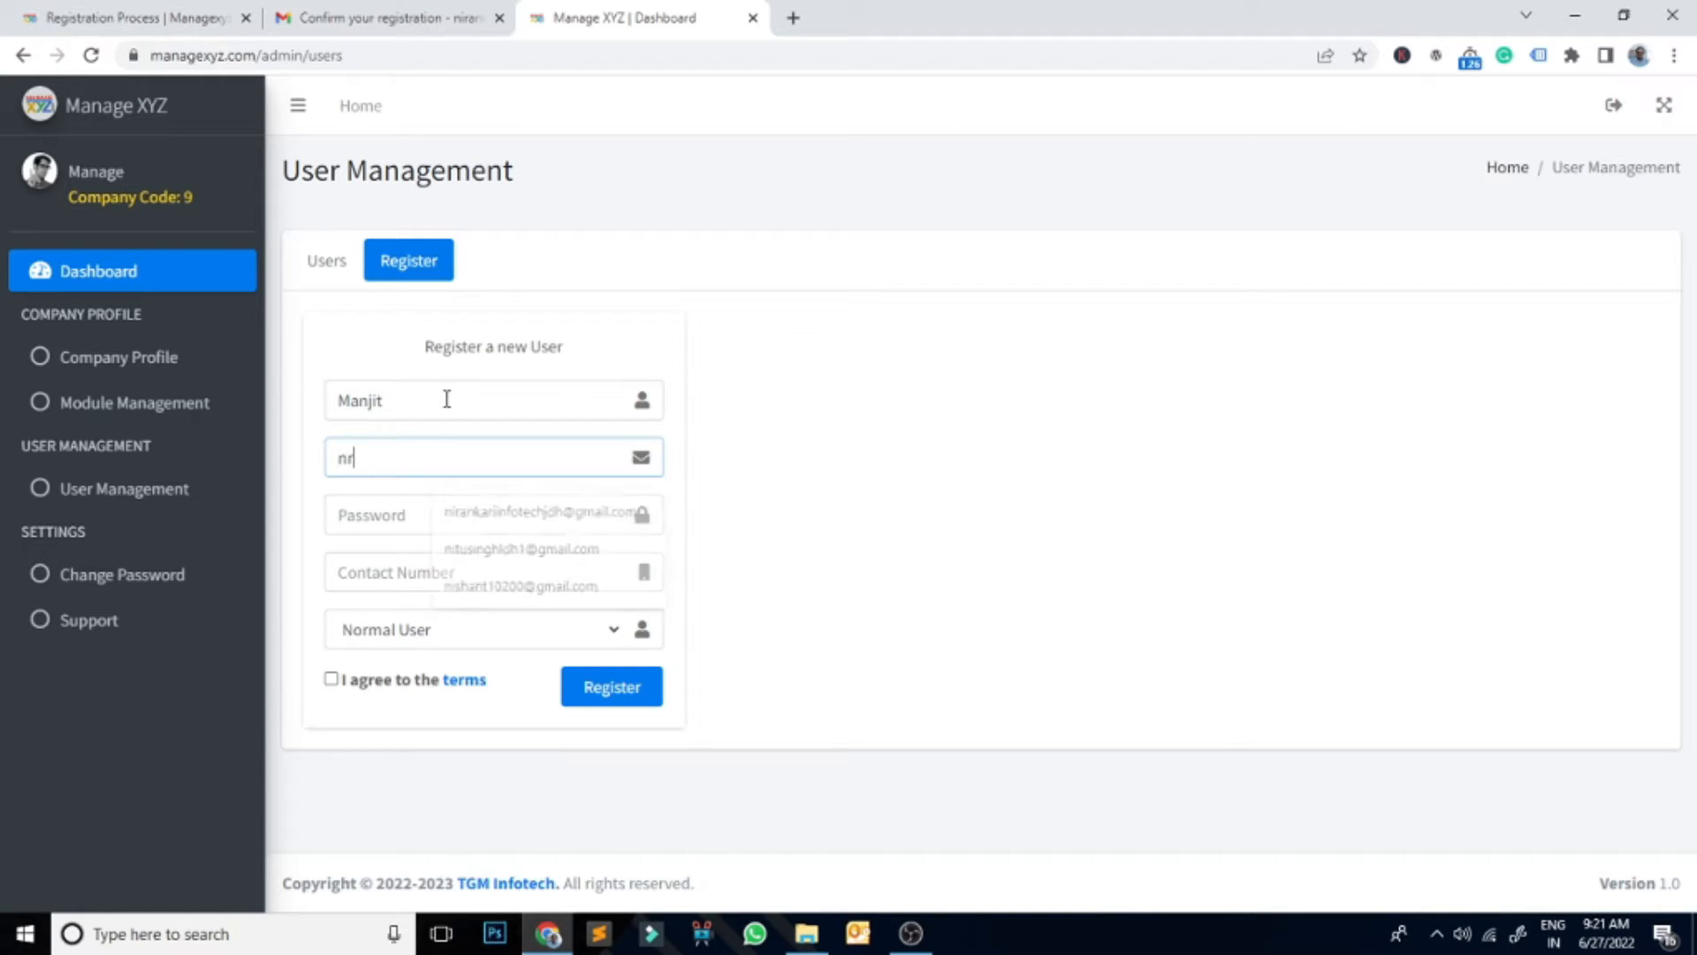
text(r)
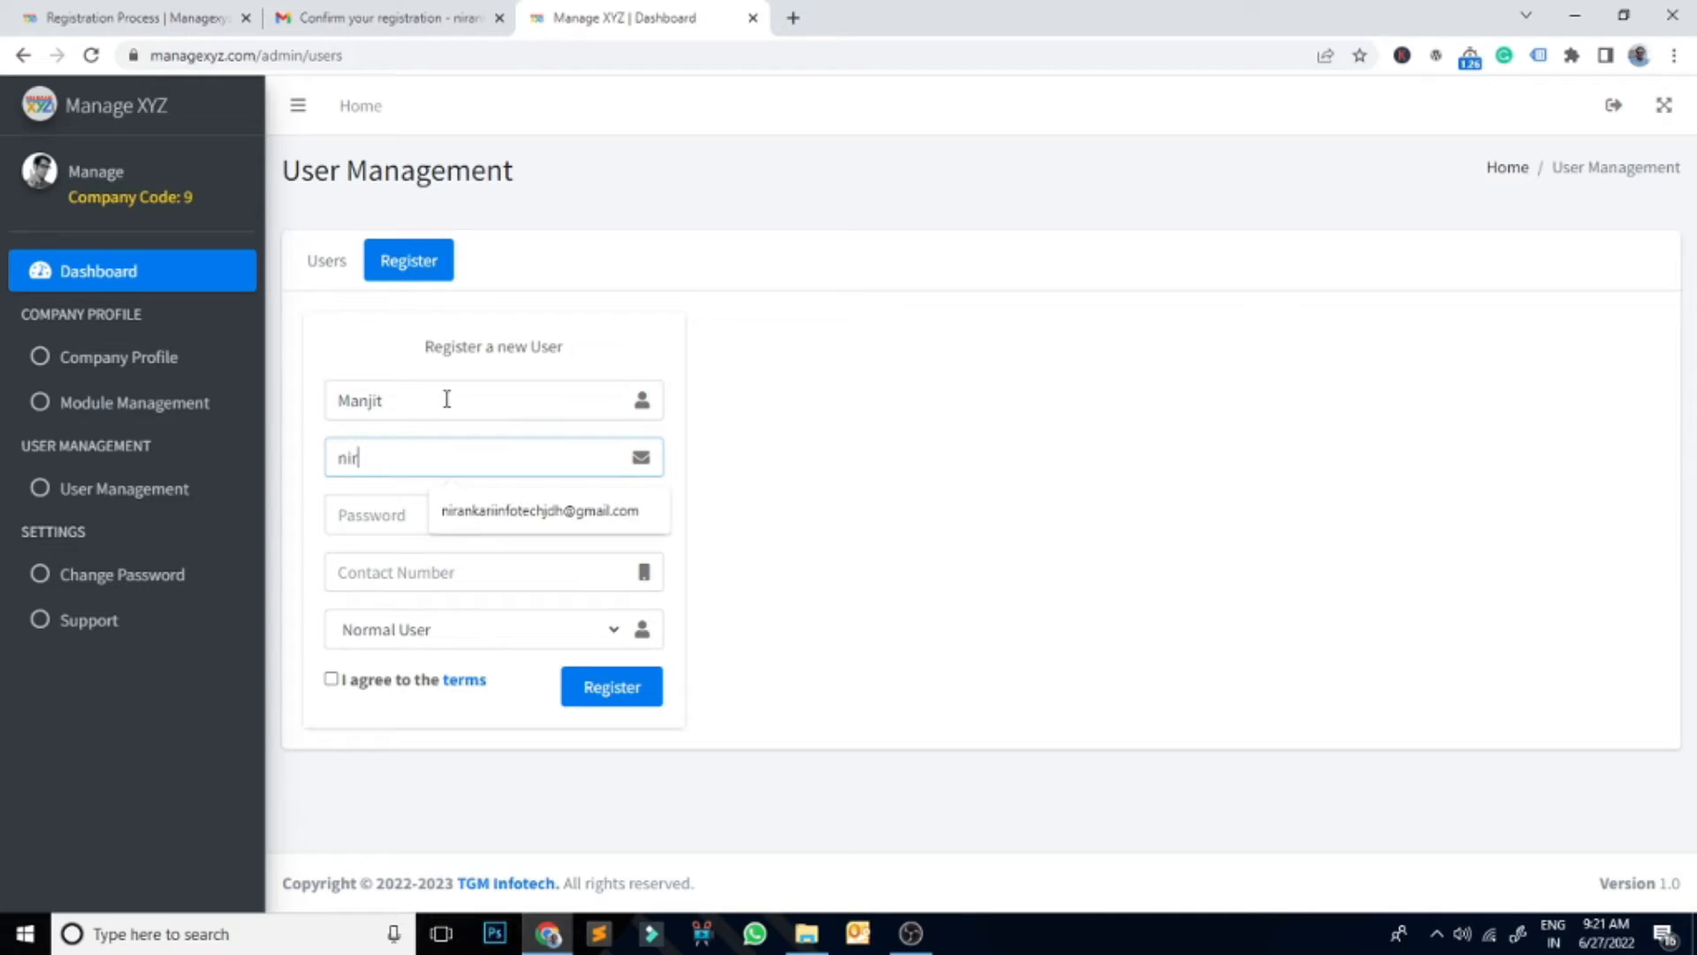
key(Down)
key(Tab)
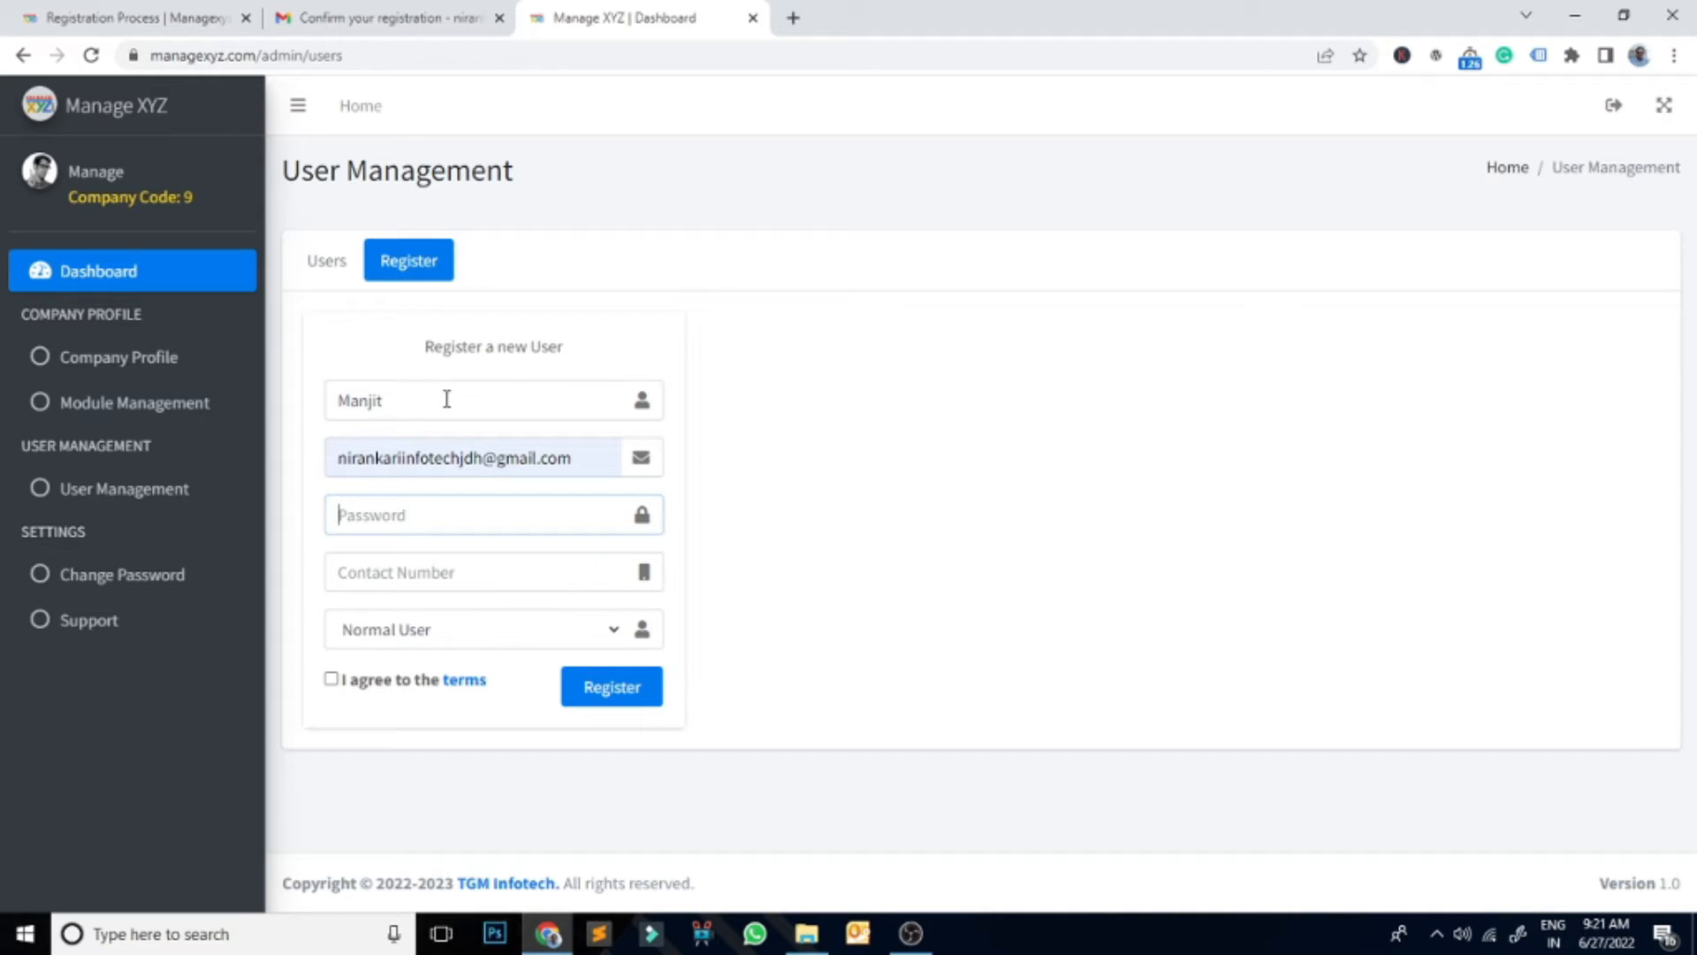
Step: Add the password and contact number, keep Normal User, agree to the terms and register
text(12)
key(Tab)
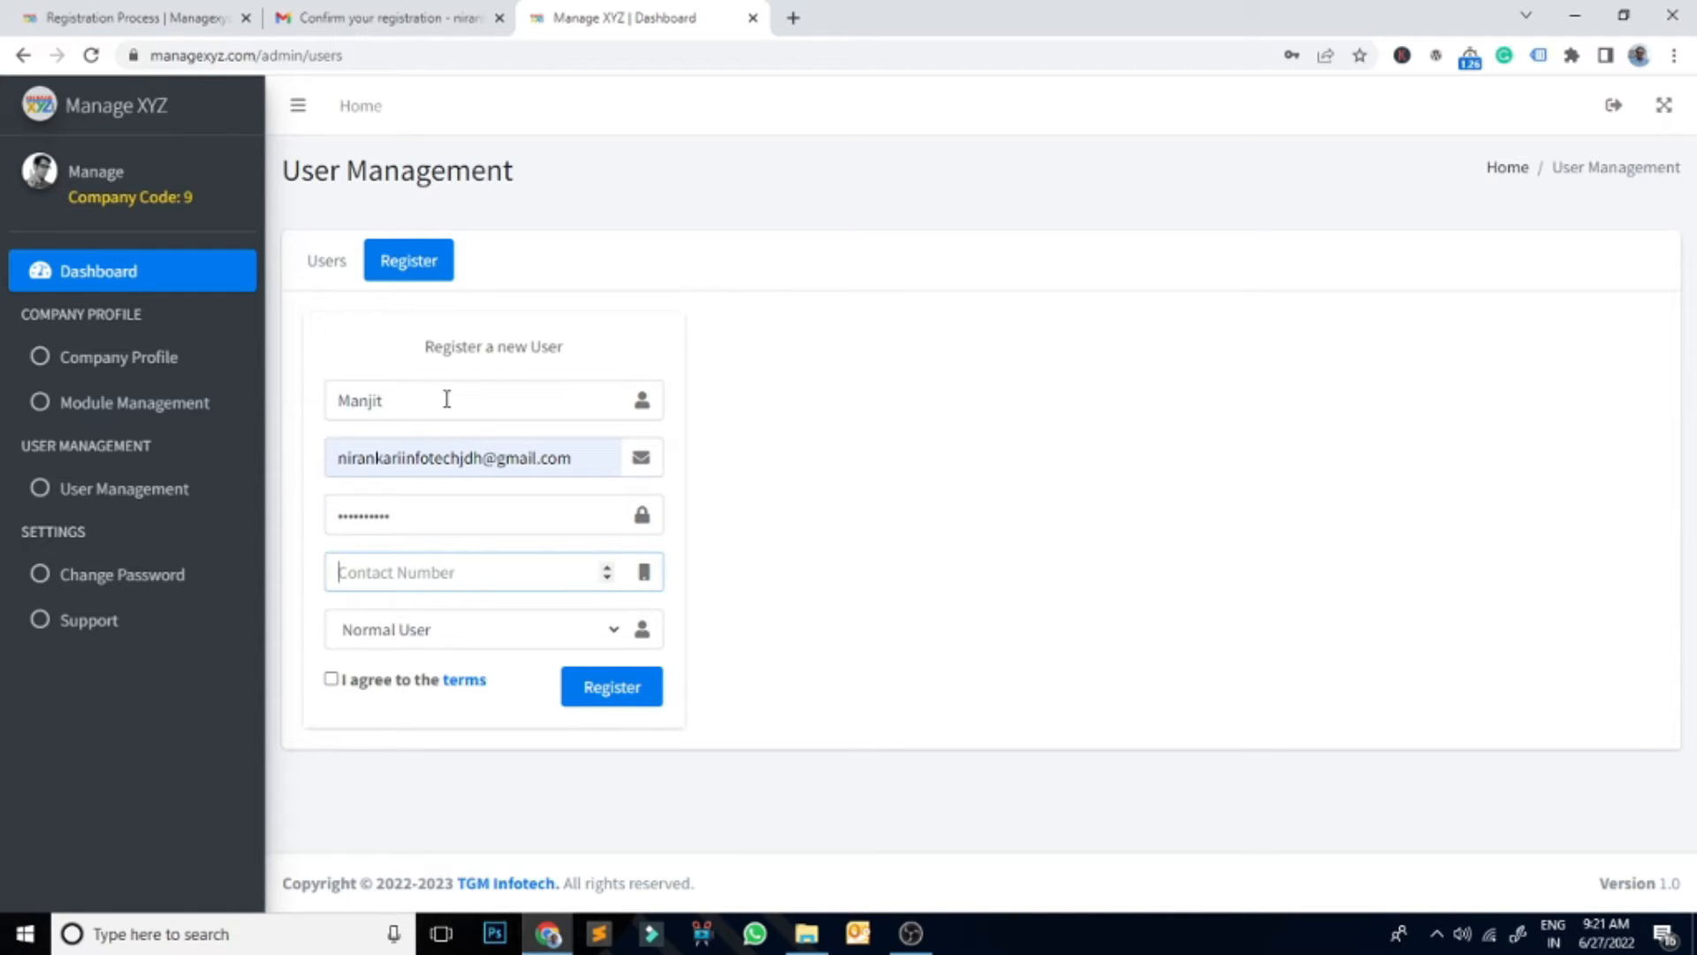
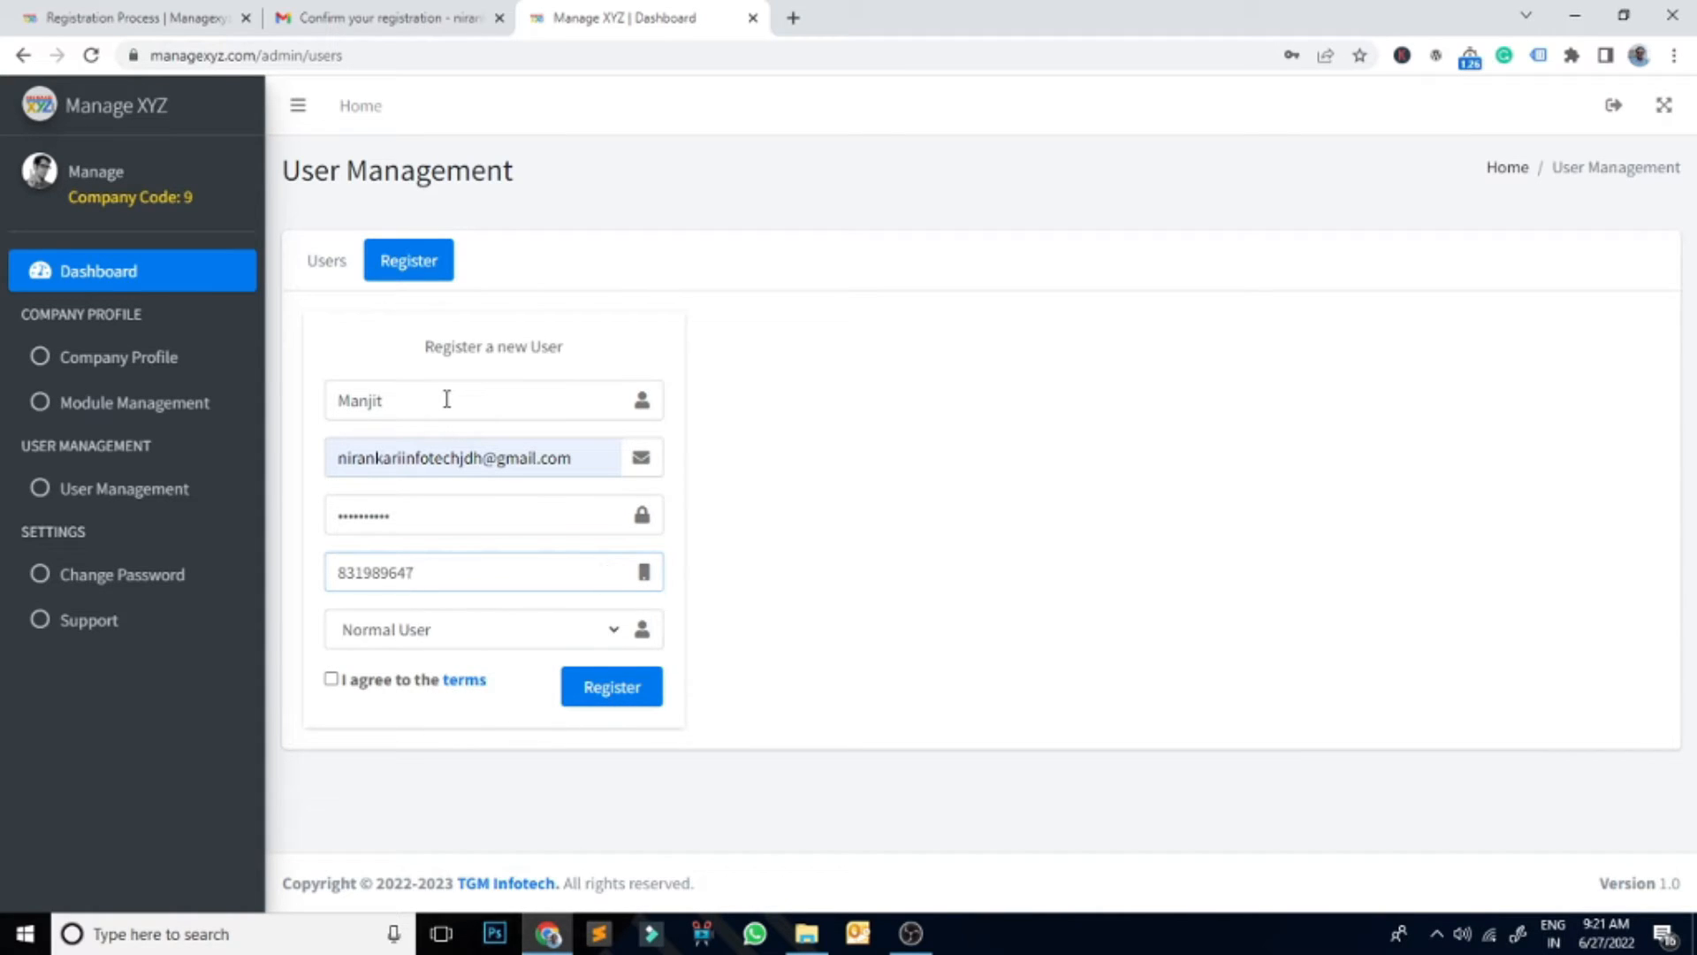
click(553, 637)
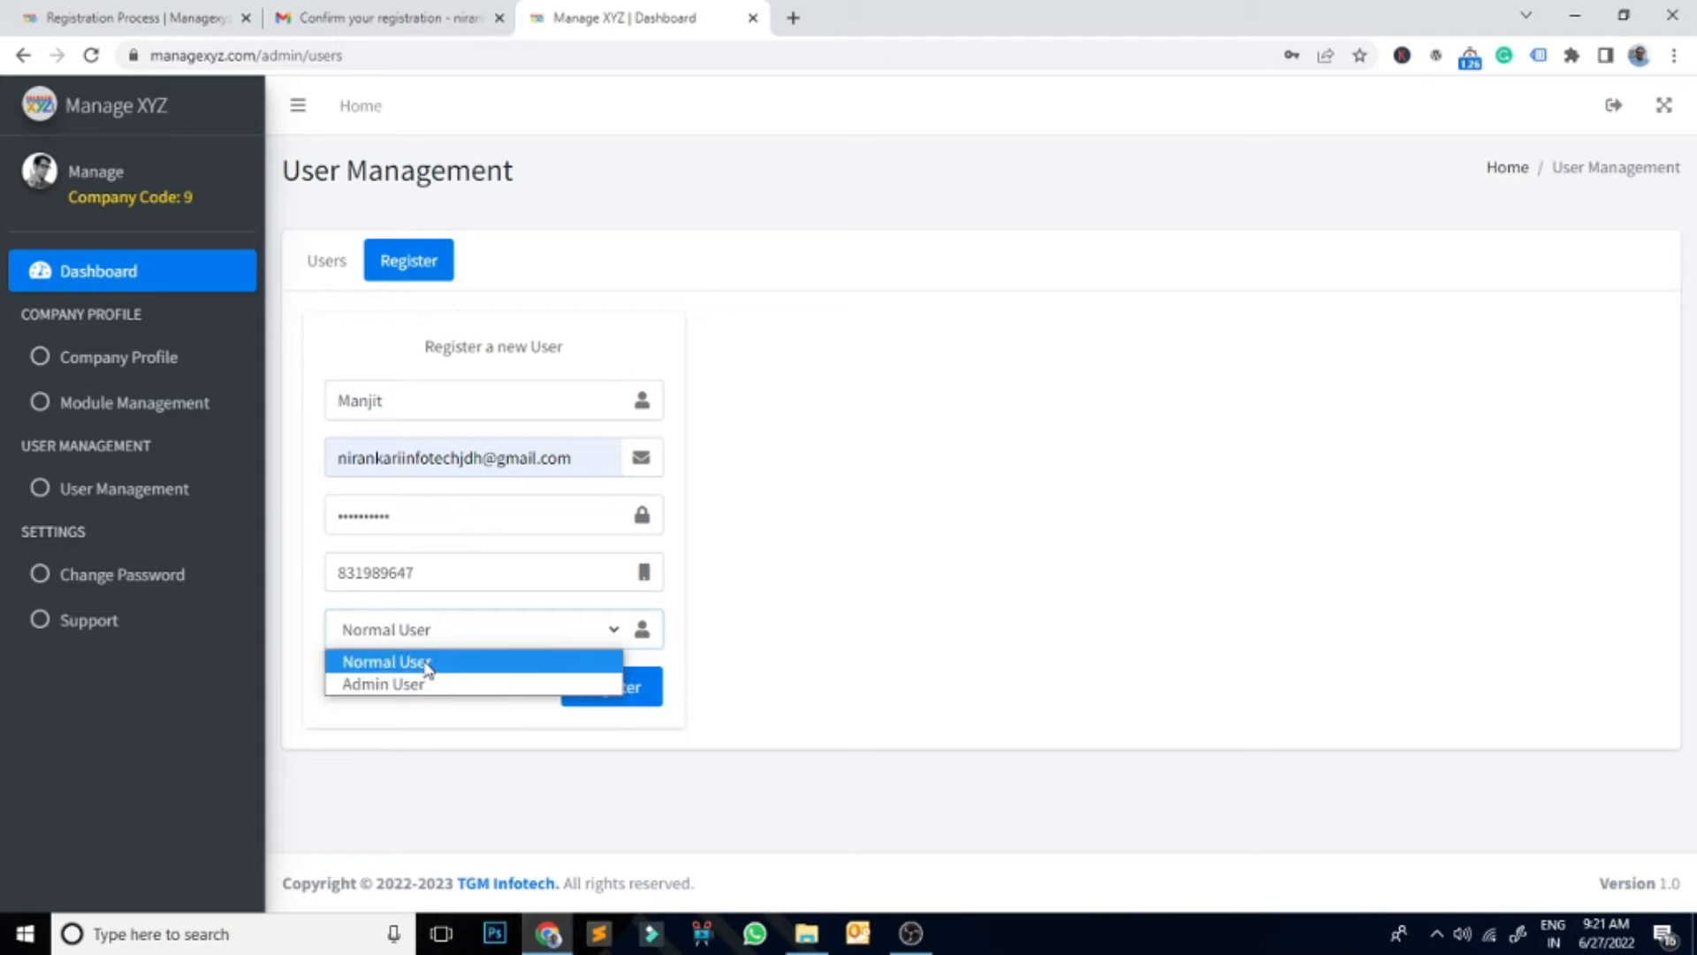
click(428, 667)
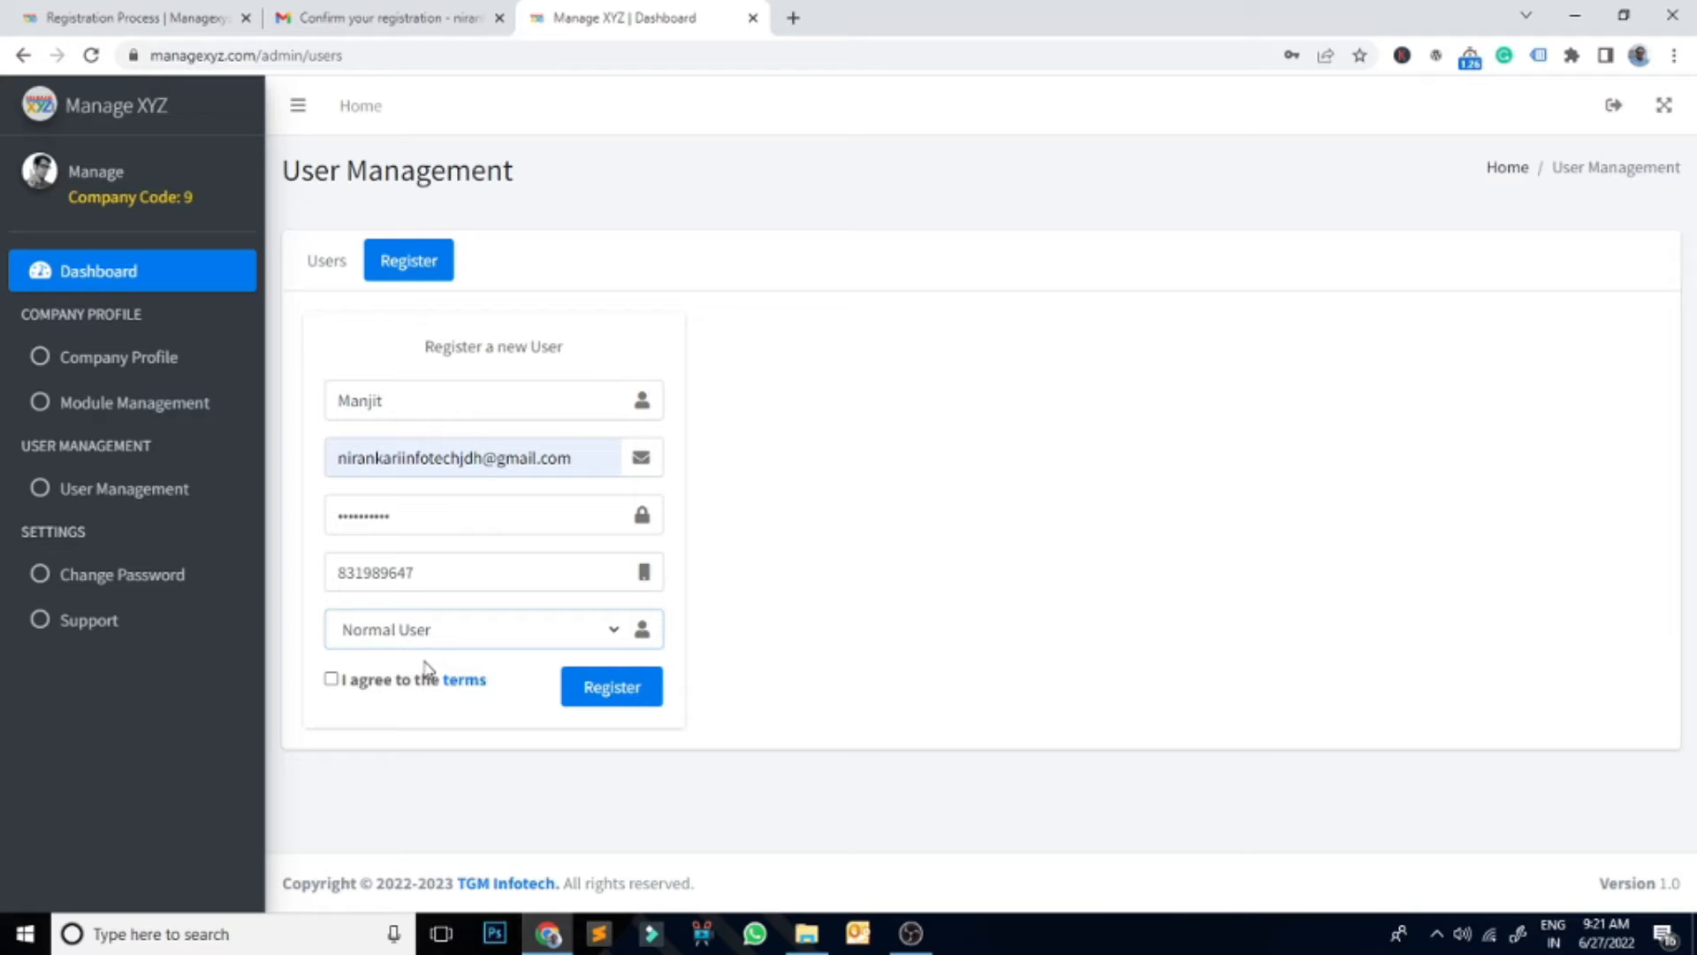
click(331, 679)
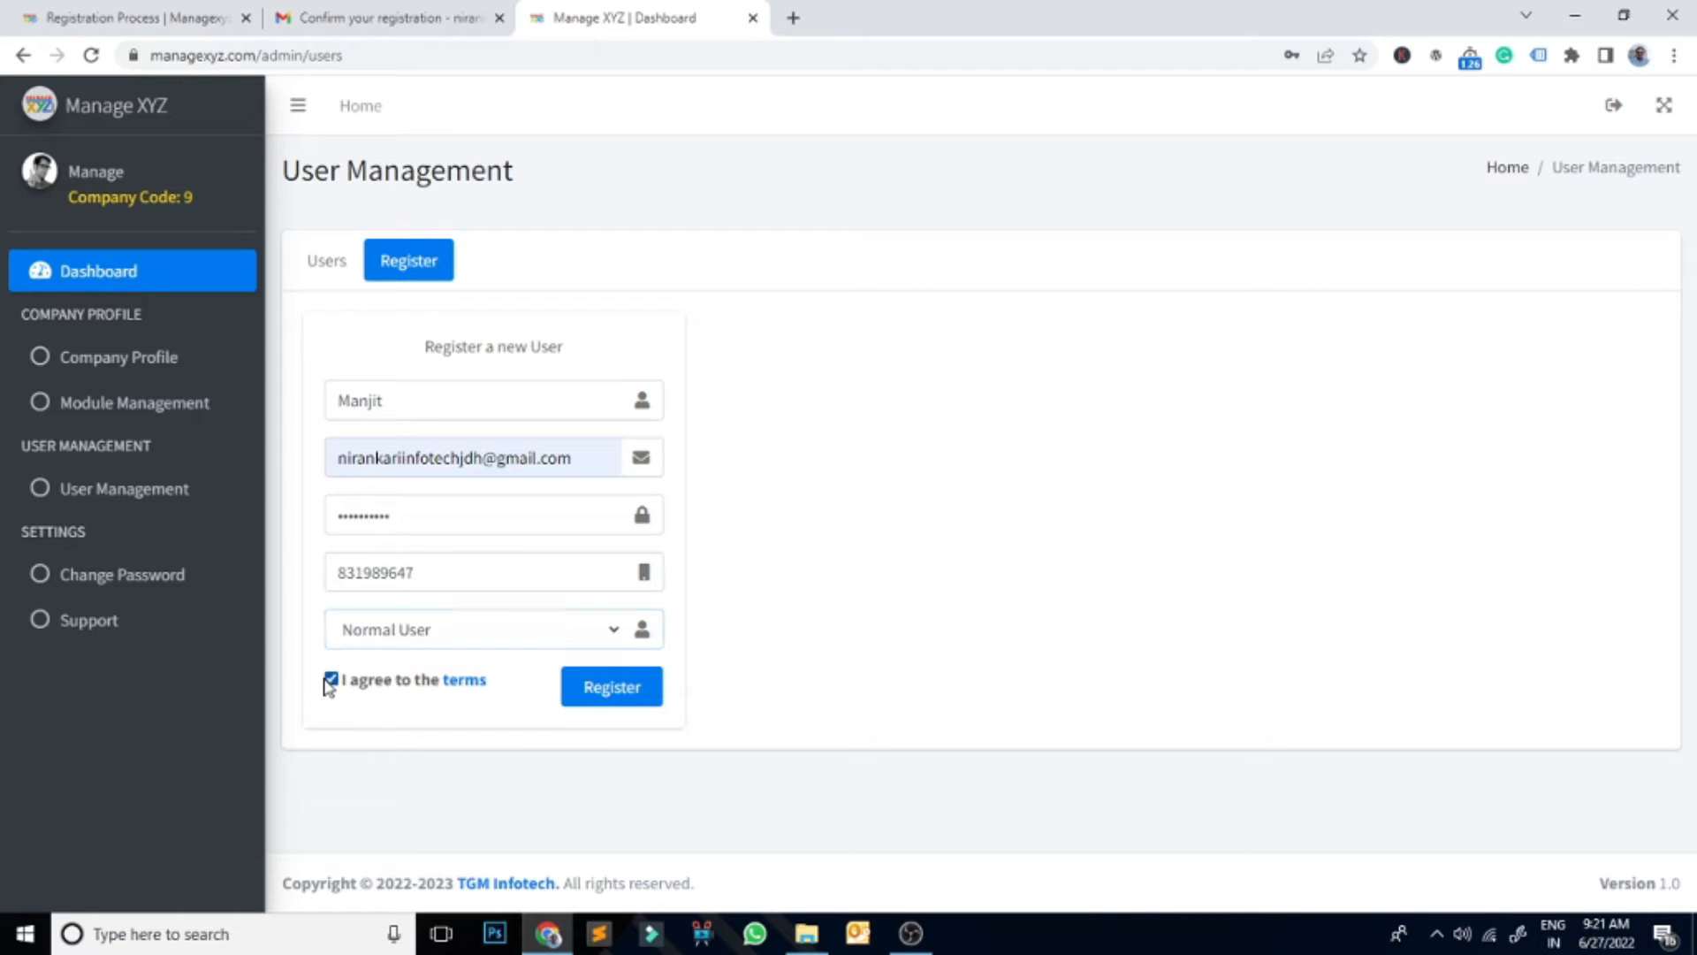
click(579, 694)
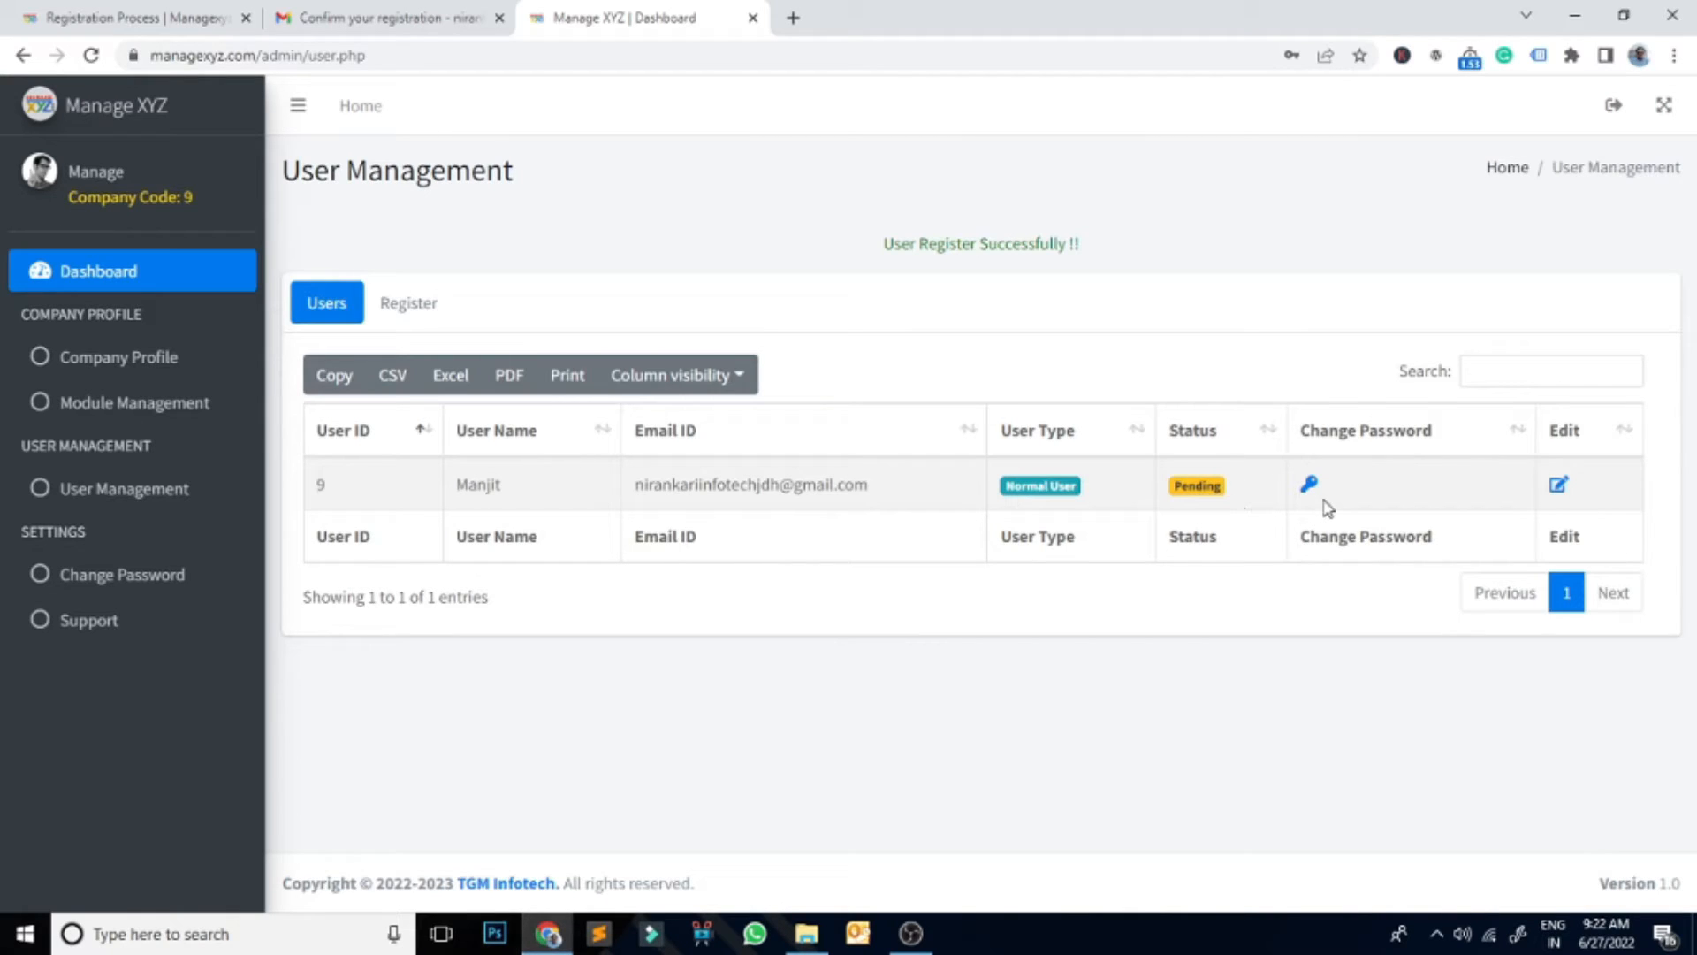
Step: Set the new user's Approve Status to Active and save it, then note Company Code 9
click(1560, 486)
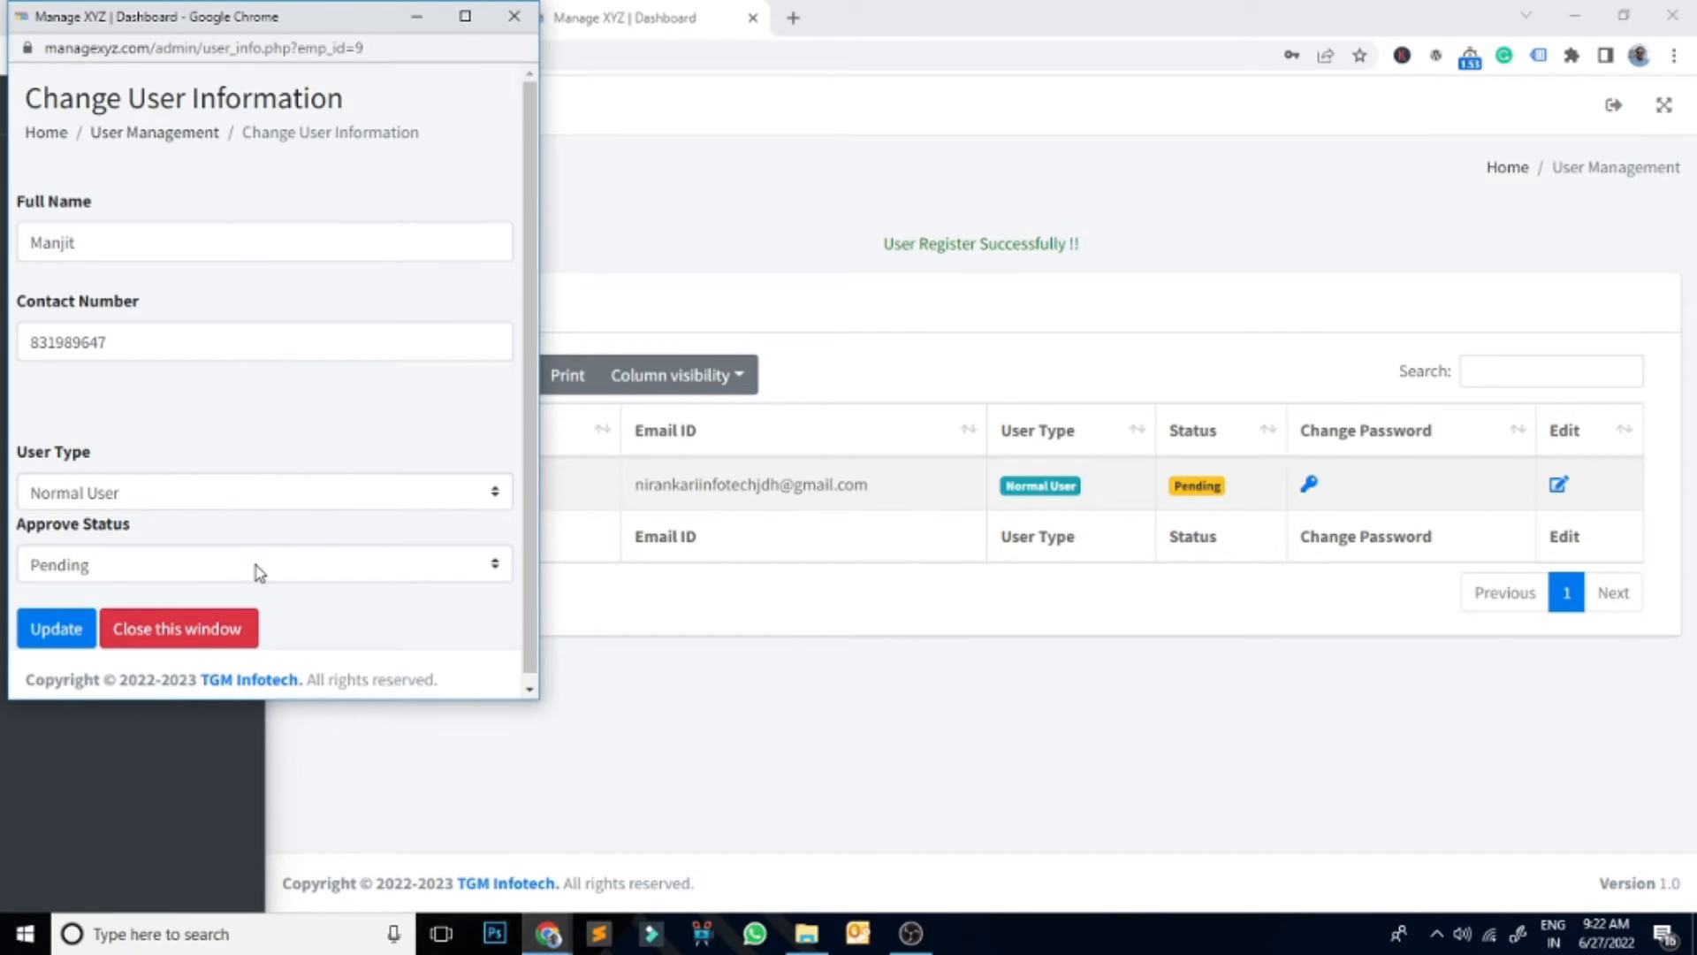
click(258, 573)
click(83, 636)
click(58, 641)
click(189, 674)
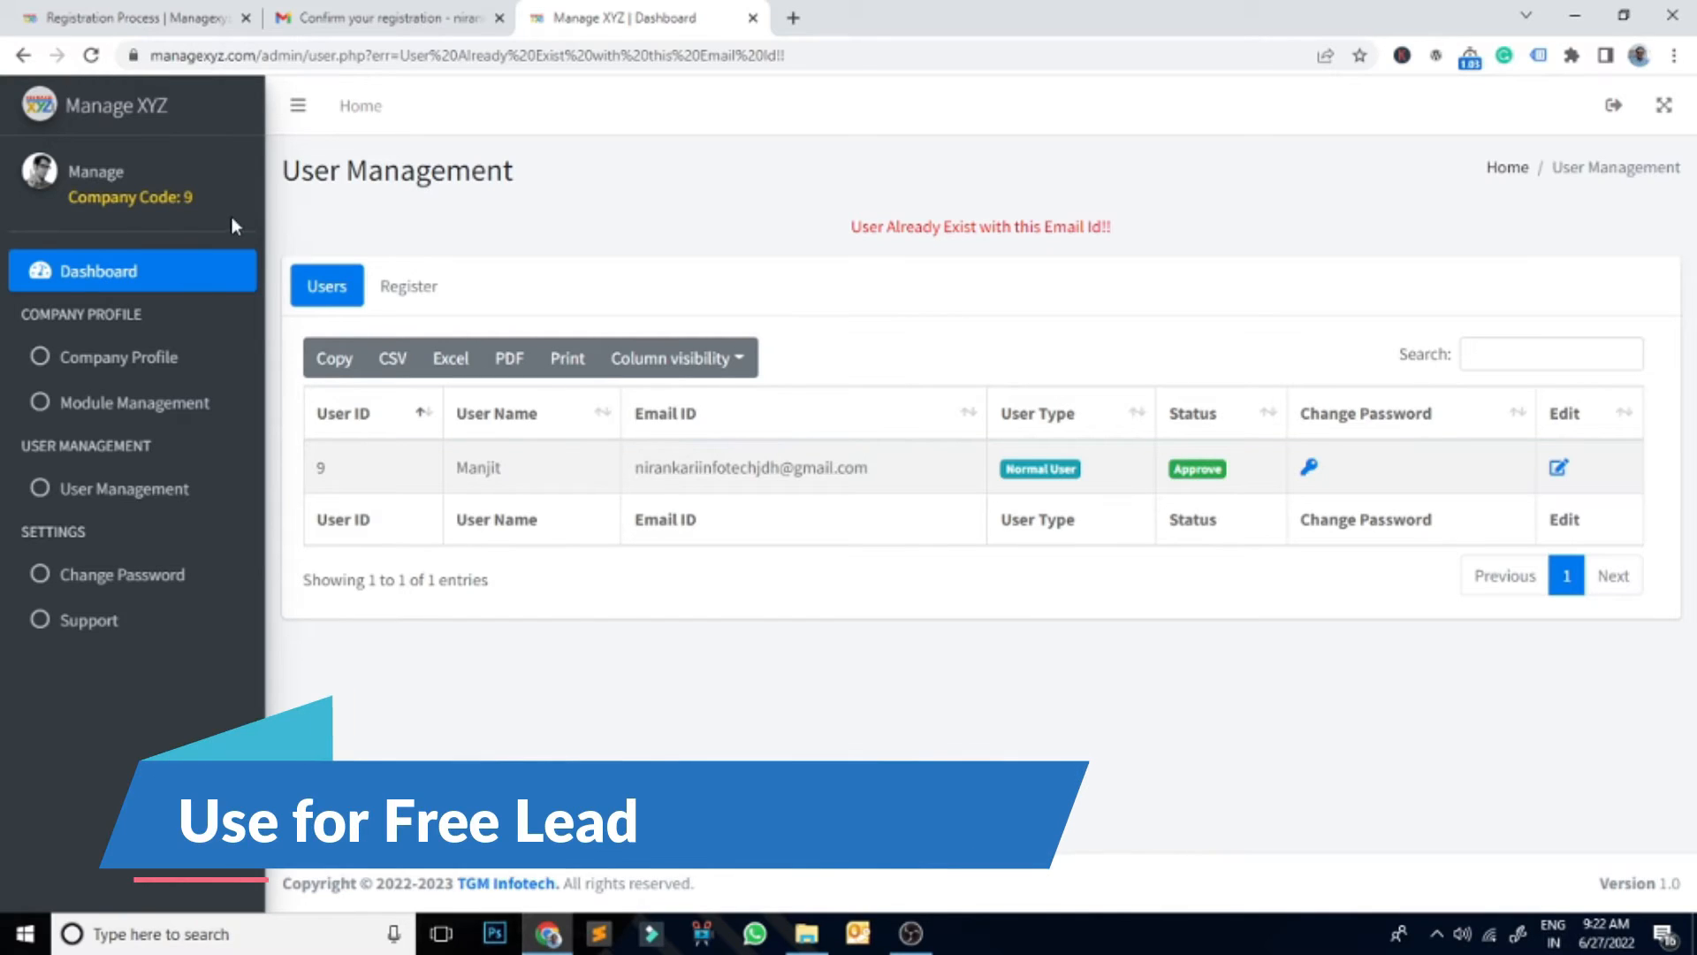
double_click(205, 199)
click(606, 237)
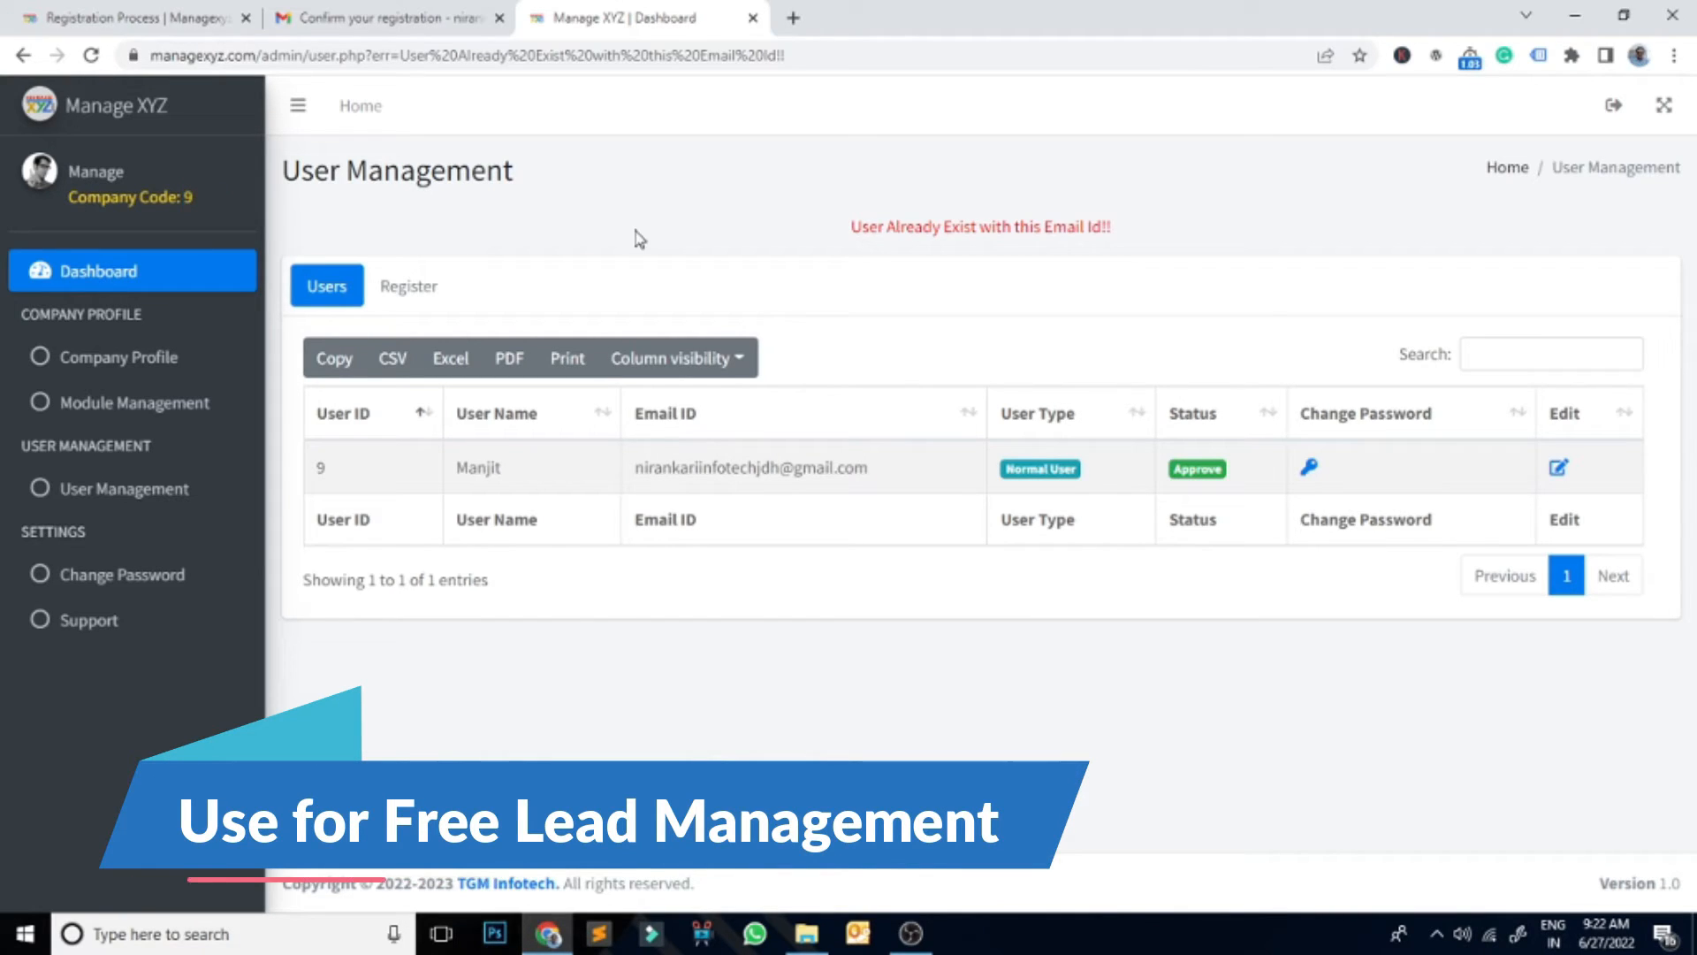
Step: Log out of the admin account and choose User as the login level
click(1618, 107)
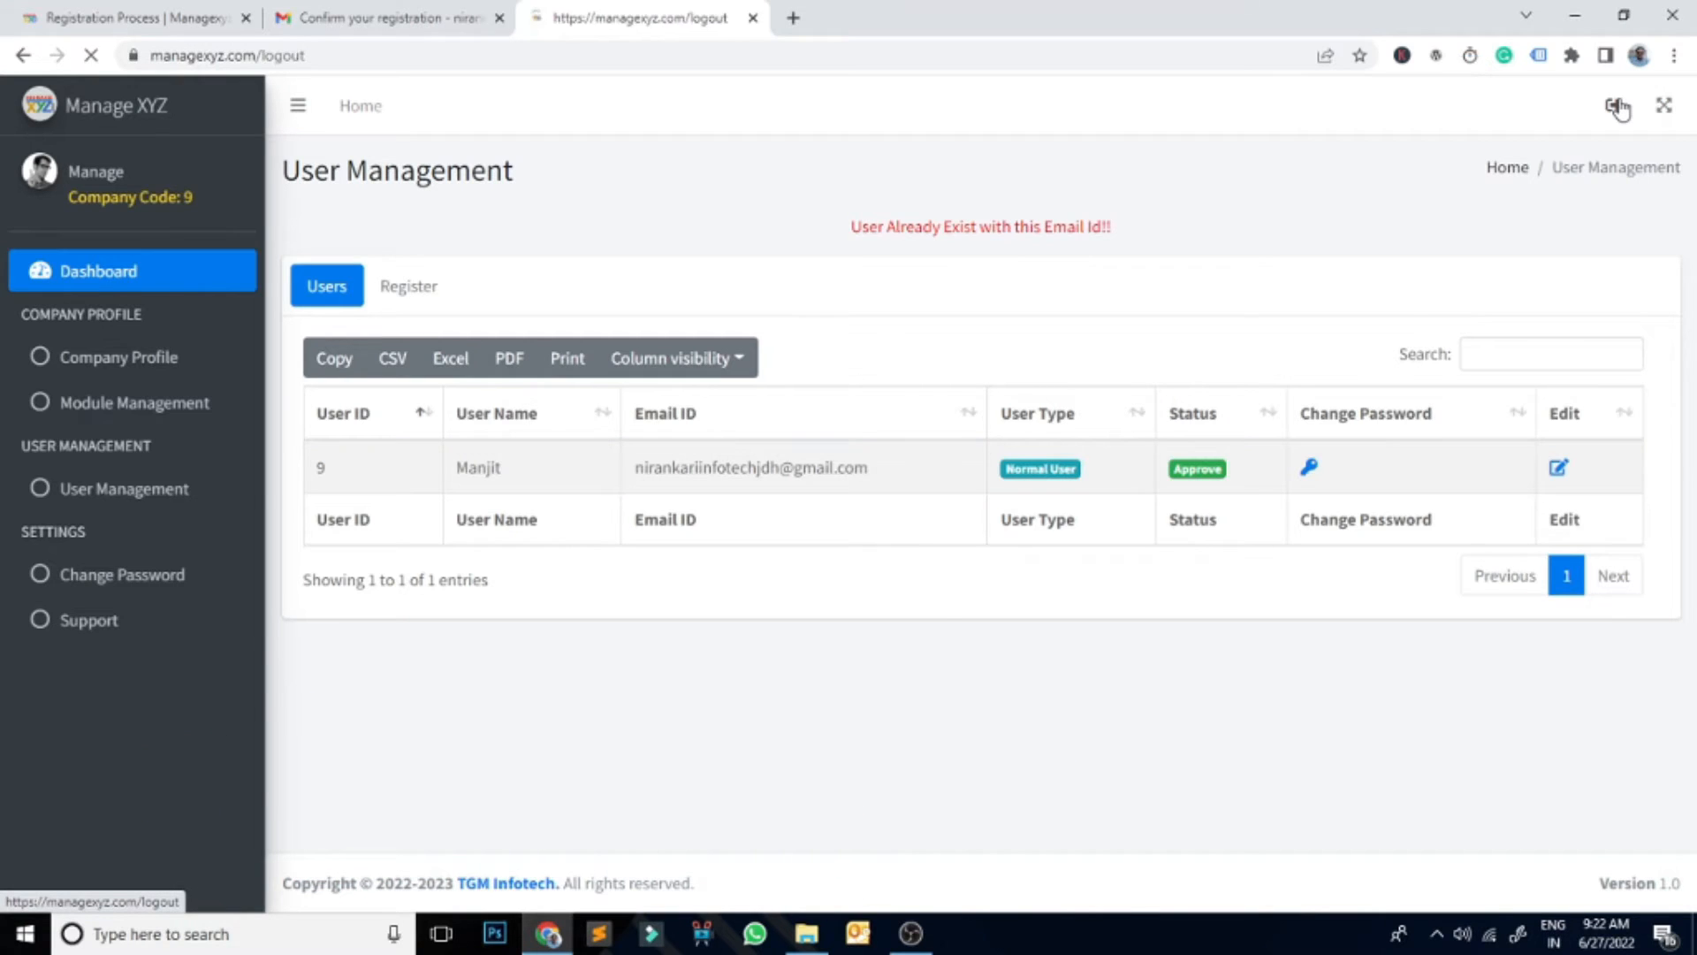
click(1027, 375)
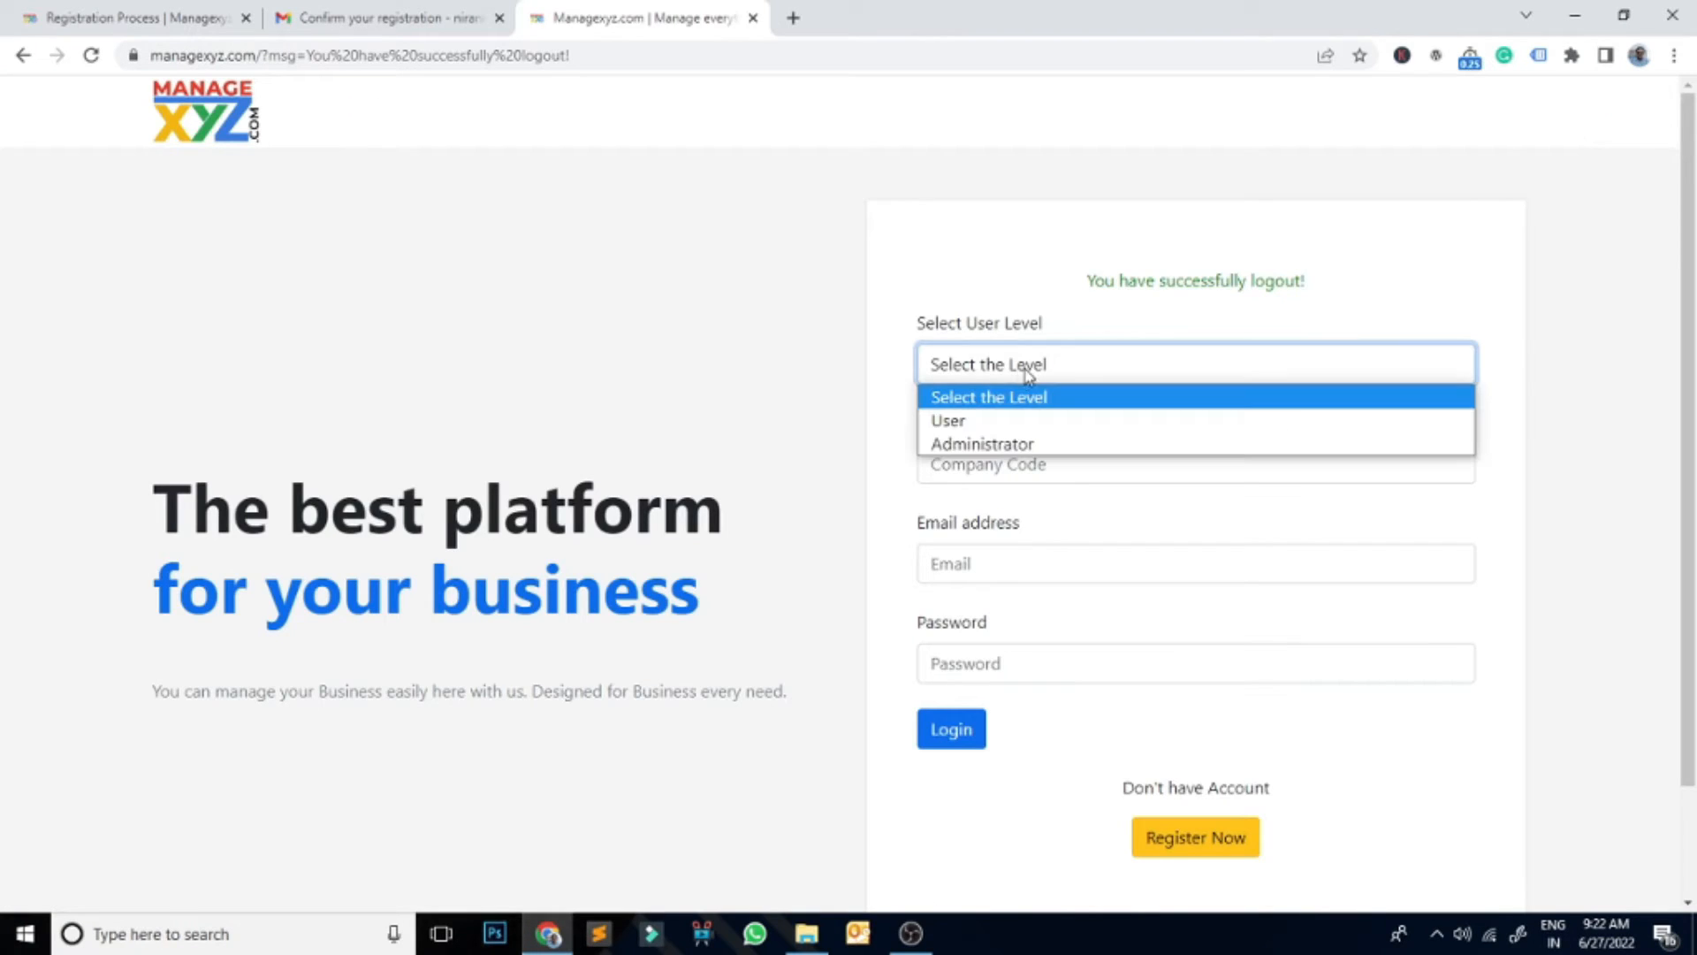
click(988, 425)
Step: Log in with company code 9, the new user's suggested email address and password
click(1023, 463)
text(9)
key(Tab)
text(nir)
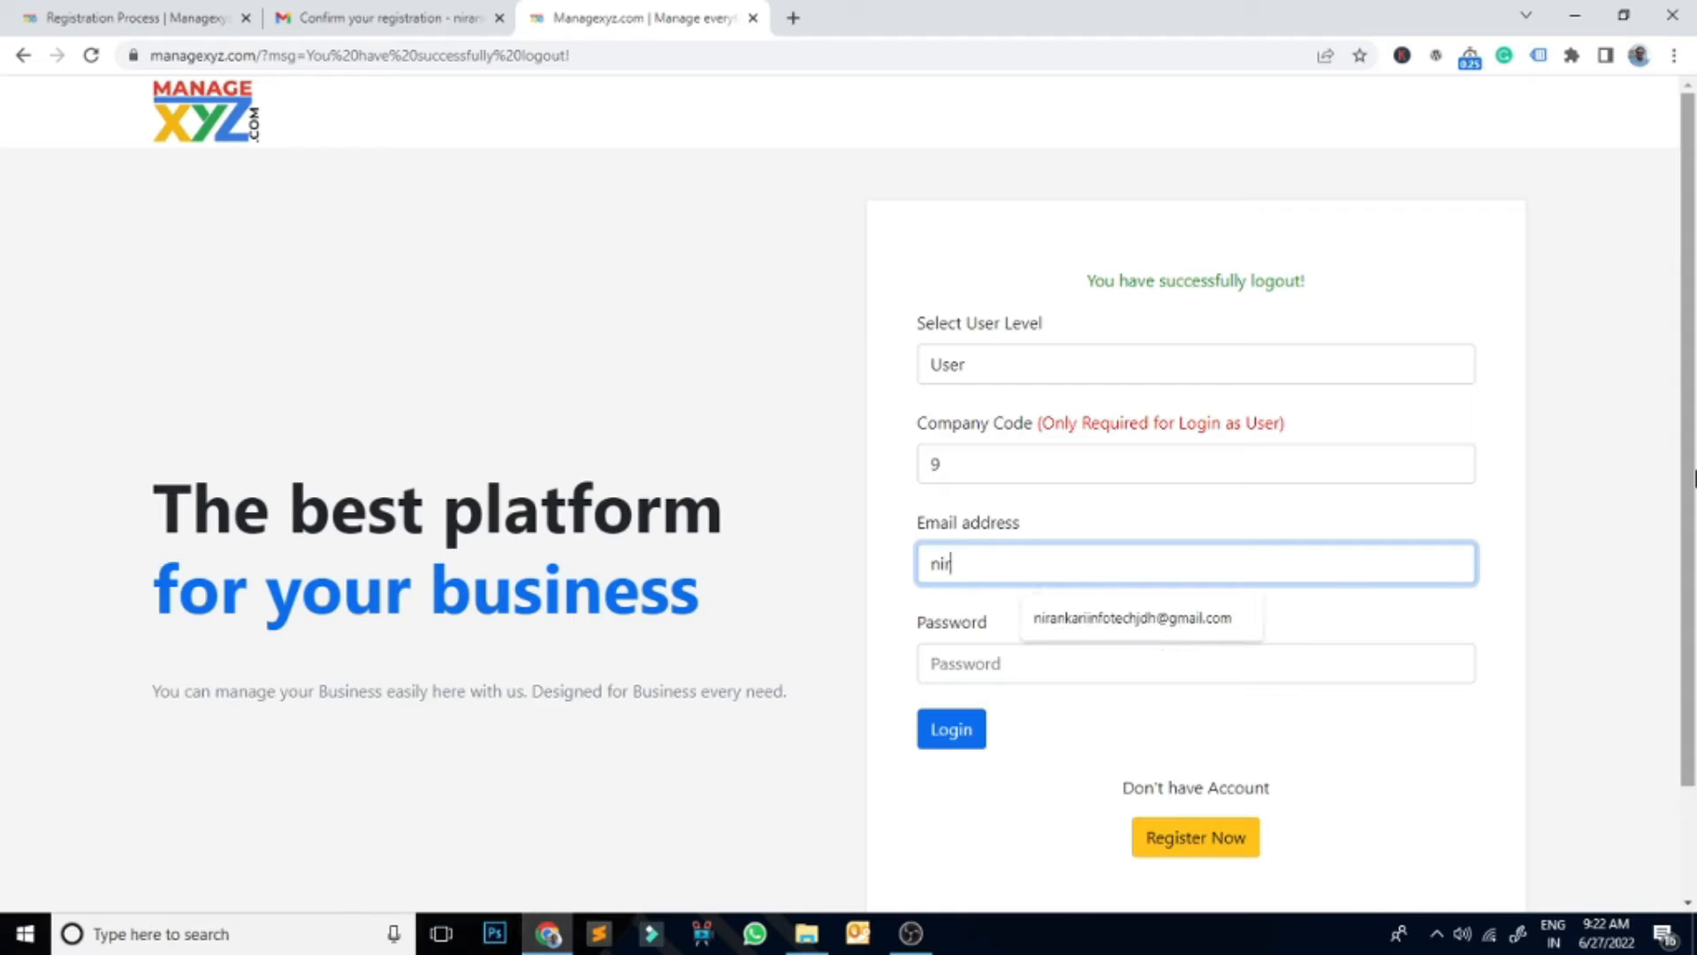
key(Down)
key(Tab)
text(12)
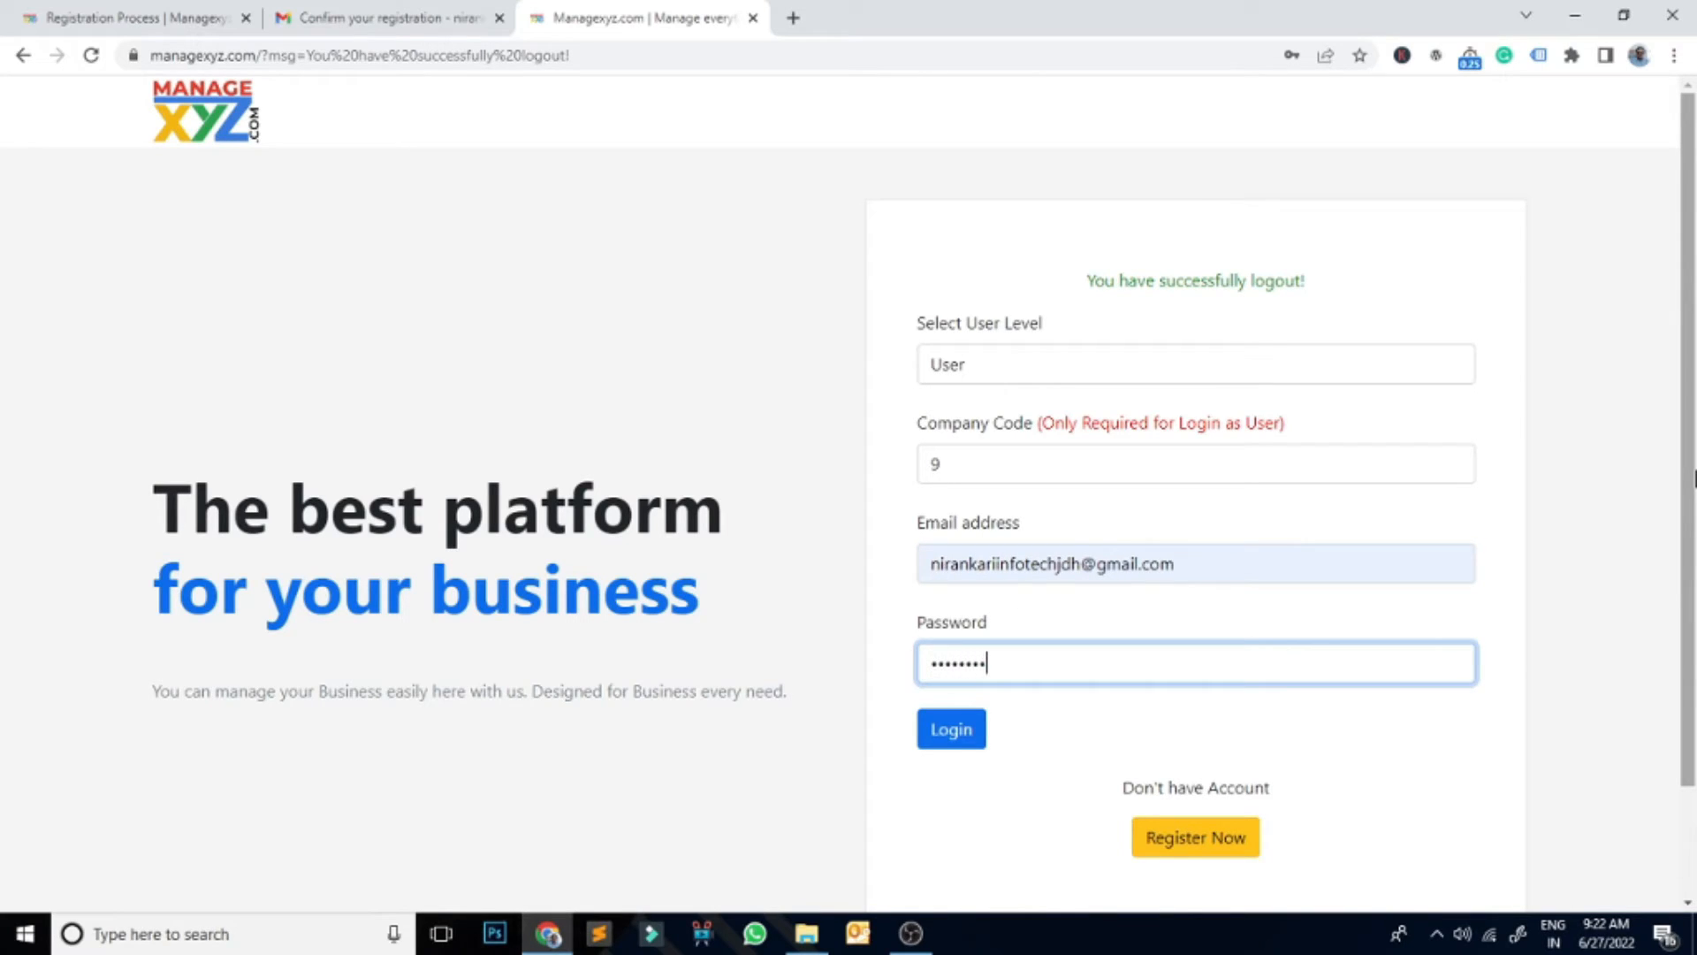
key(Return)
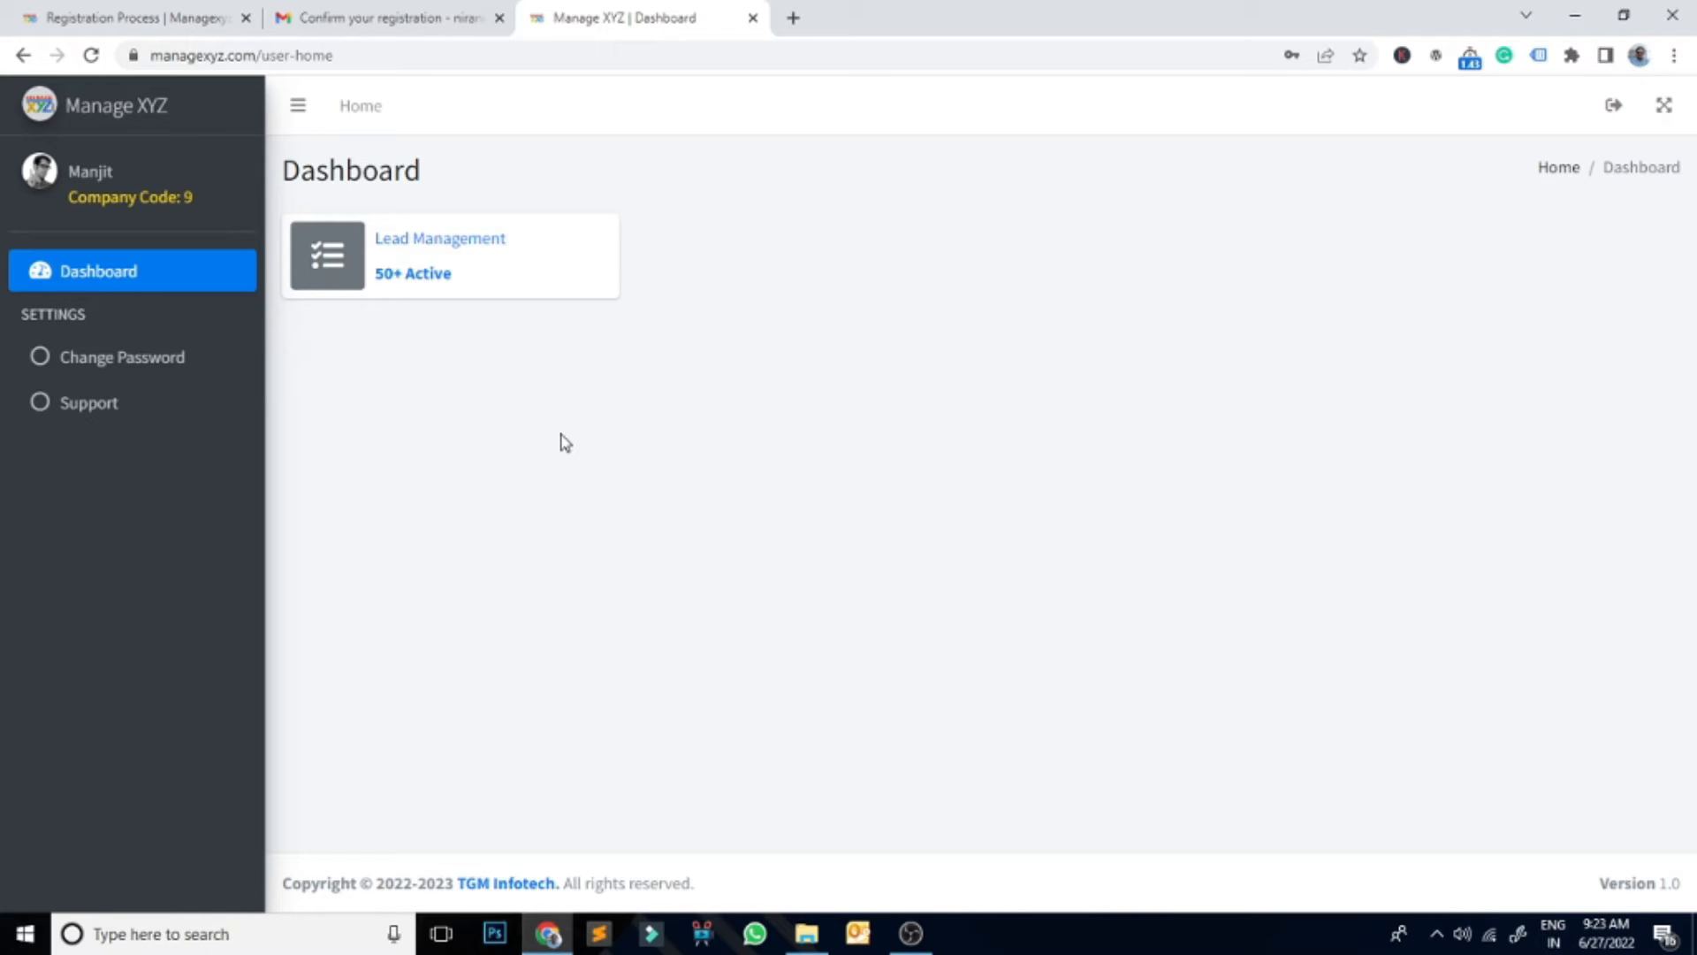
click(475, 249)
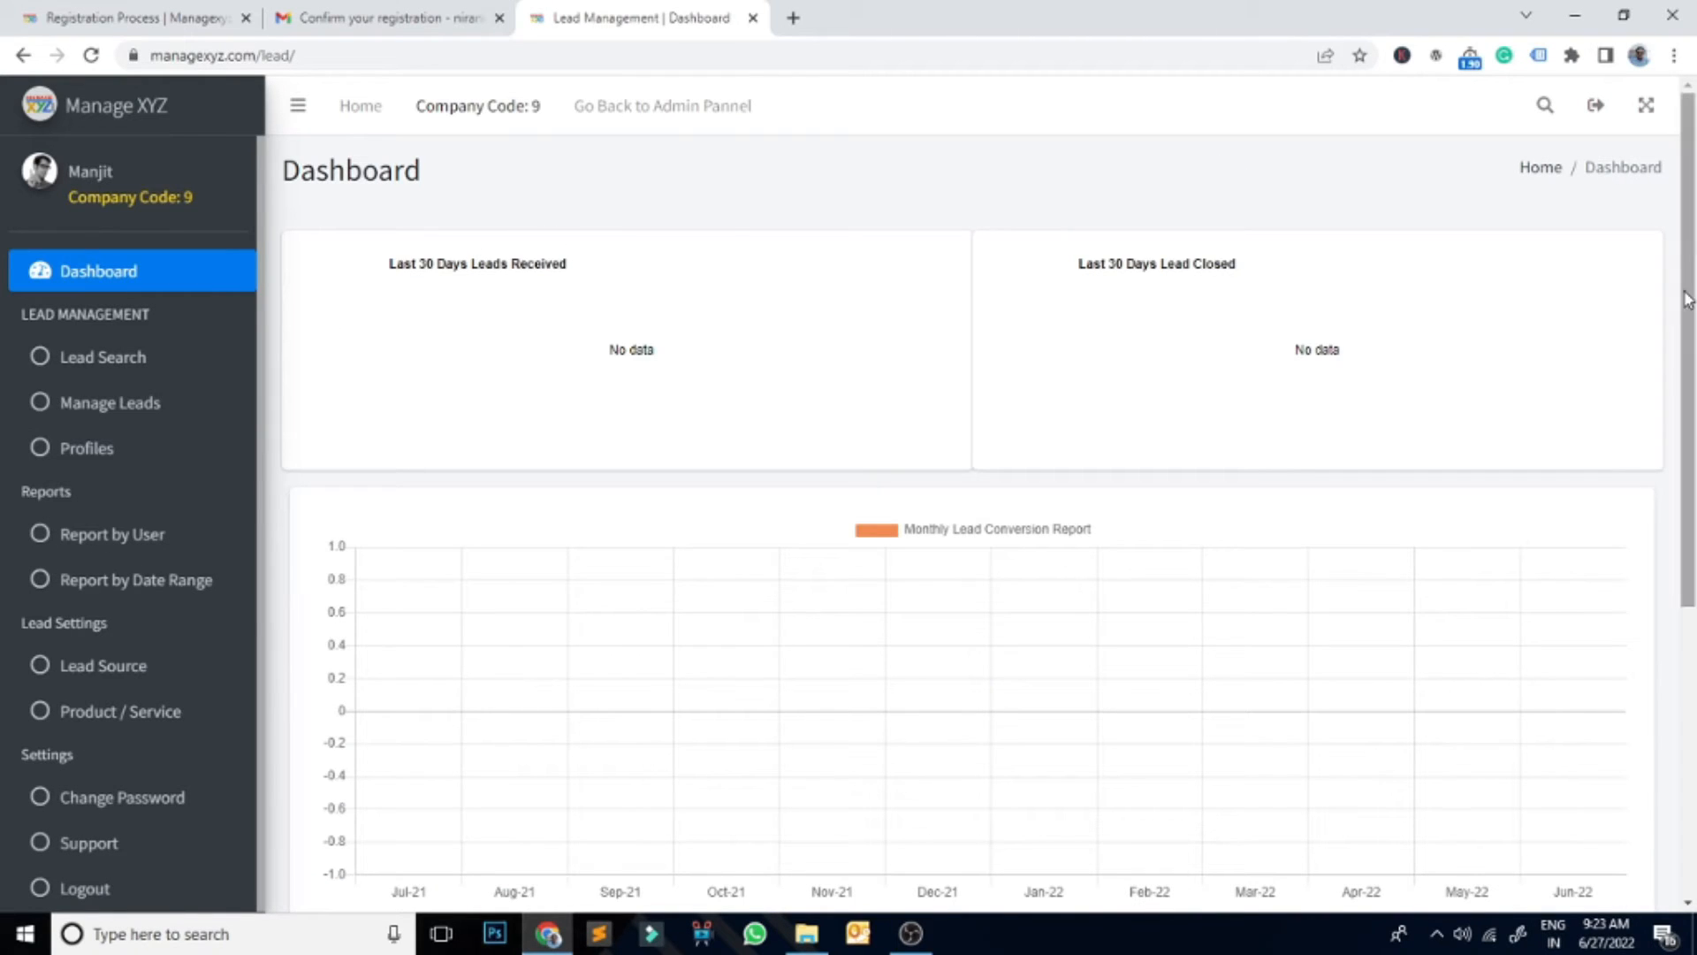
scroll(1575, 546, down, 1)
scroll(1575, 546, down, 5)
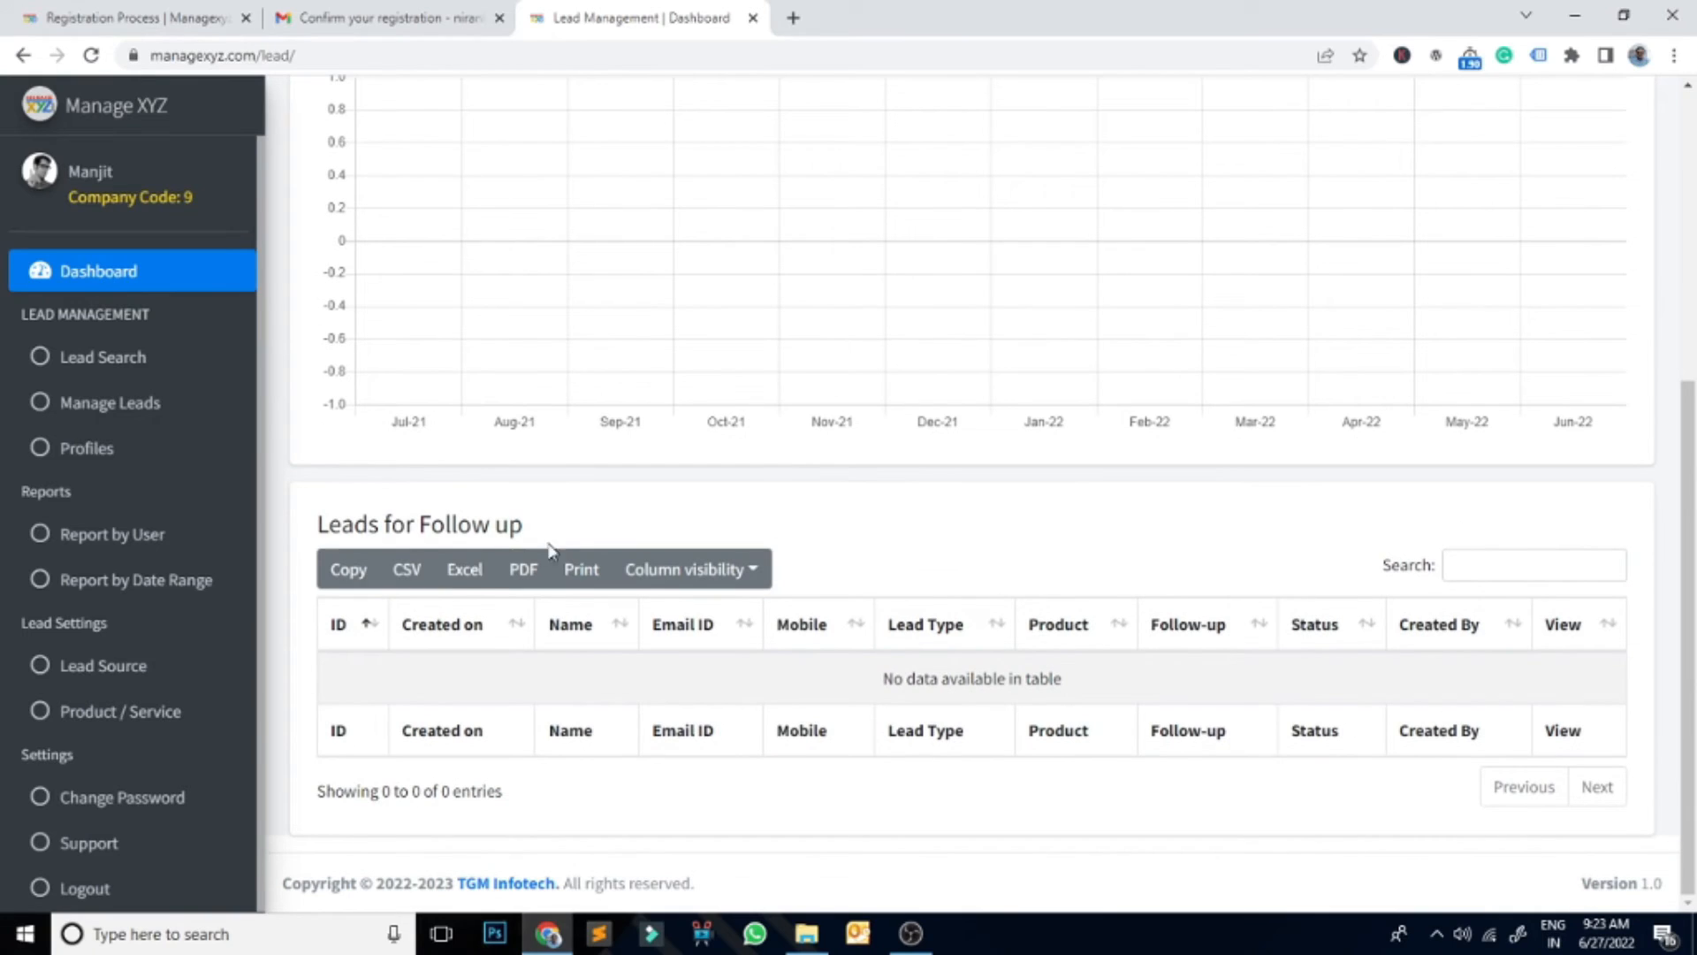
drag(321, 526, 520, 527)
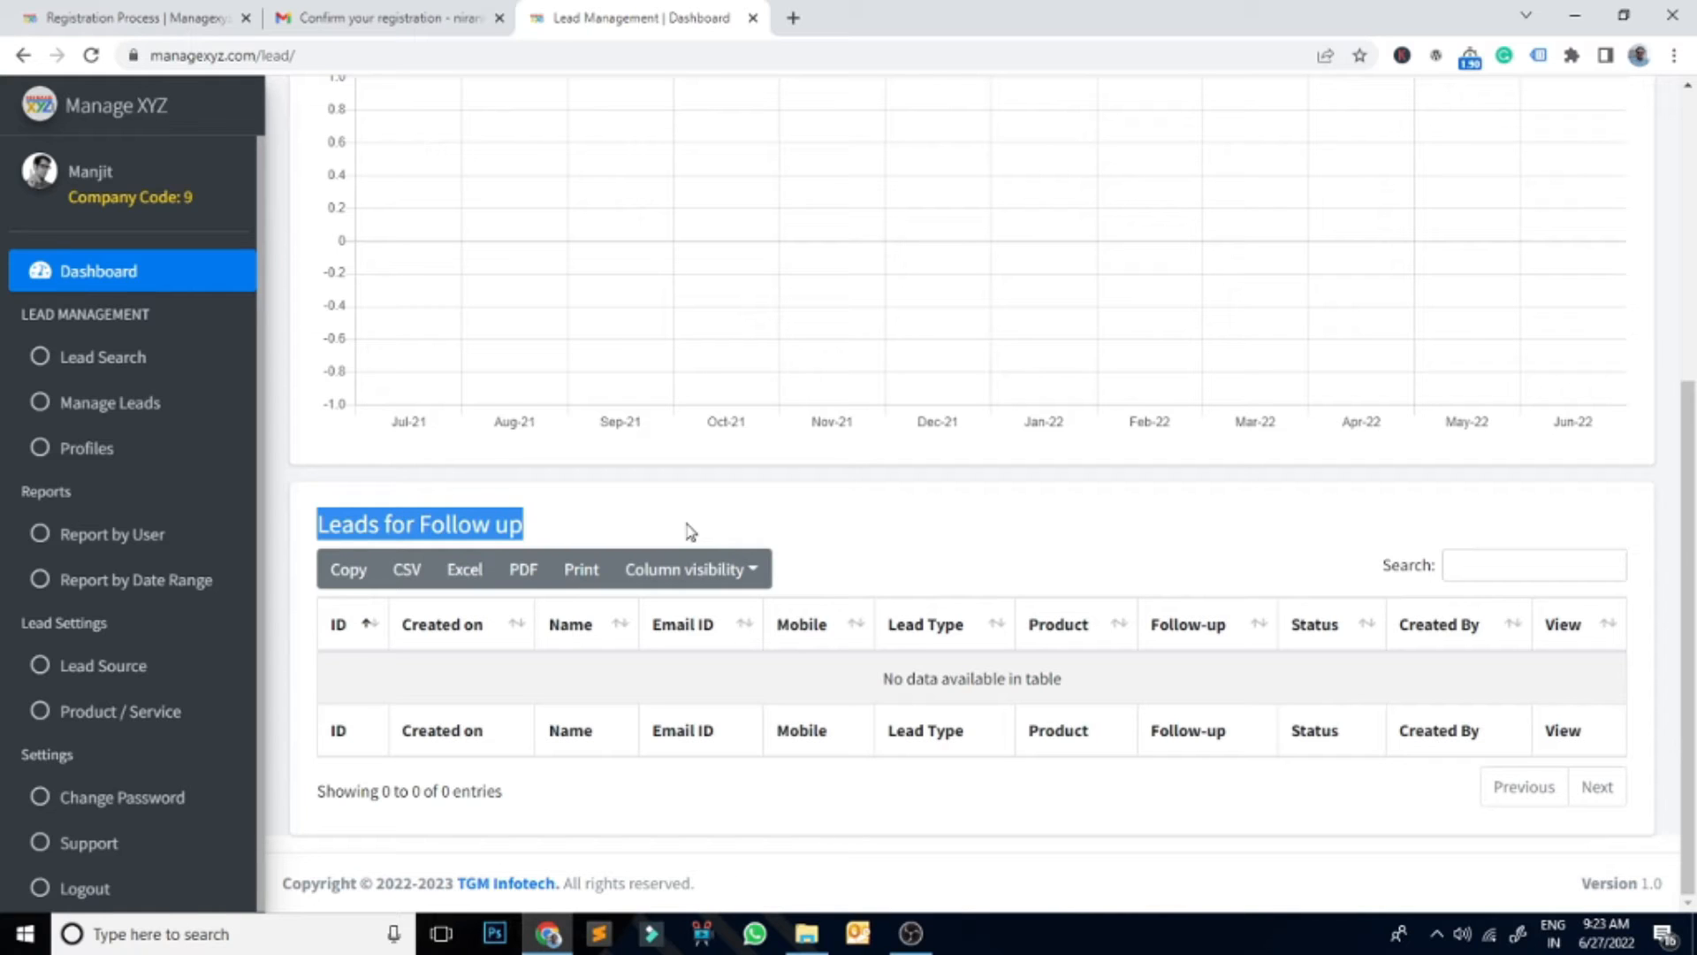
click(546, 526)
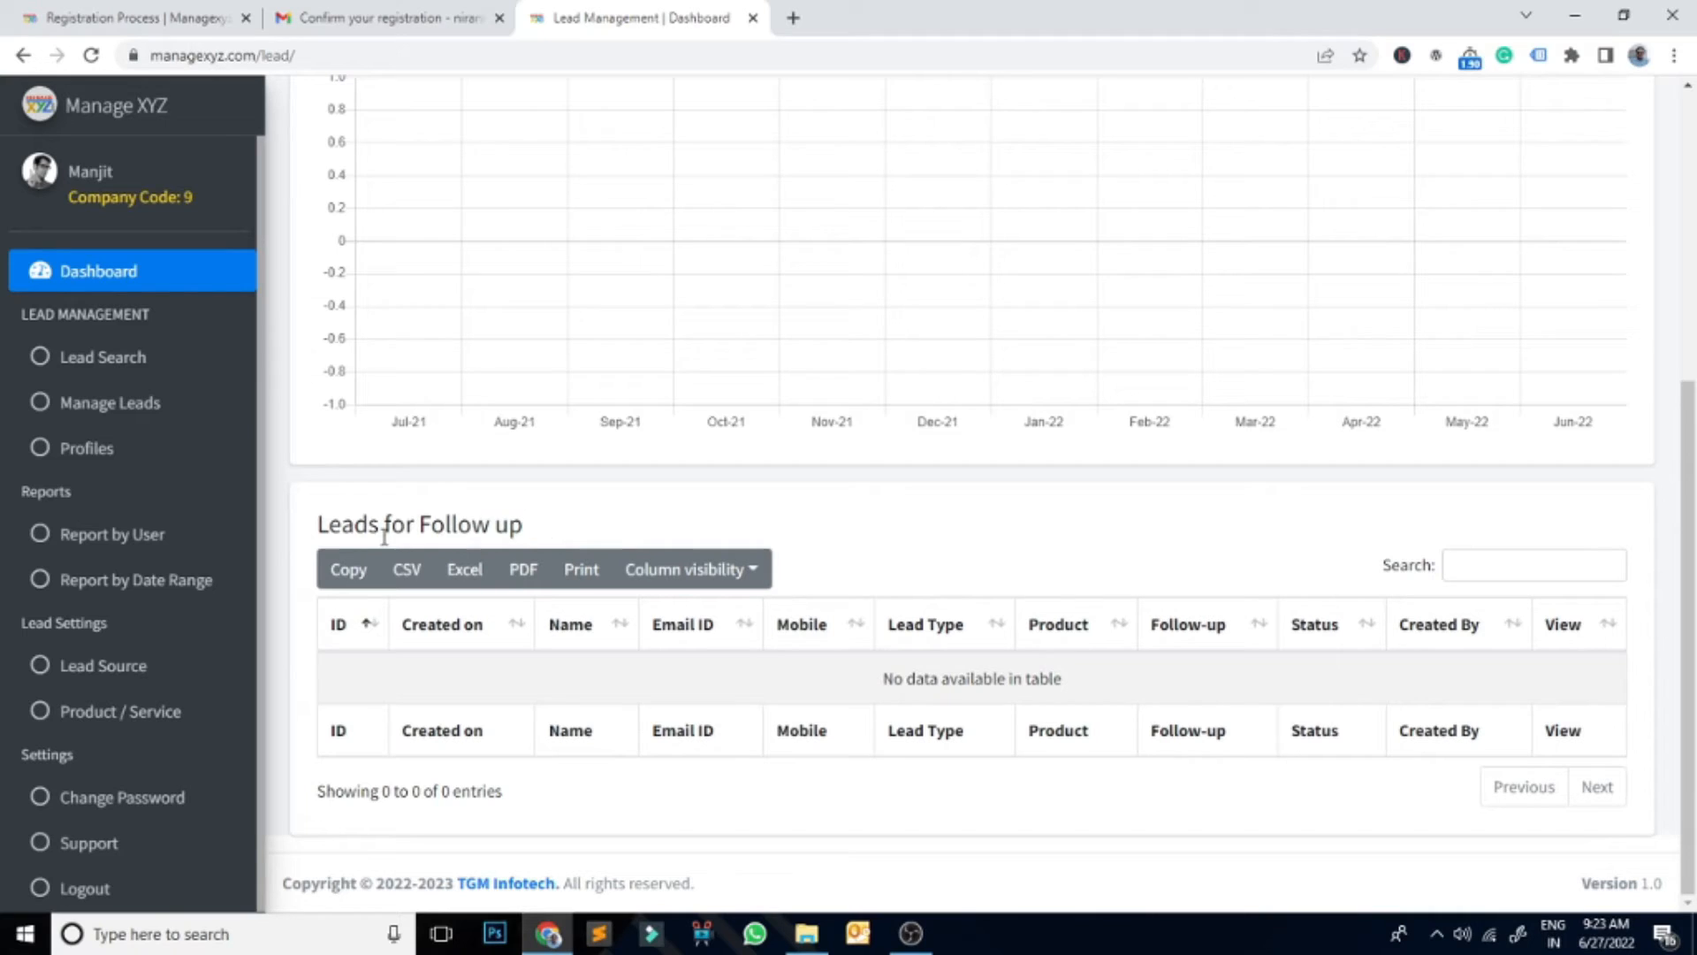
drag(321, 525, 526, 524)
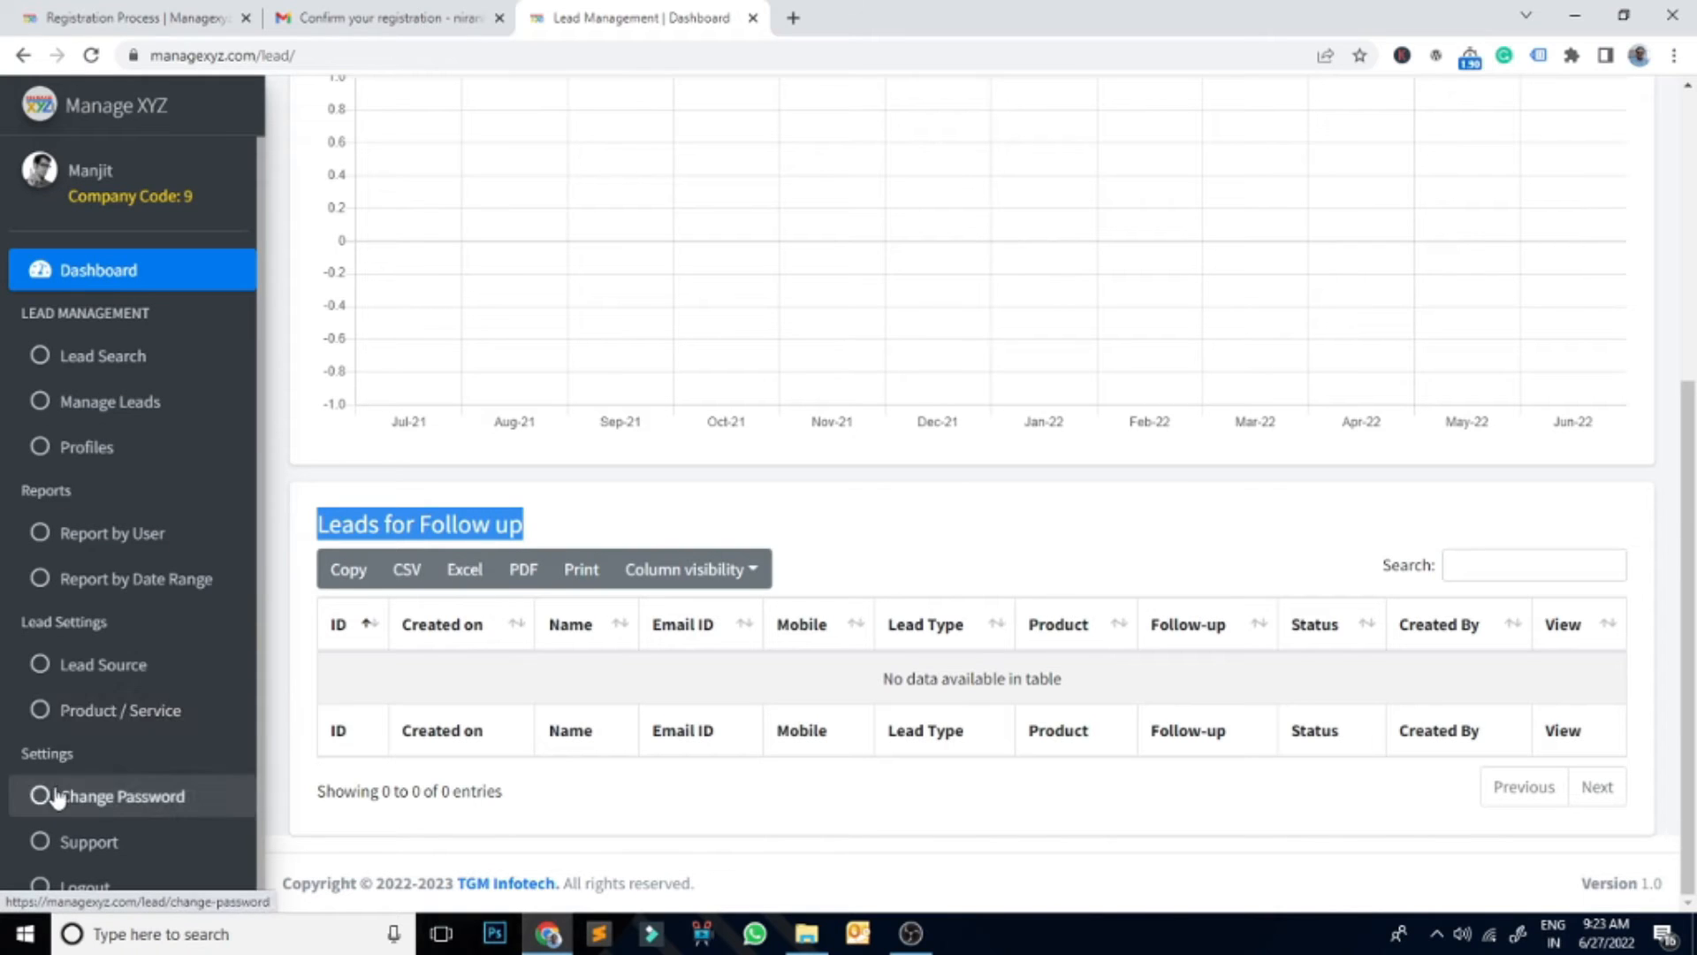
Step: Add YouTube and Website as new lead sources on the Lead Source page
click(115, 670)
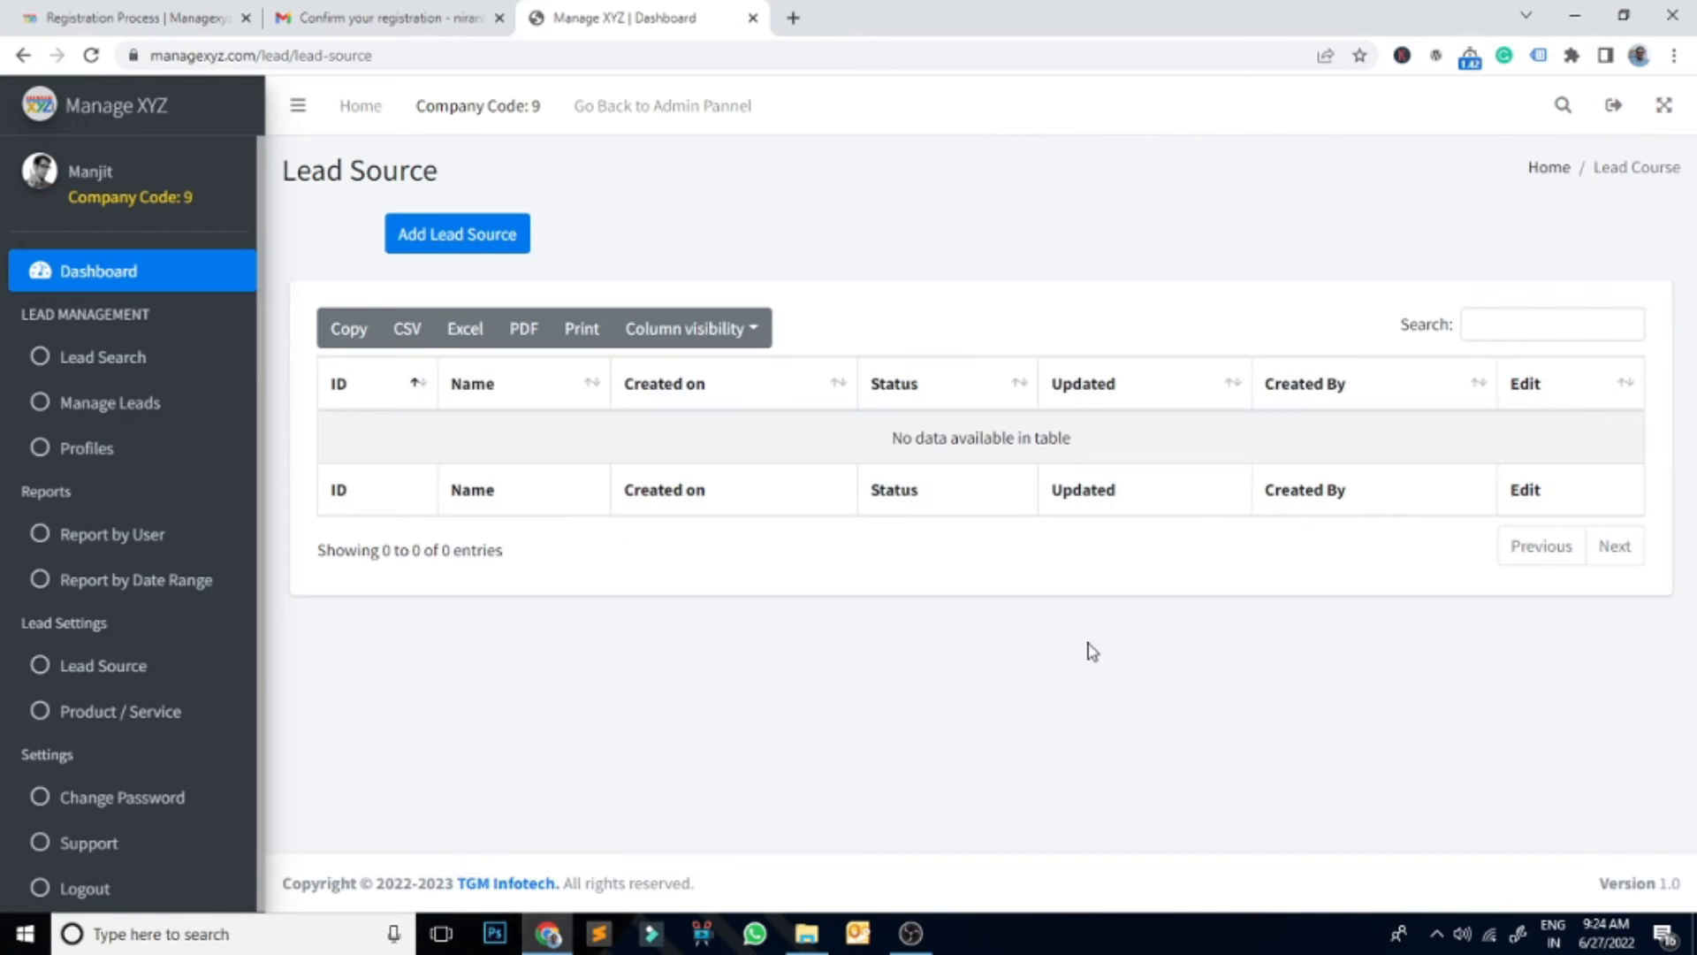
click(496, 234)
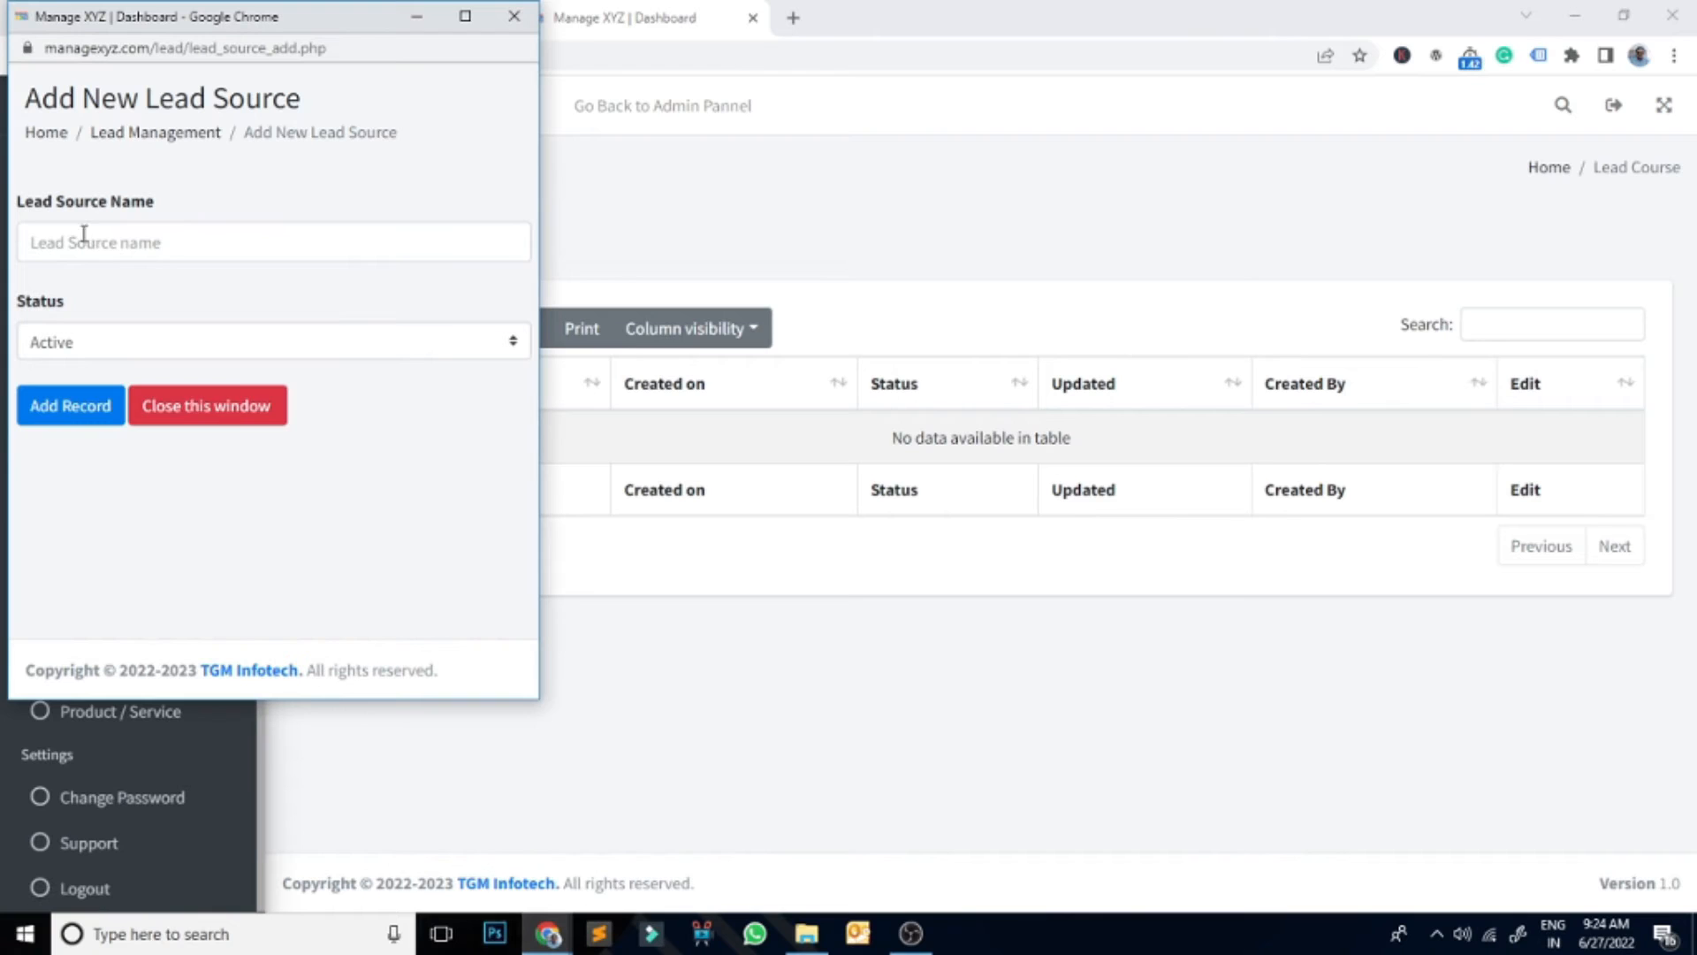
click(85, 235)
click(160, 335)
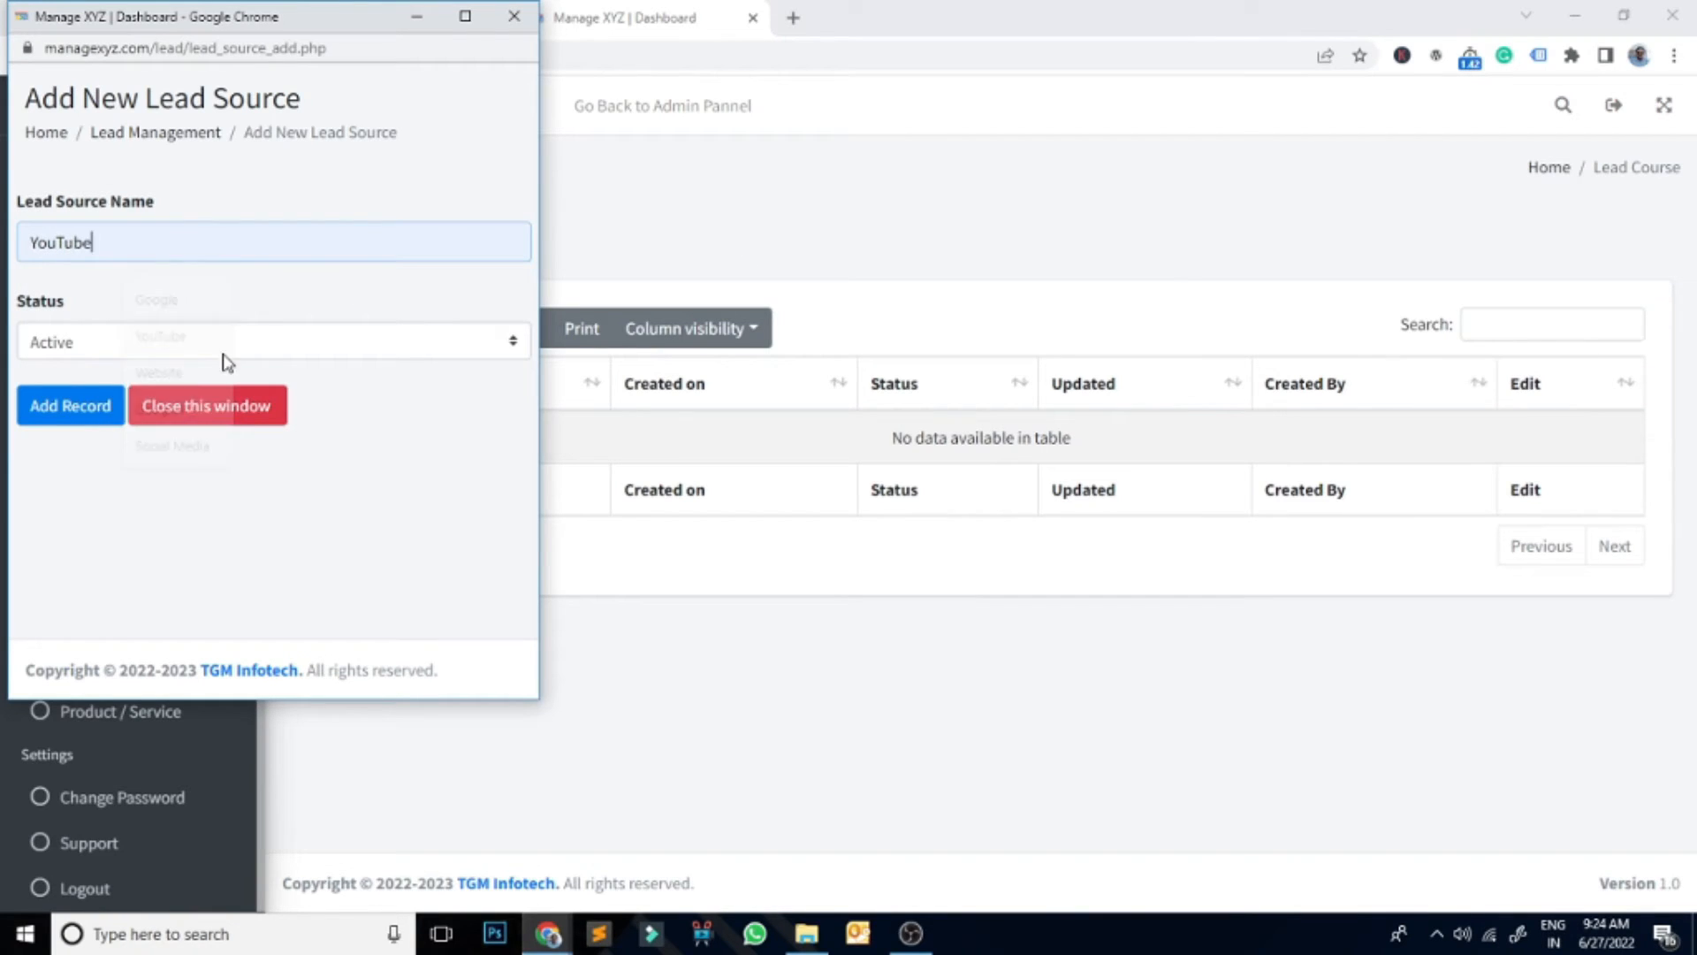
click(97, 409)
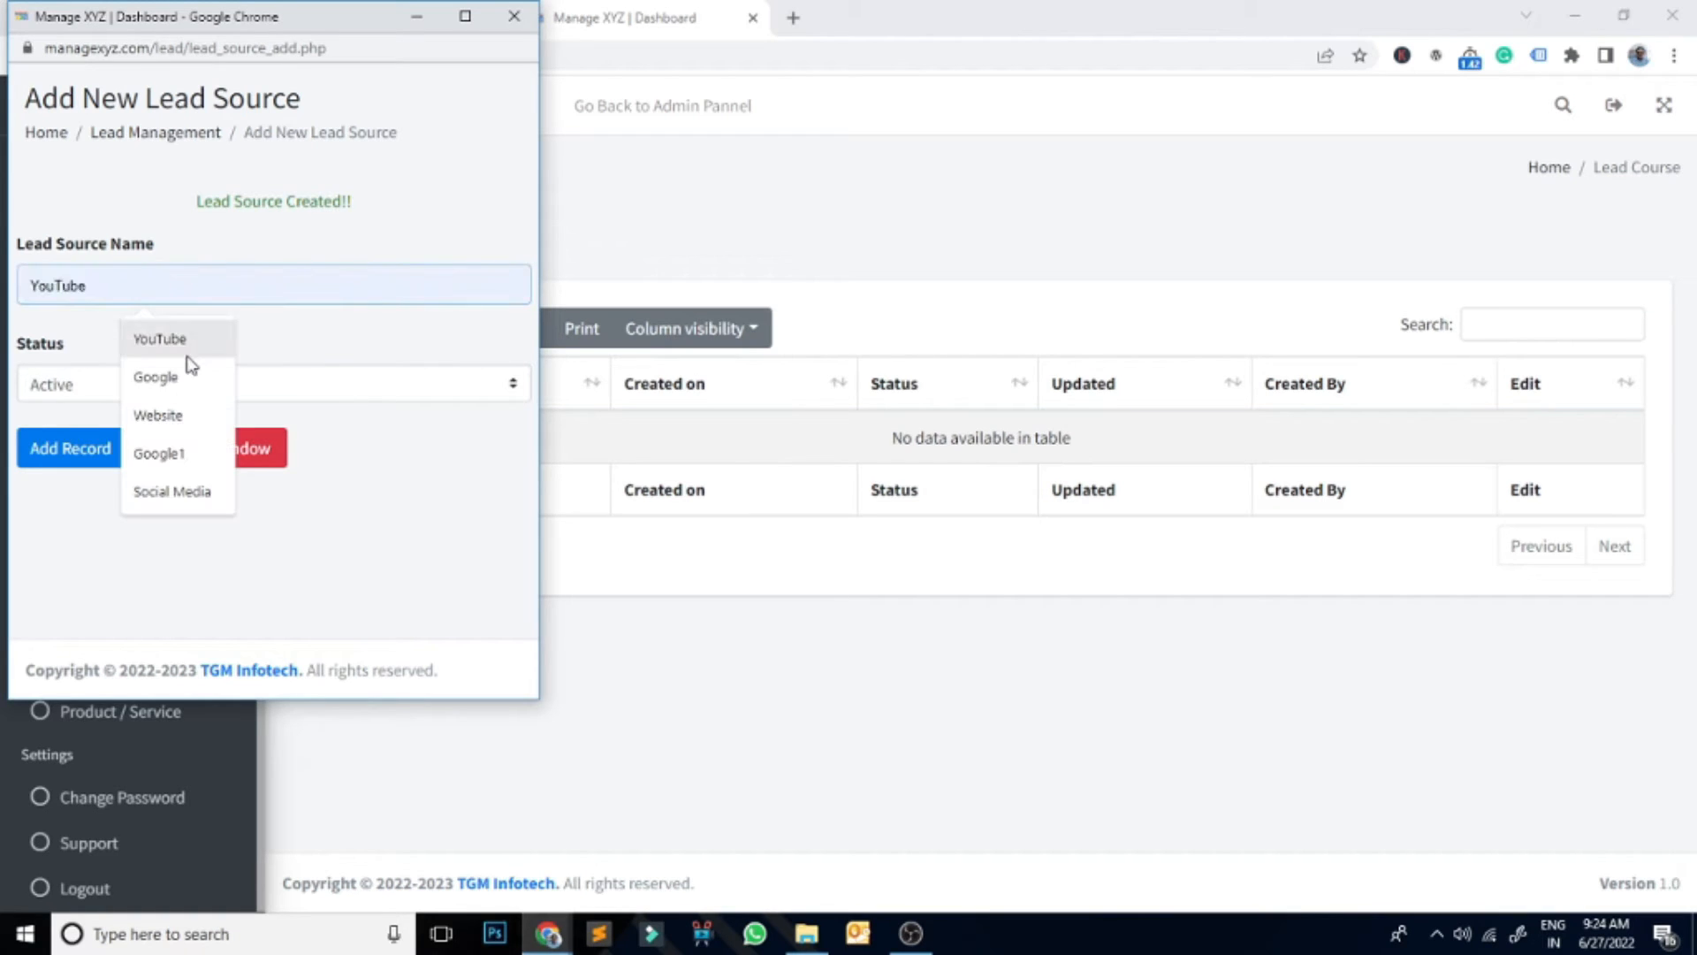
click(174, 418)
click(91, 458)
click(256, 295)
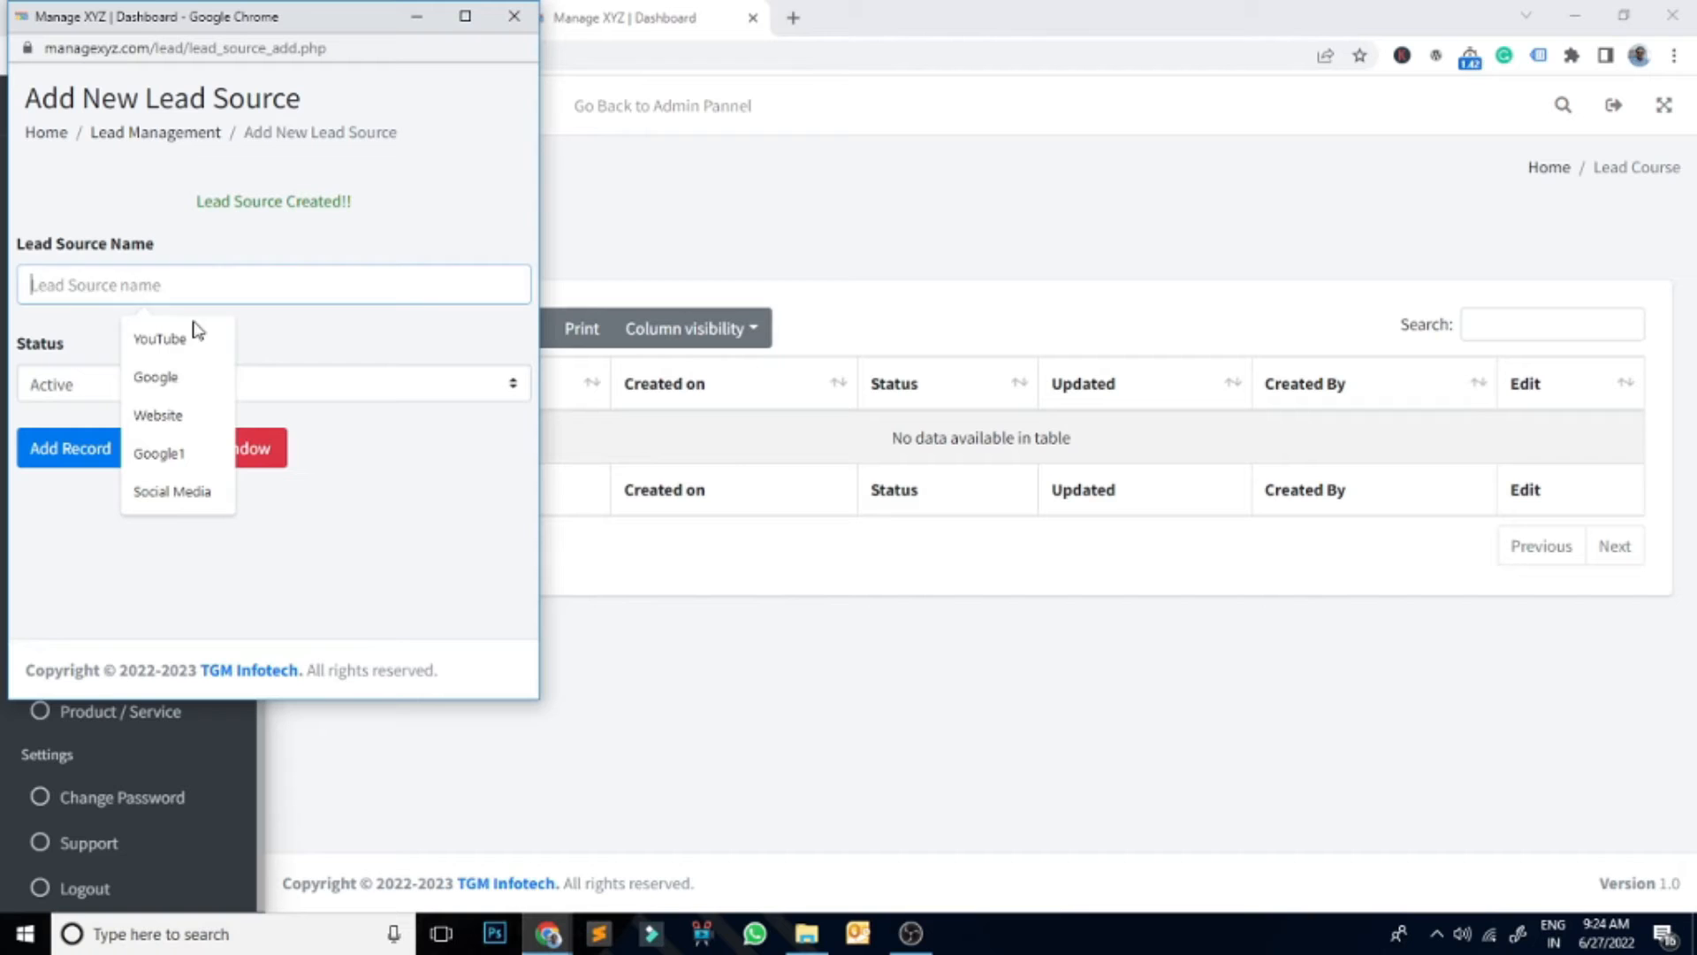
click(425, 507)
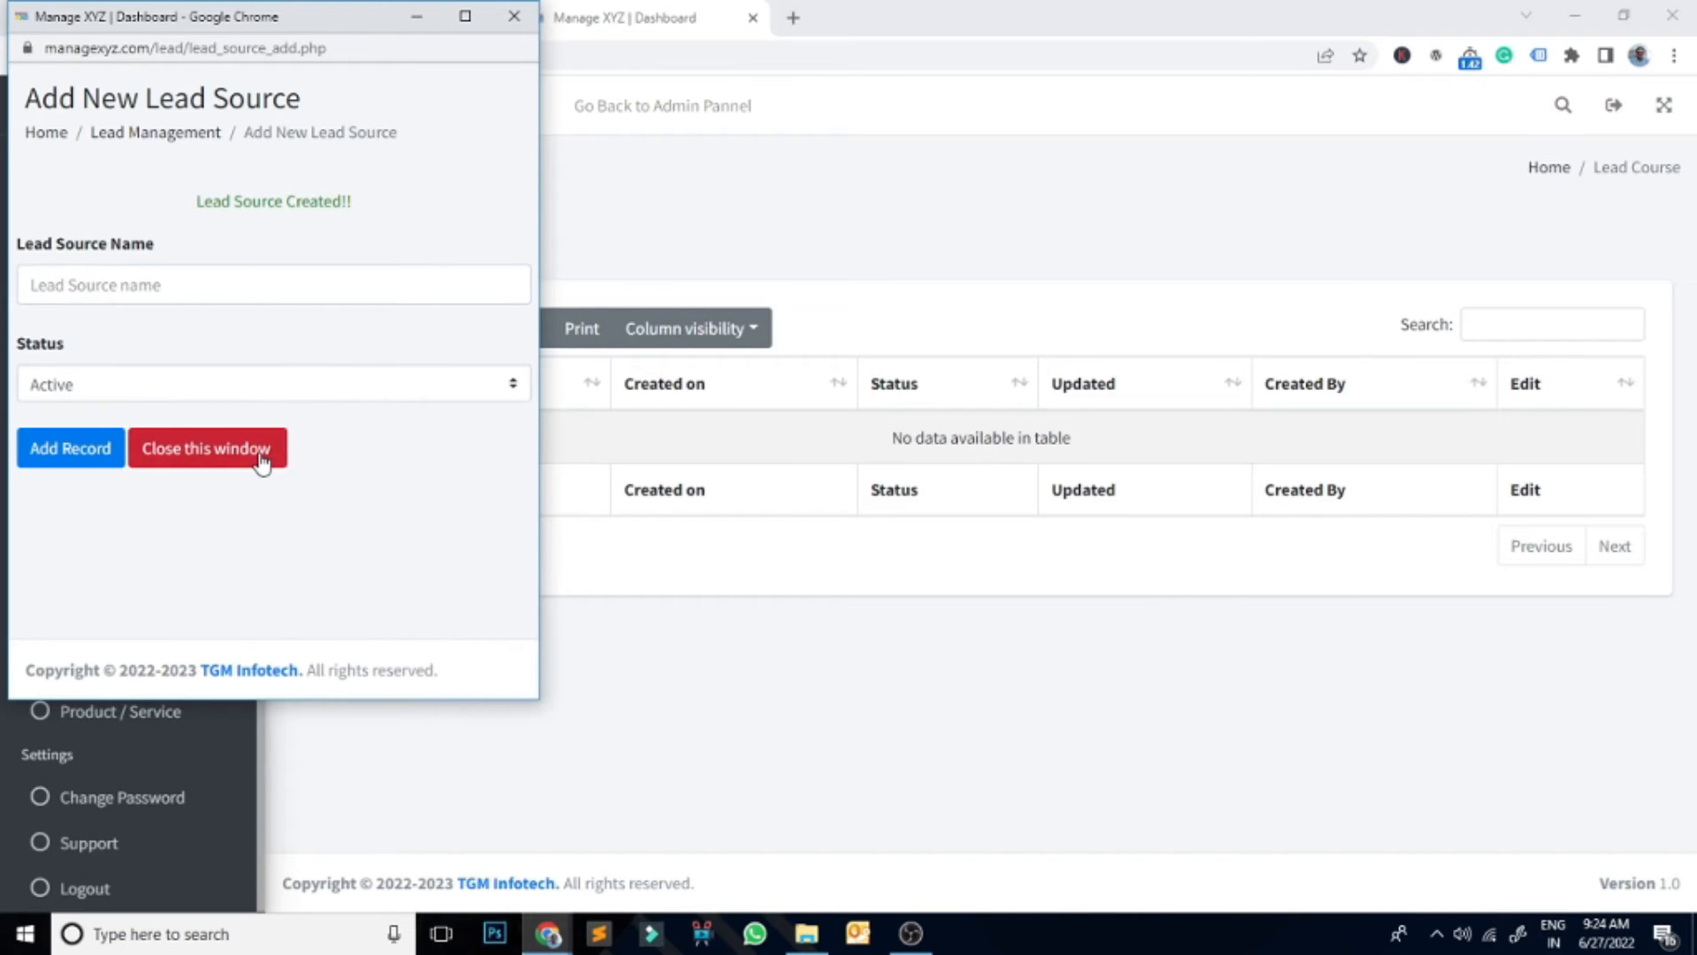
click(263, 458)
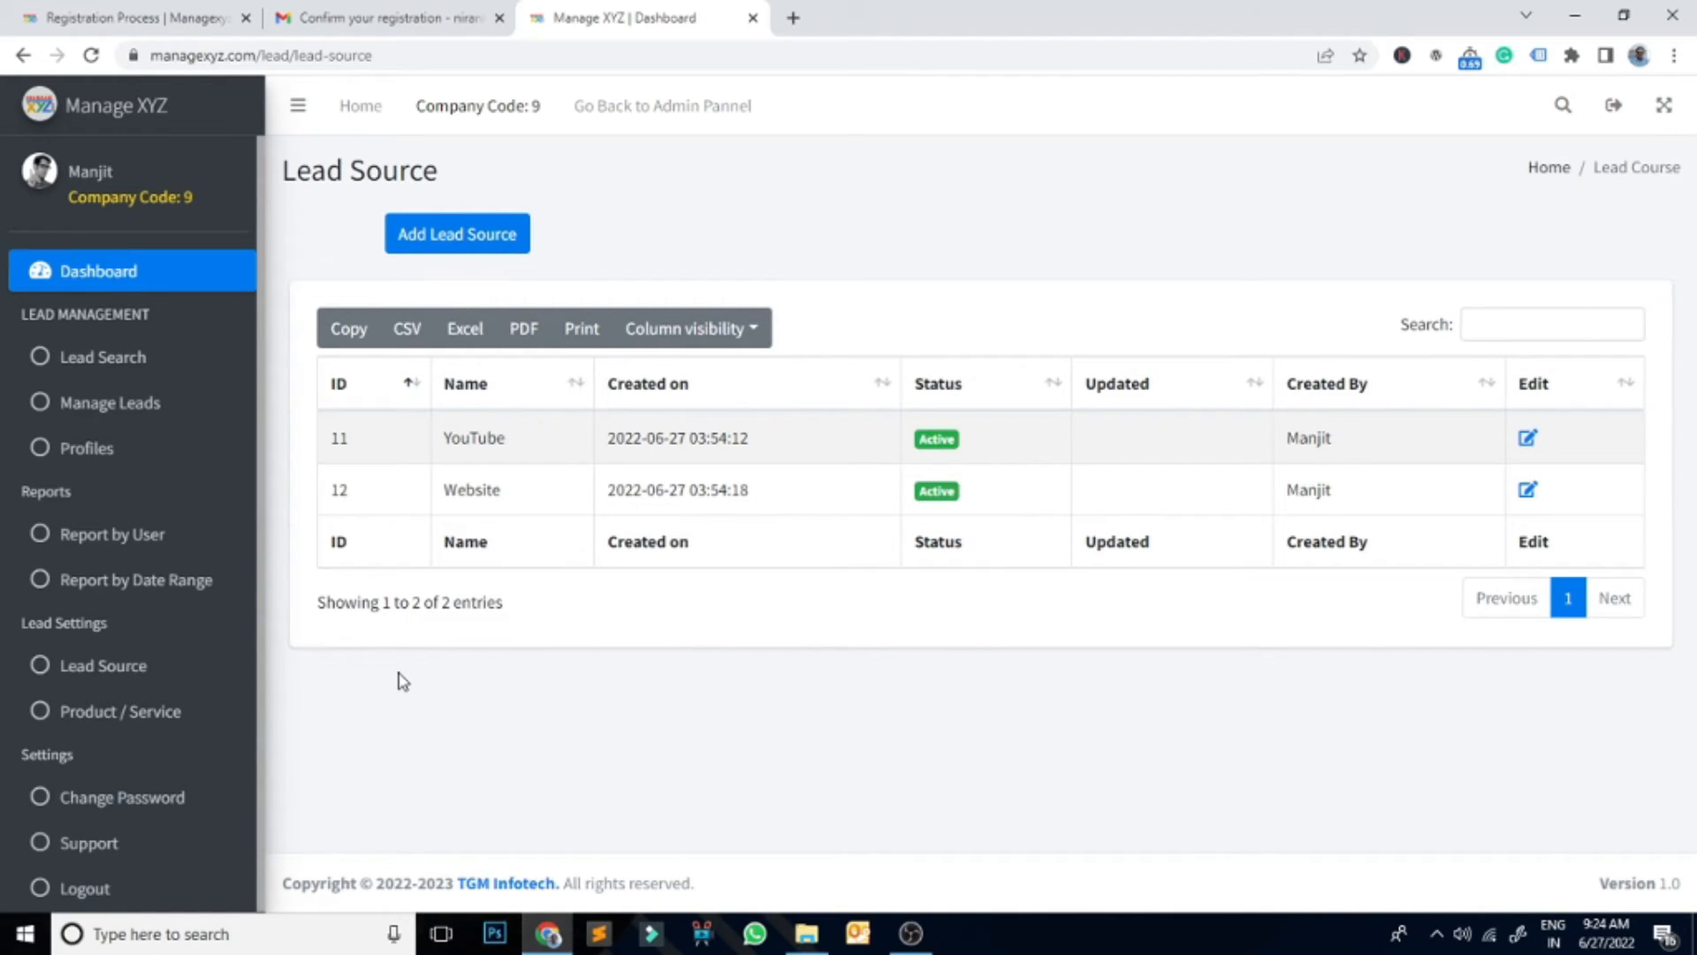
Step: Begin a new Product / Service entry and enter the name CCNA 200-301
click(78, 721)
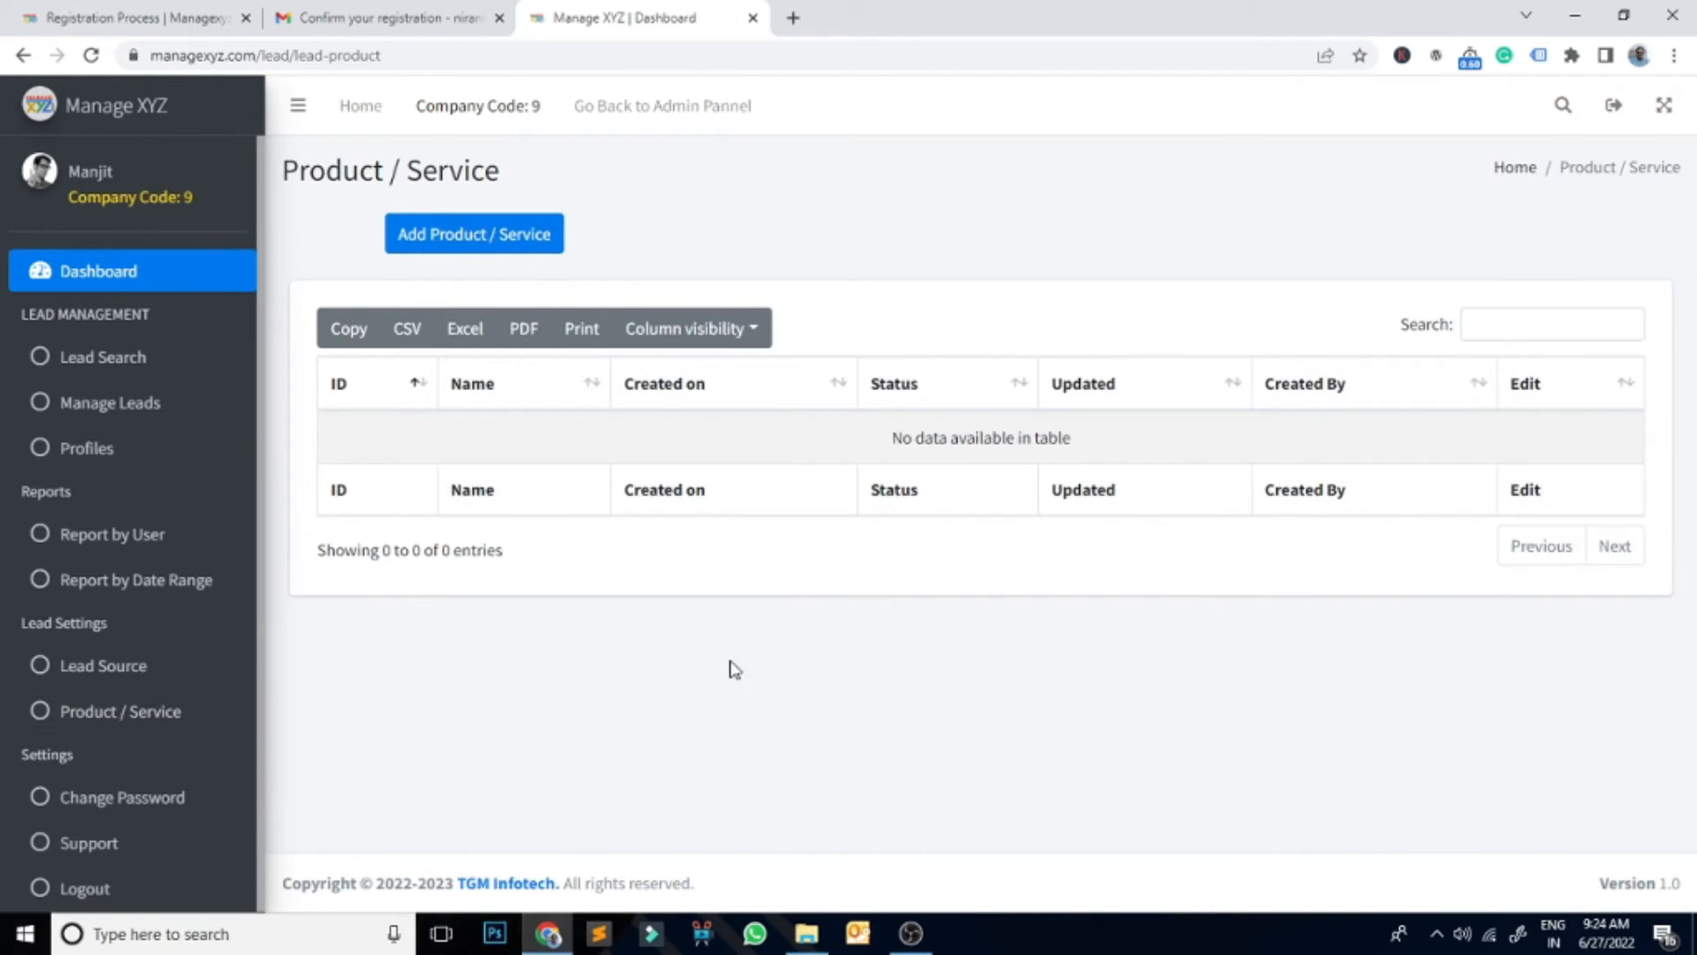
click(516, 237)
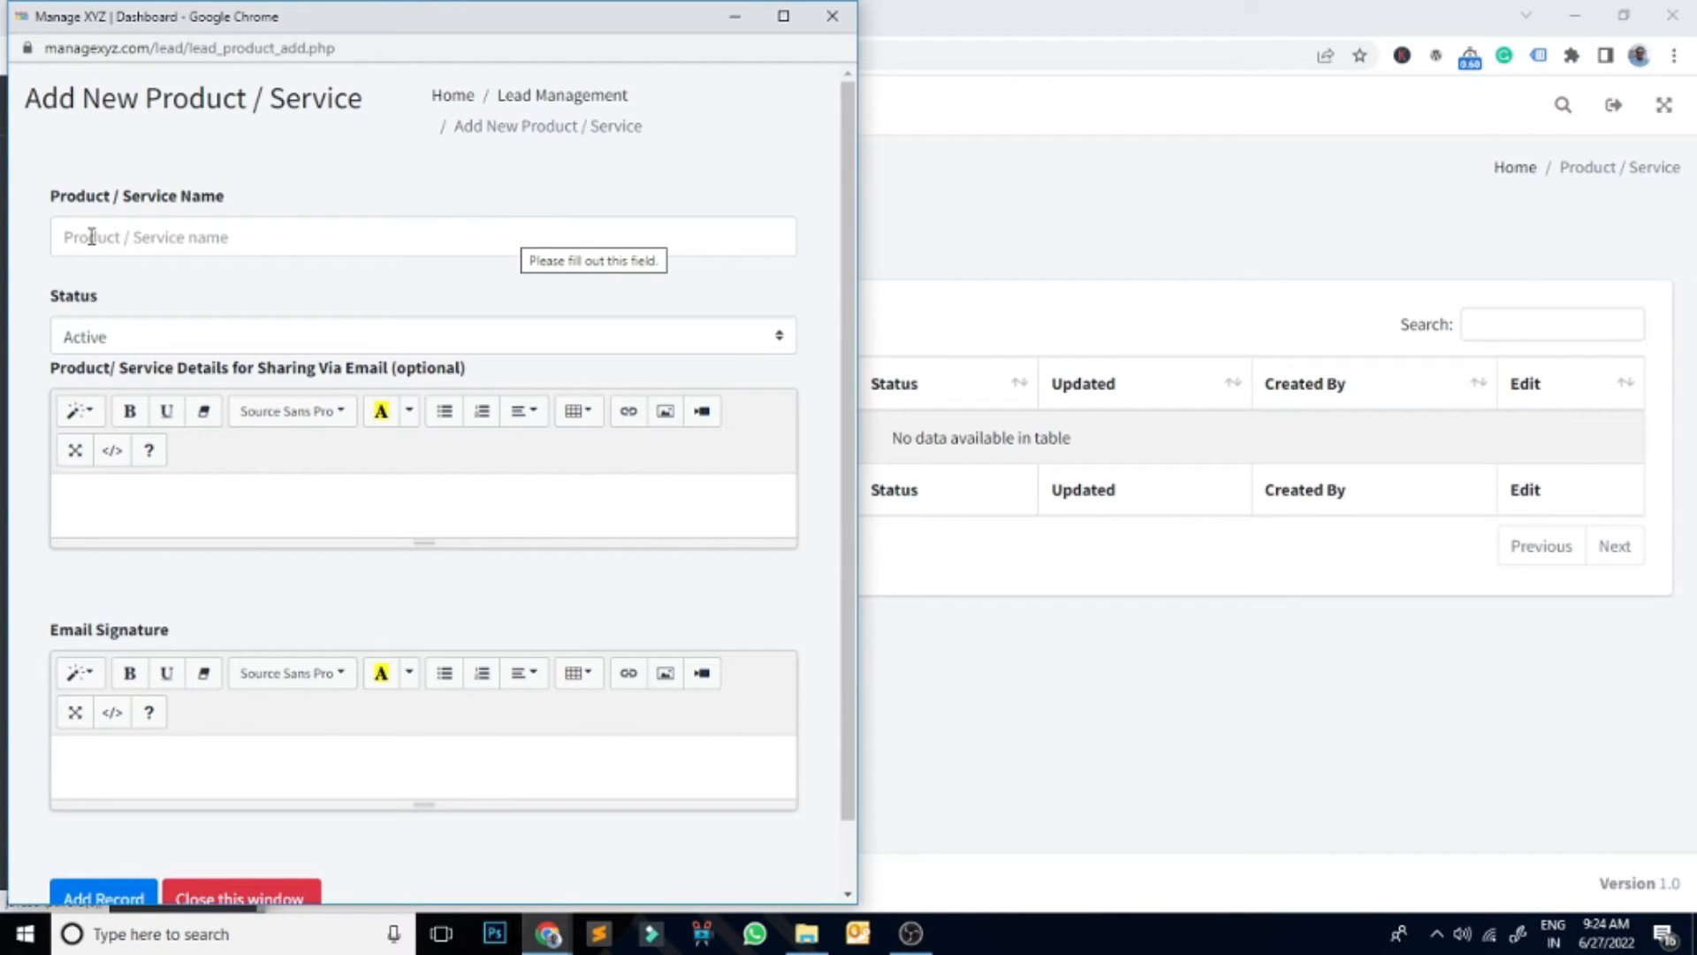
click(91, 237)
click(248, 294)
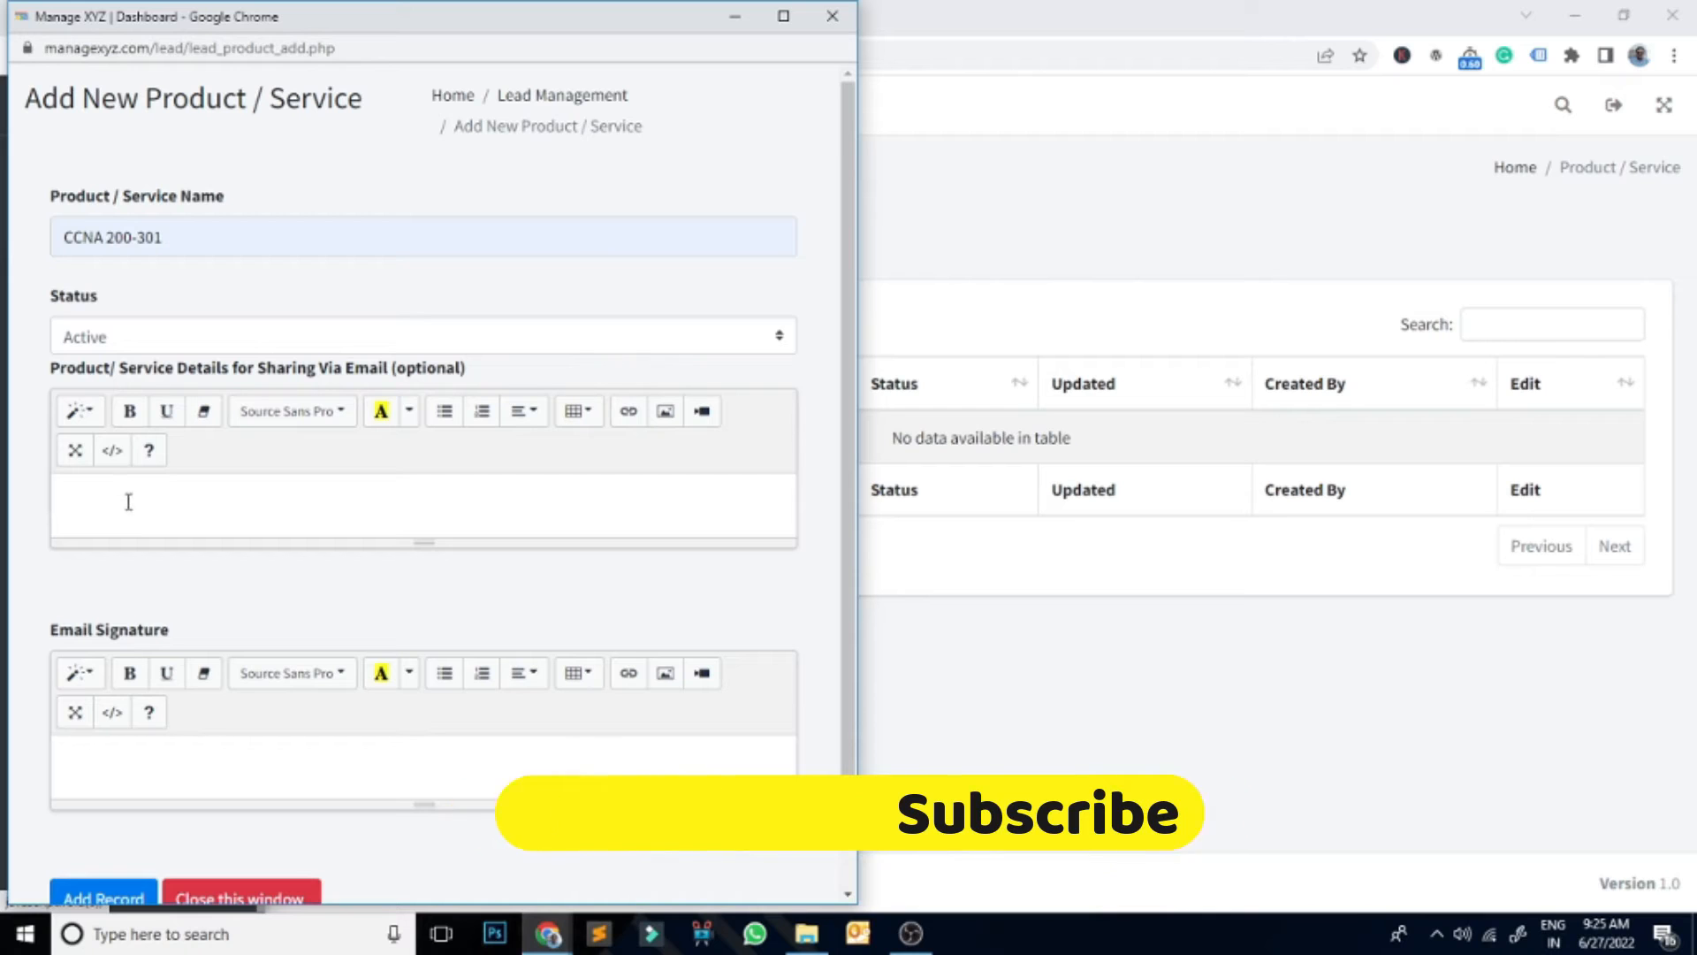
Step: Write the CCNA 200-301 email details: 2 Months duration, Rs. 45000/- fee, completion certificate
click(136, 493)
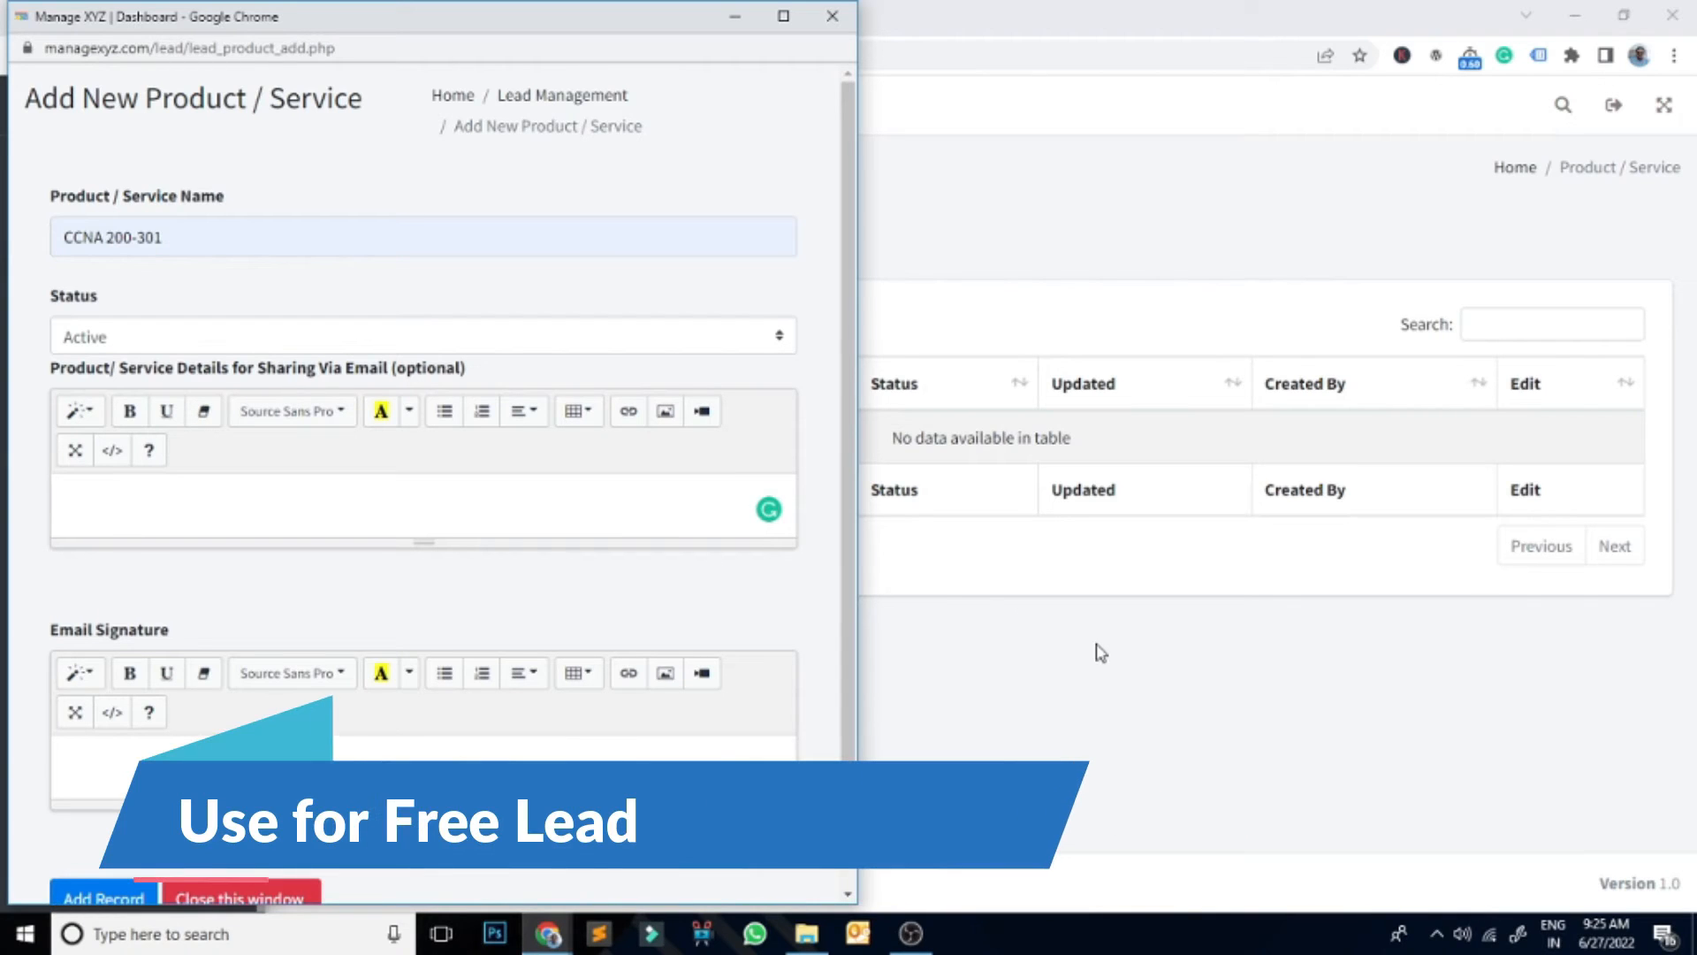
text(CCNA)
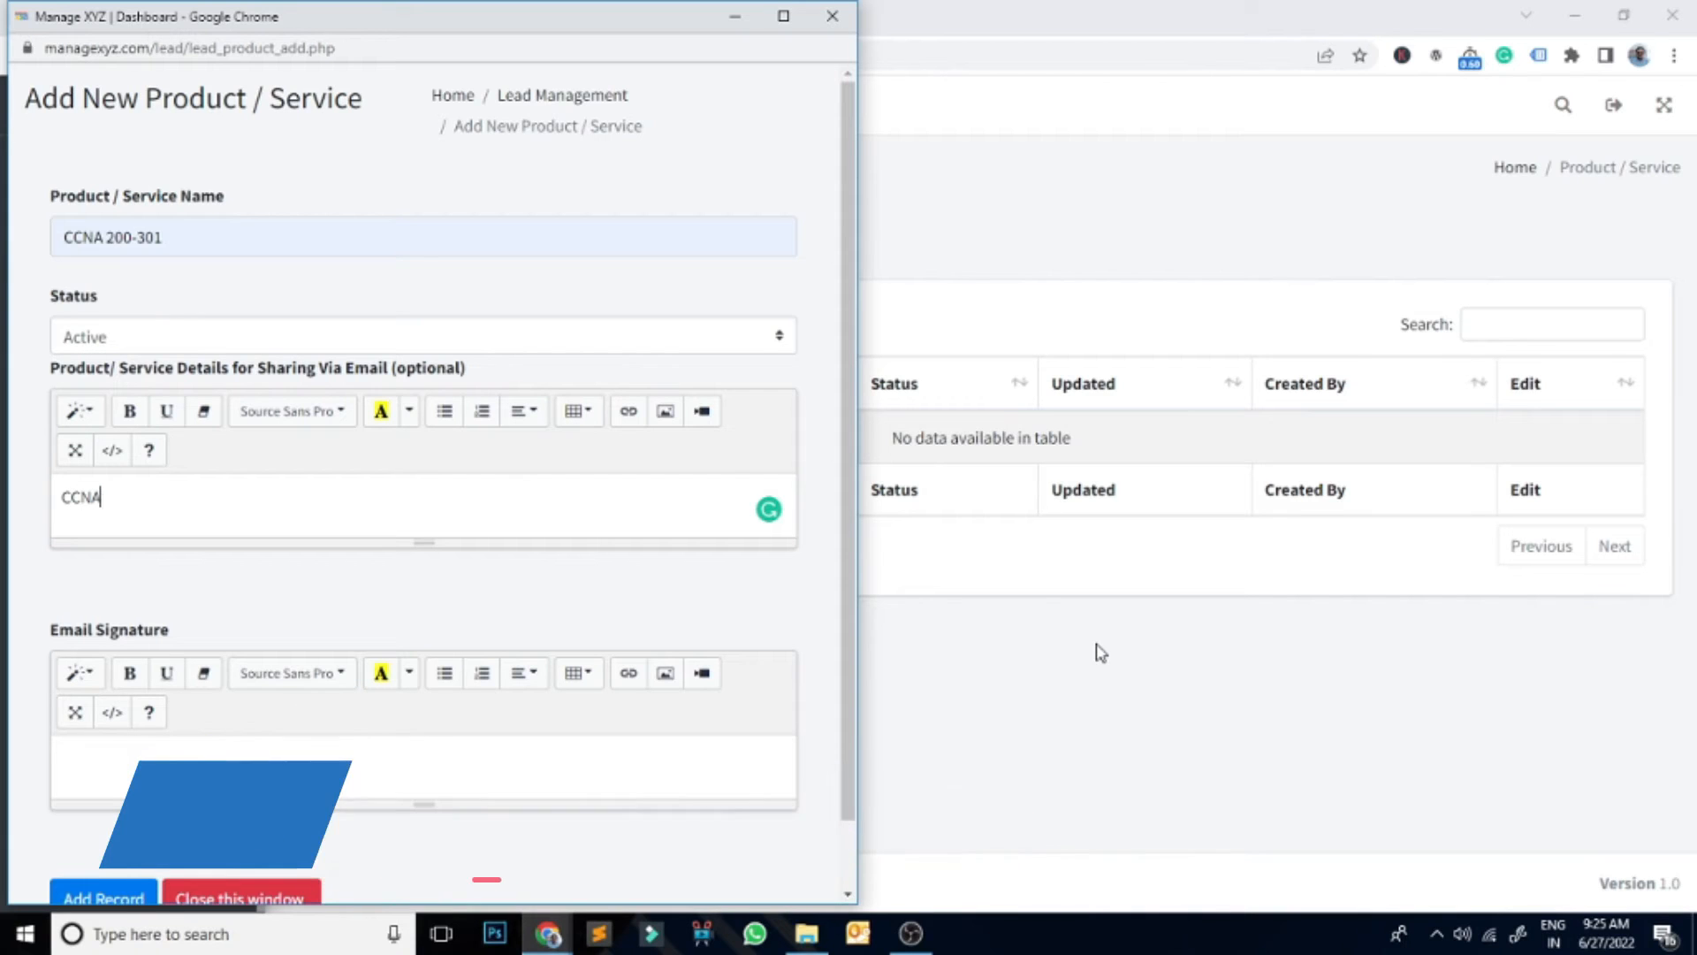
text( 20)
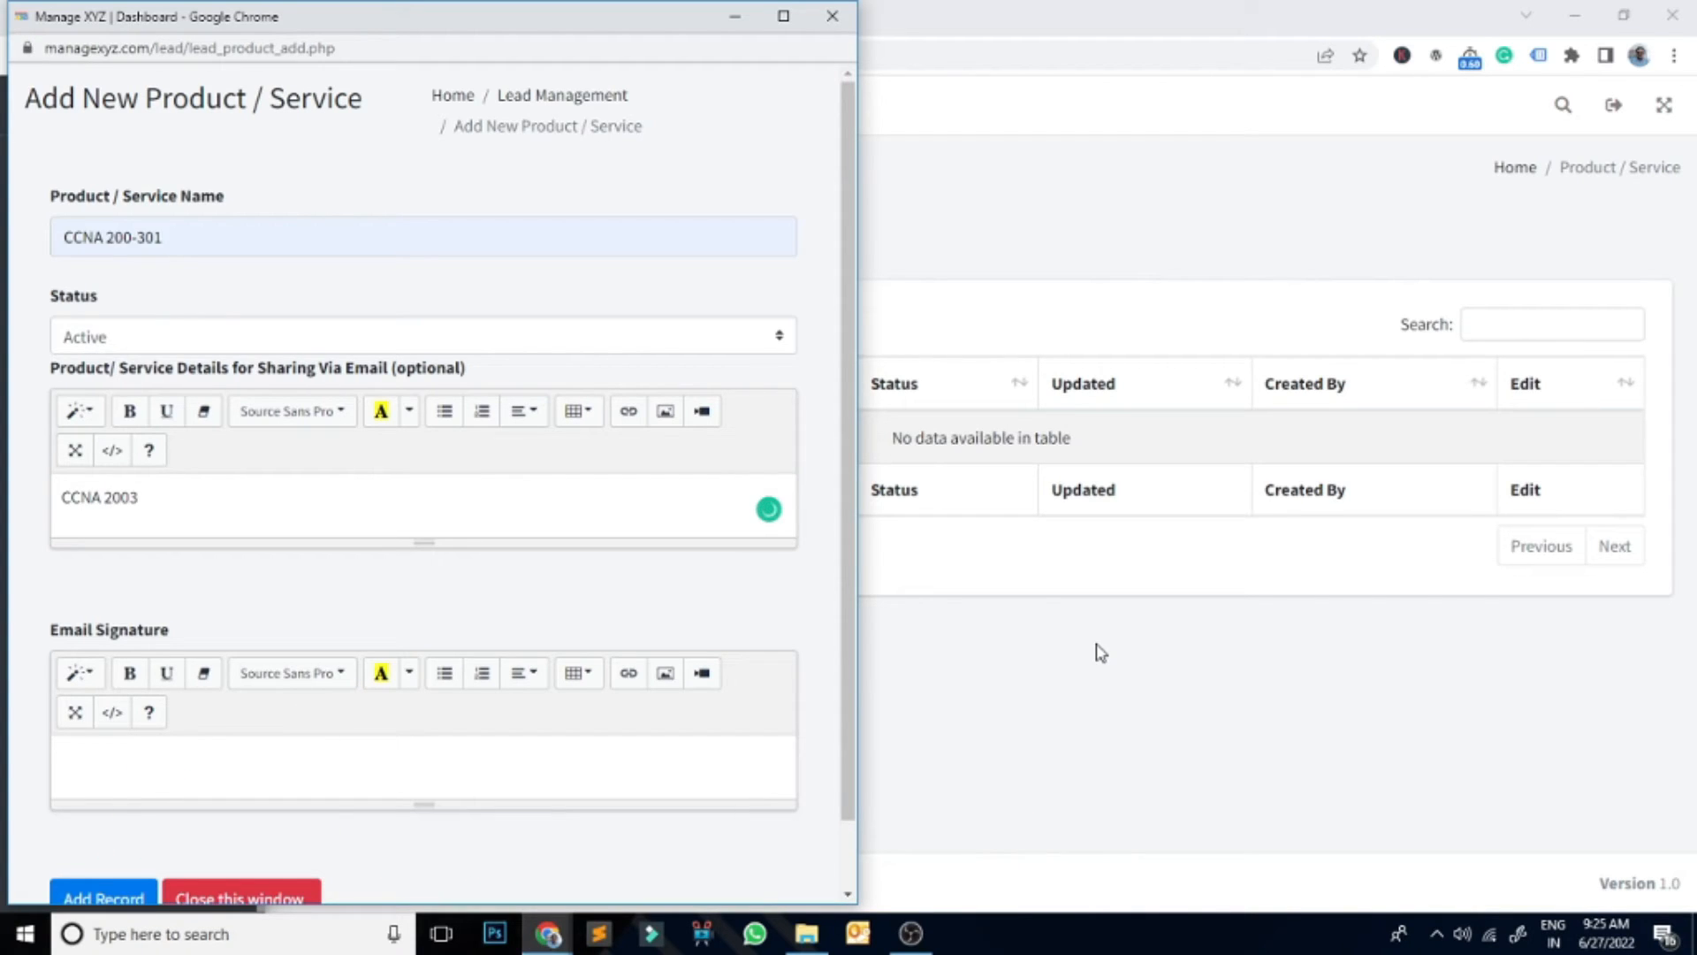
text(0-301)
key(Return)
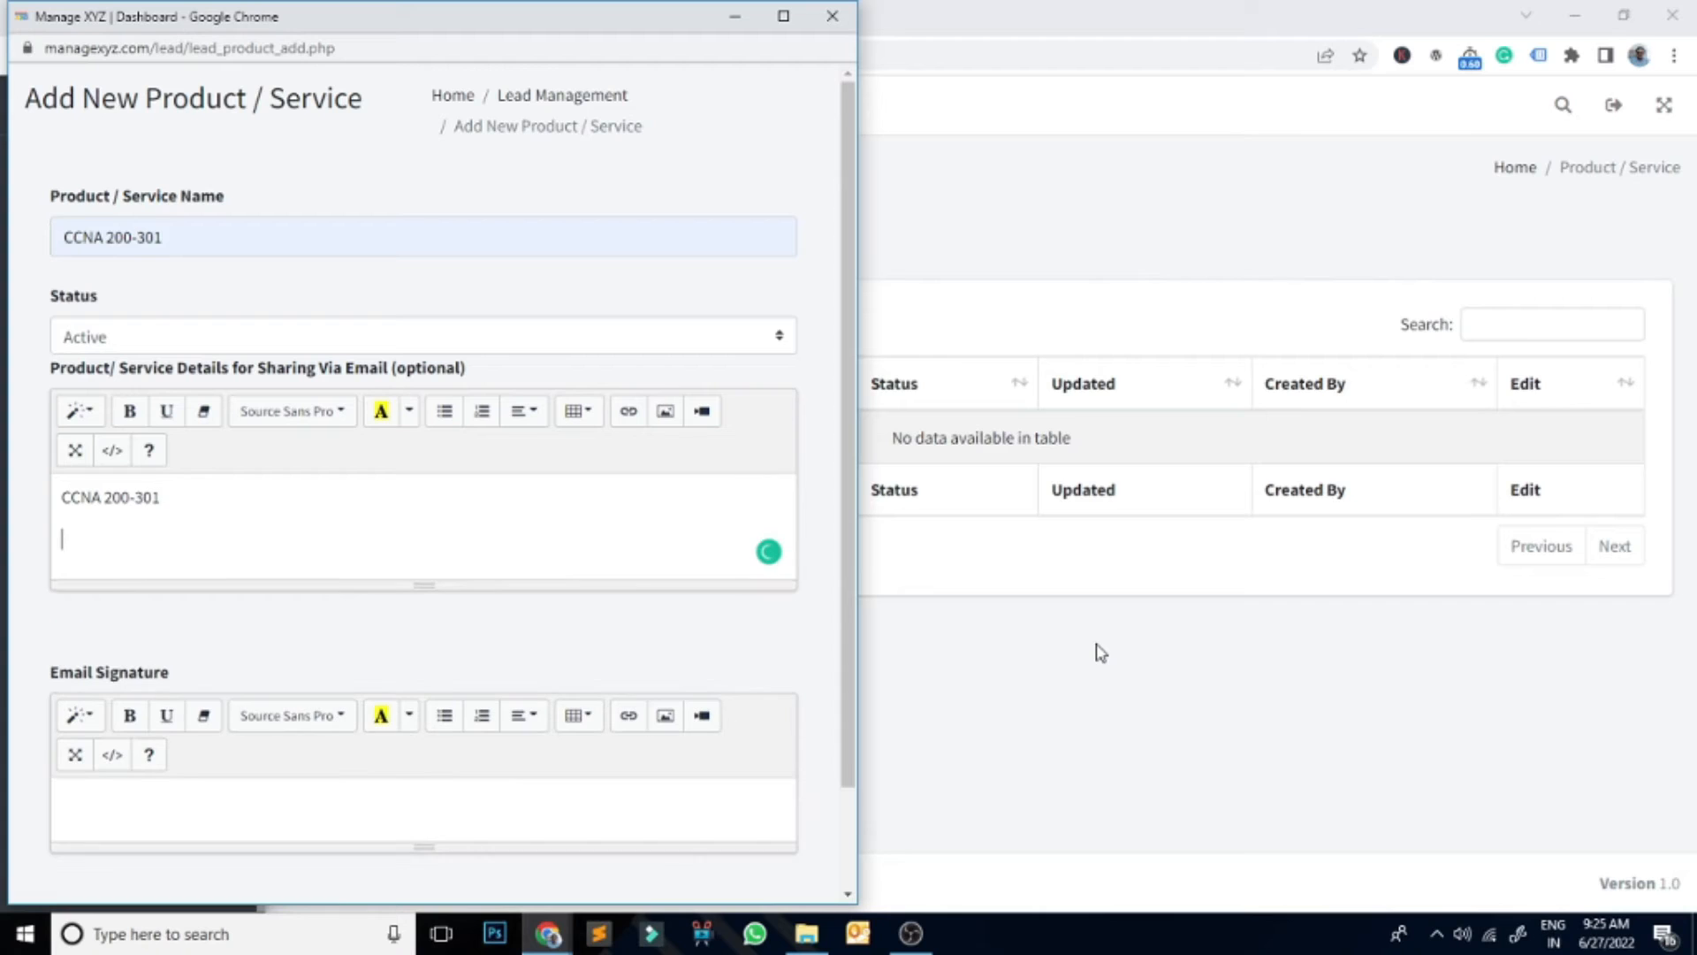
text(Course Duration: 2 Month)
key(Return)
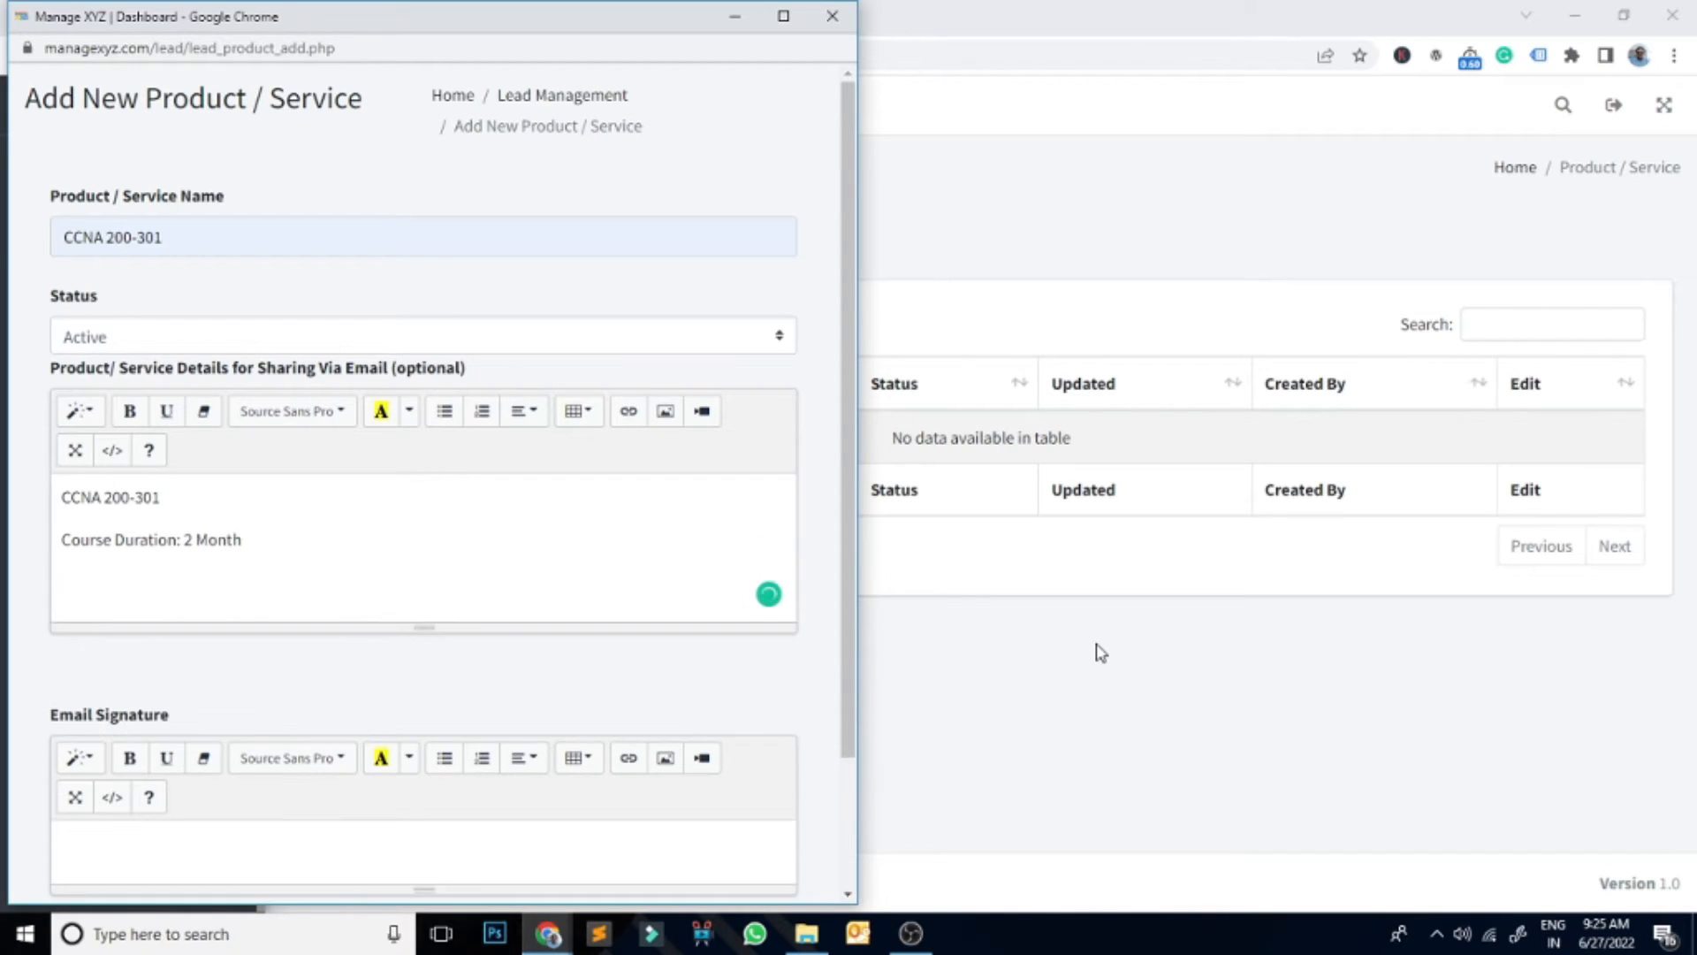
text(Corse Fee Rs. 45000)
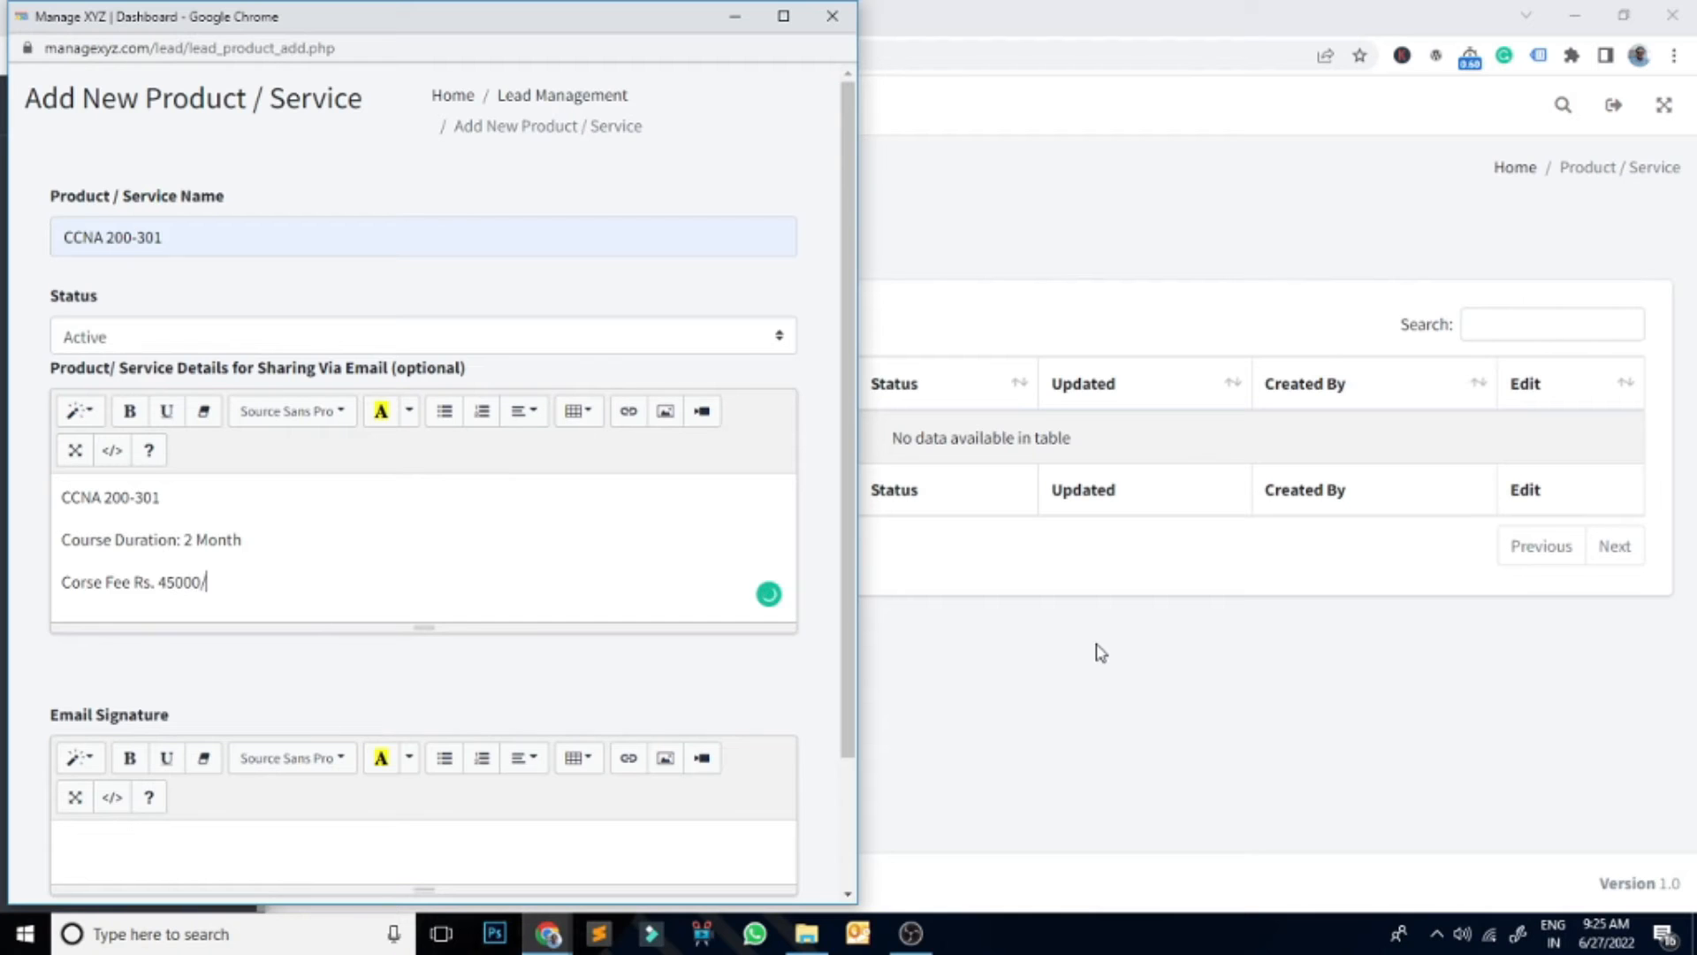
text(/-)
key(Return)
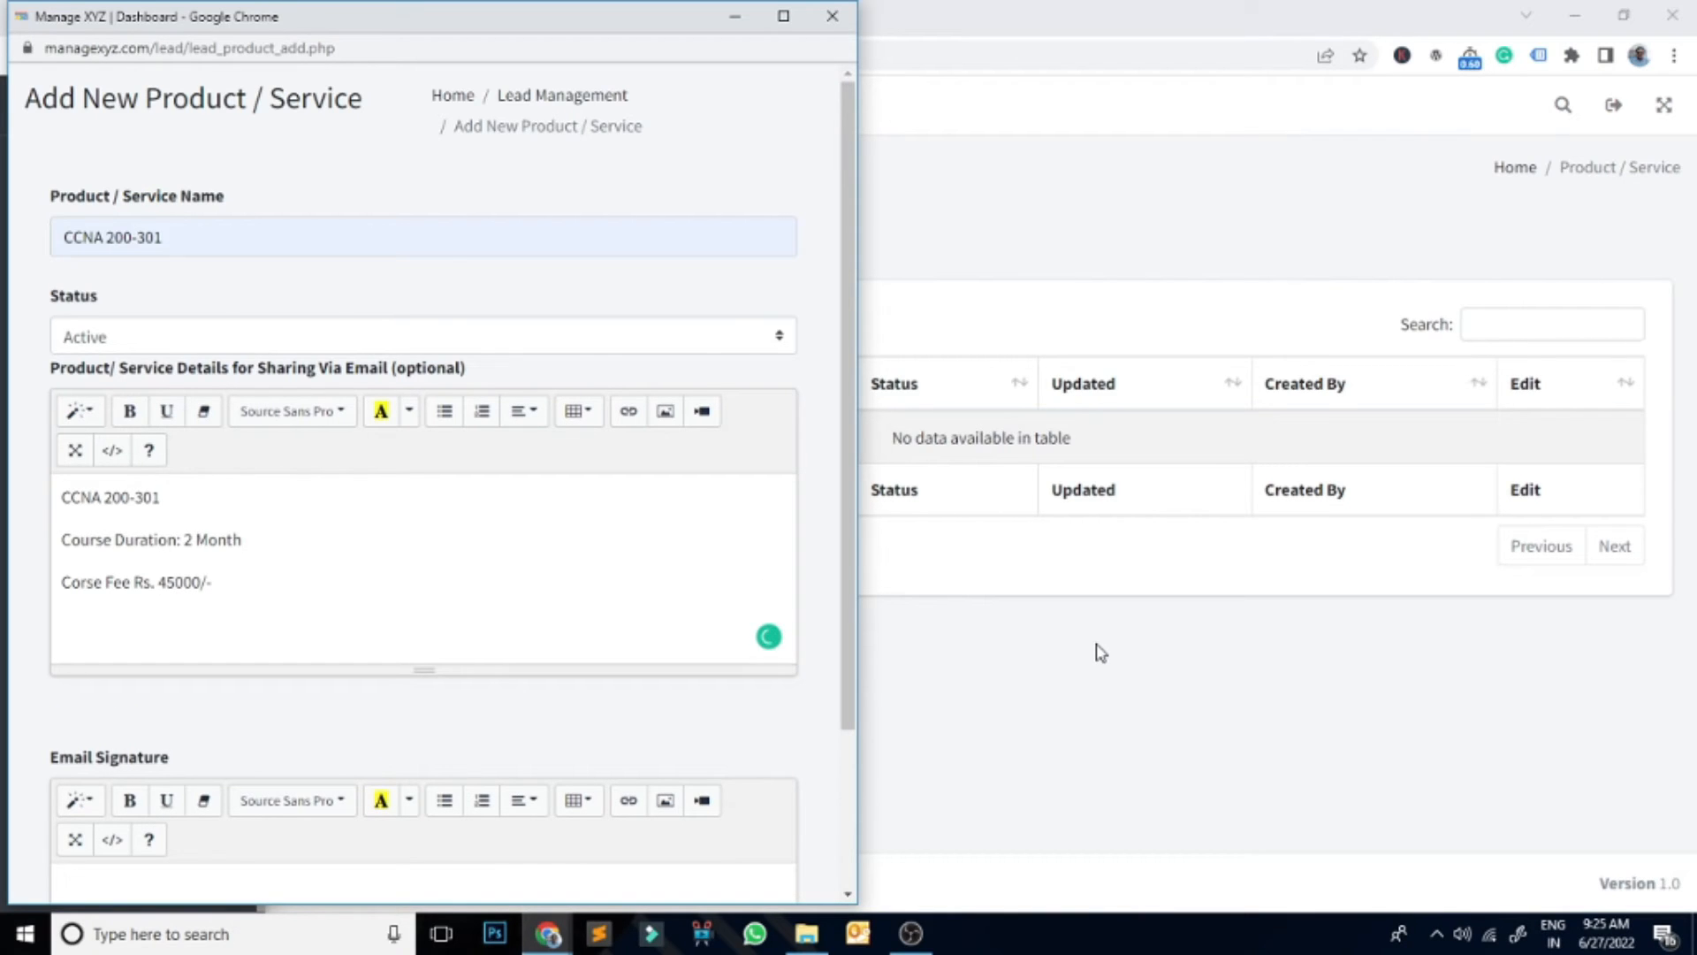
text(Course Completion Certificate)
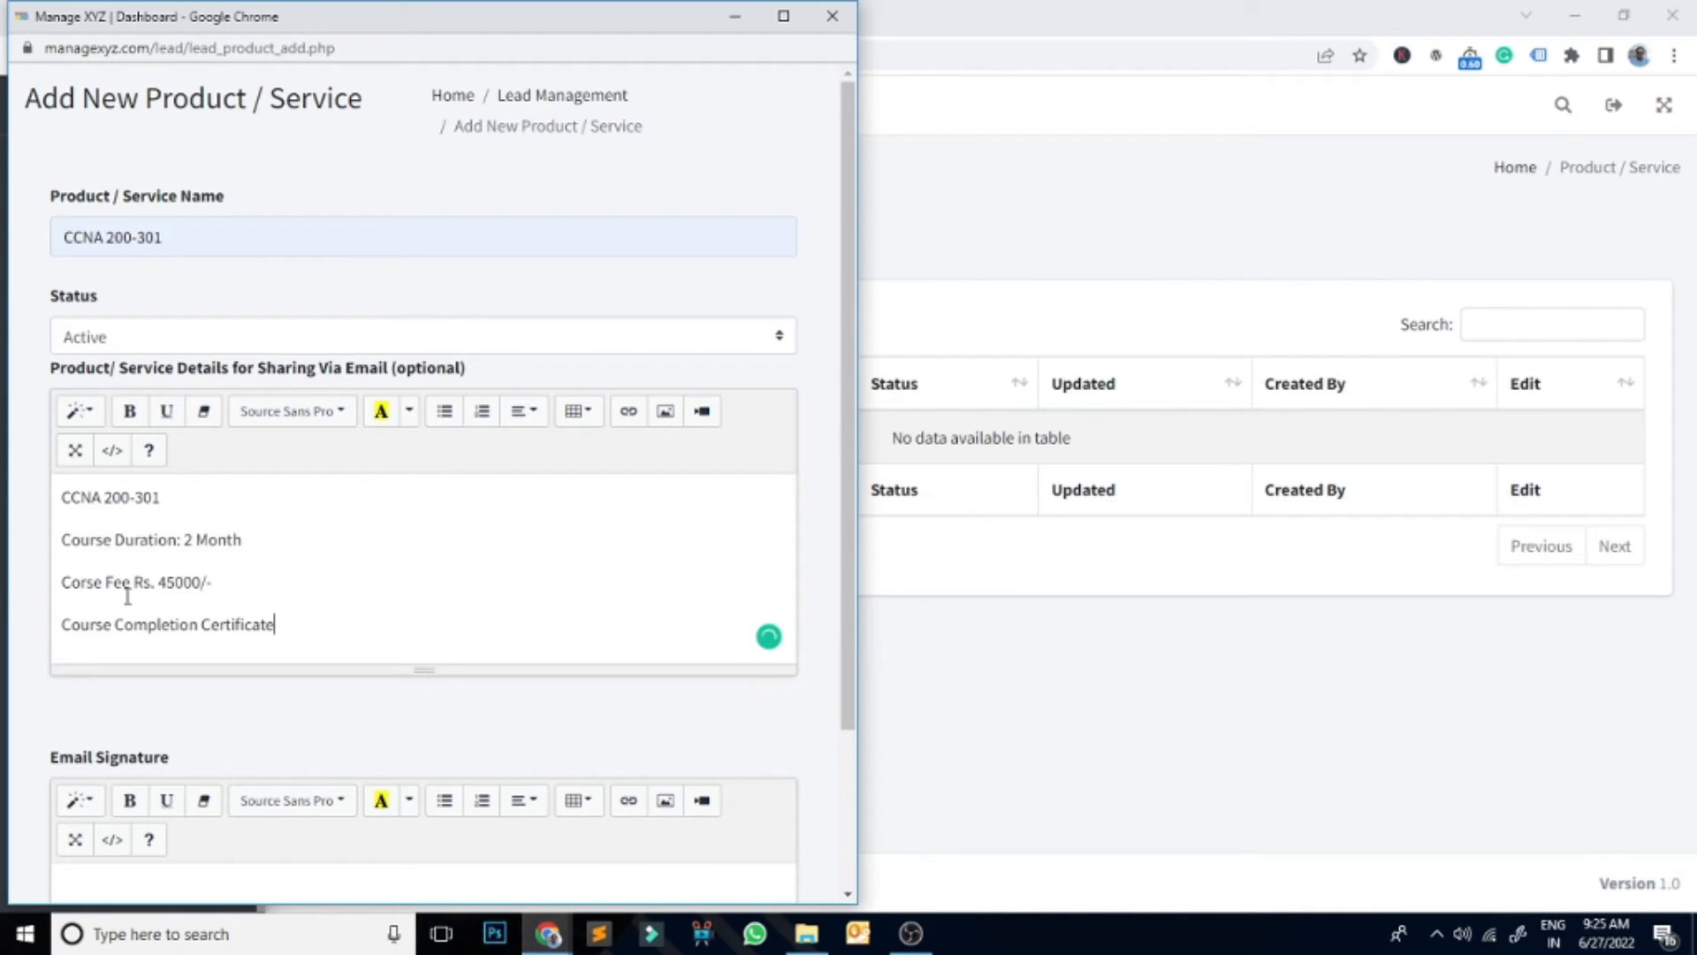
mouse_move(227, 555)
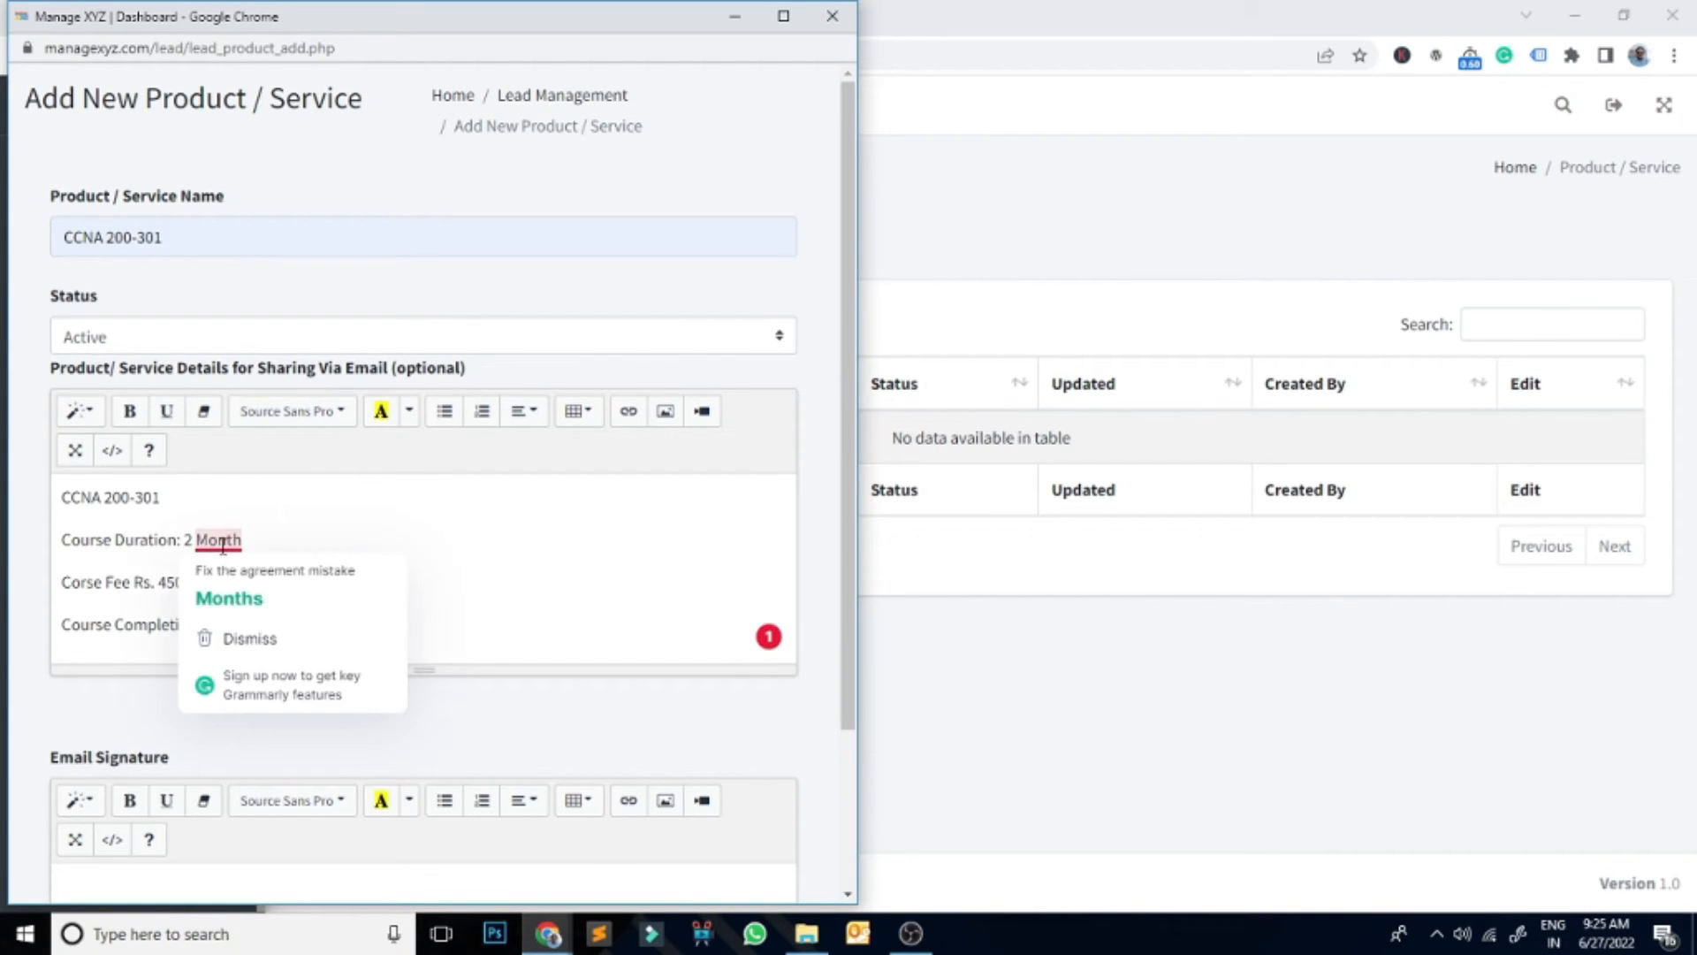
click(275, 590)
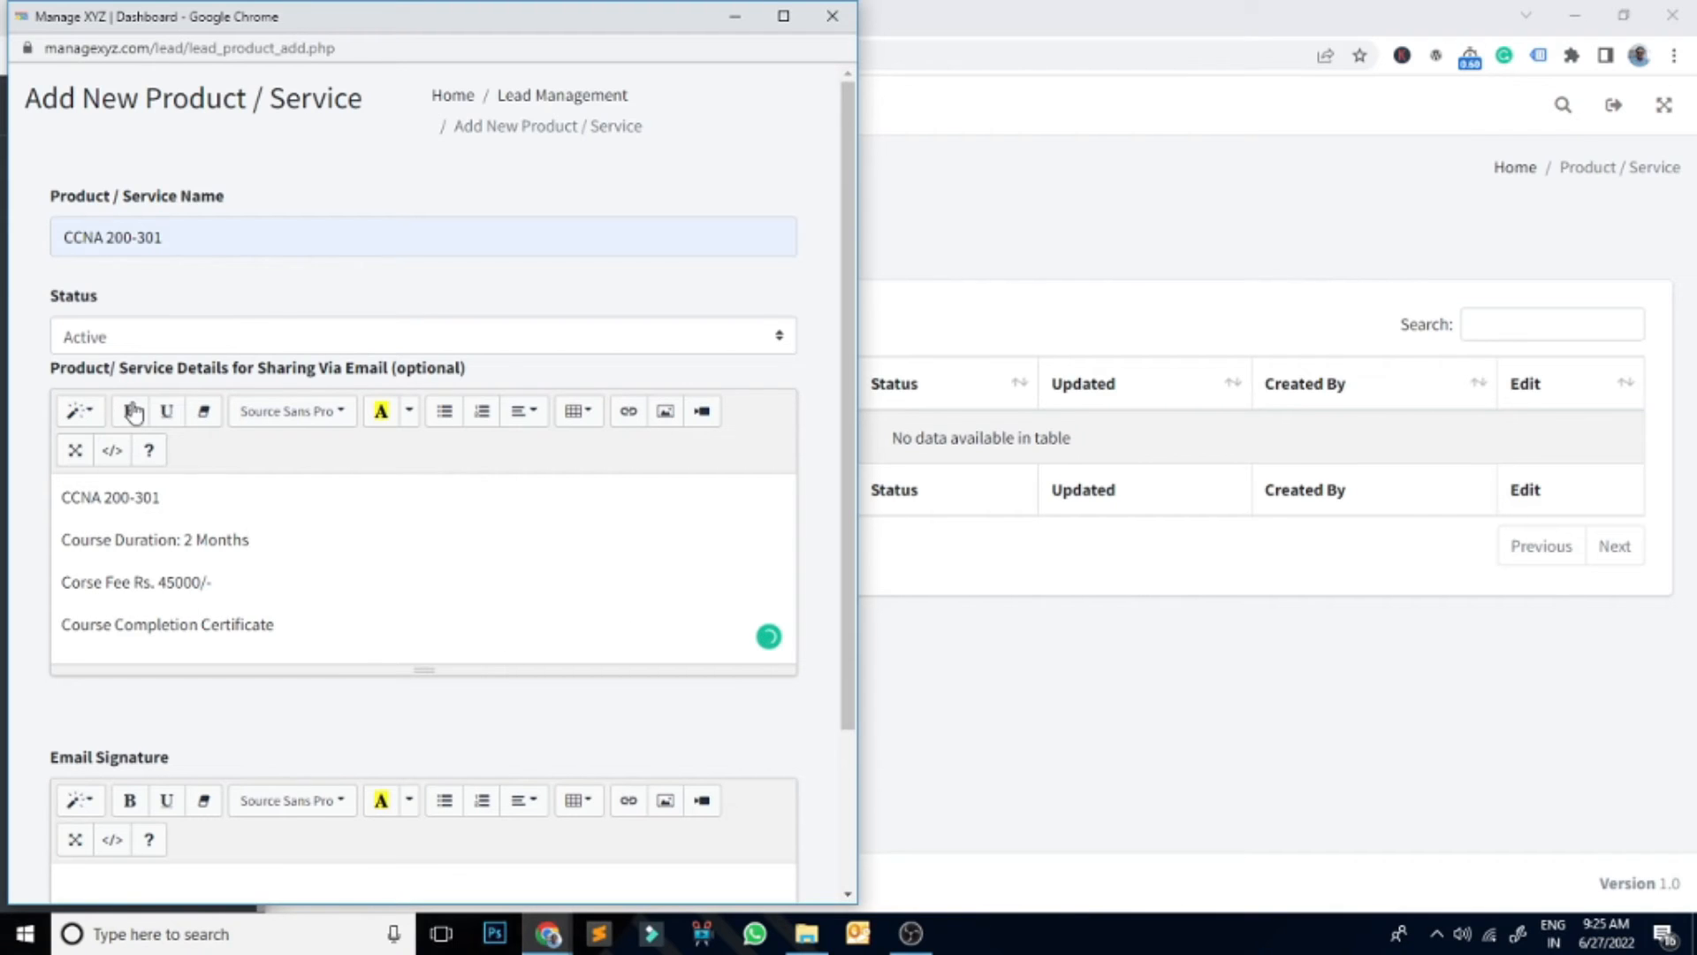
Step: Add a 'Manage Xyz Team' signature with a contact phone number and save the product
scroll(424, 704, down, 3)
click(84, 703)
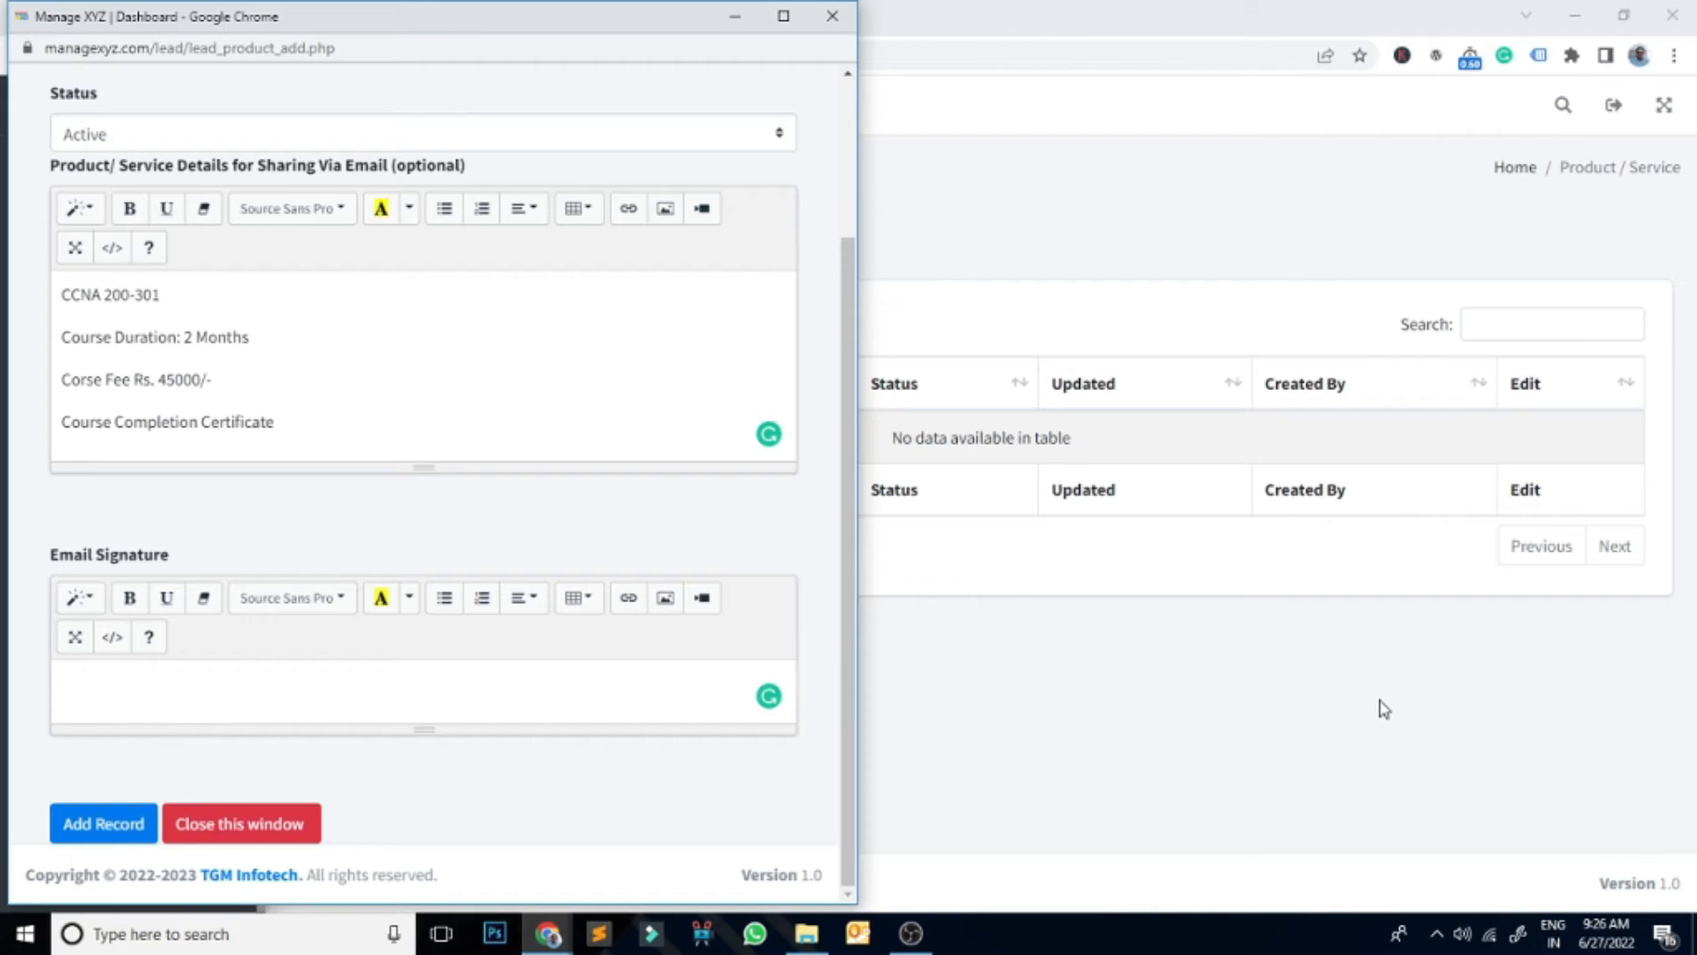
text(Manage Xyz Tewm)
key(Return)
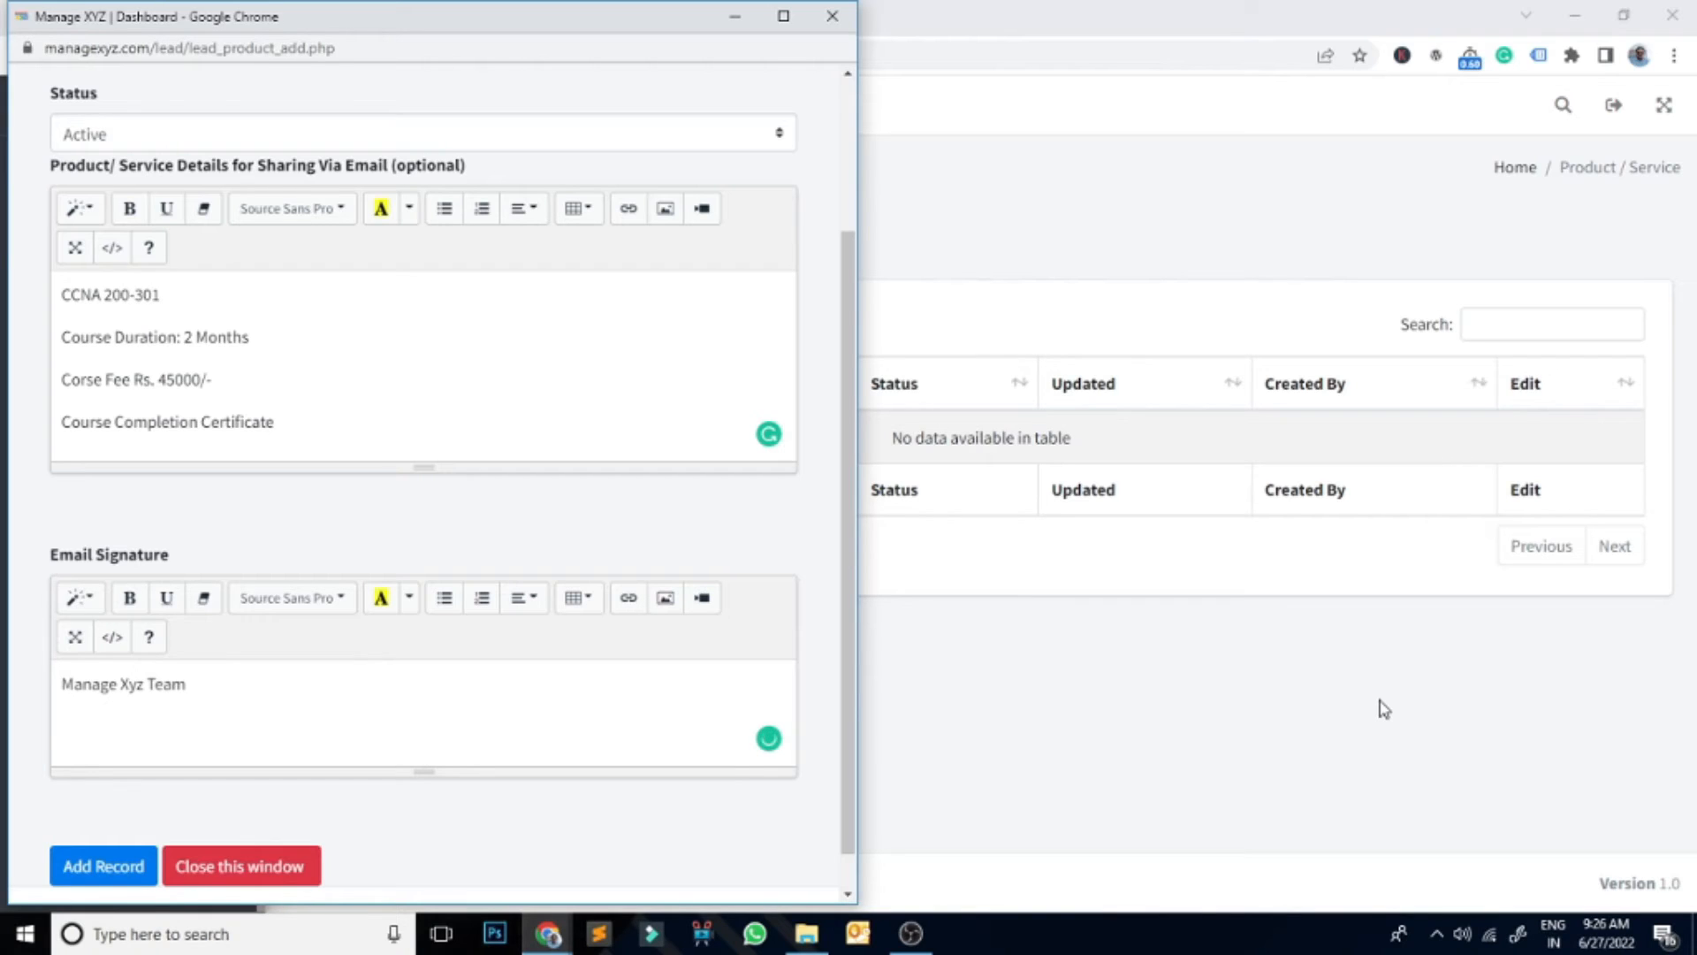
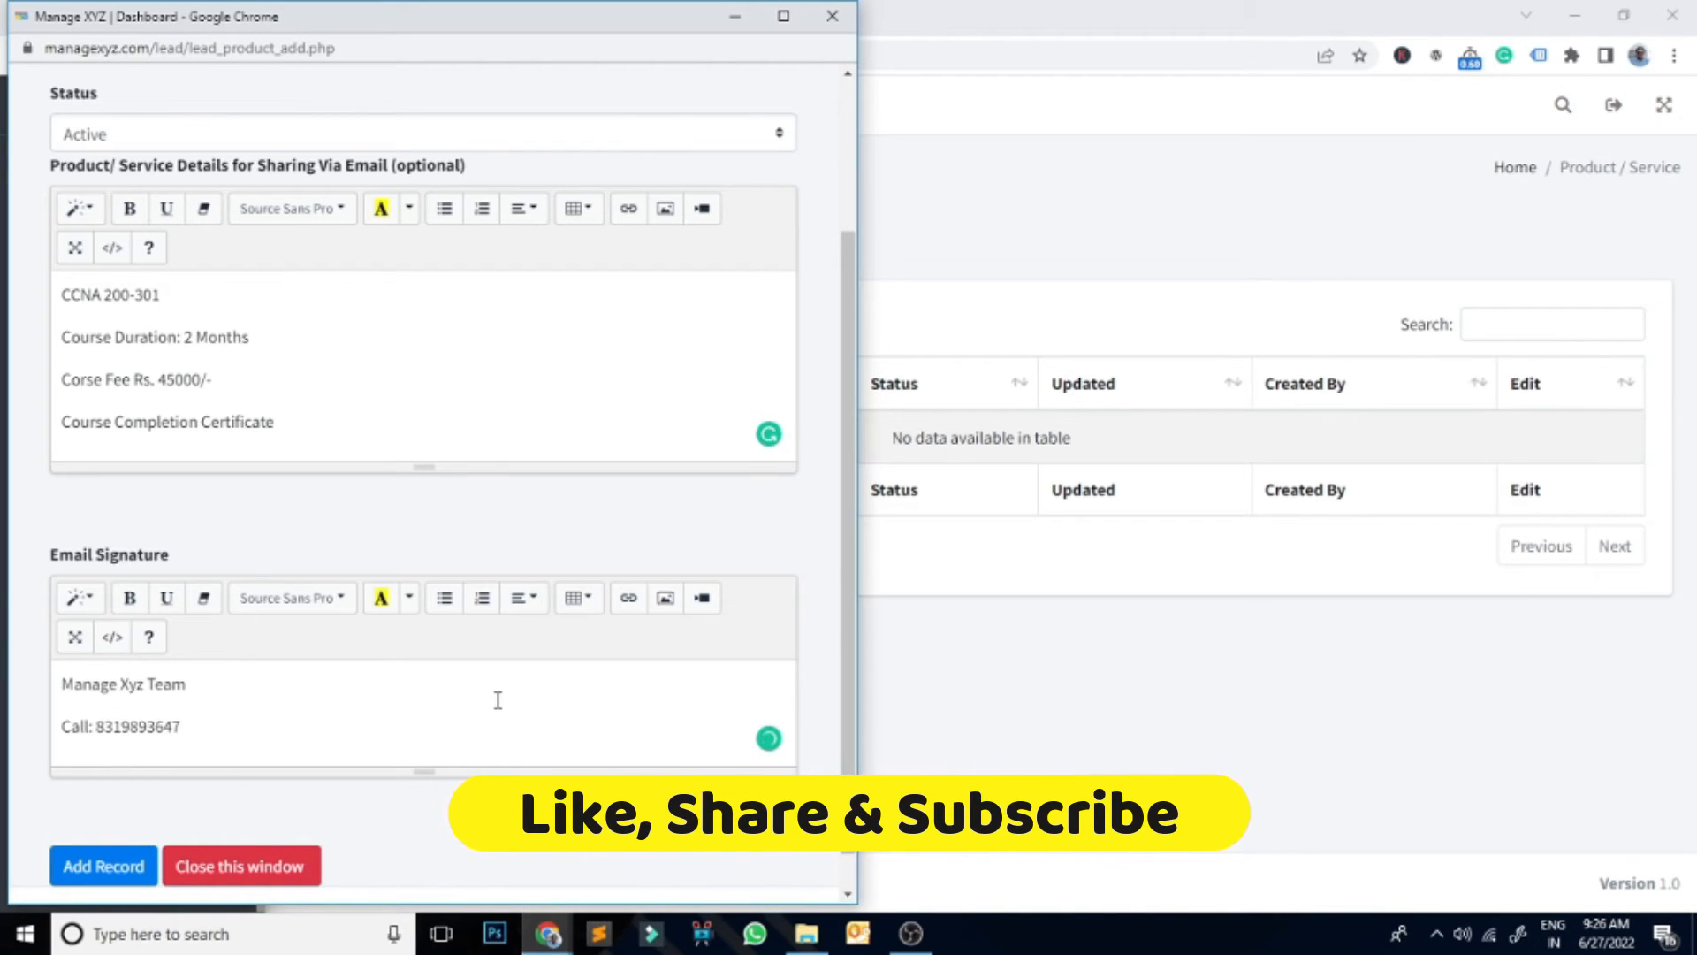
click(86, 871)
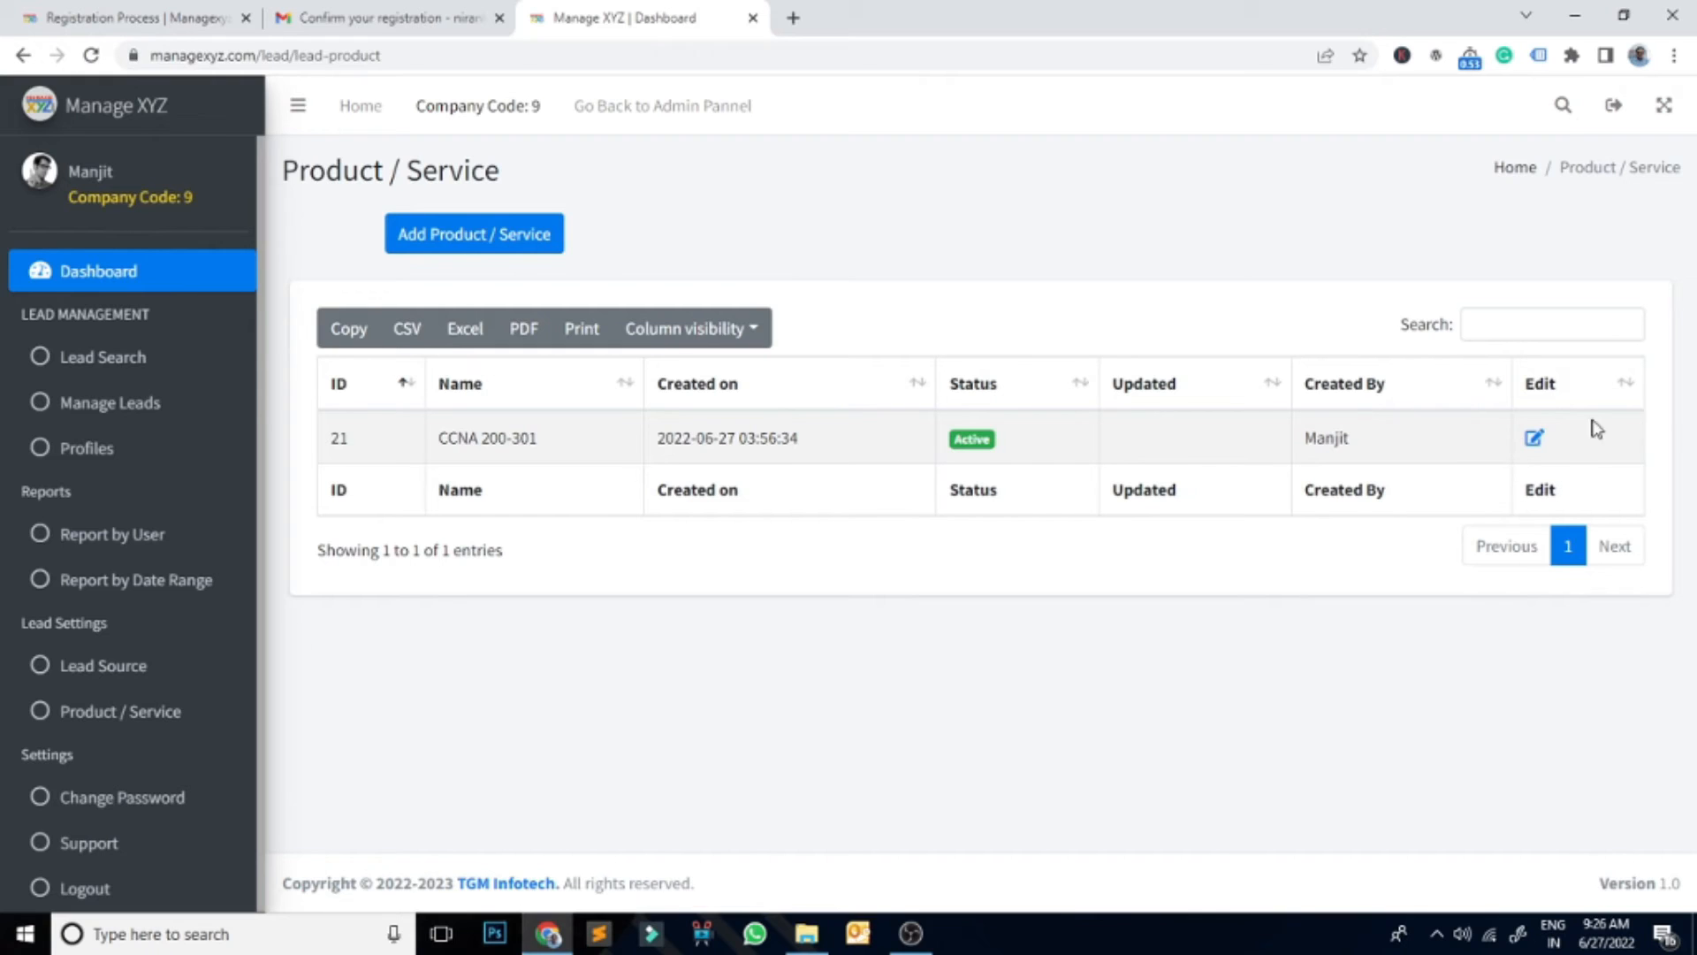
Step: Bold the CCNA 200-301 line, the Rs. 45000/- amount and the Course Completion Certificate line
click(1536, 440)
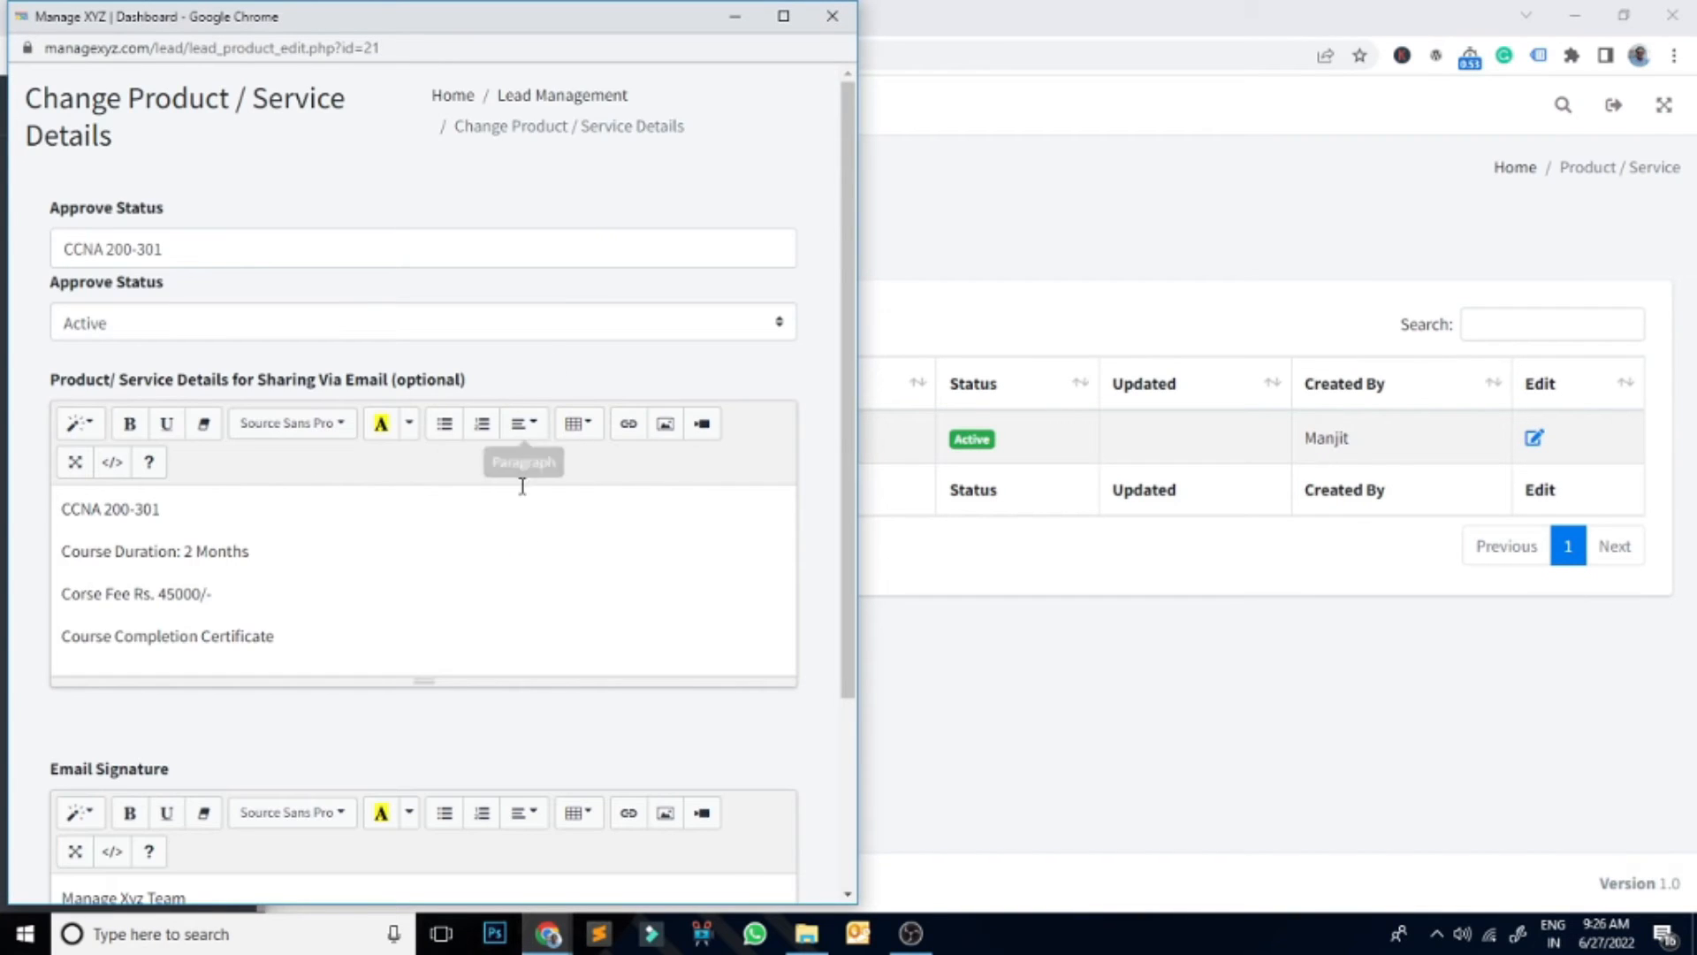
scroll(525, 540, down, 3)
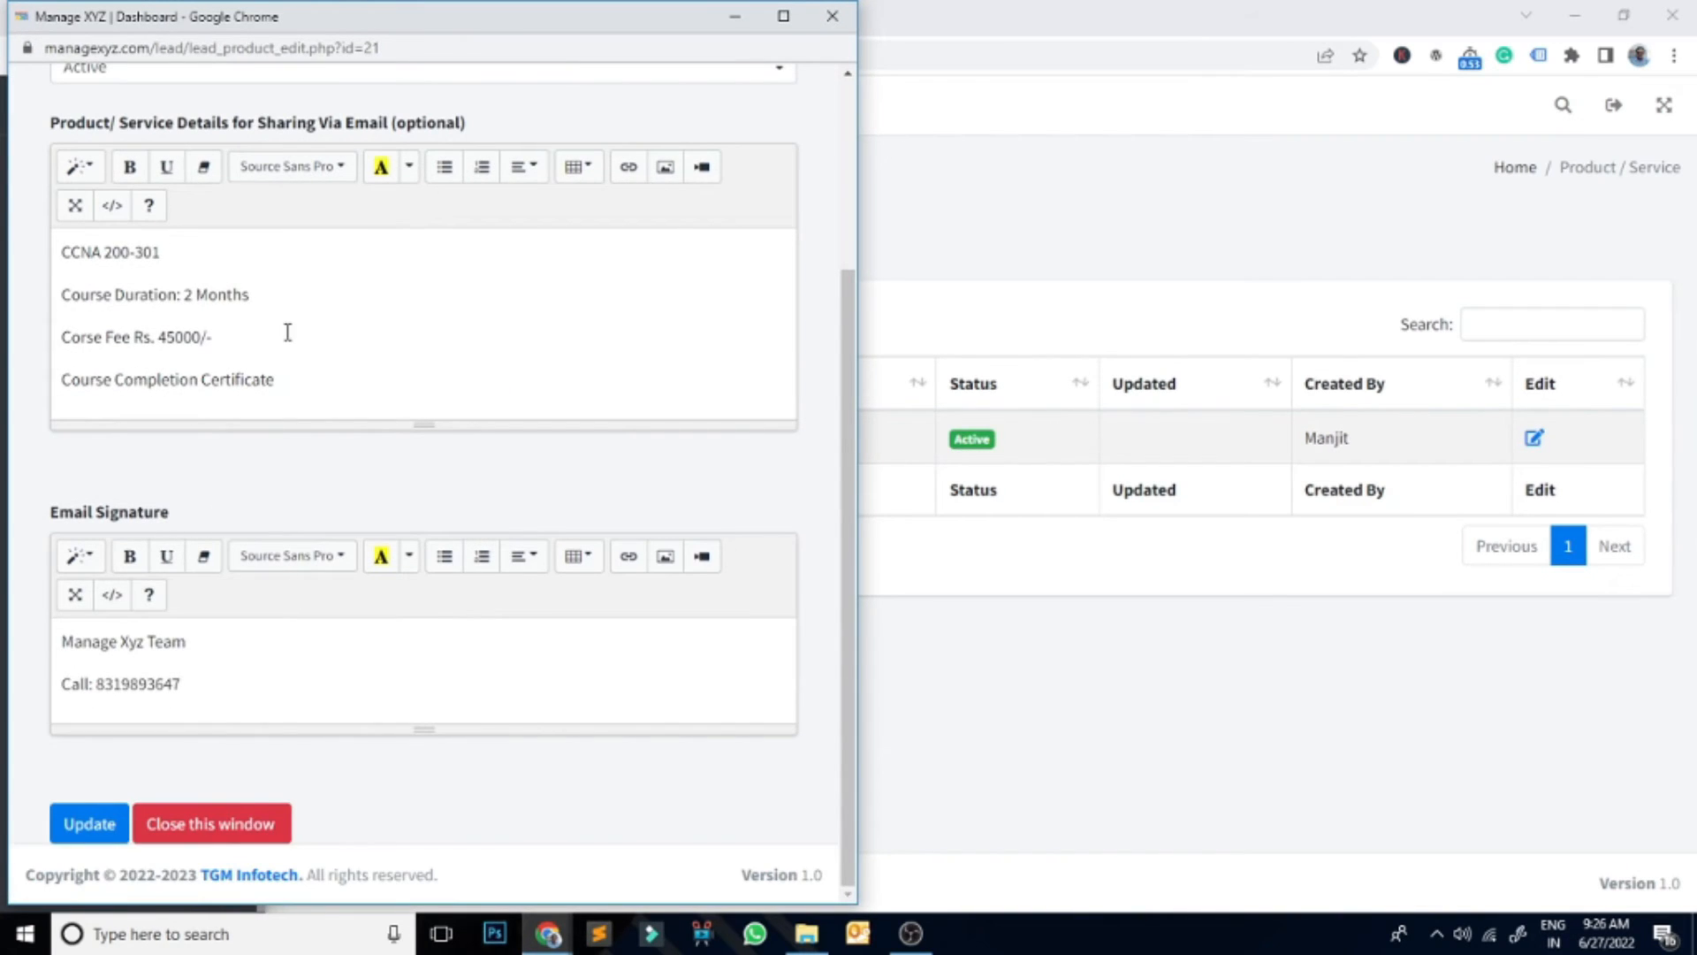
drag(281, 336, 23, 342)
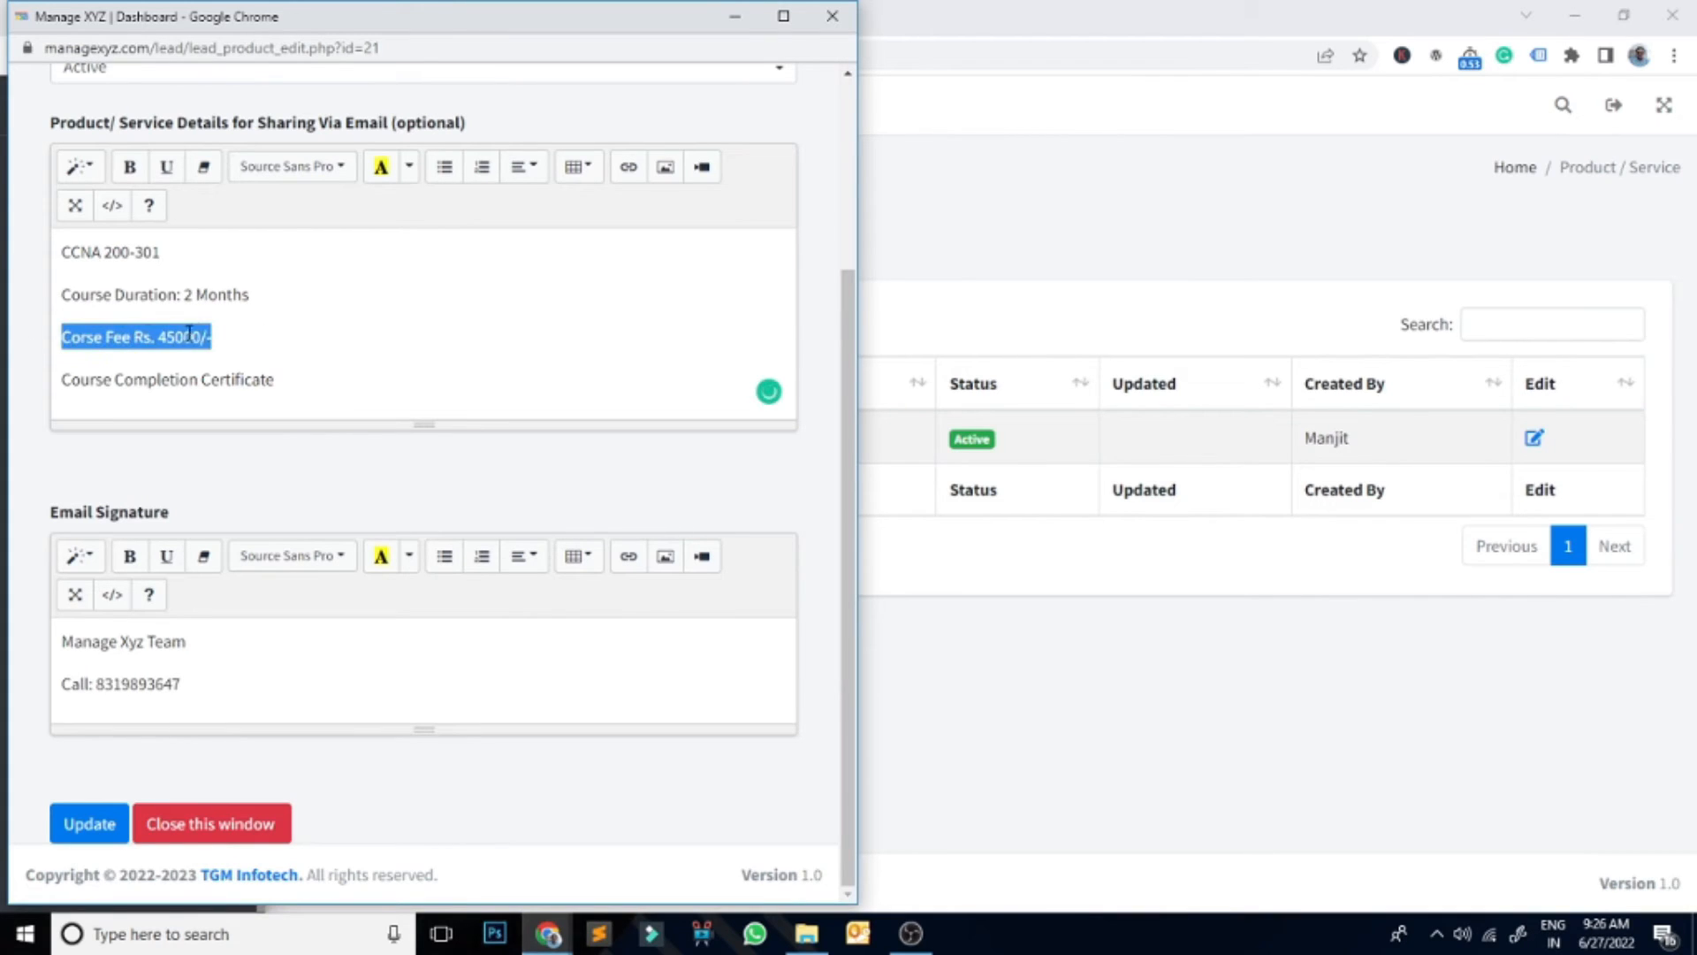
drag(179, 247, 13, 252)
click(129, 166)
click(348, 281)
drag(214, 336, 131, 338)
click(129, 166)
drag(312, 384, 39, 391)
click(129, 166)
click(289, 331)
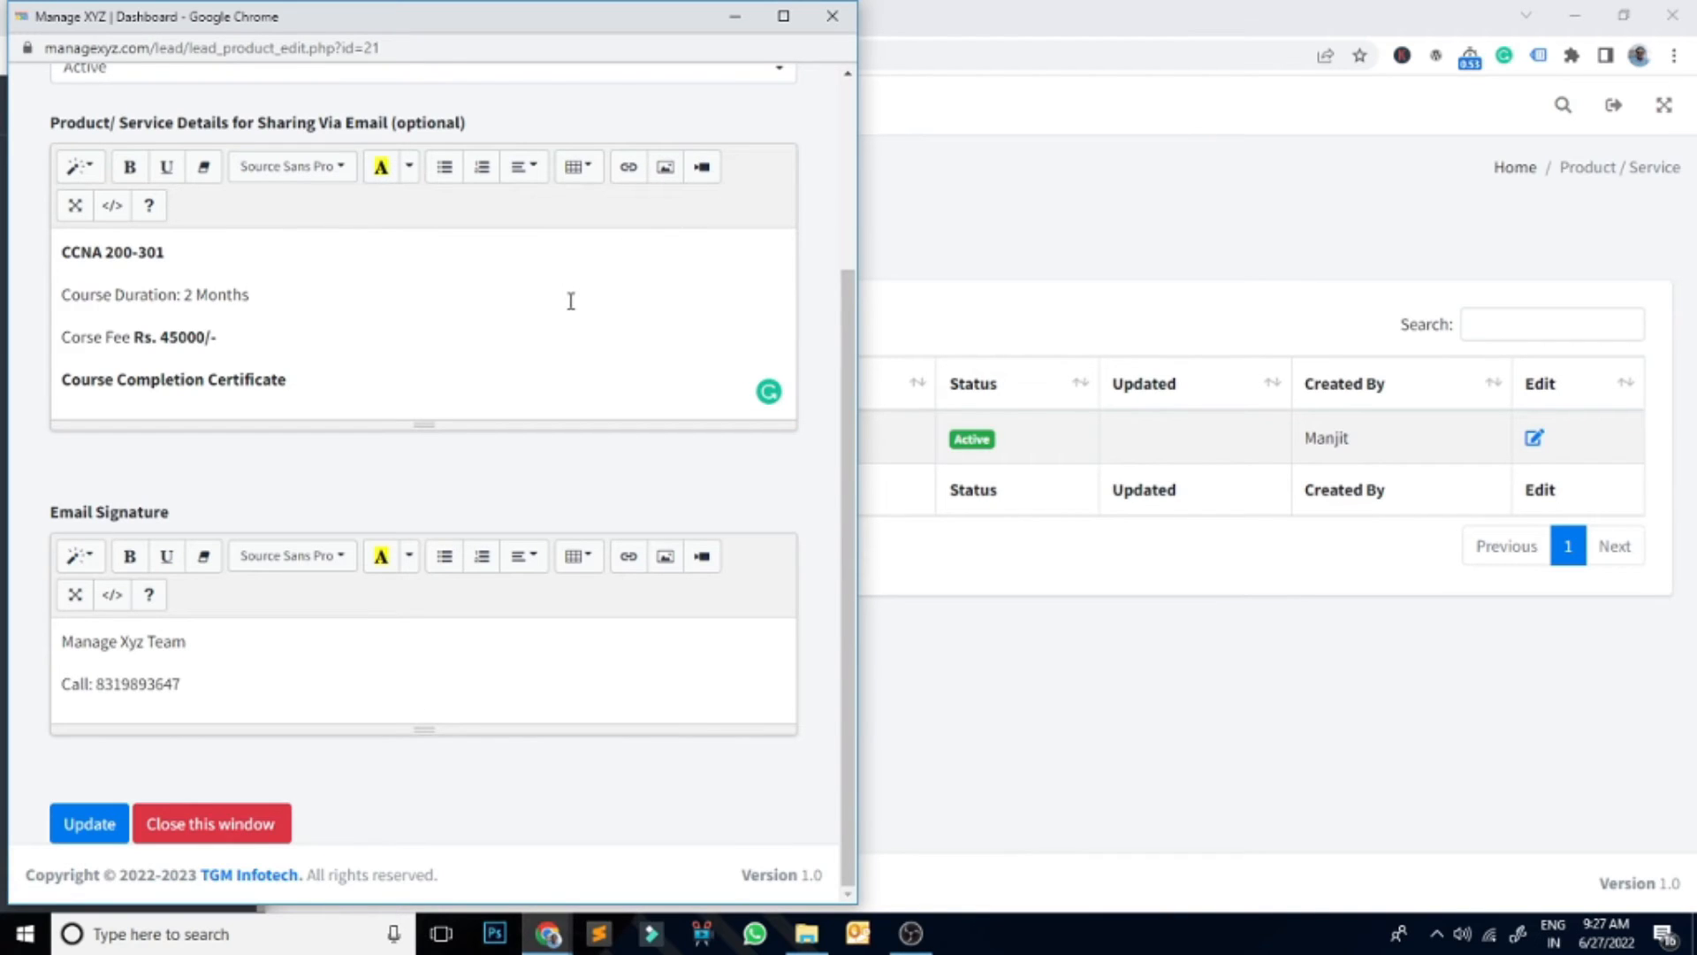
Step: Save the formatted product details and close the edit window
click(97, 825)
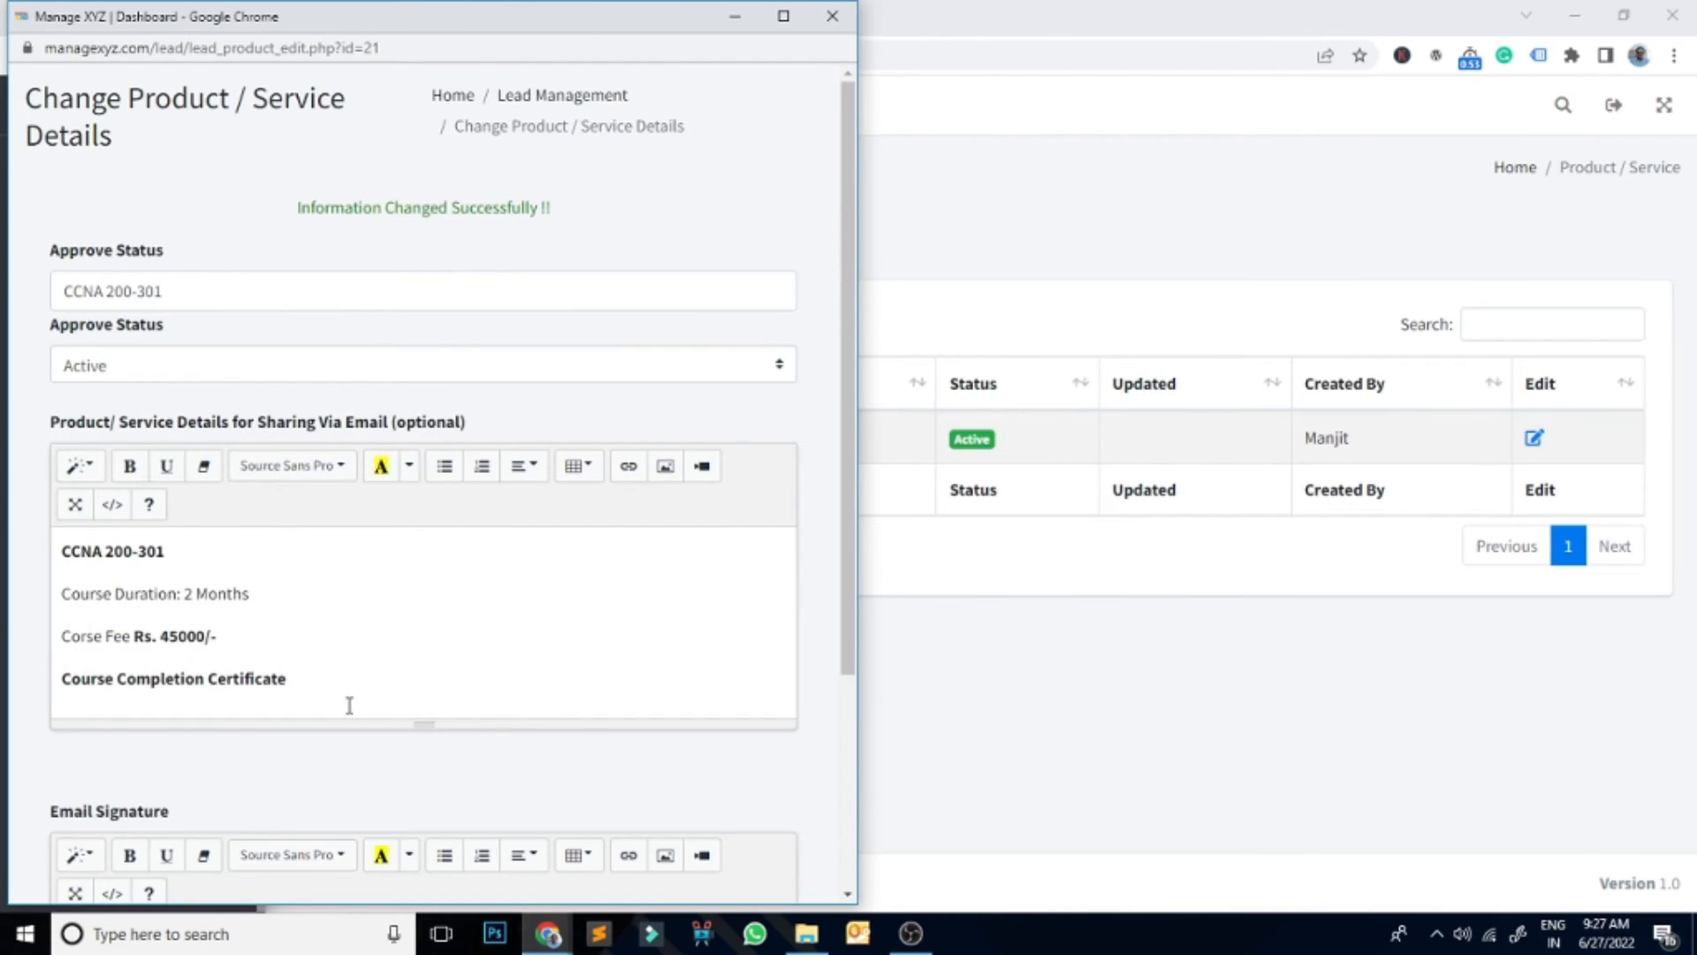
scroll(335, 716, down, 3)
click(259, 811)
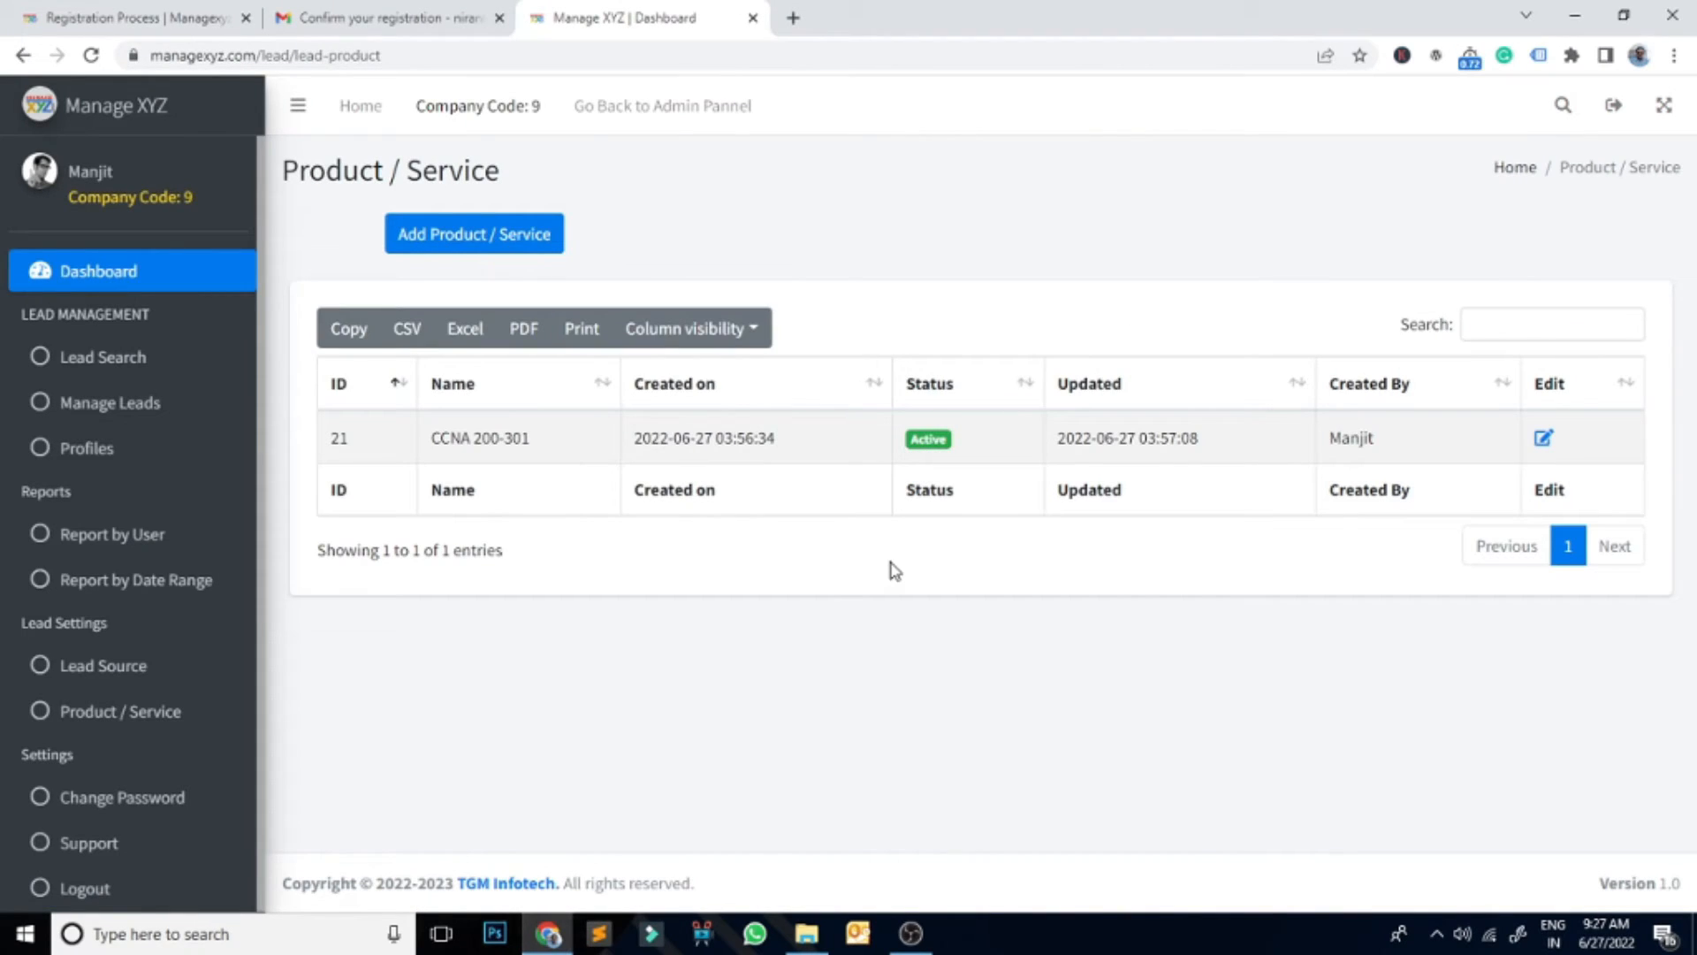
Step: Fill in a new lead profile's first name, last name, email address and mobile number
click(103, 407)
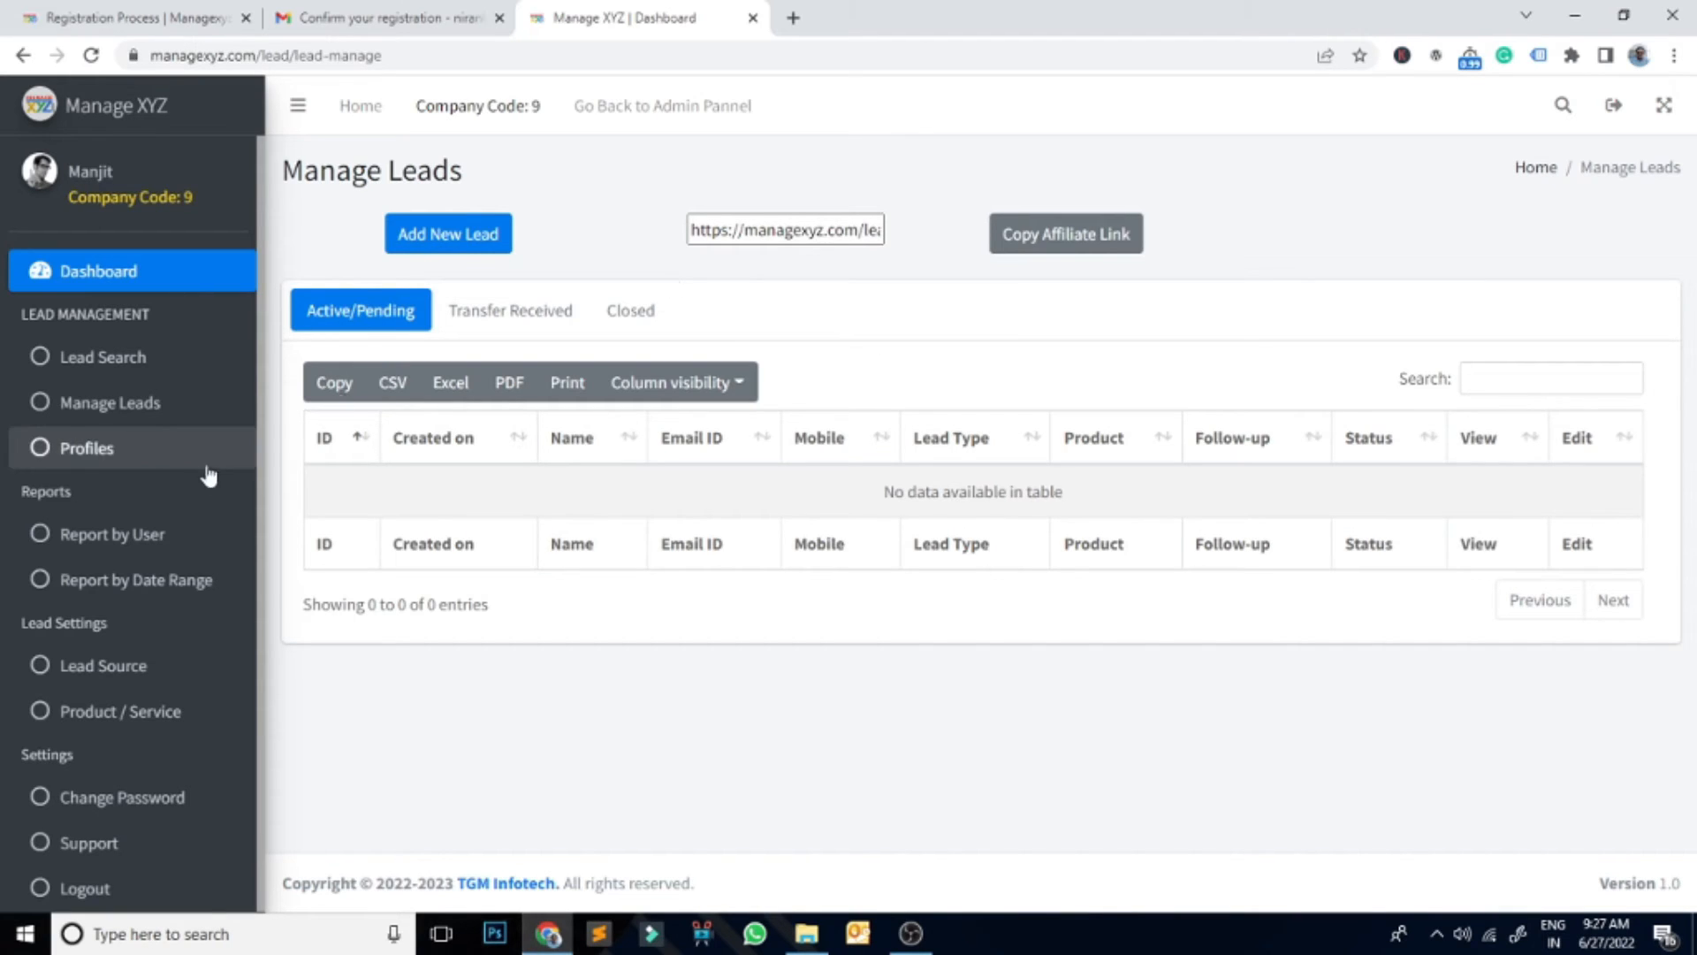
click(70, 450)
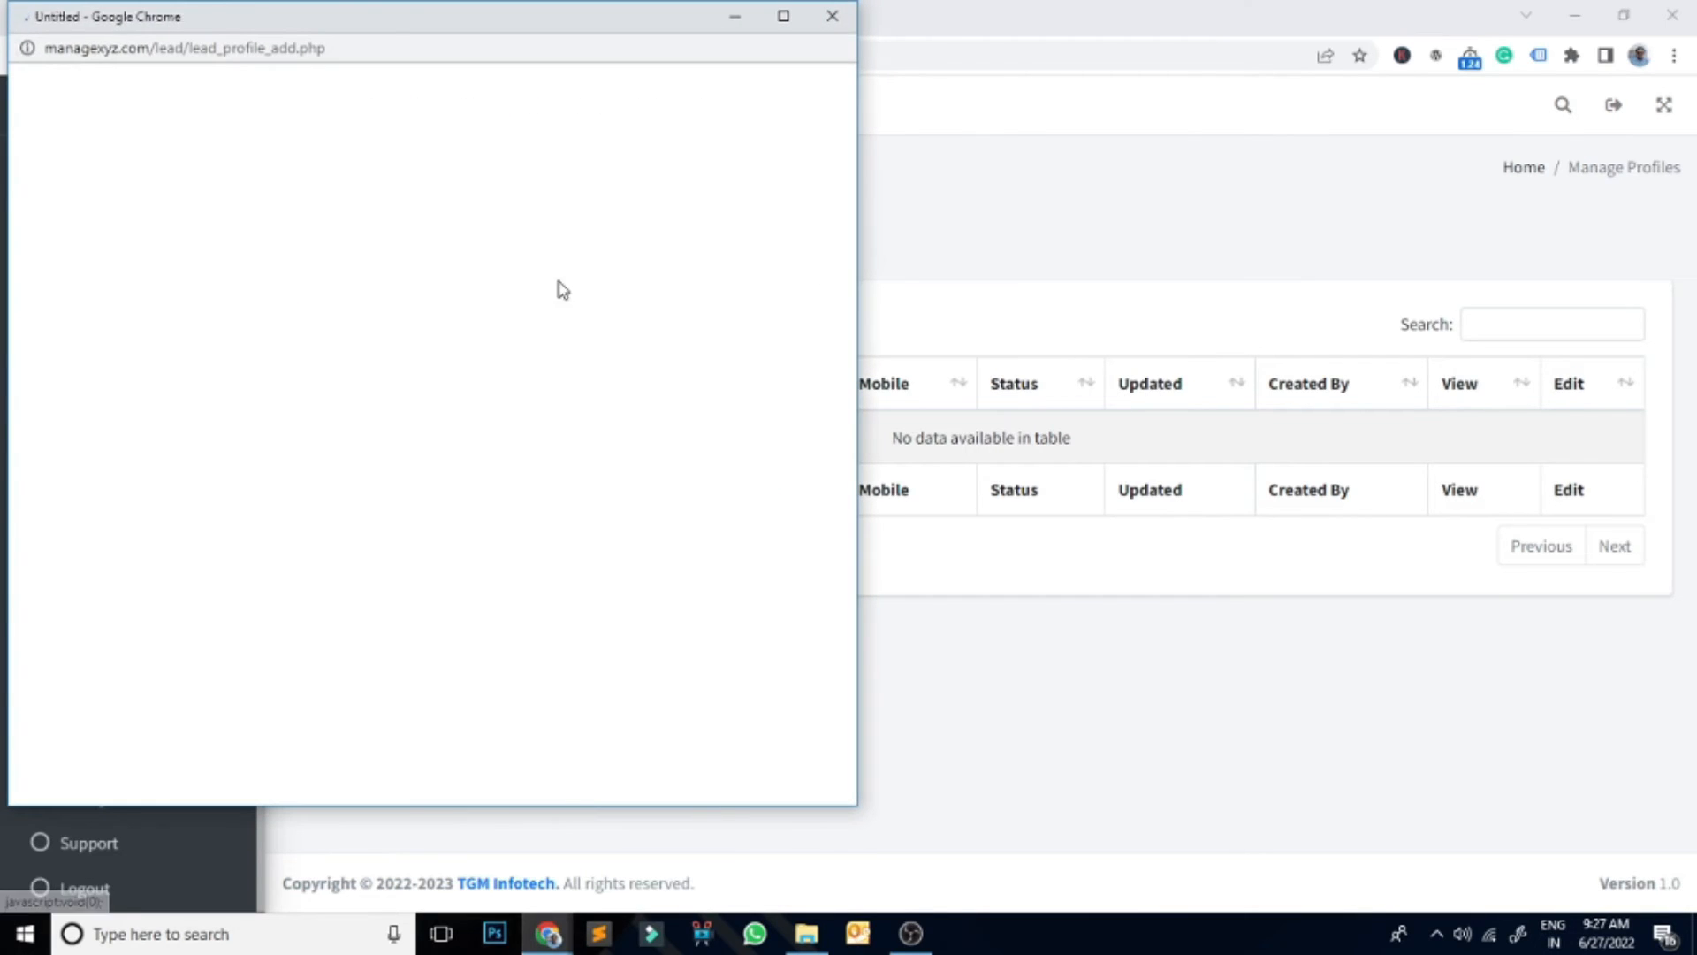
click(108, 200)
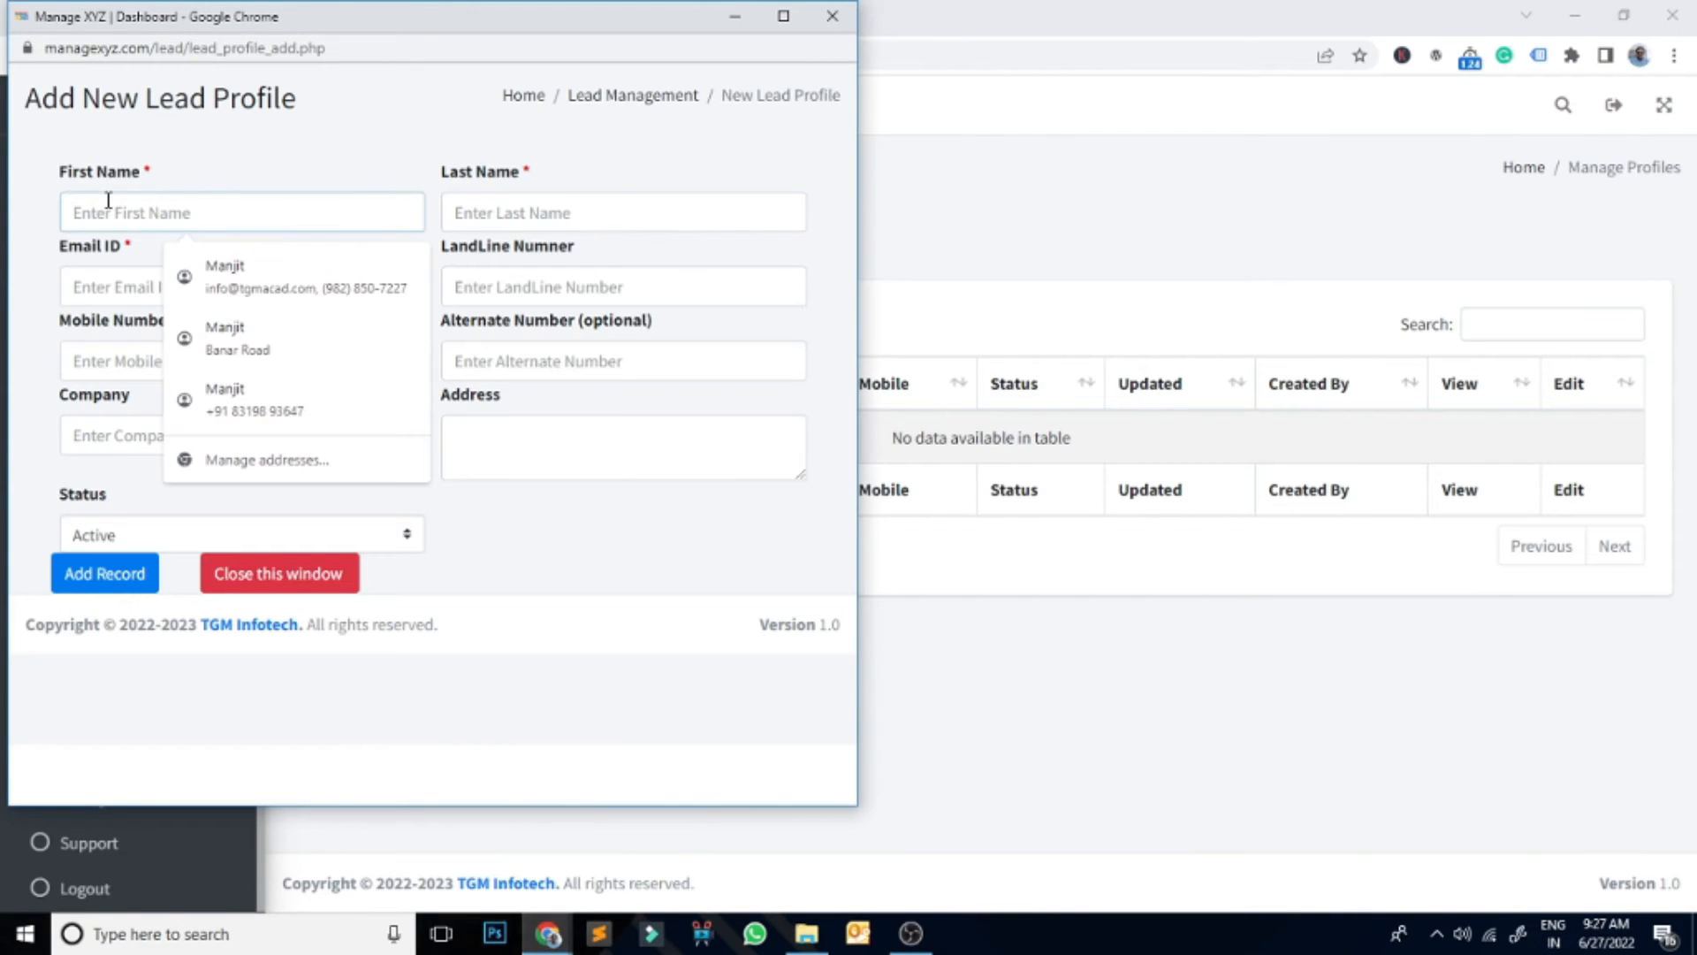
text(Test)
key(Tab)
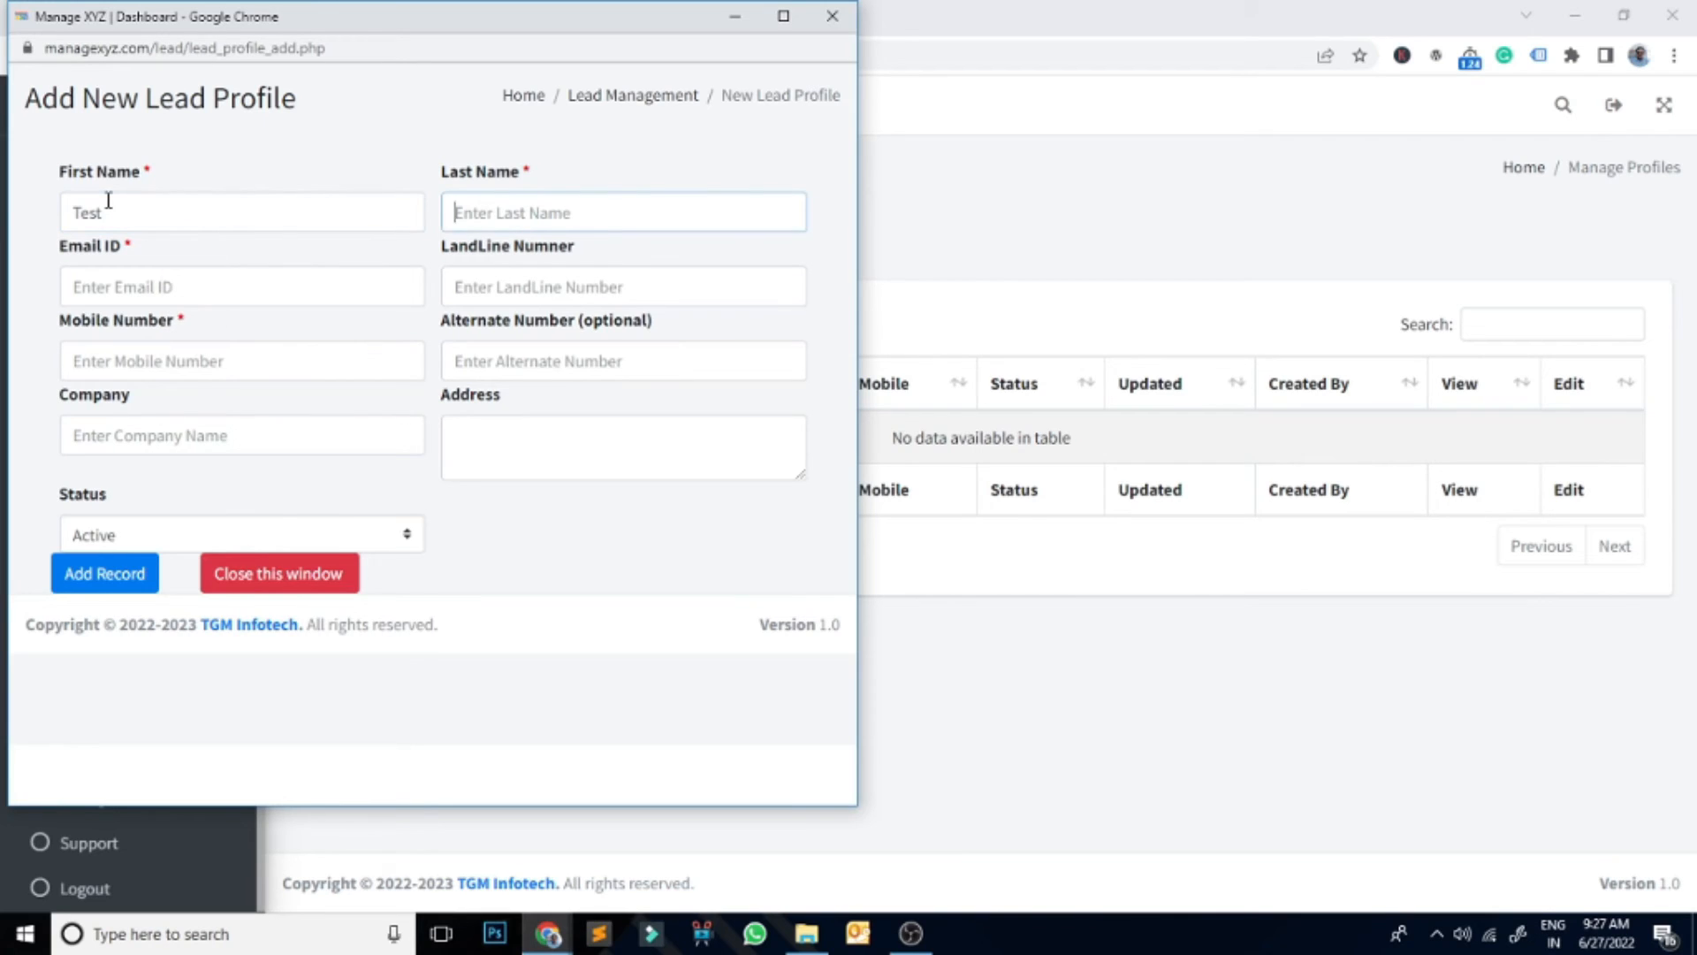
text(Singh)
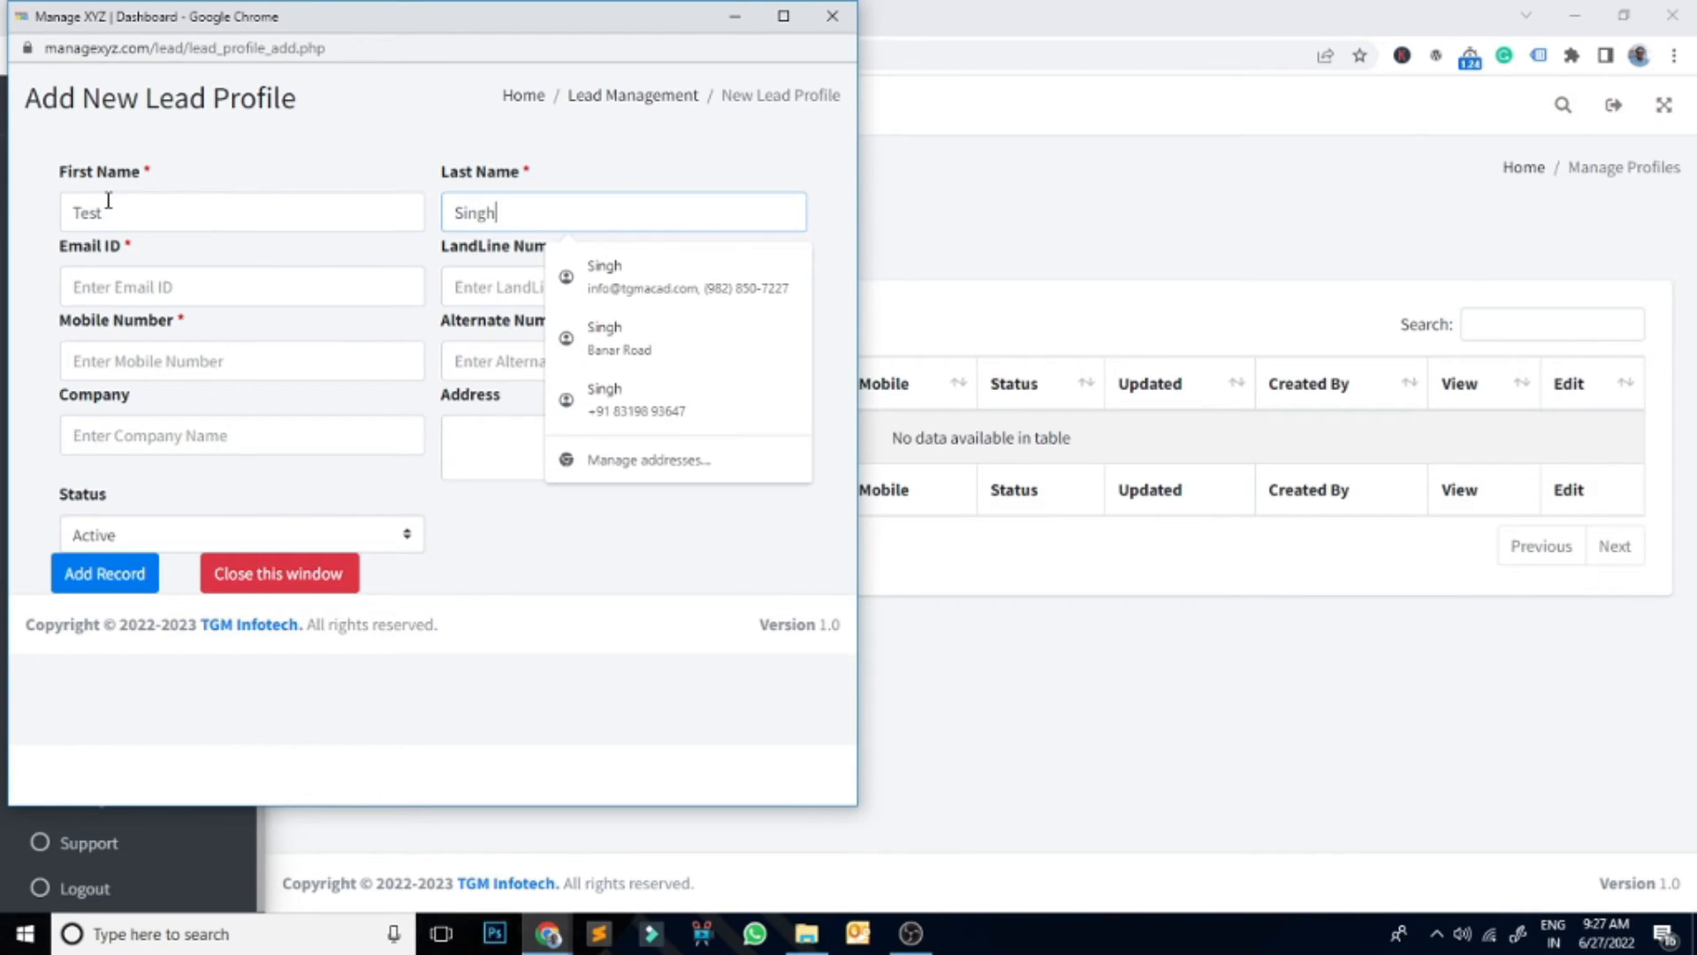
key(Tab)
text(t)
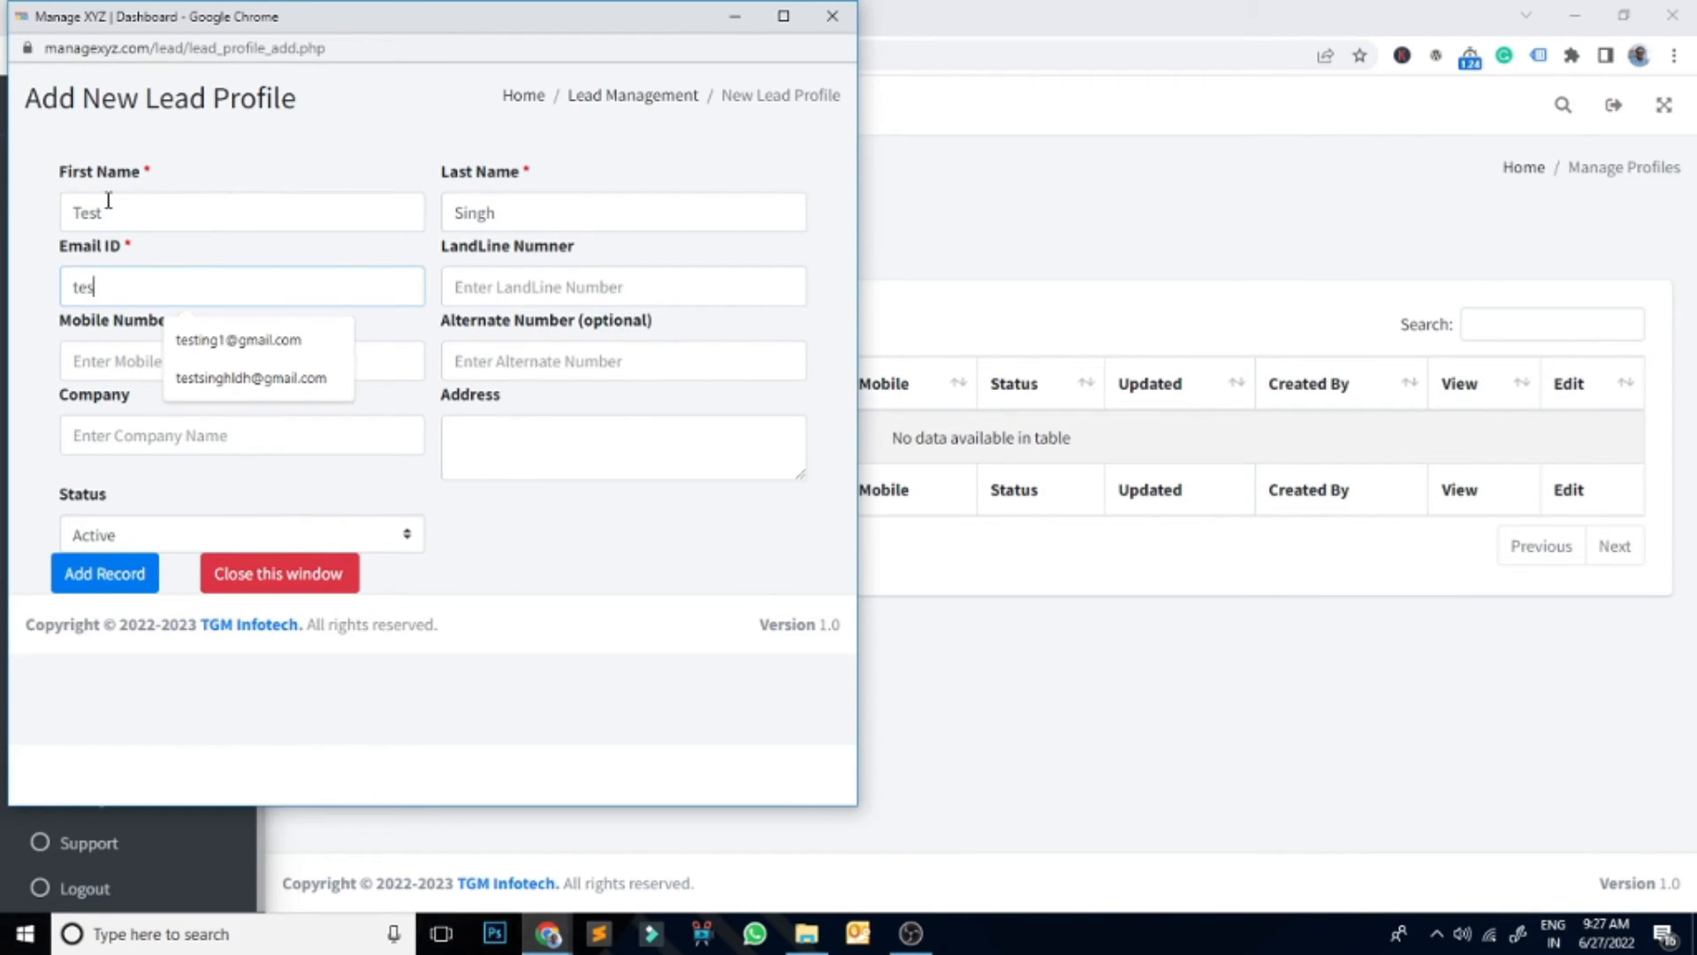
text(est@gmail.com)
key(Tab)
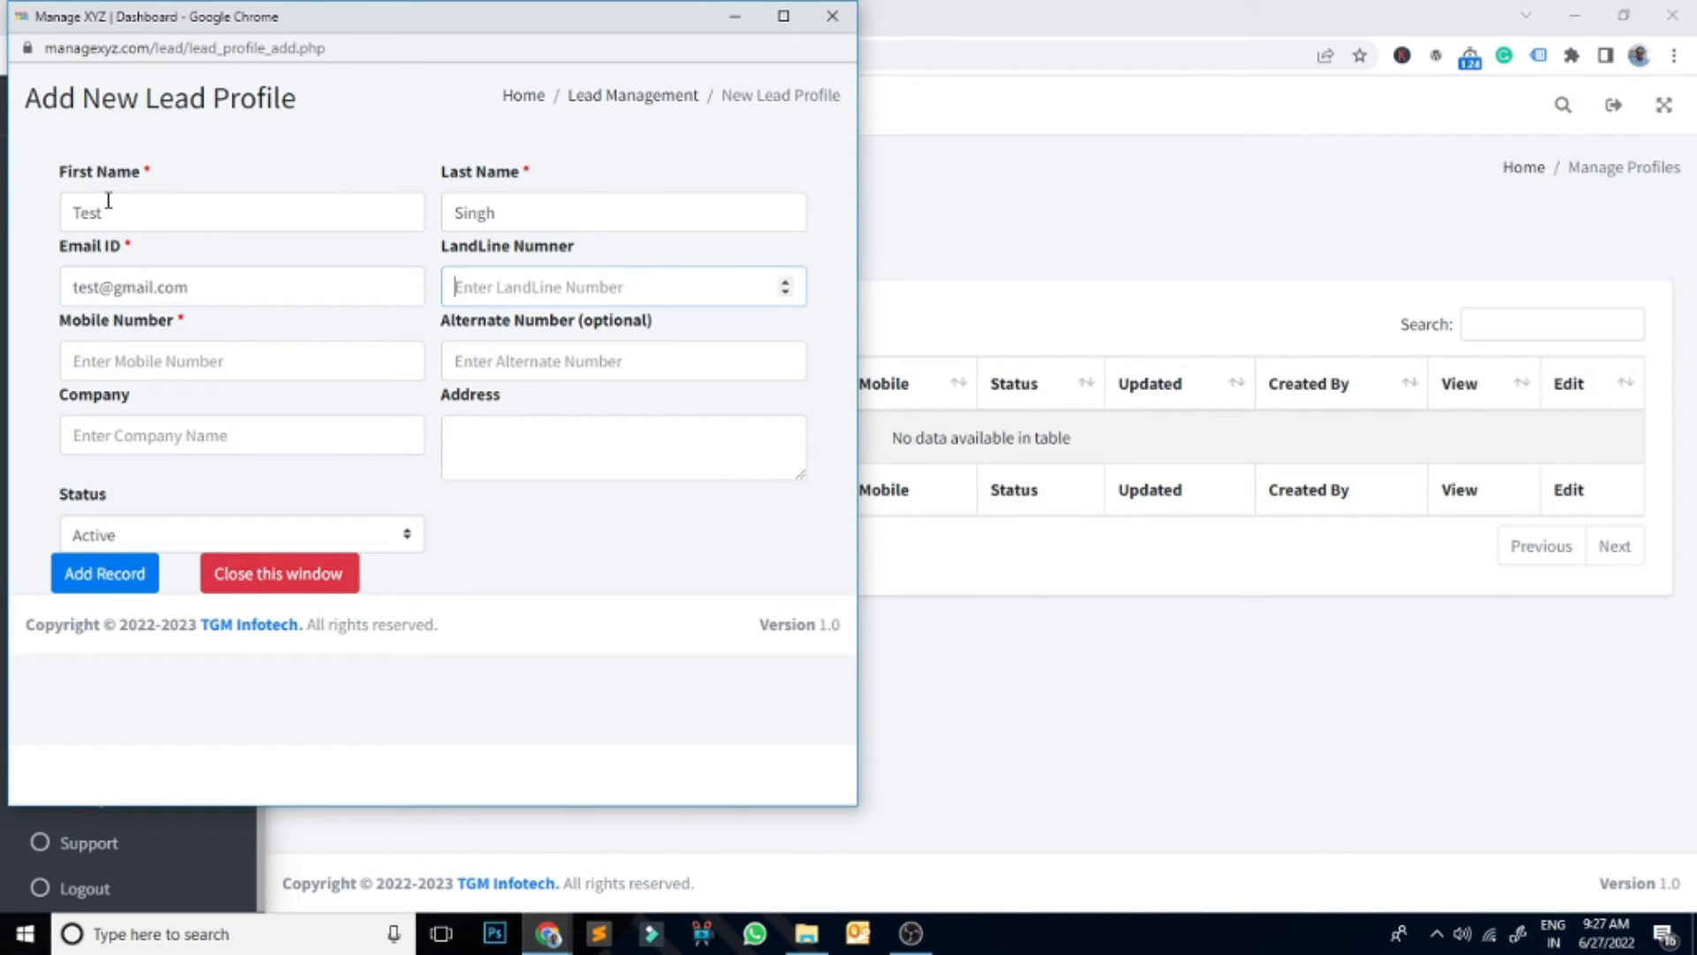
key(Tab)
text(831)
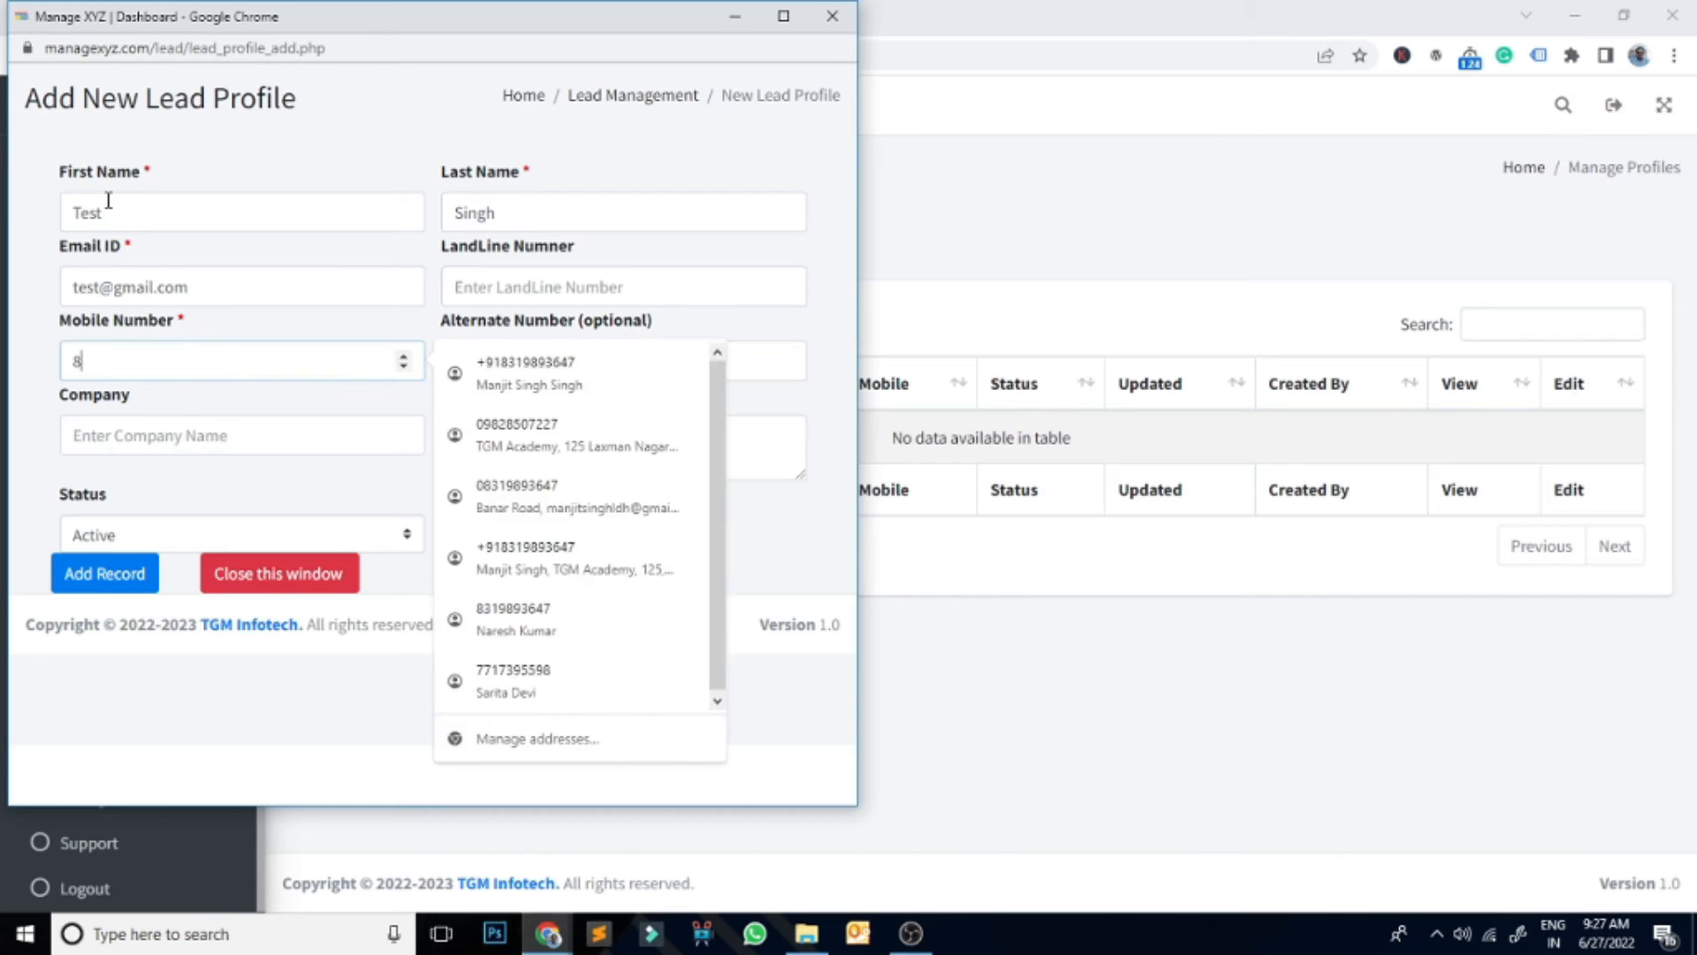
key(BackSpace)
key(BackSpace)
key(BackSpace)
text(123456789)
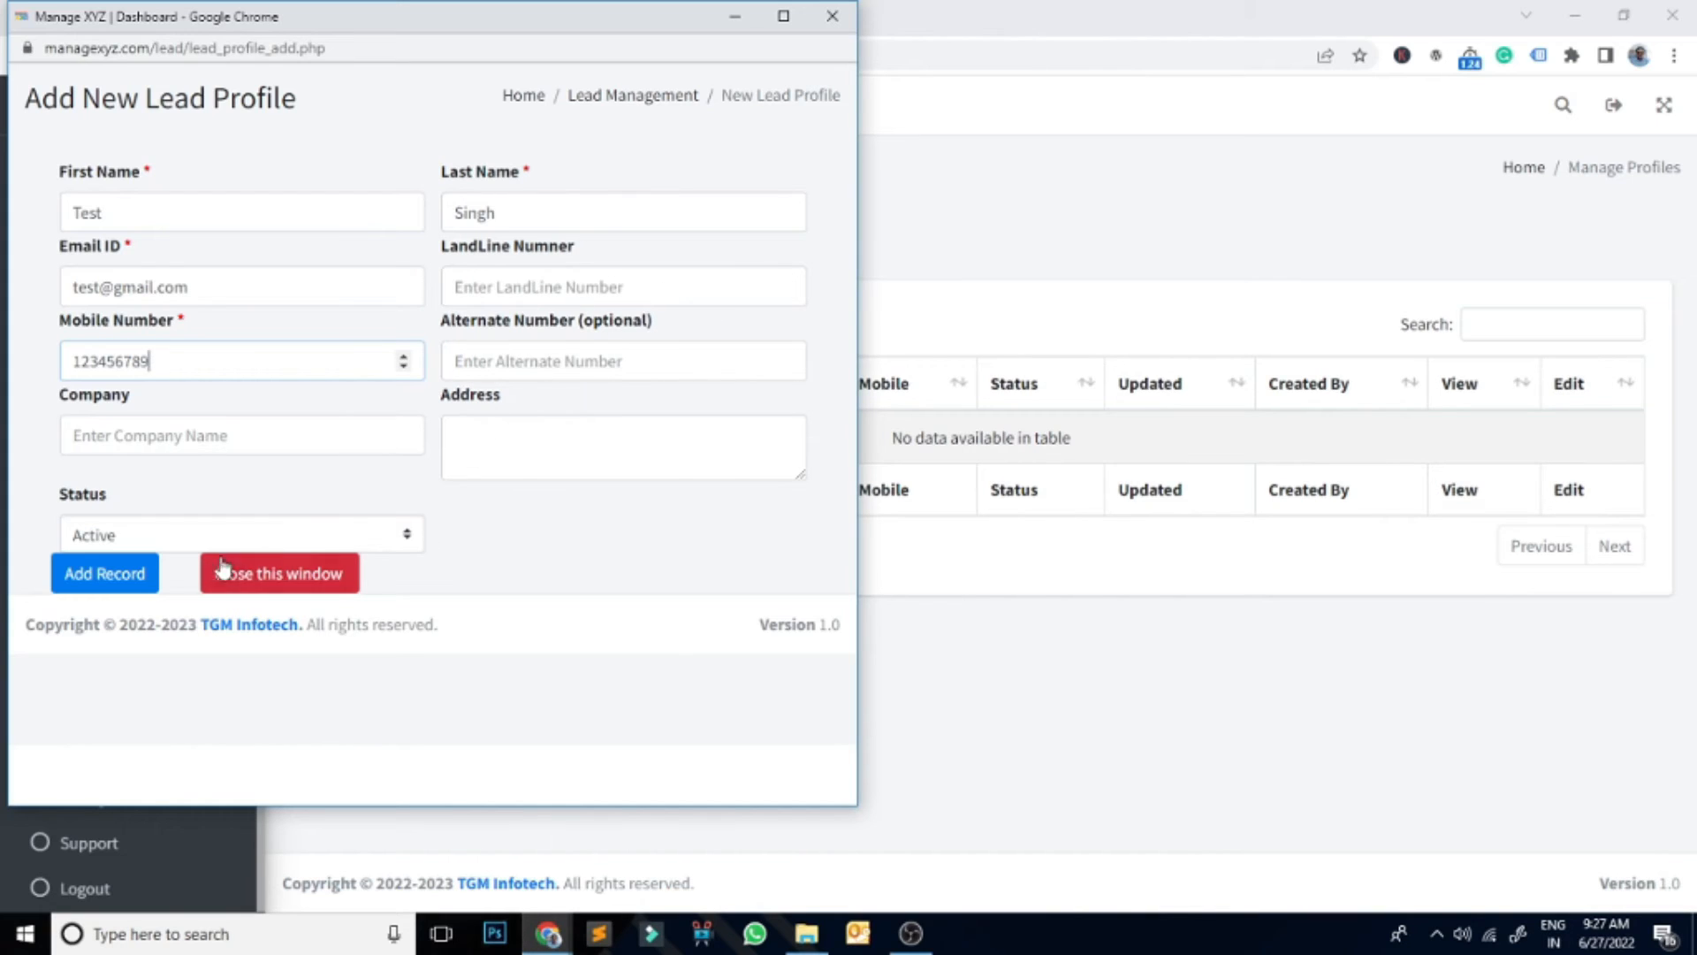
Step: Save the new profile as record 20 and return to Manage Leads
click(75, 584)
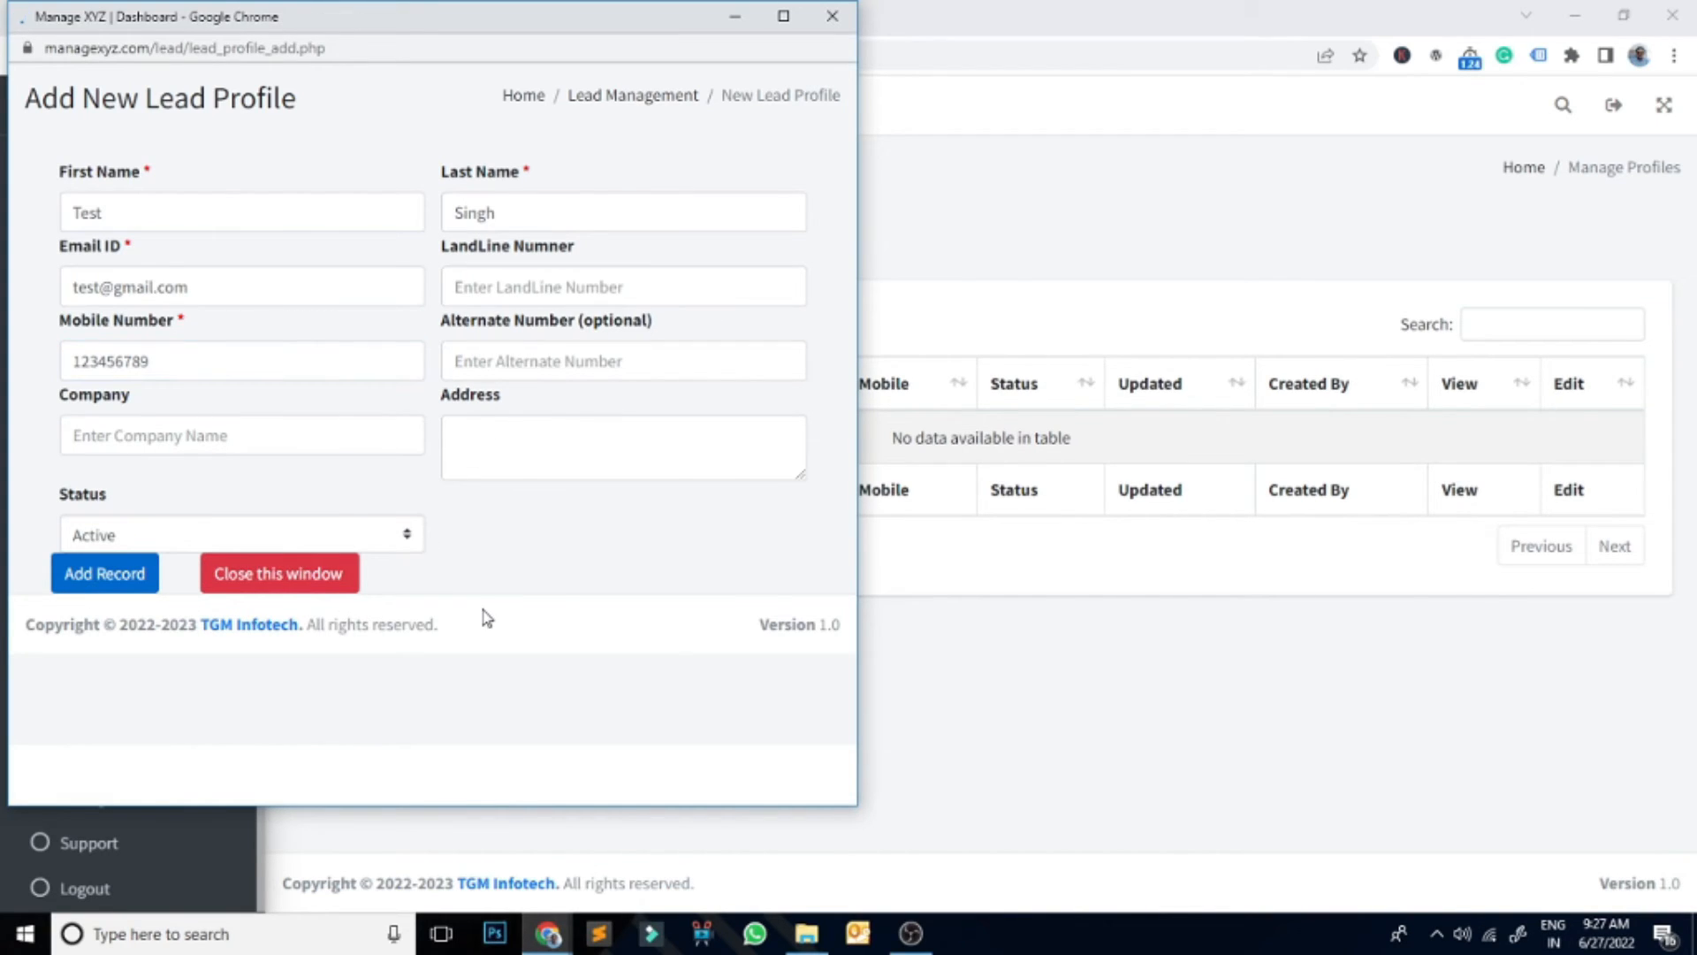
click(281, 624)
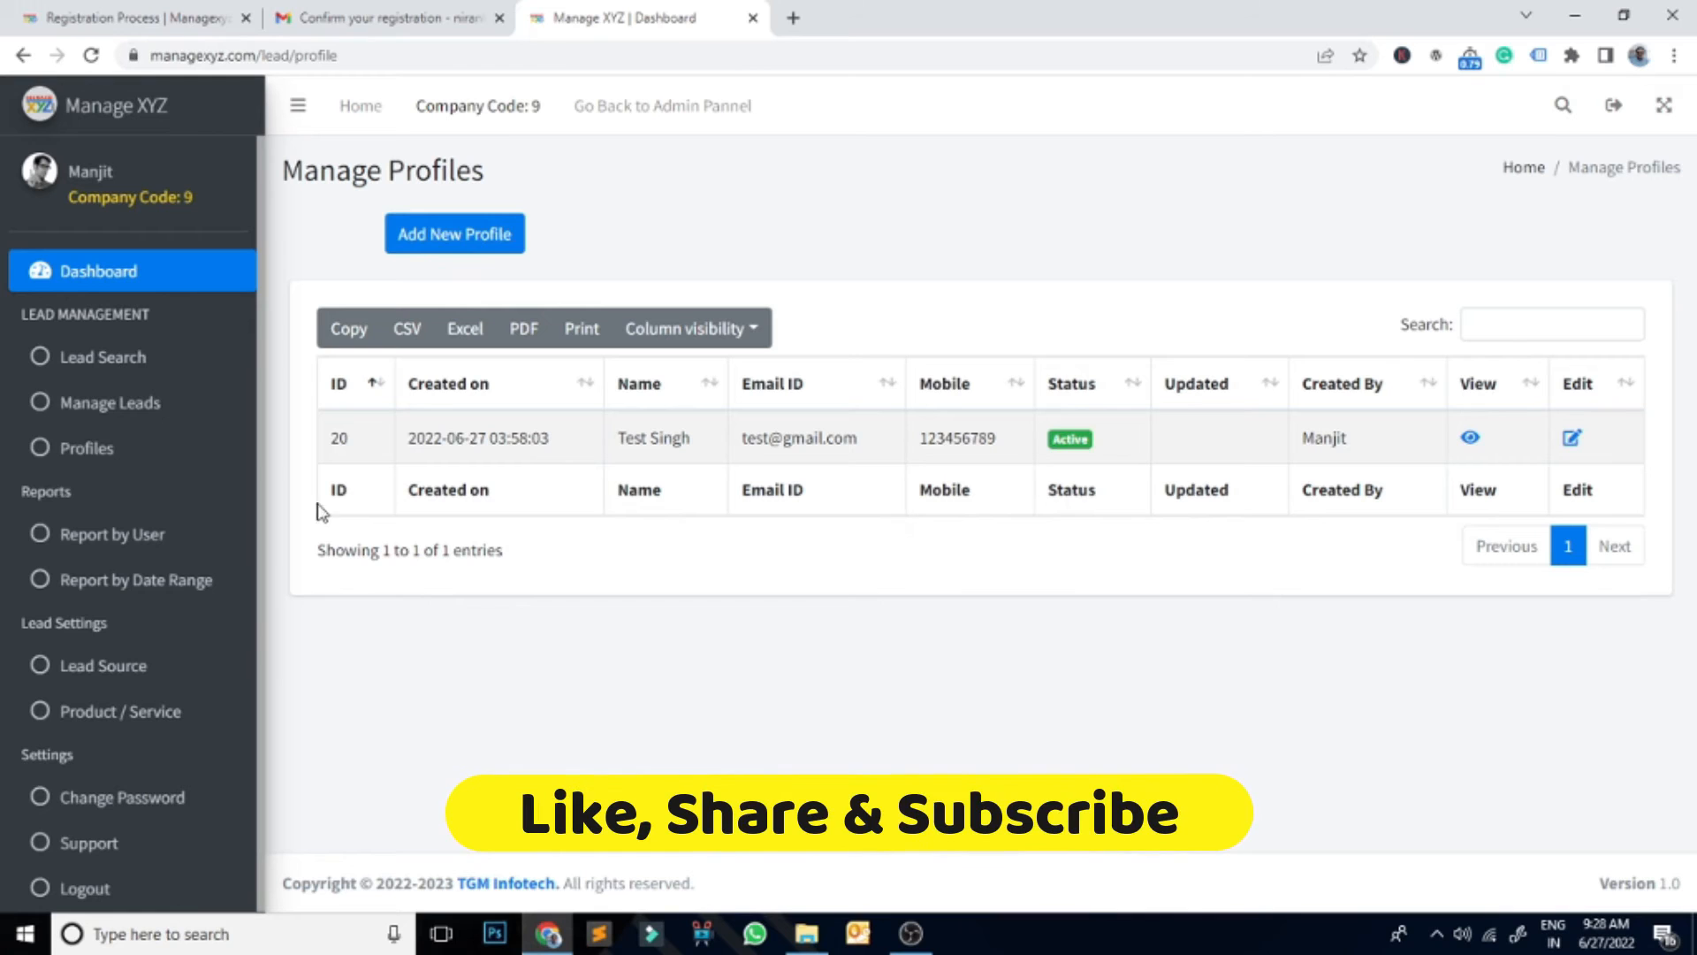
click(81, 421)
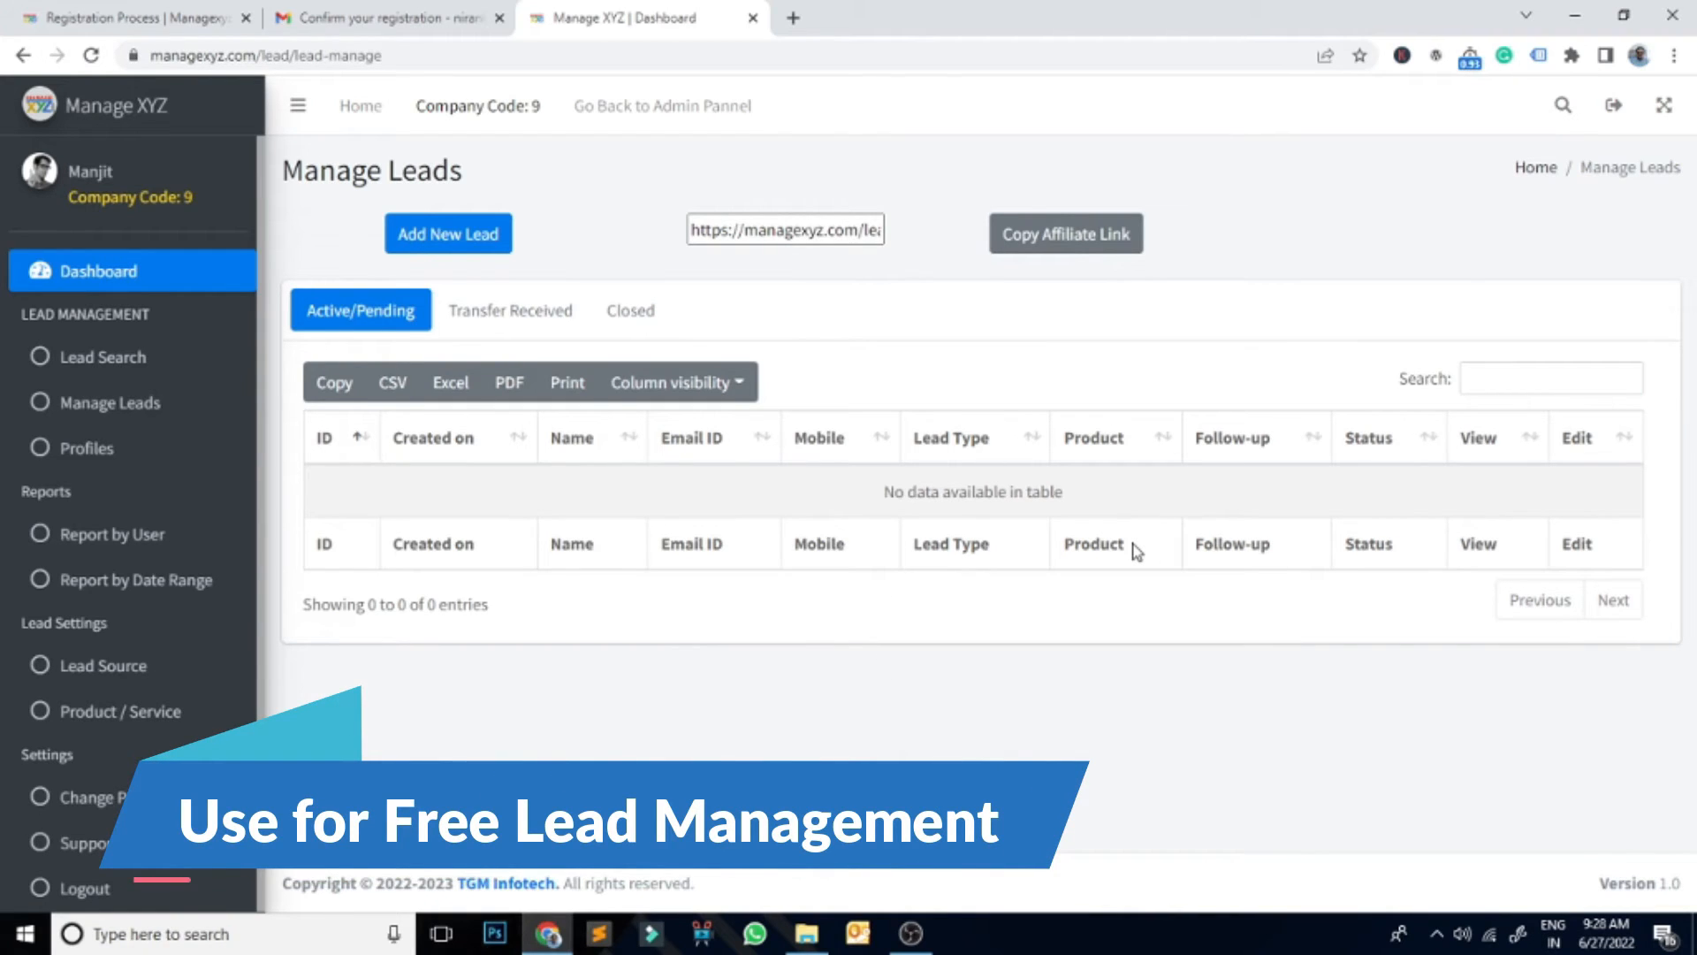
Step: Replace lead profile 20's email address with a new one, update it, and return to Manage Leads
click(105, 448)
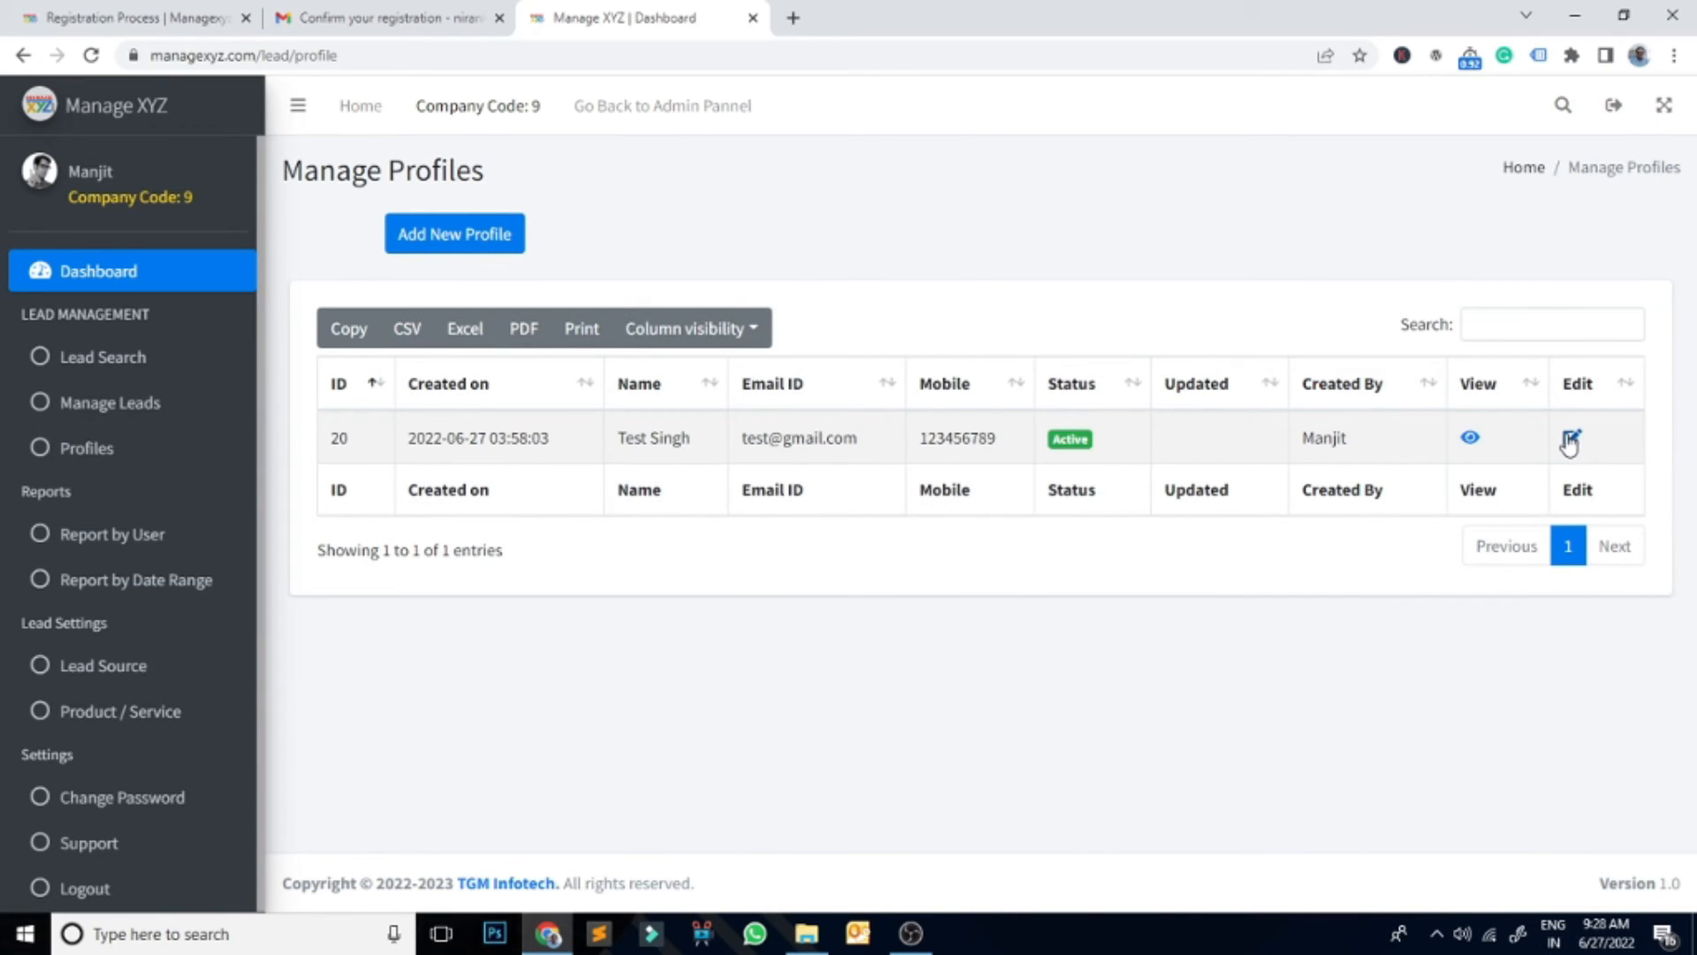
click(1567, 441)
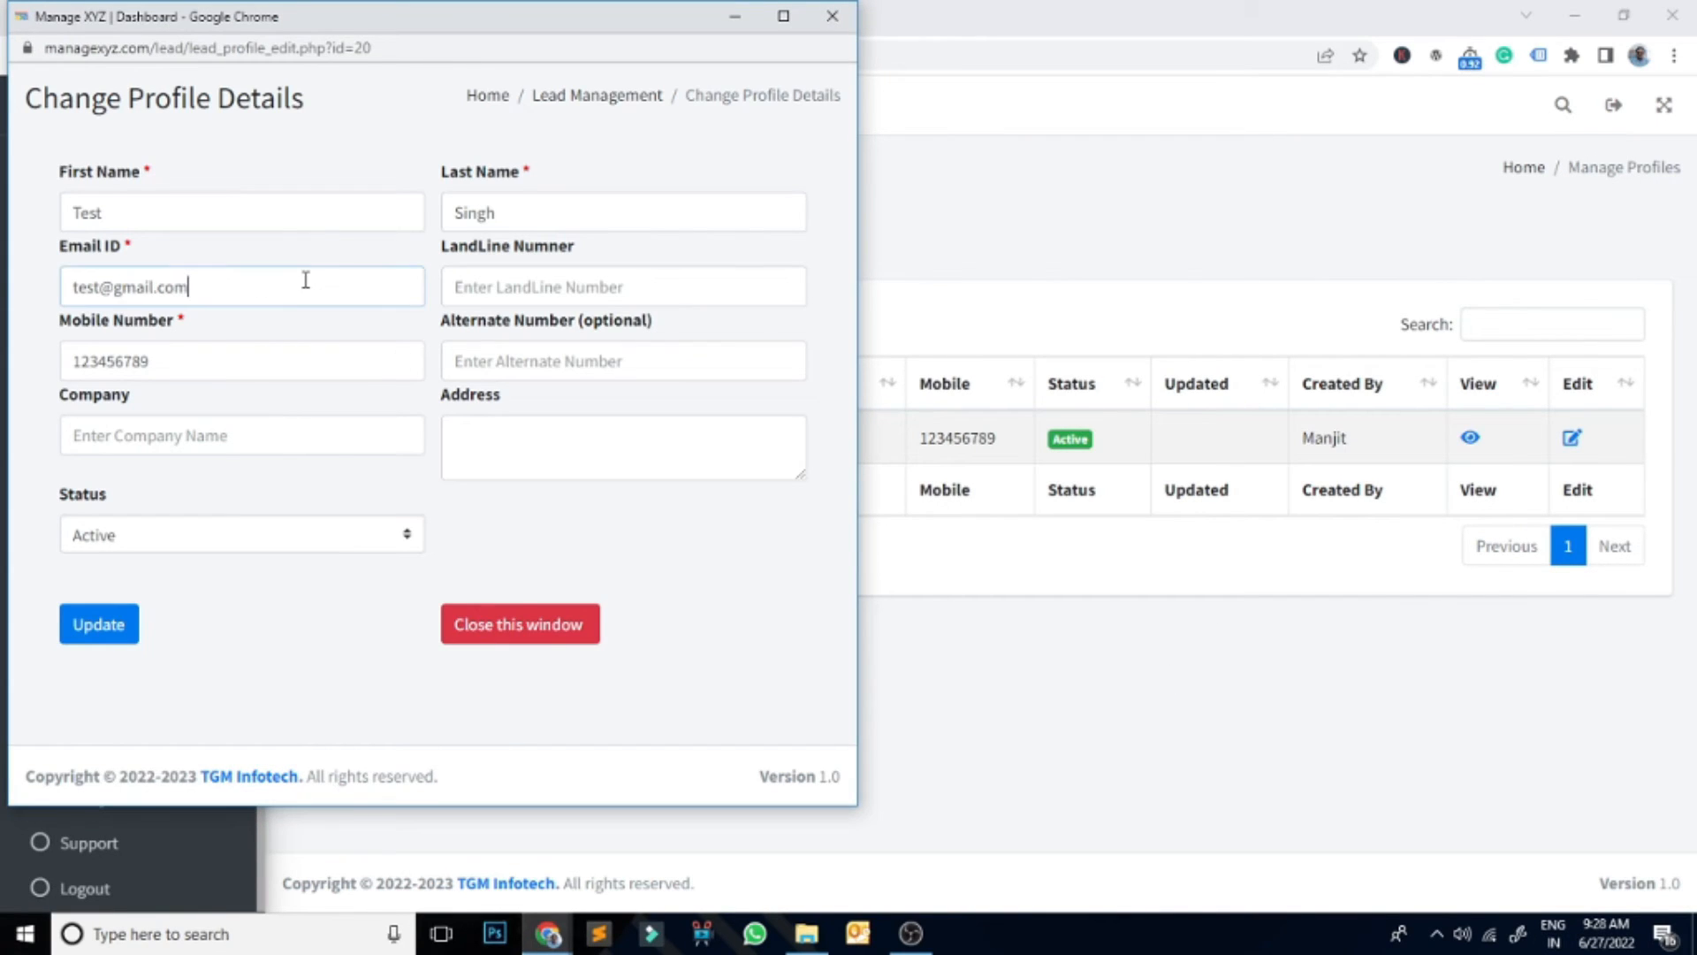
drag(306, 280, 7, 288)
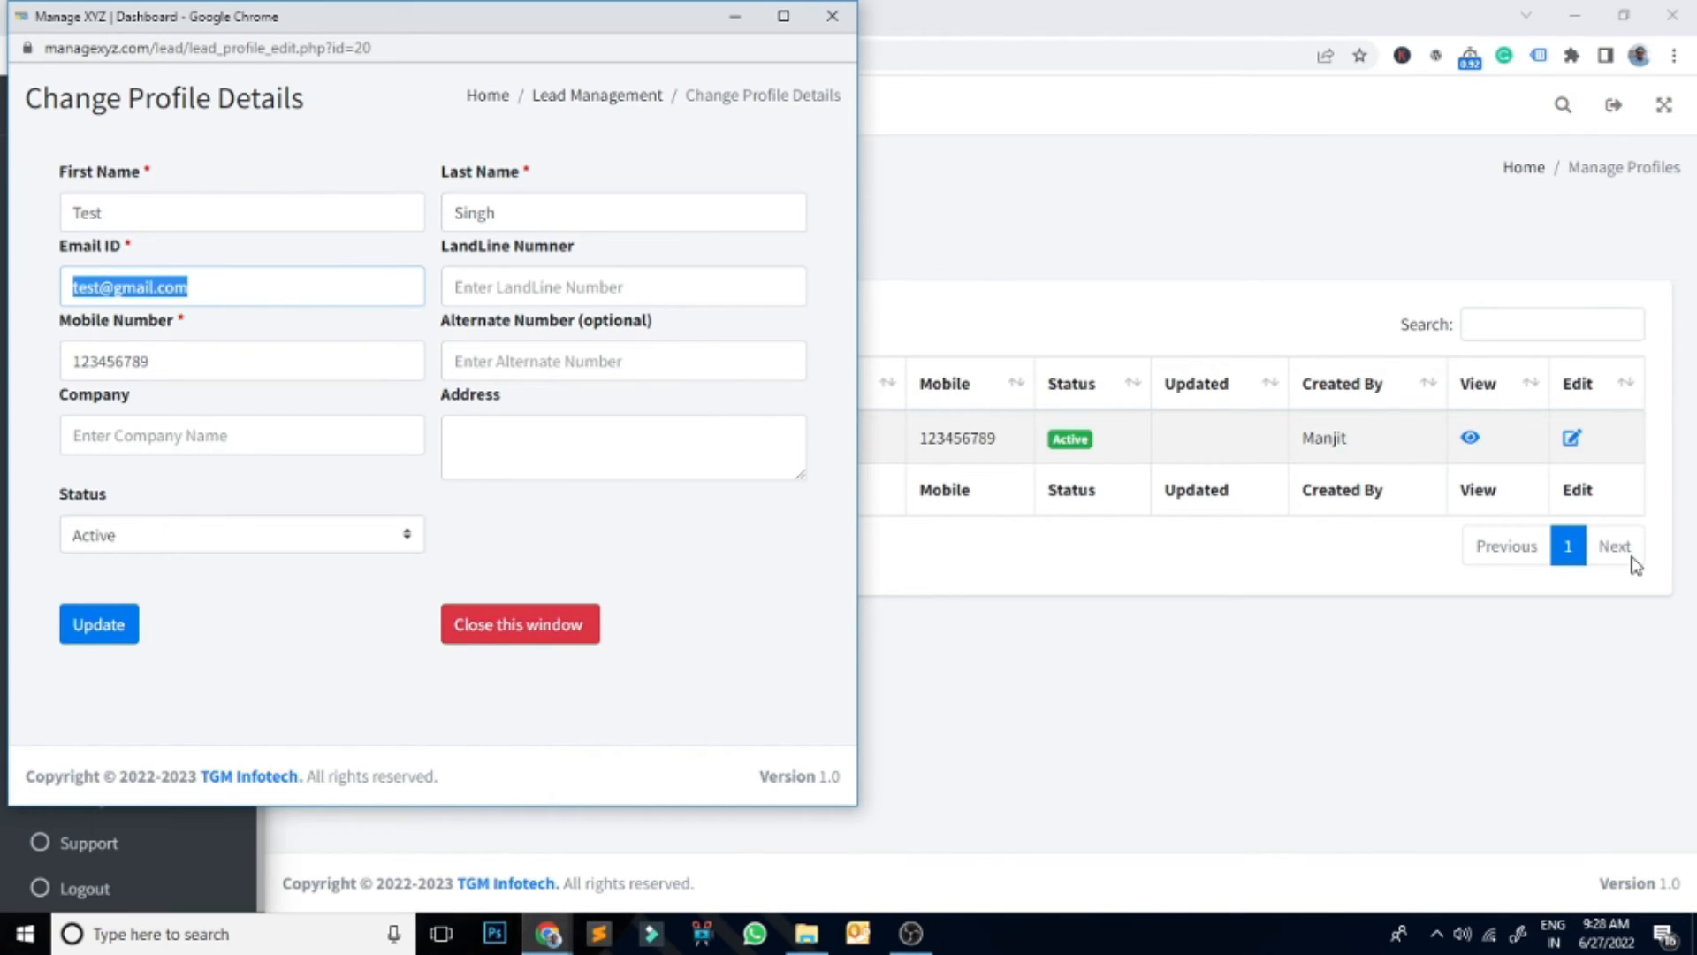
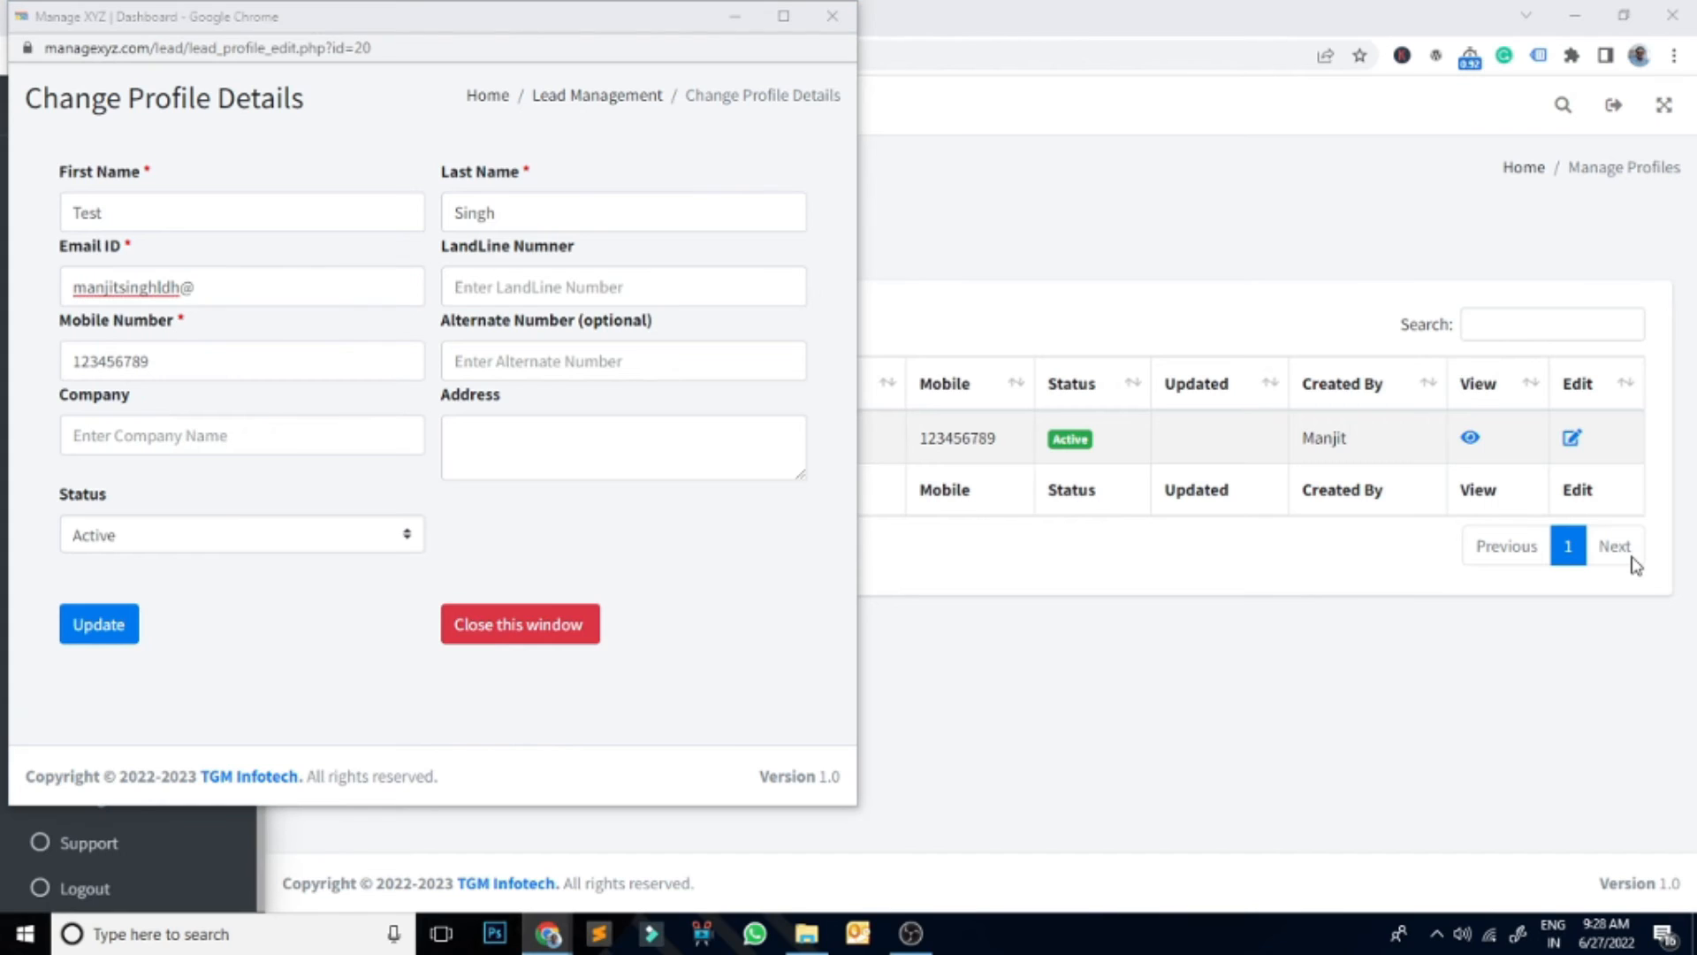
click(303, 298)
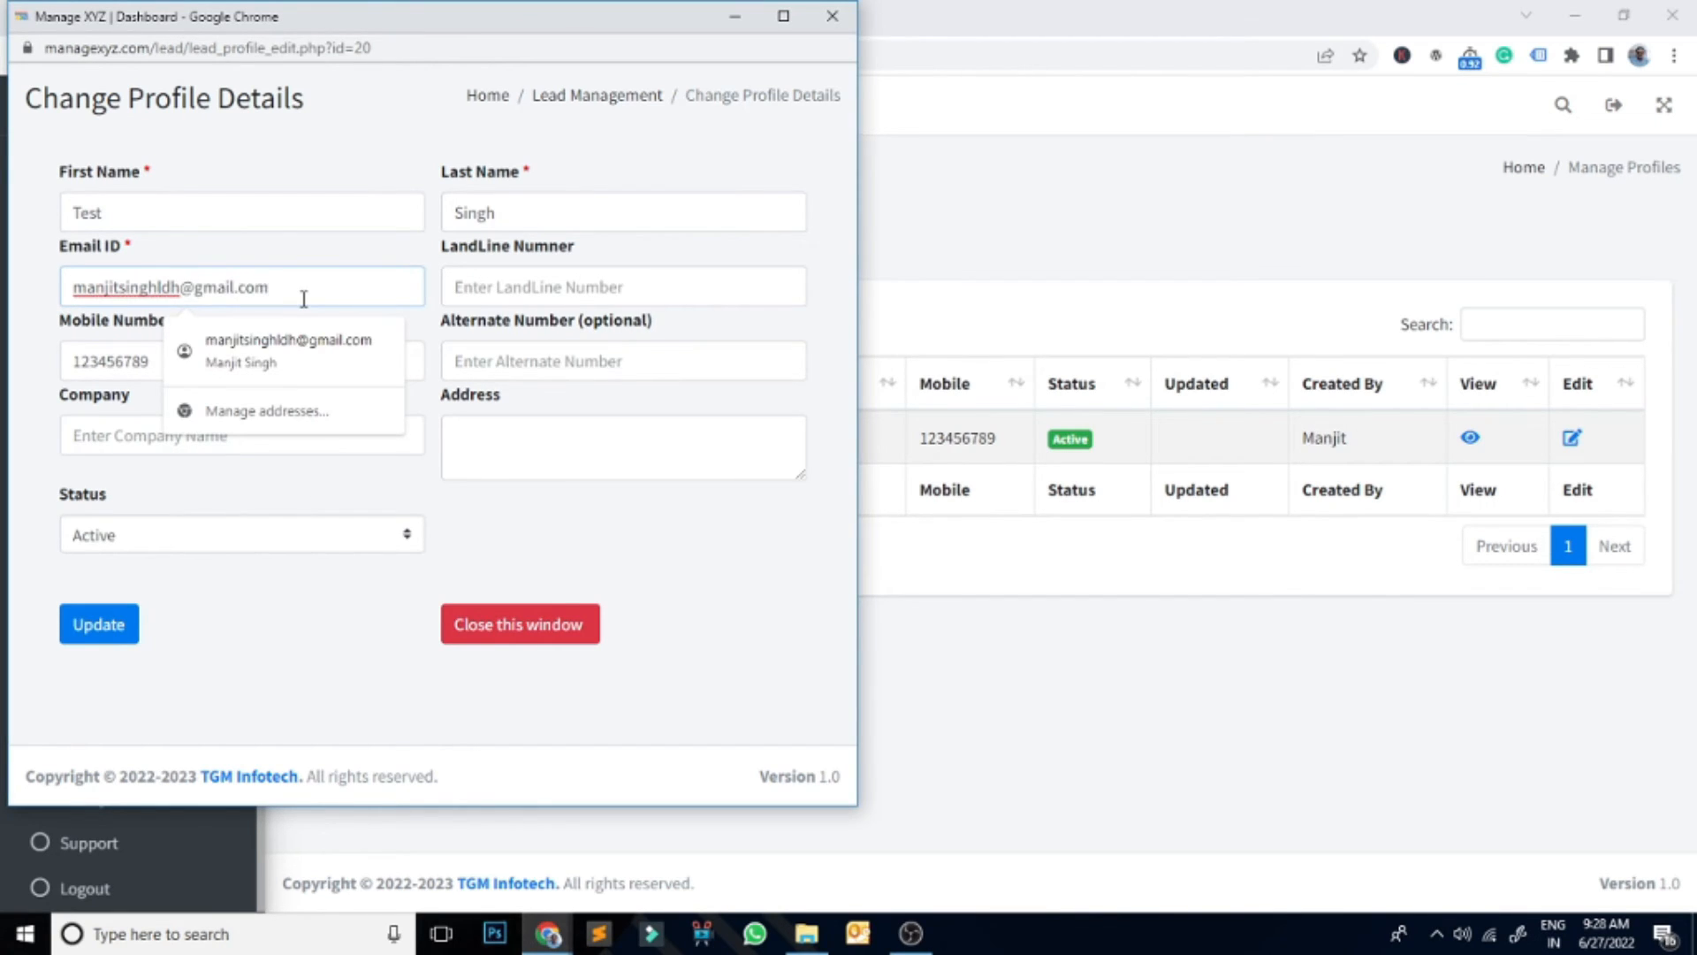
click(597, 566)
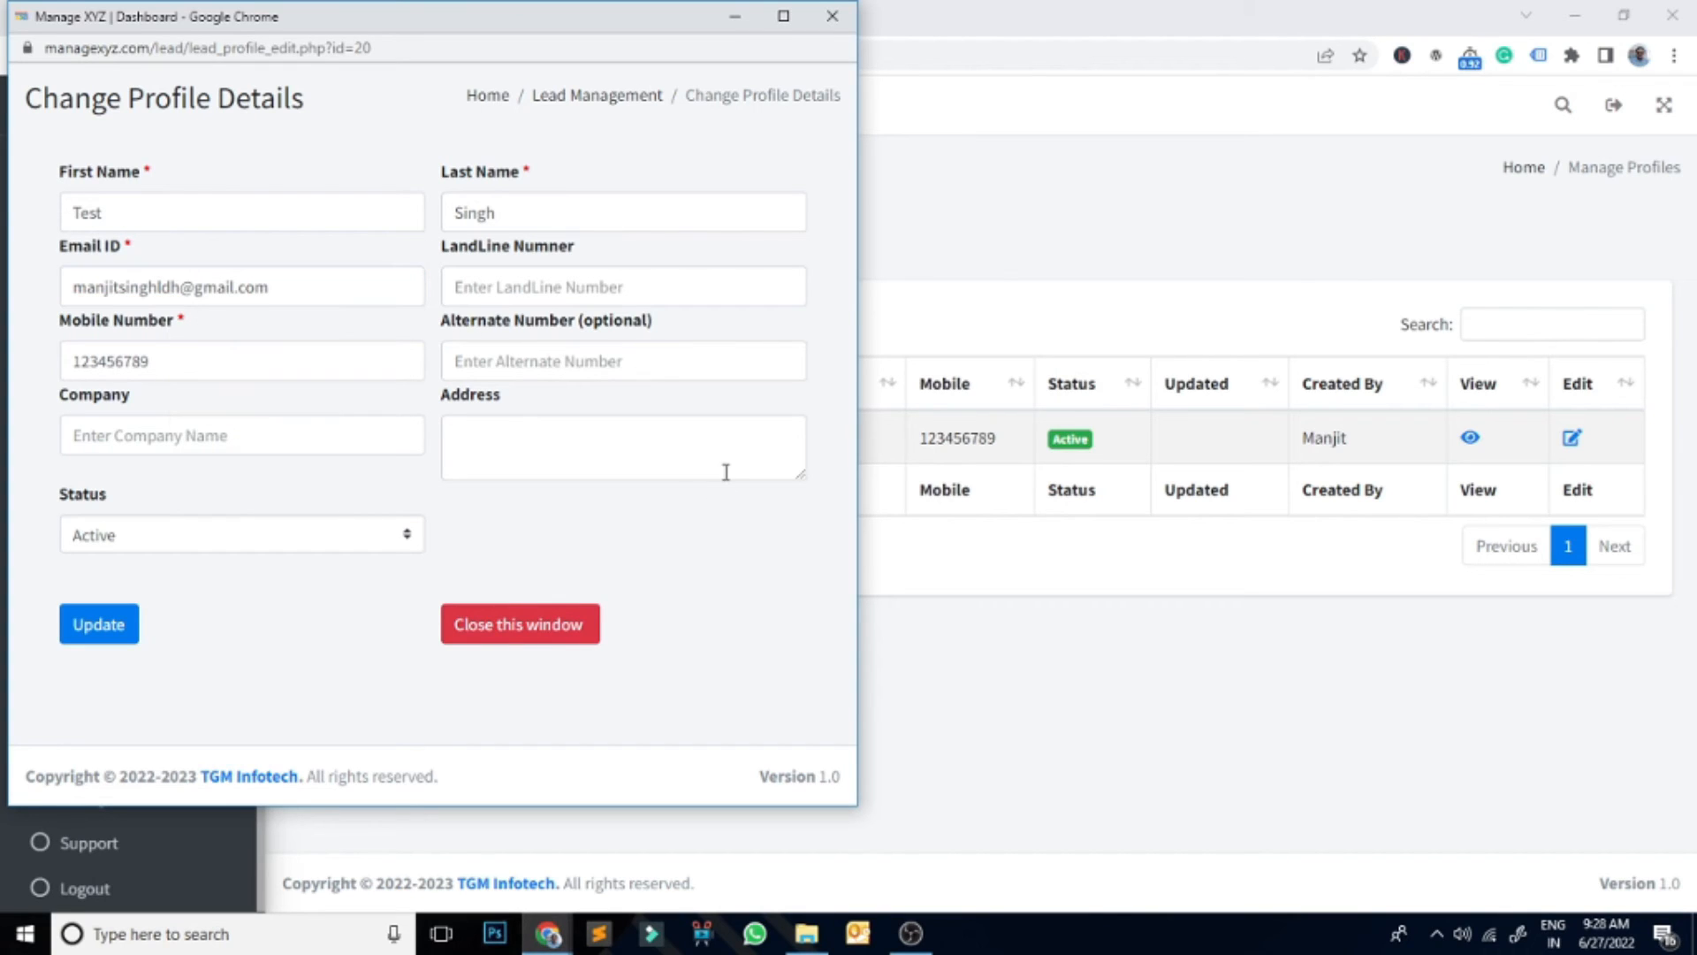
click(99, 626)
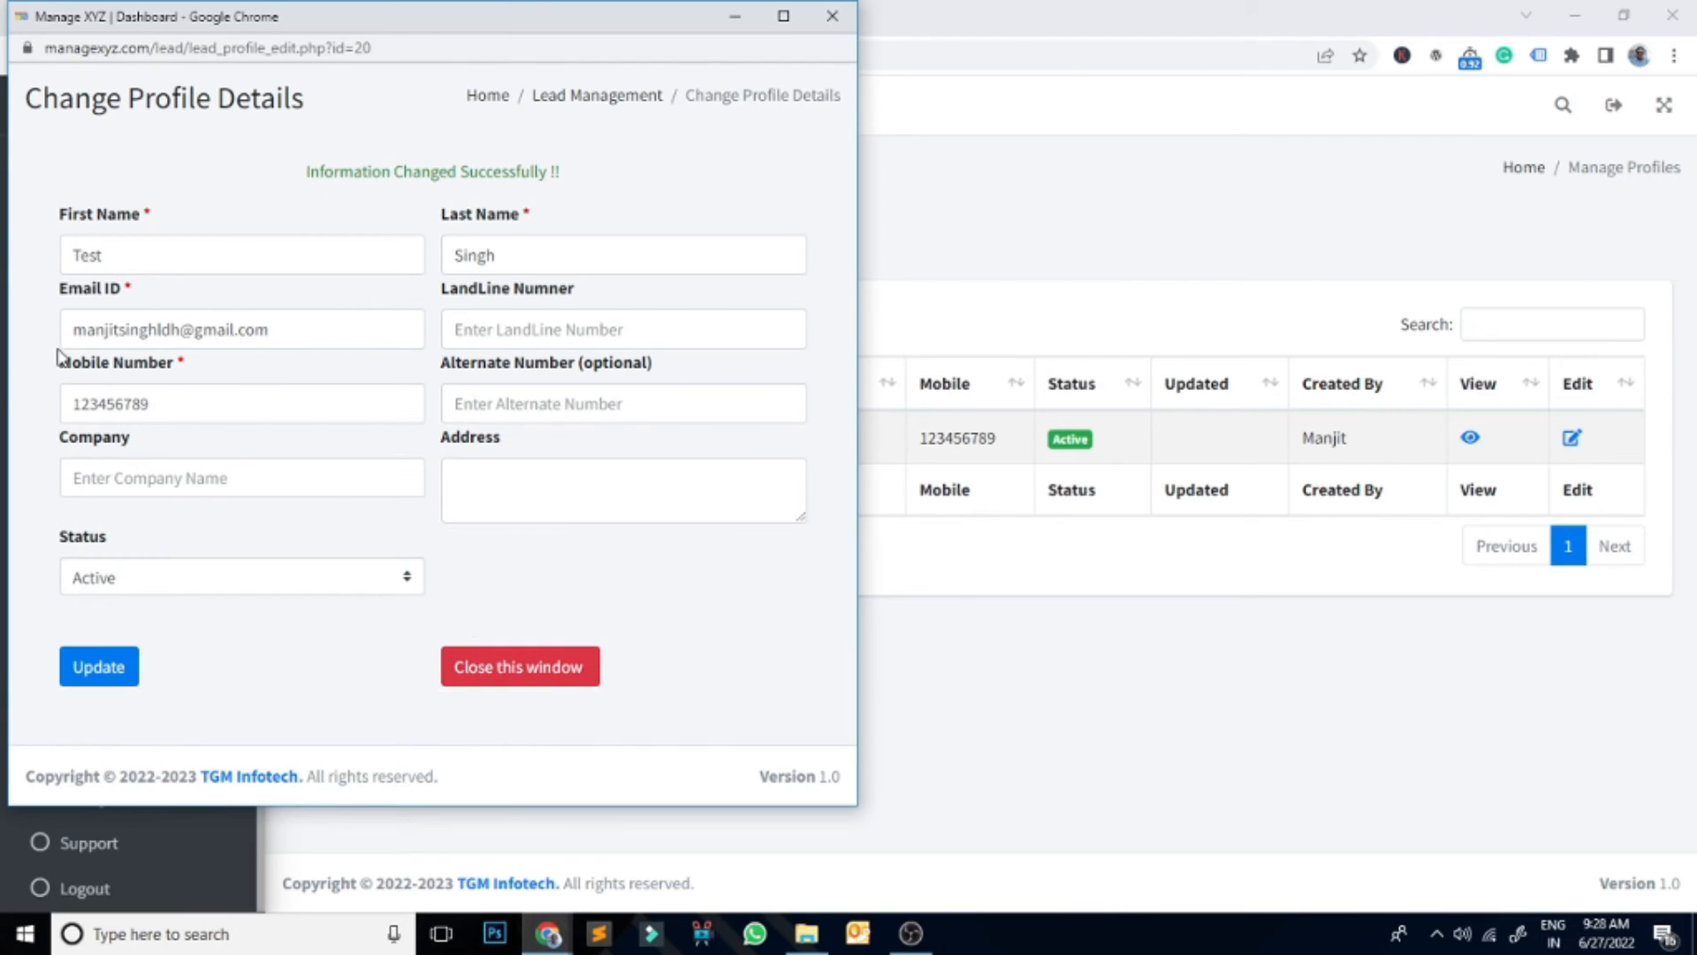
click(531, 670)
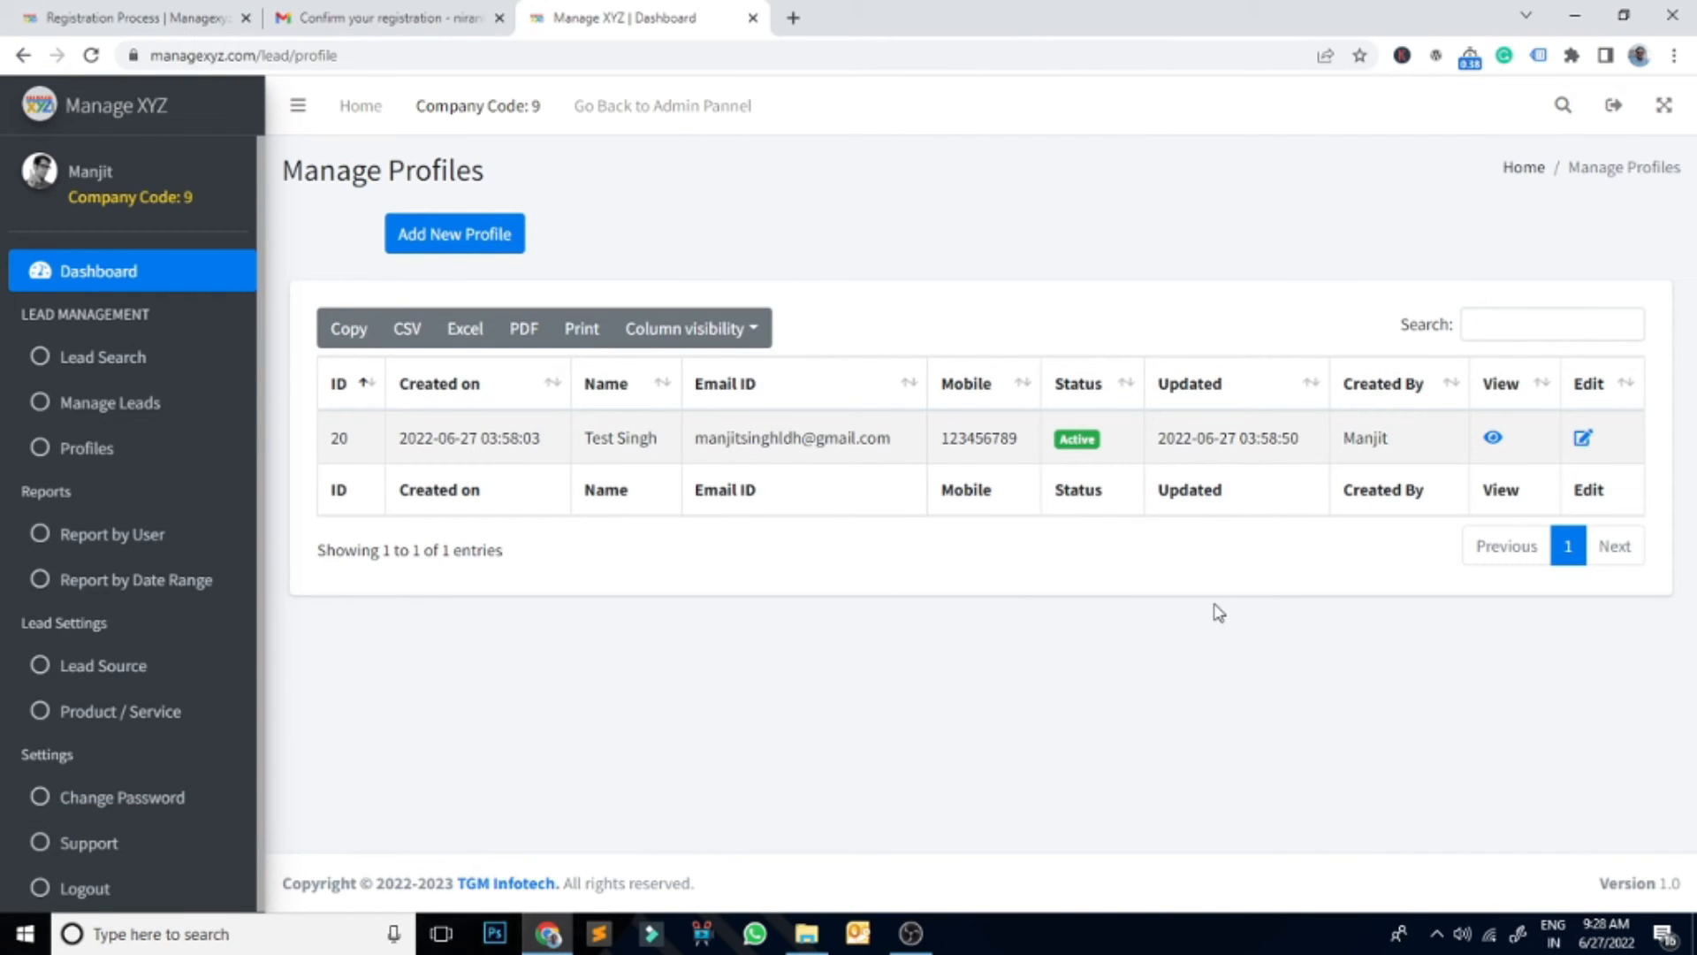
click(104, 405)
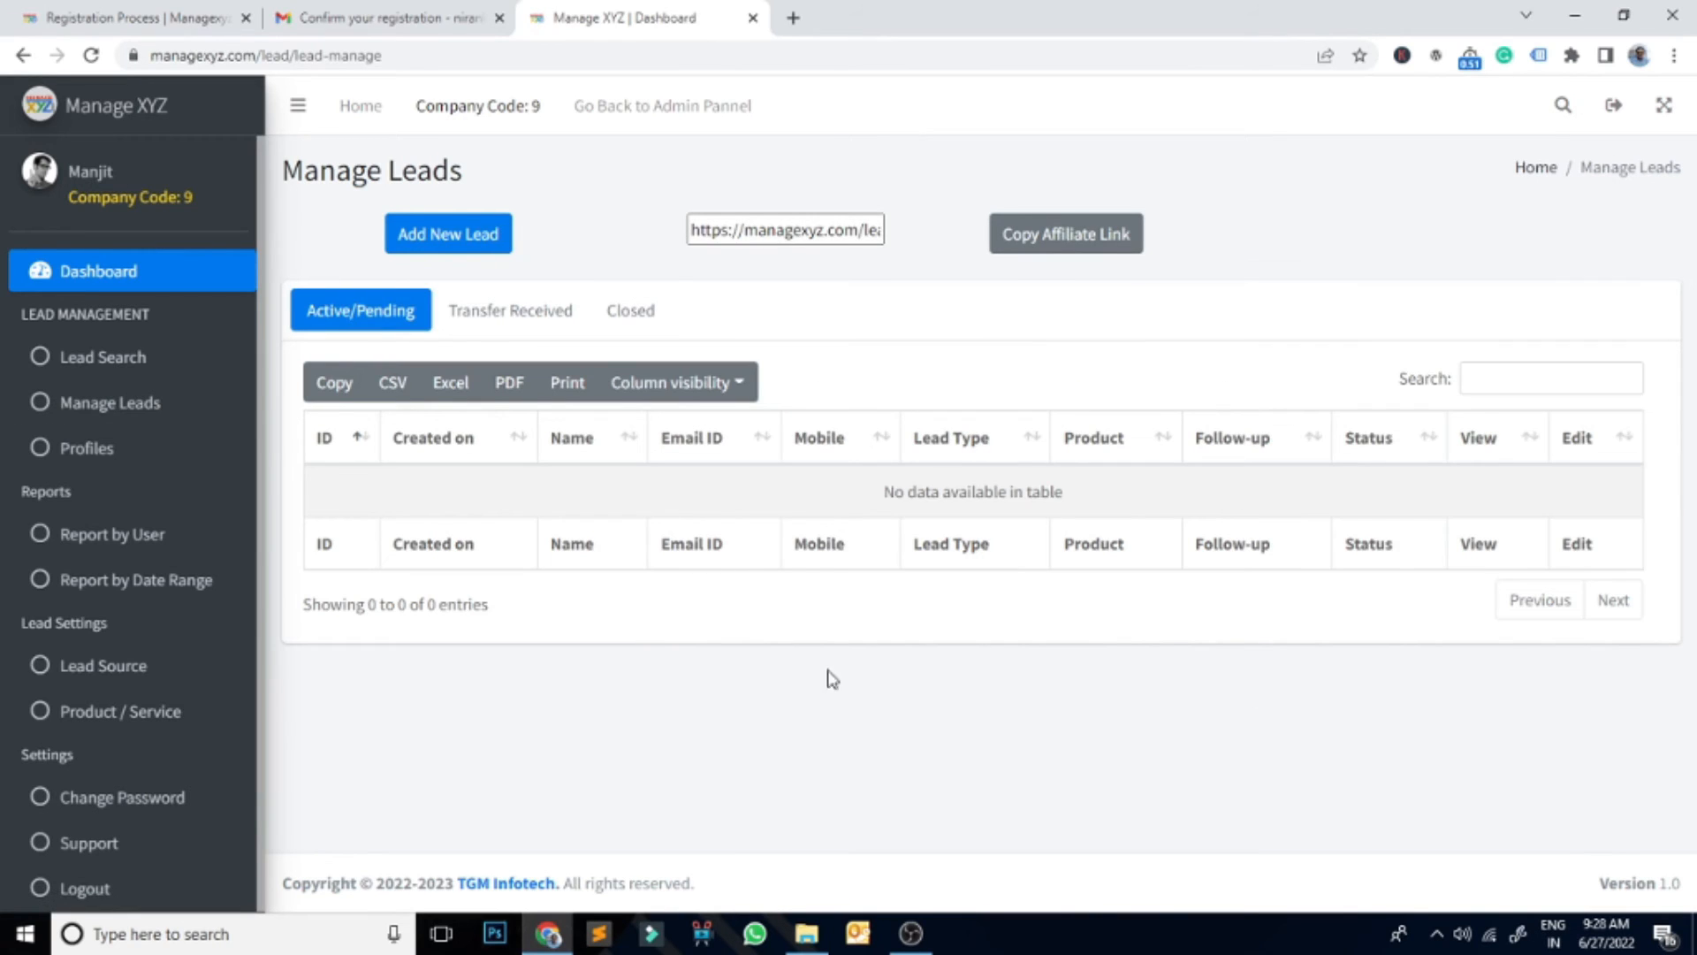
Step: Start a new lead for the client profile as a Cold YouTube lead for CCNA 200-301
click(448, 241)
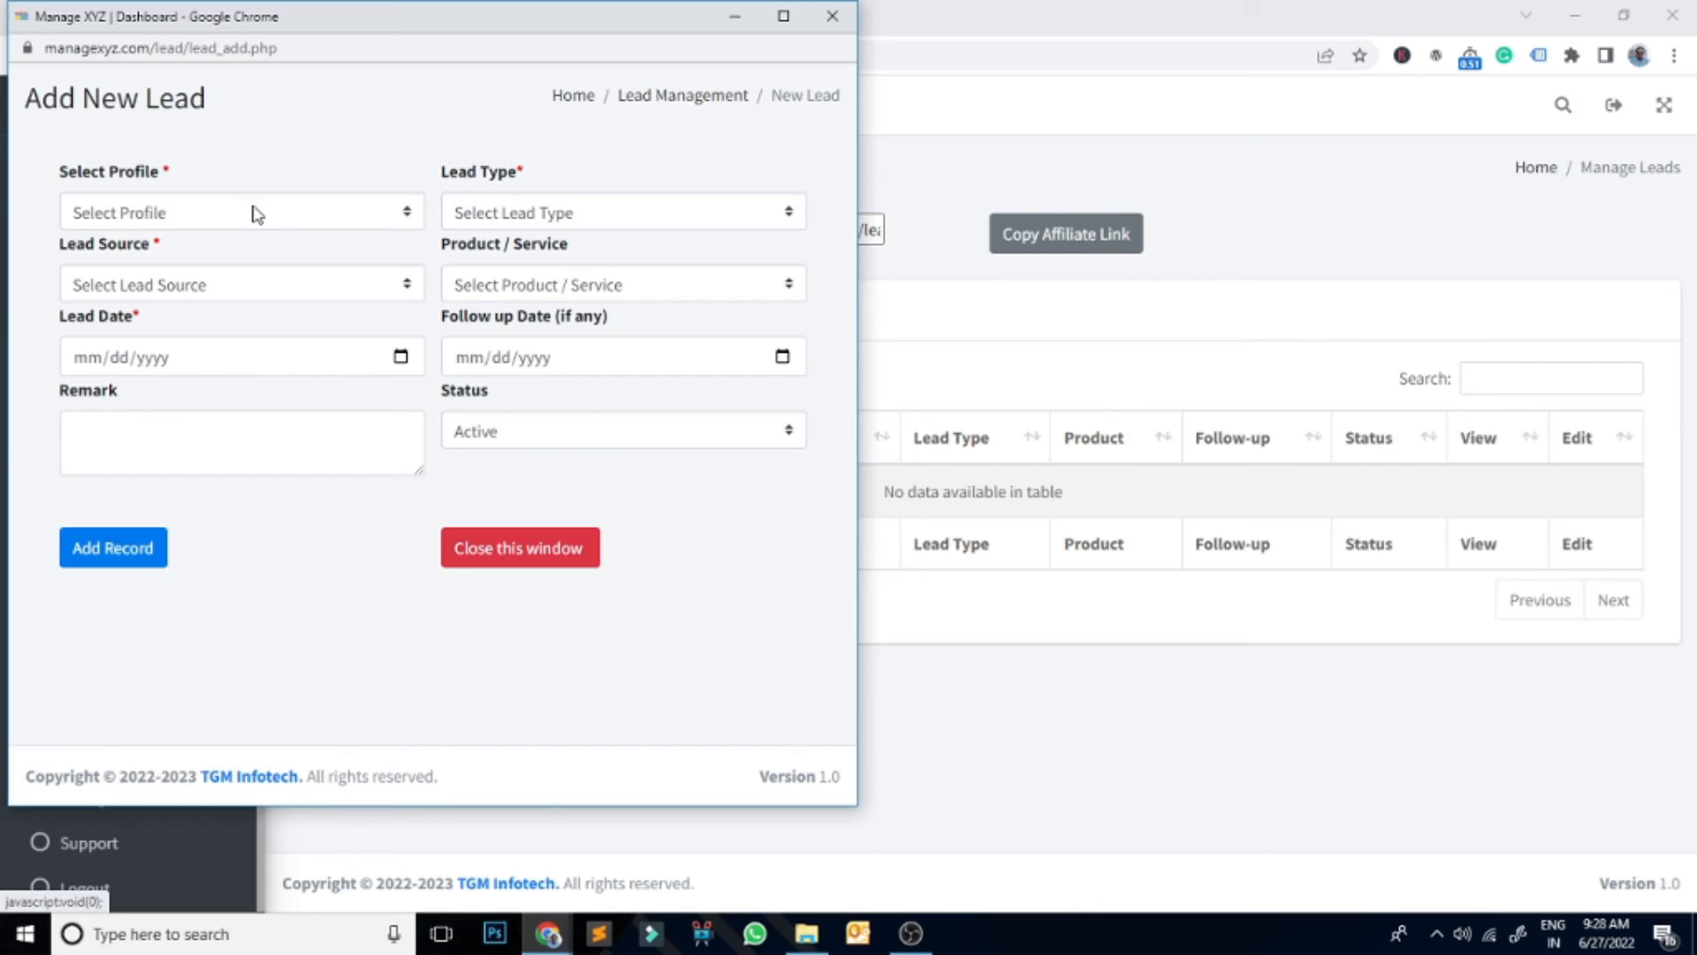
click(334, 211)
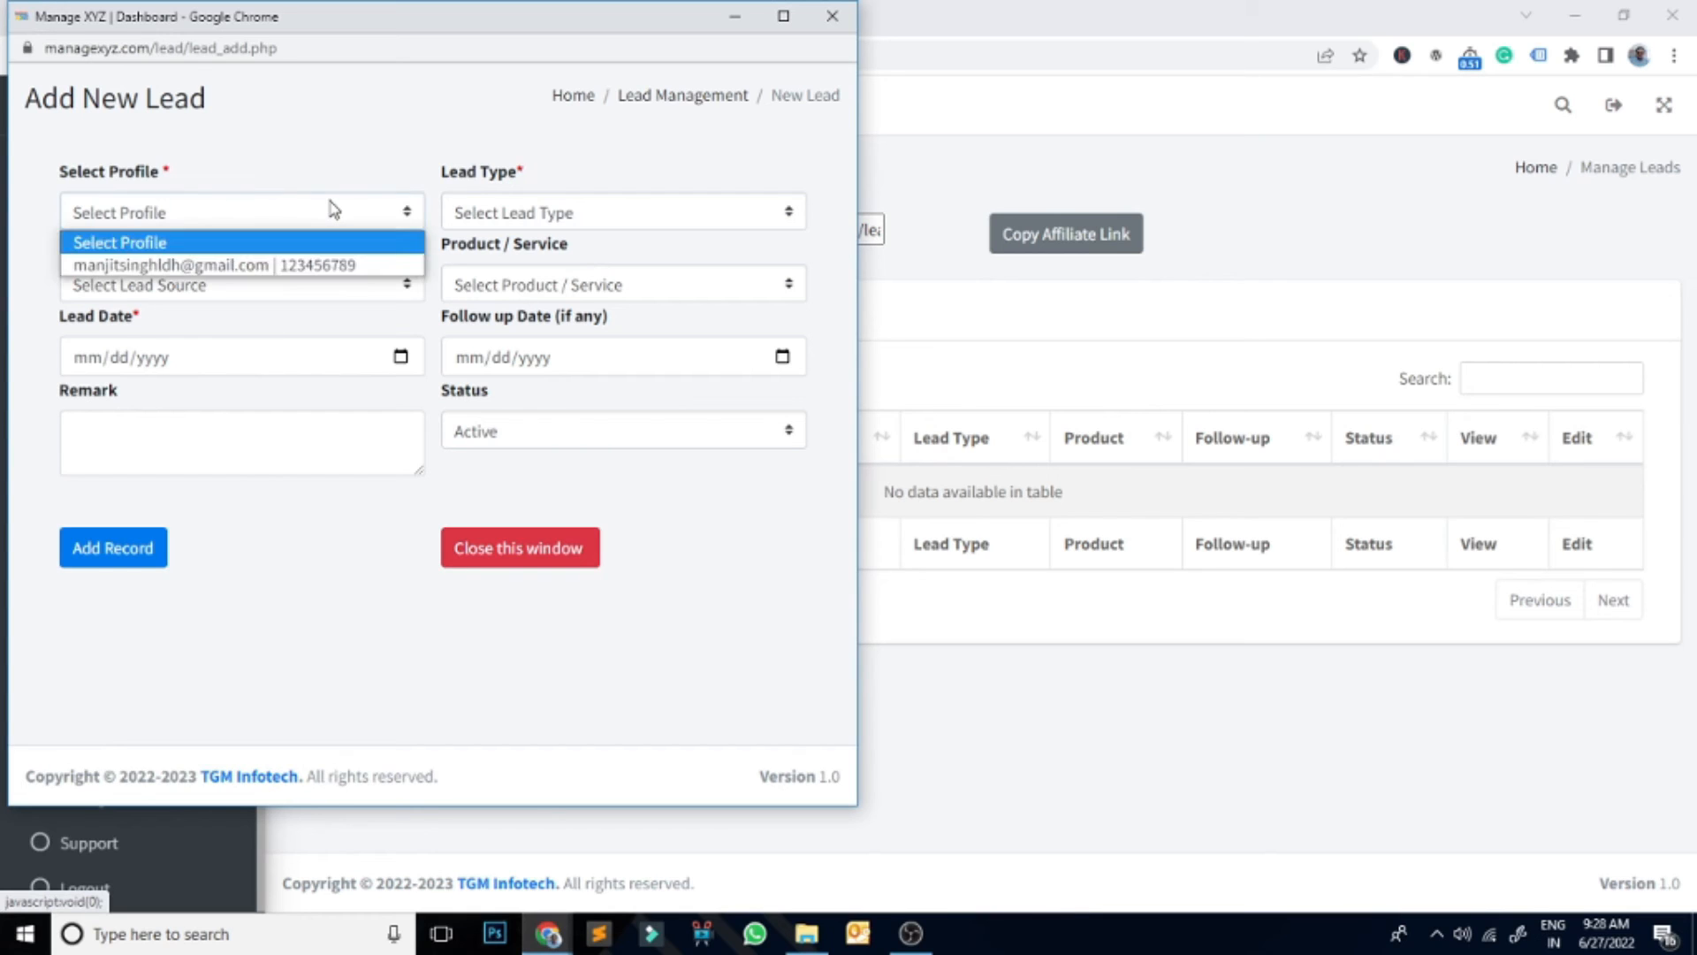
click(256, 265)
click(681, 223)
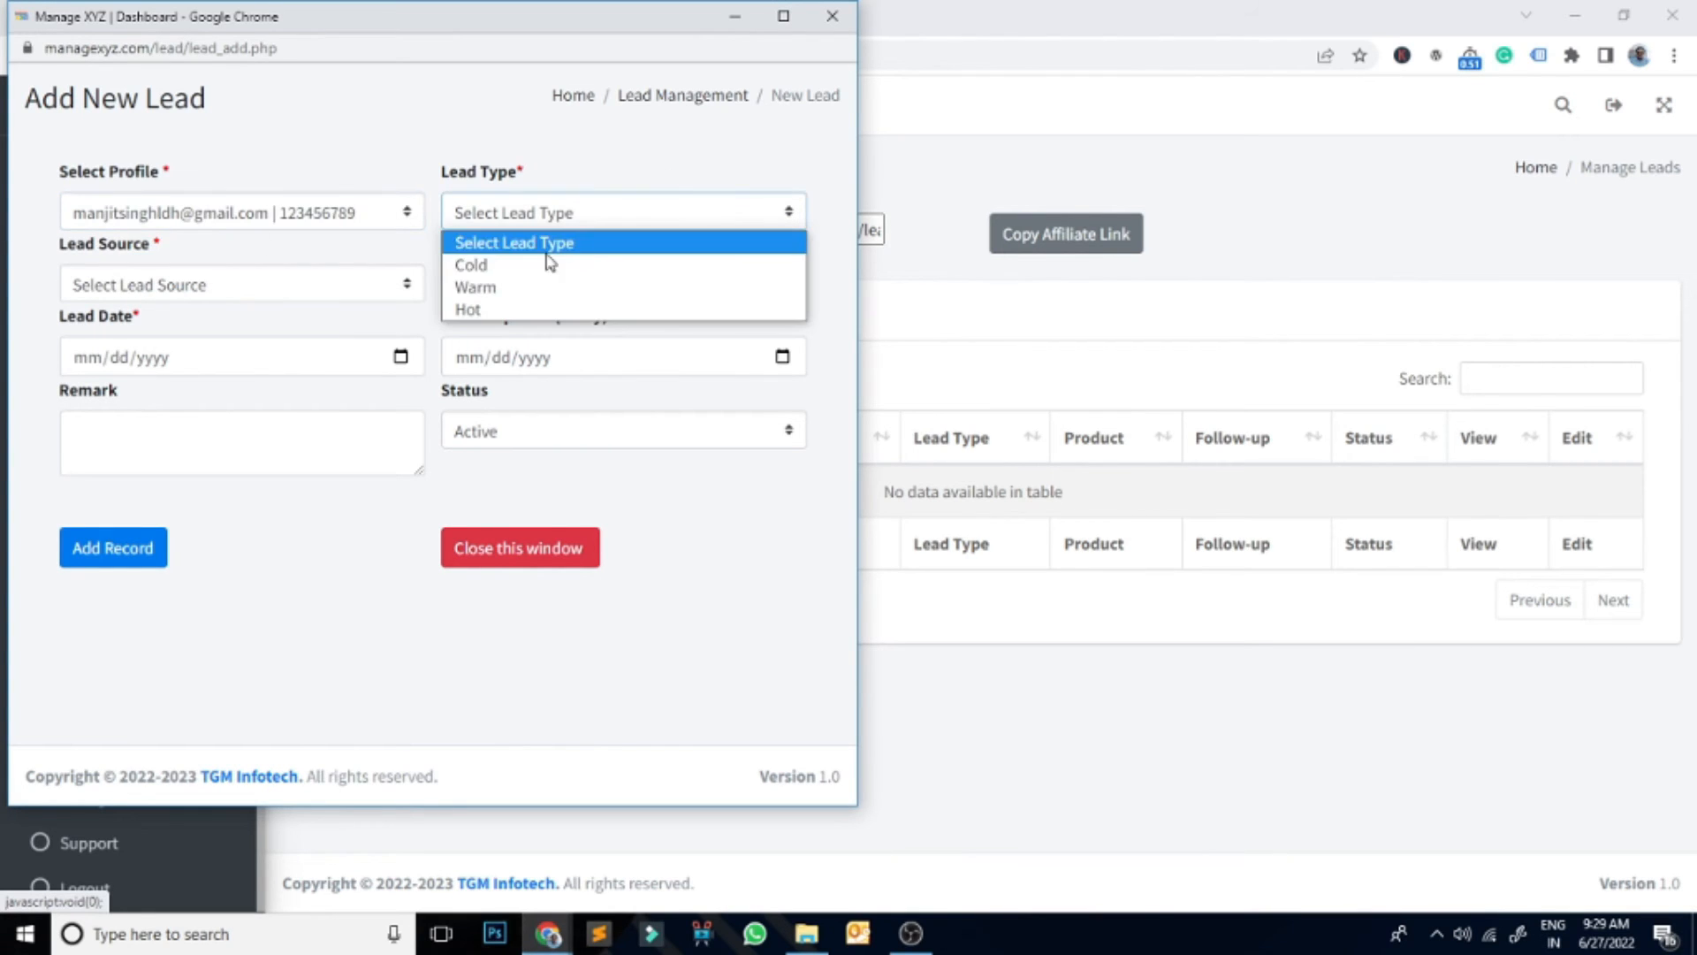
click(500, 266)
click(643, 221)
click(618, 157)
click(349, 294)
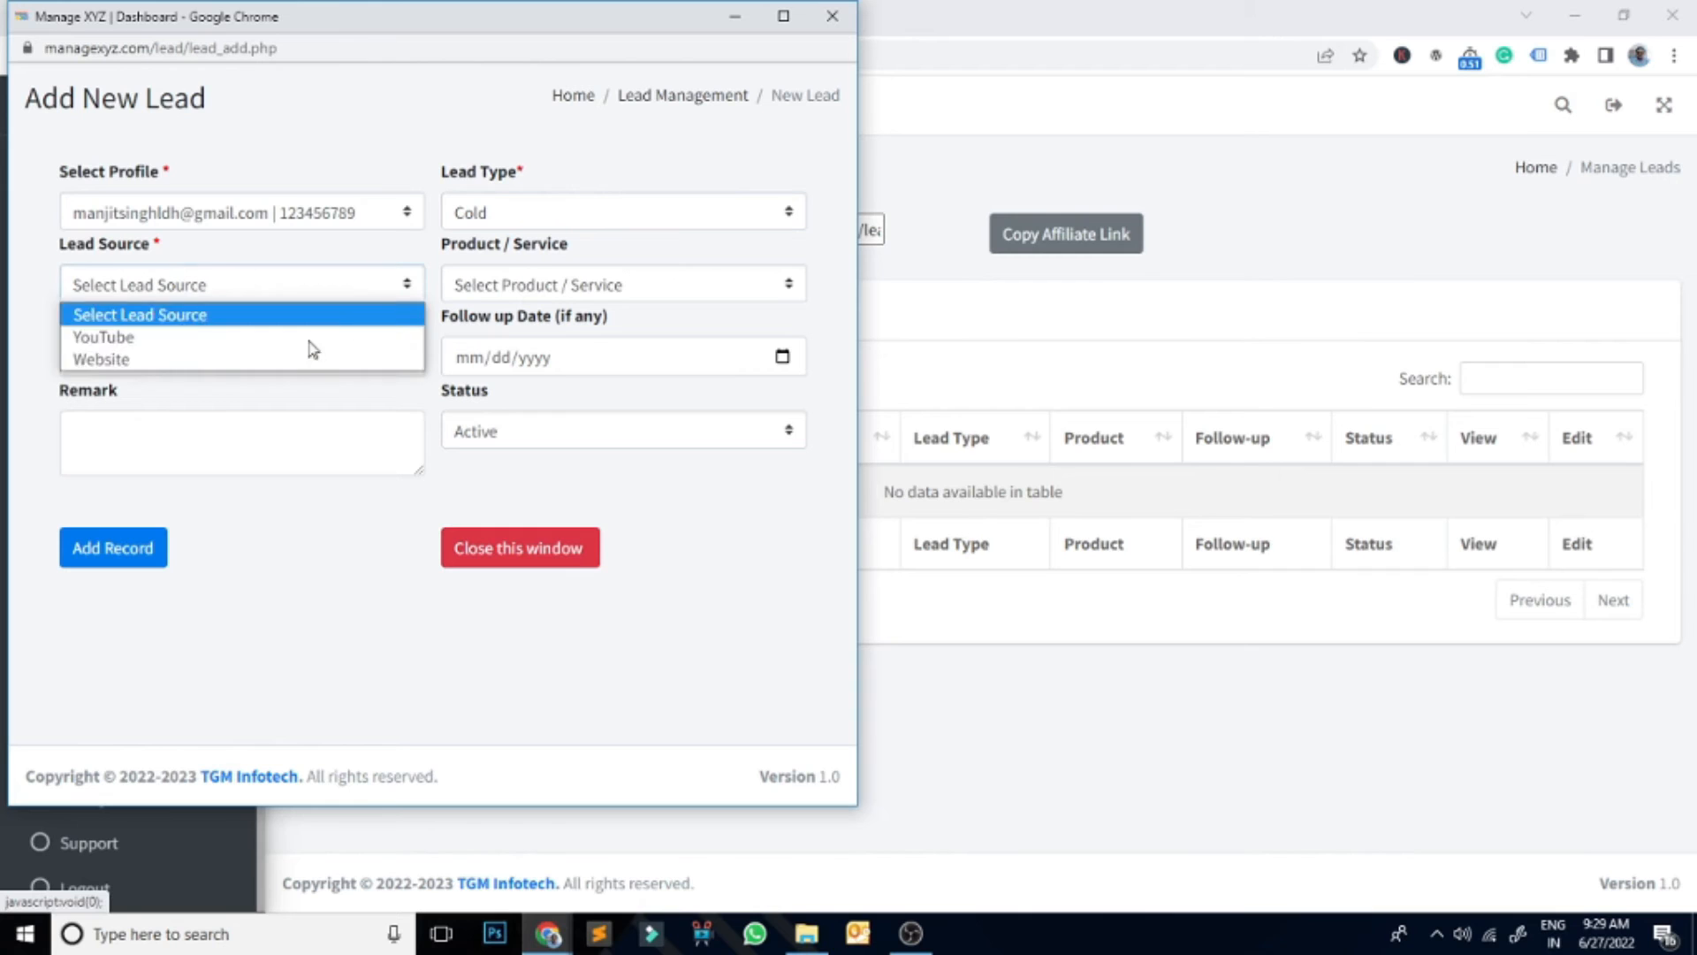
click(333, 263)
click(728, 293)
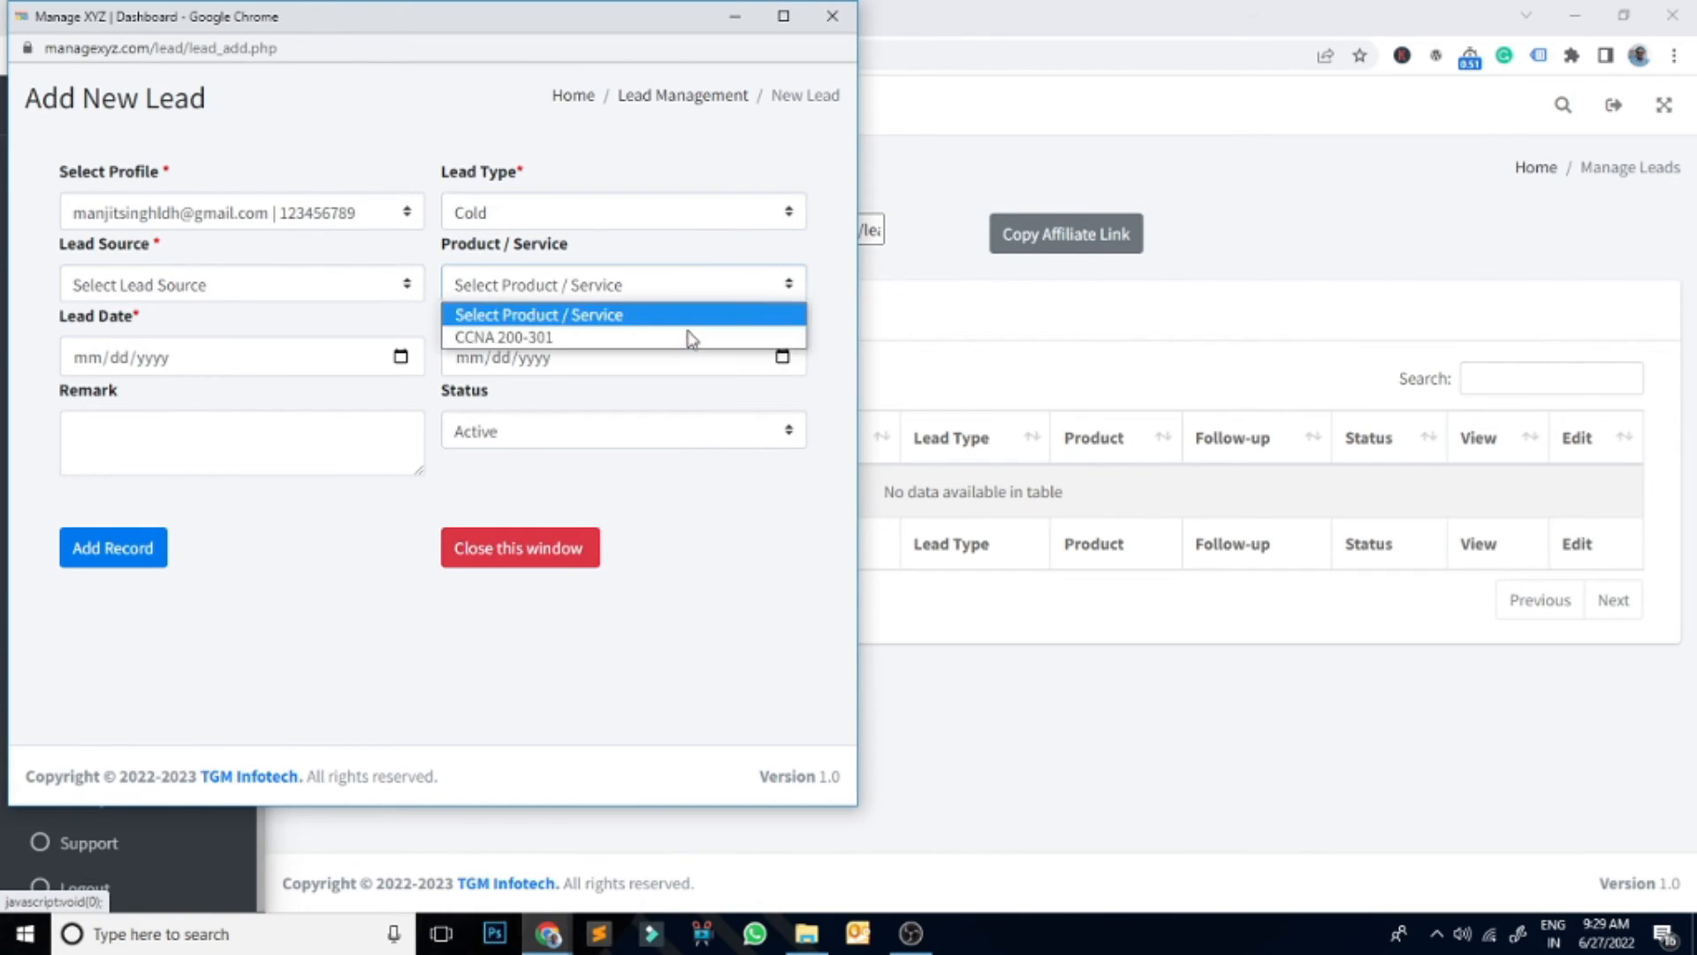
click(396, 325)
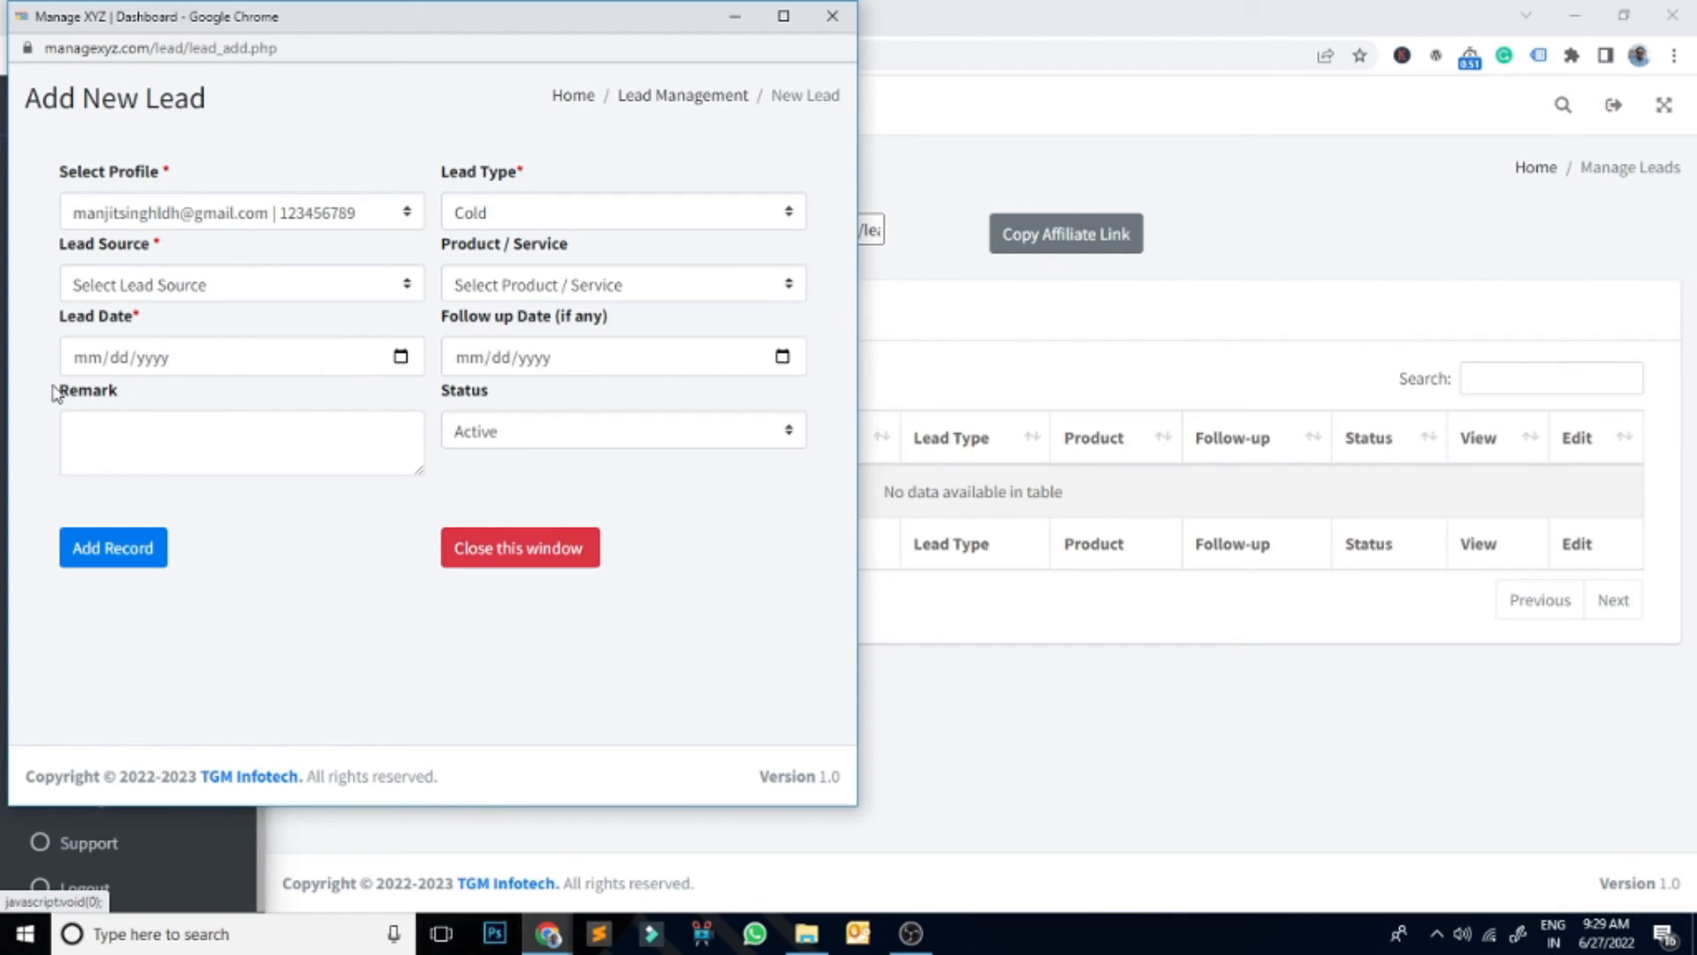
click(384, 283)
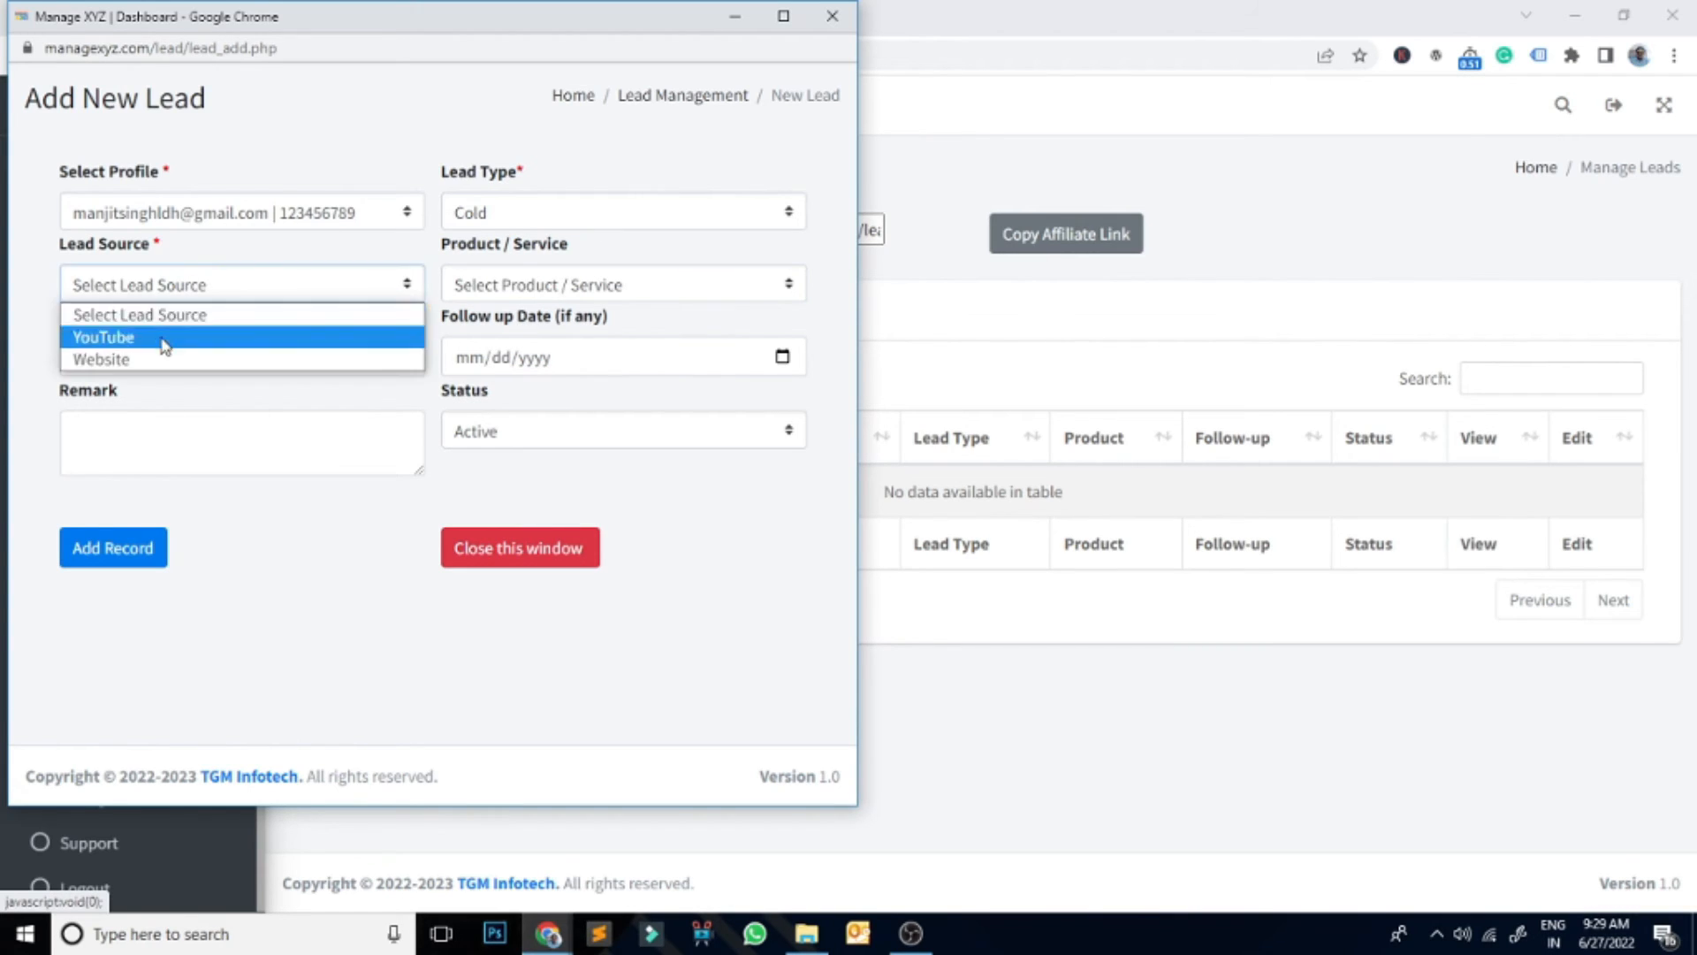
click(159, 341)
click(712, 284)
click(544, 336)
Step: Set lead date 06/27/2022 and follow-up 06/29/2022, add the fee remark, and save
click(401, 356)
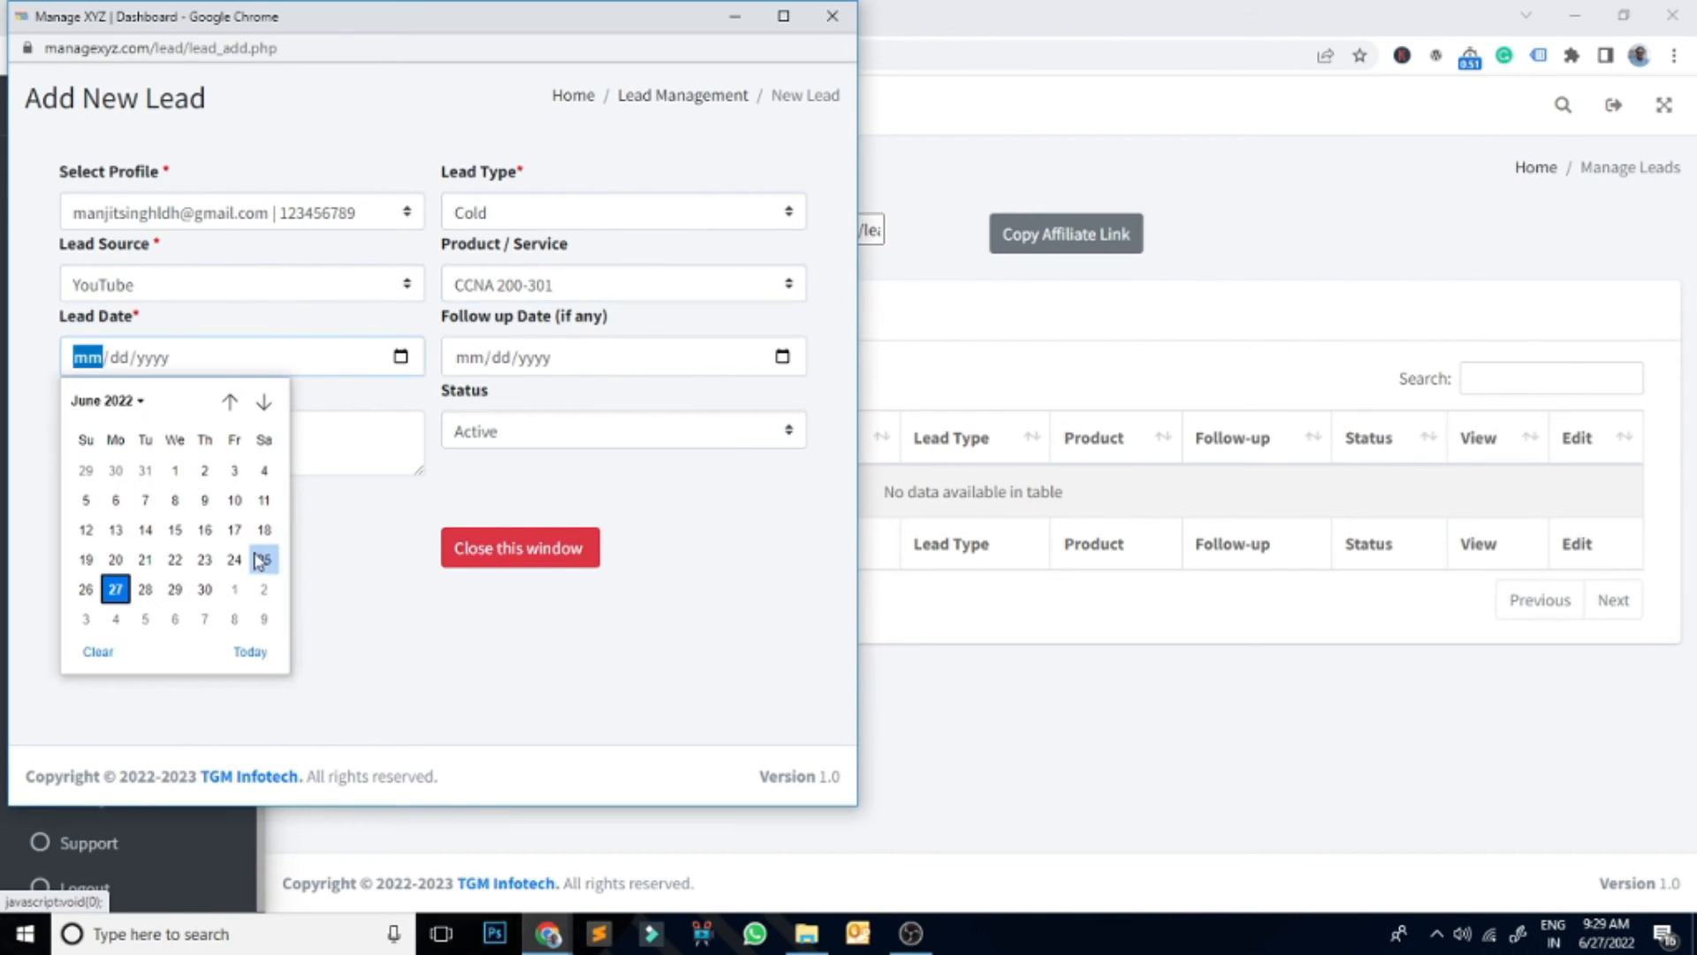
click(127, 594)
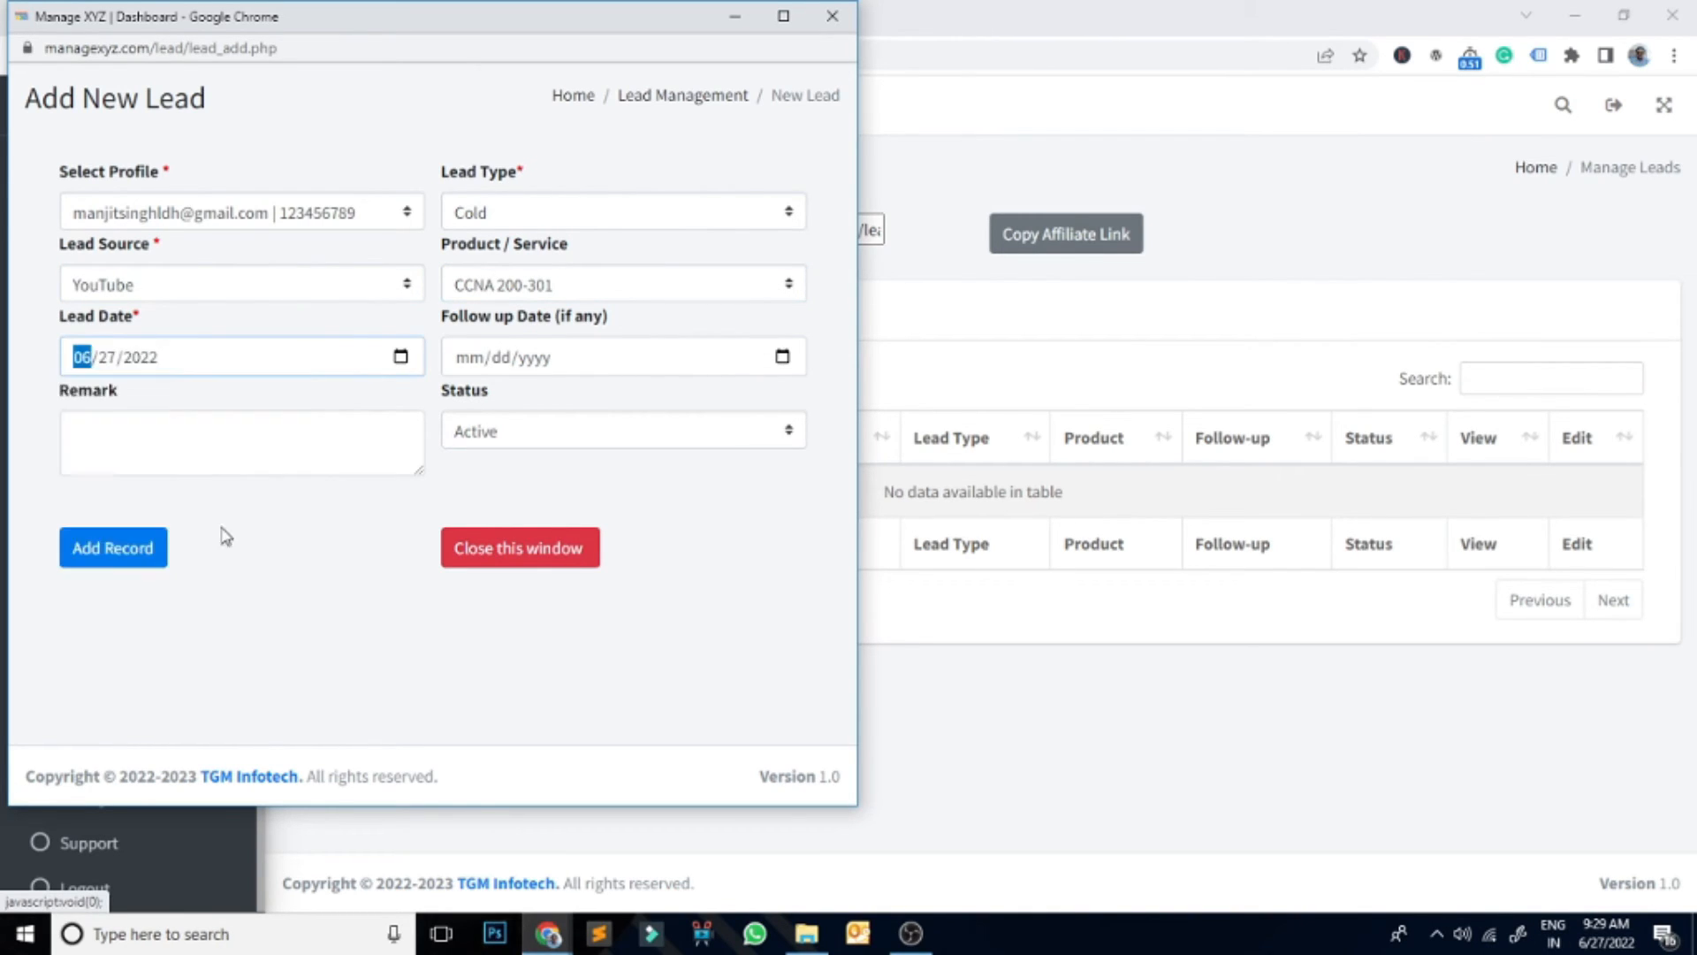
click(783, 358)
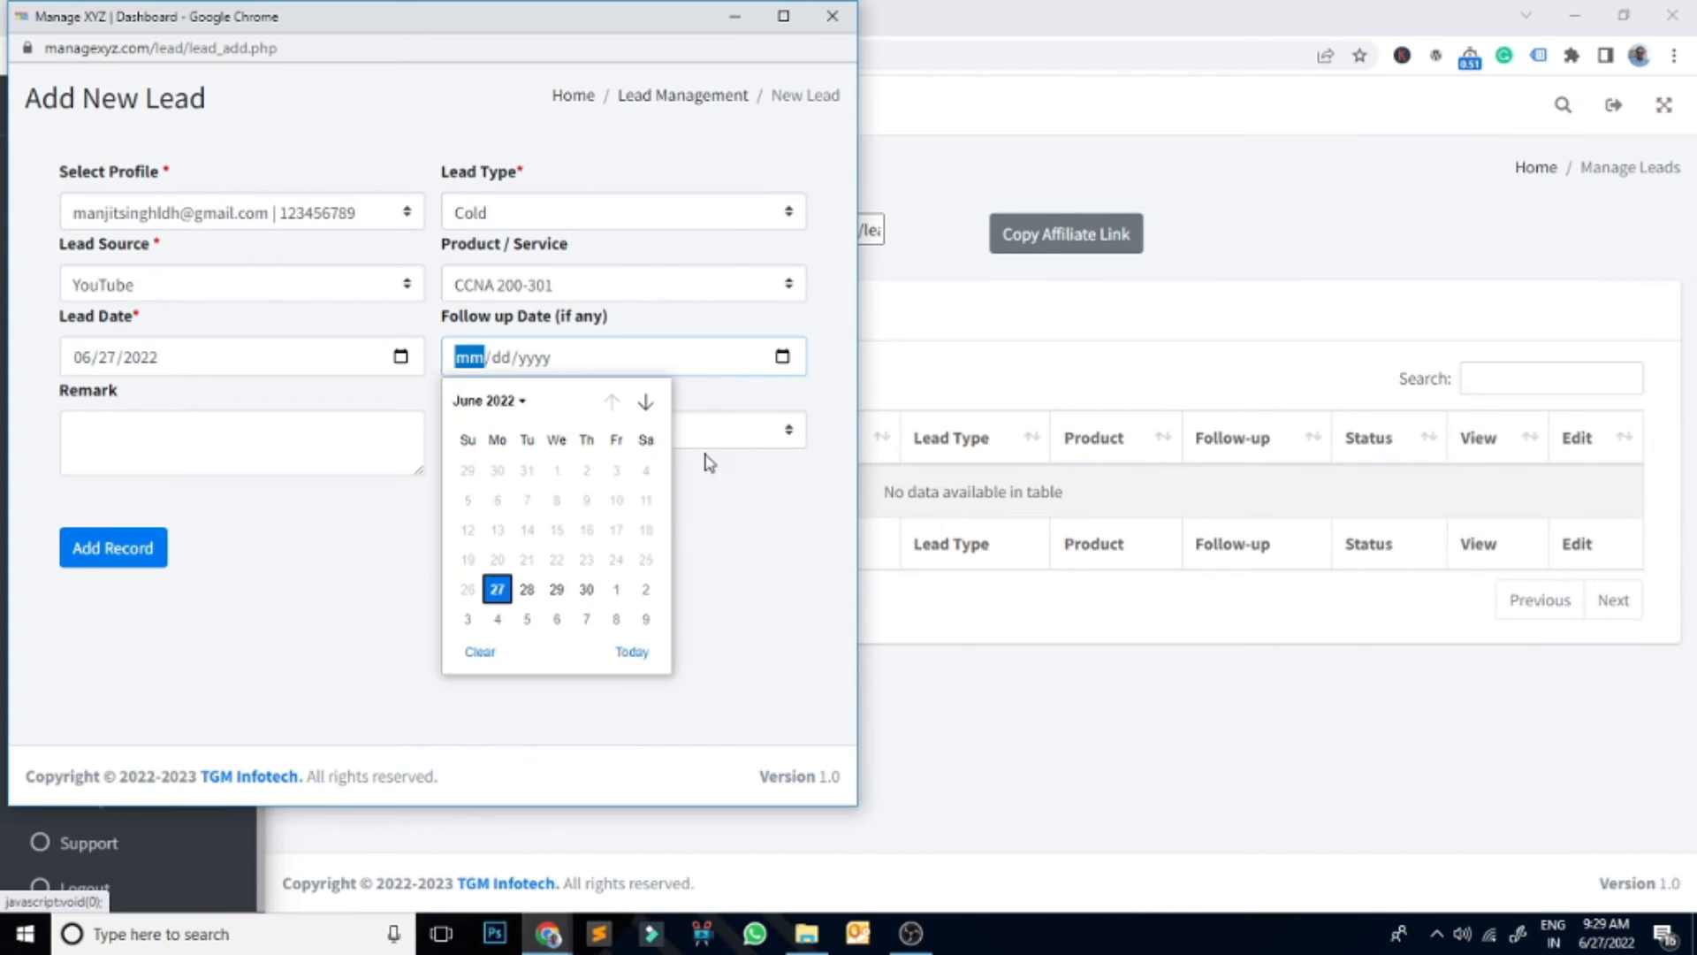
click(557, 589)
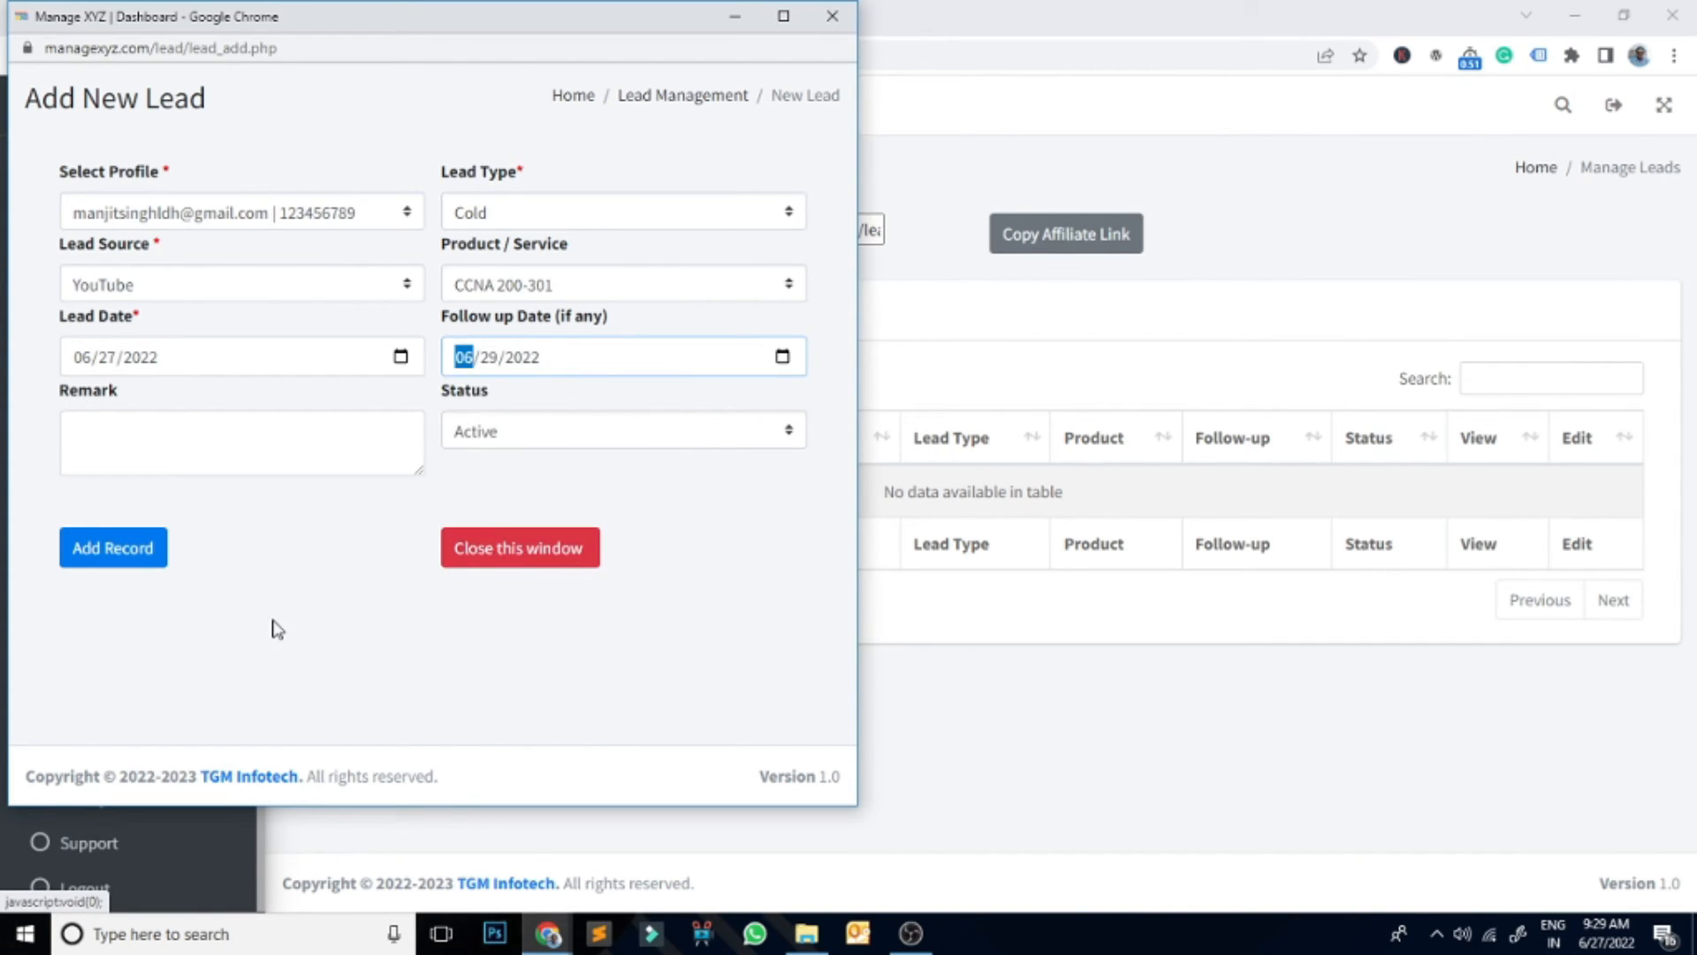
click(181, 433)
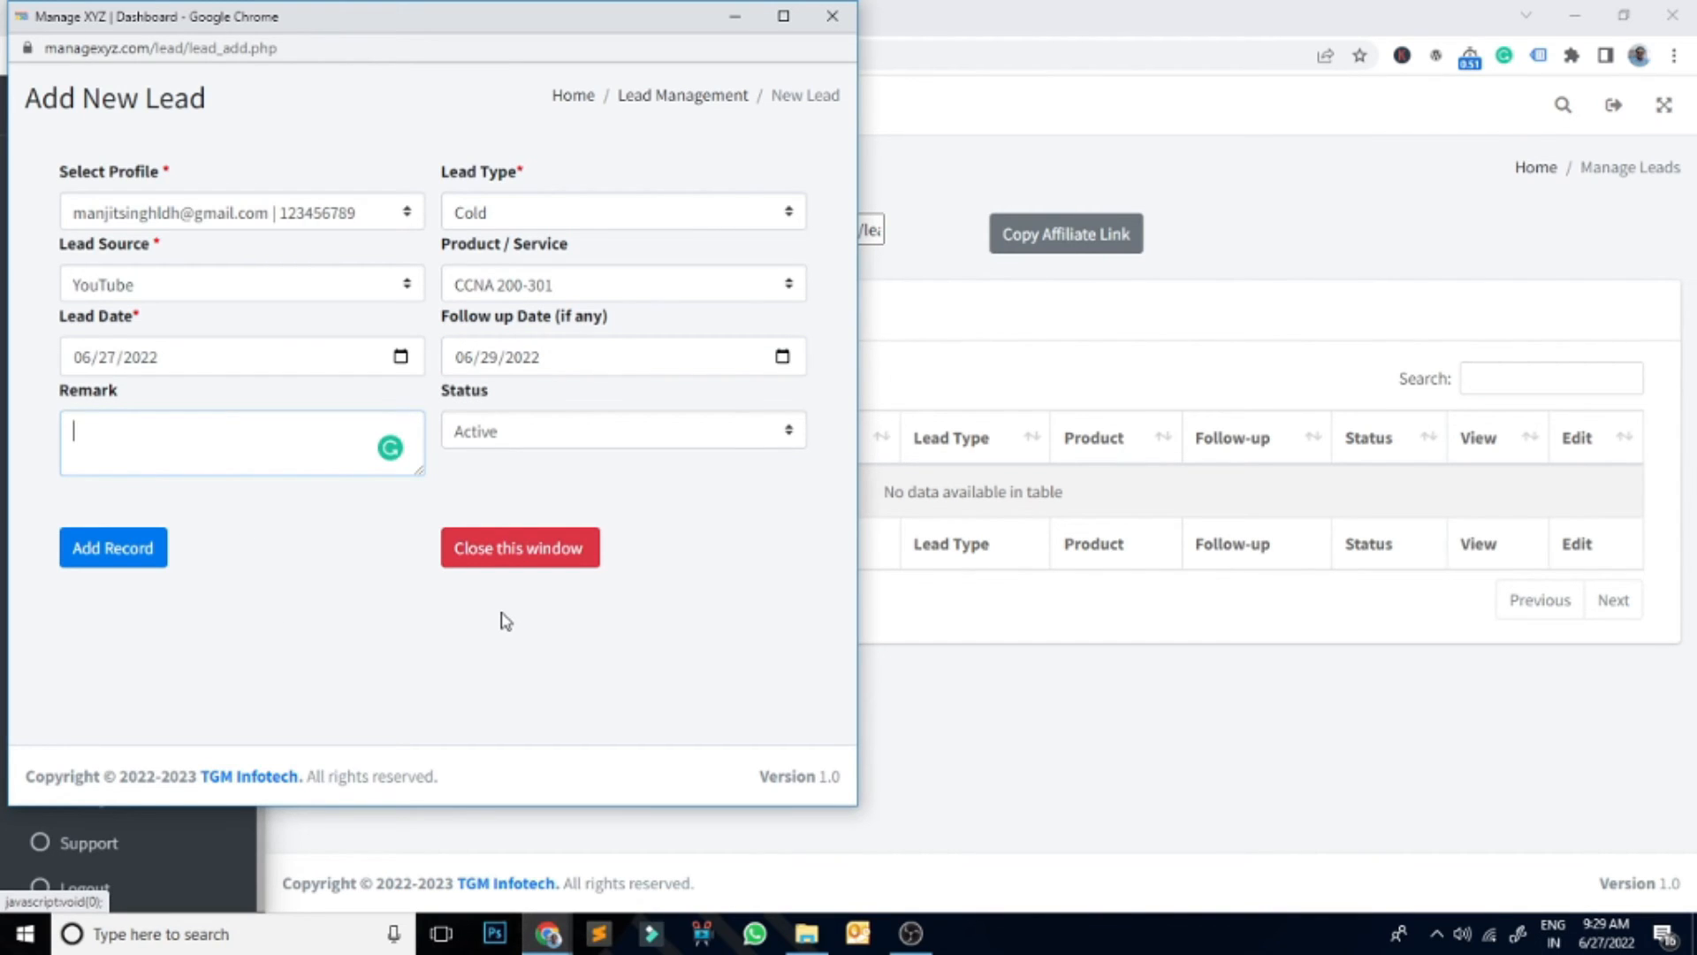
text(Course Details)
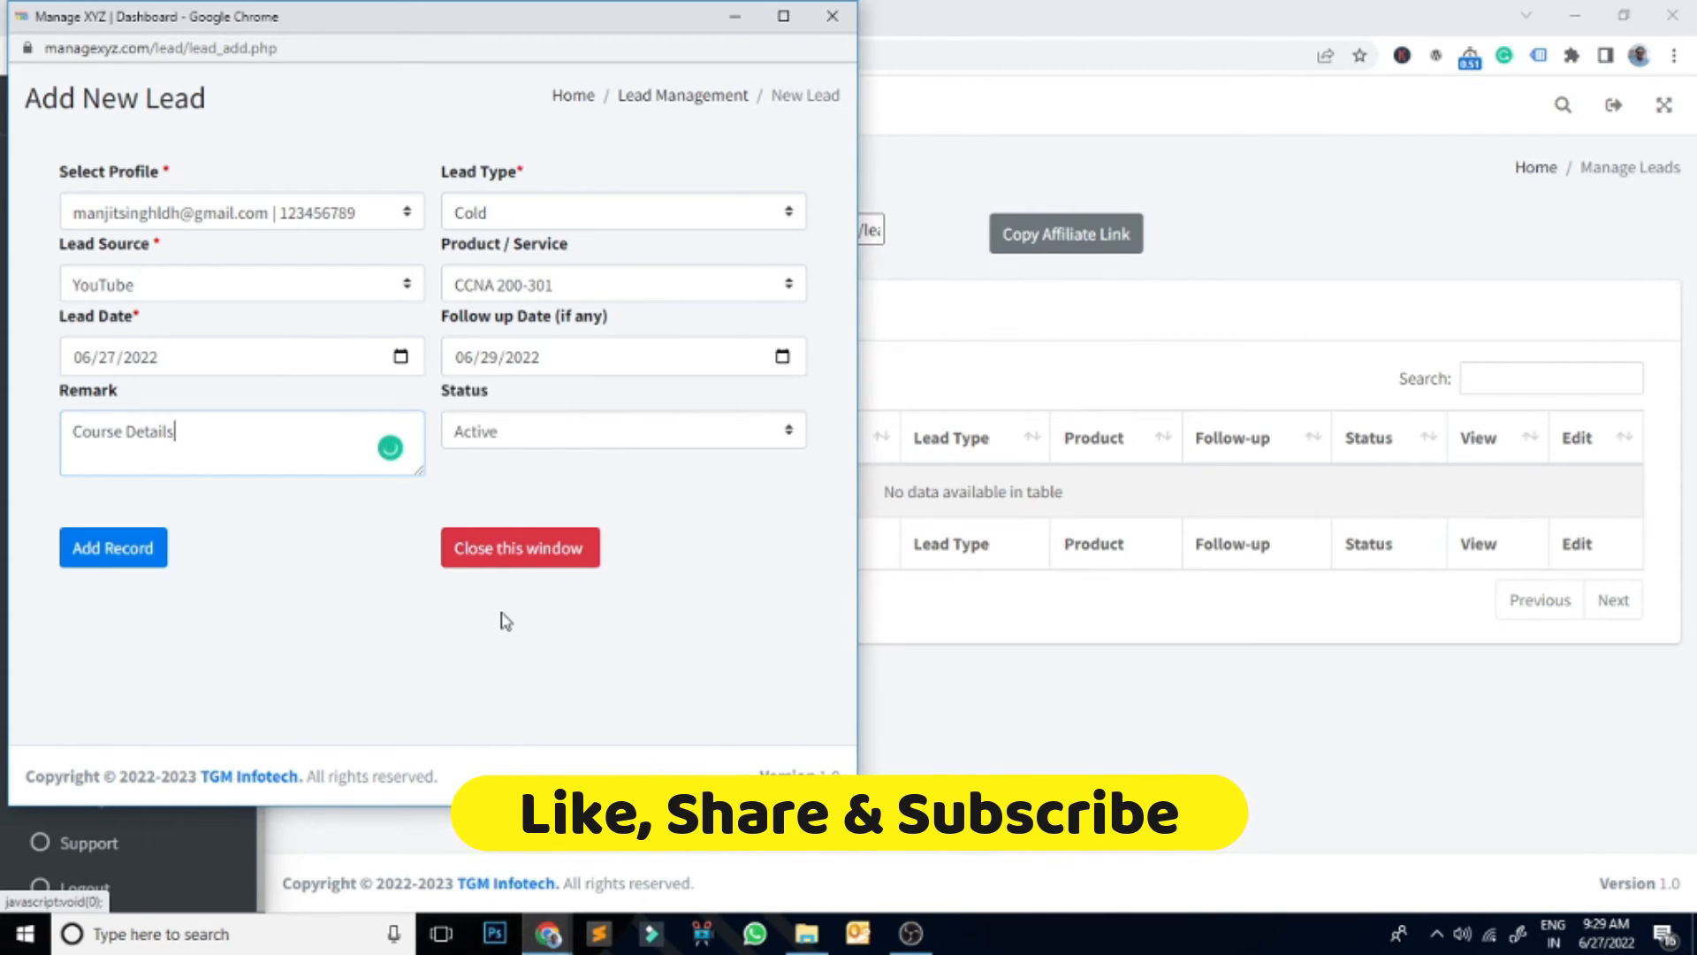
key(BackSpace)
key(BackSpace)
key(BackSpace)
key(BackSpace)
key(BackSpace)
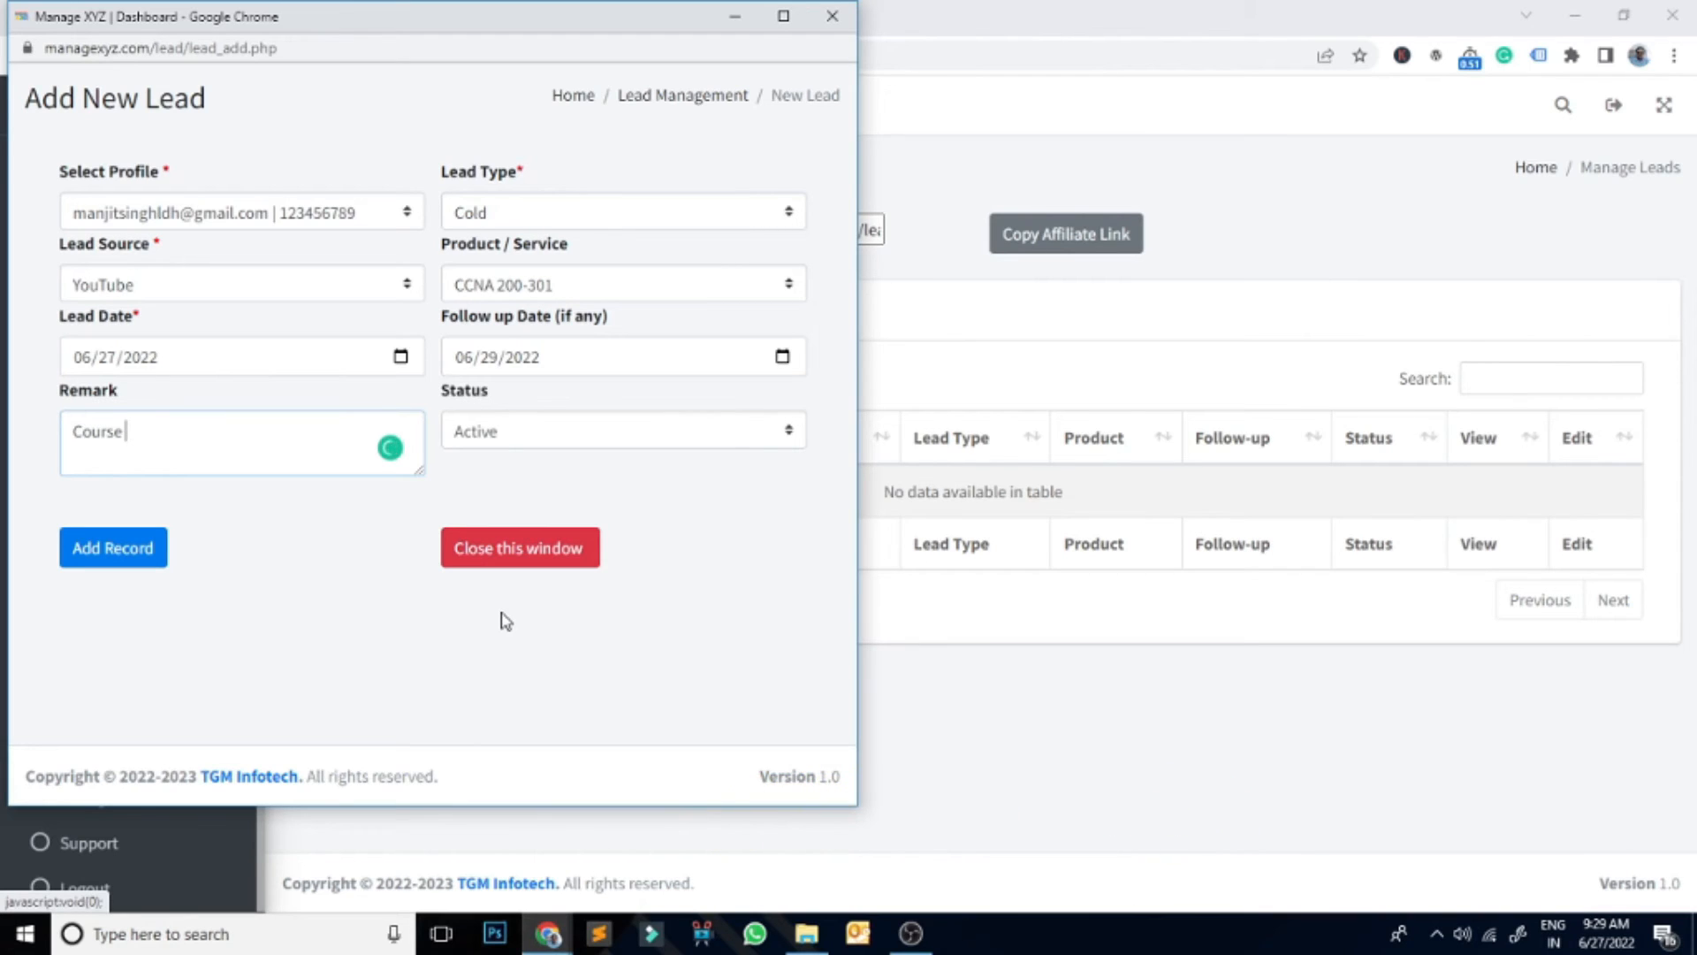
text(Fee )
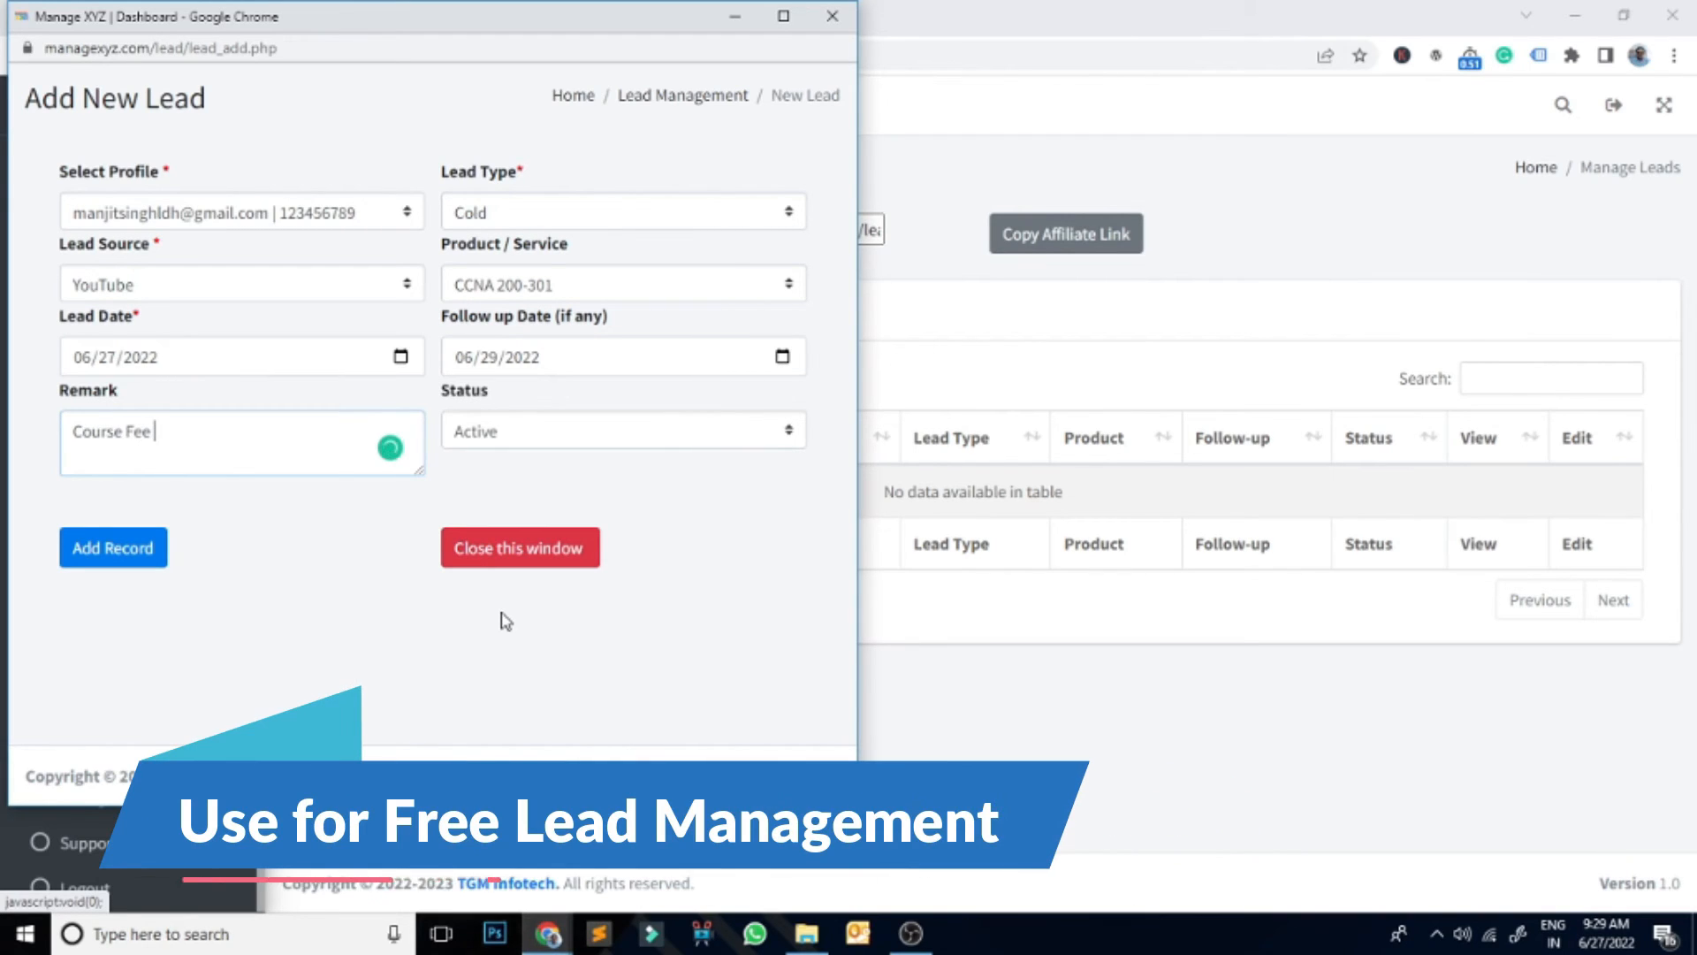
text(Offered)
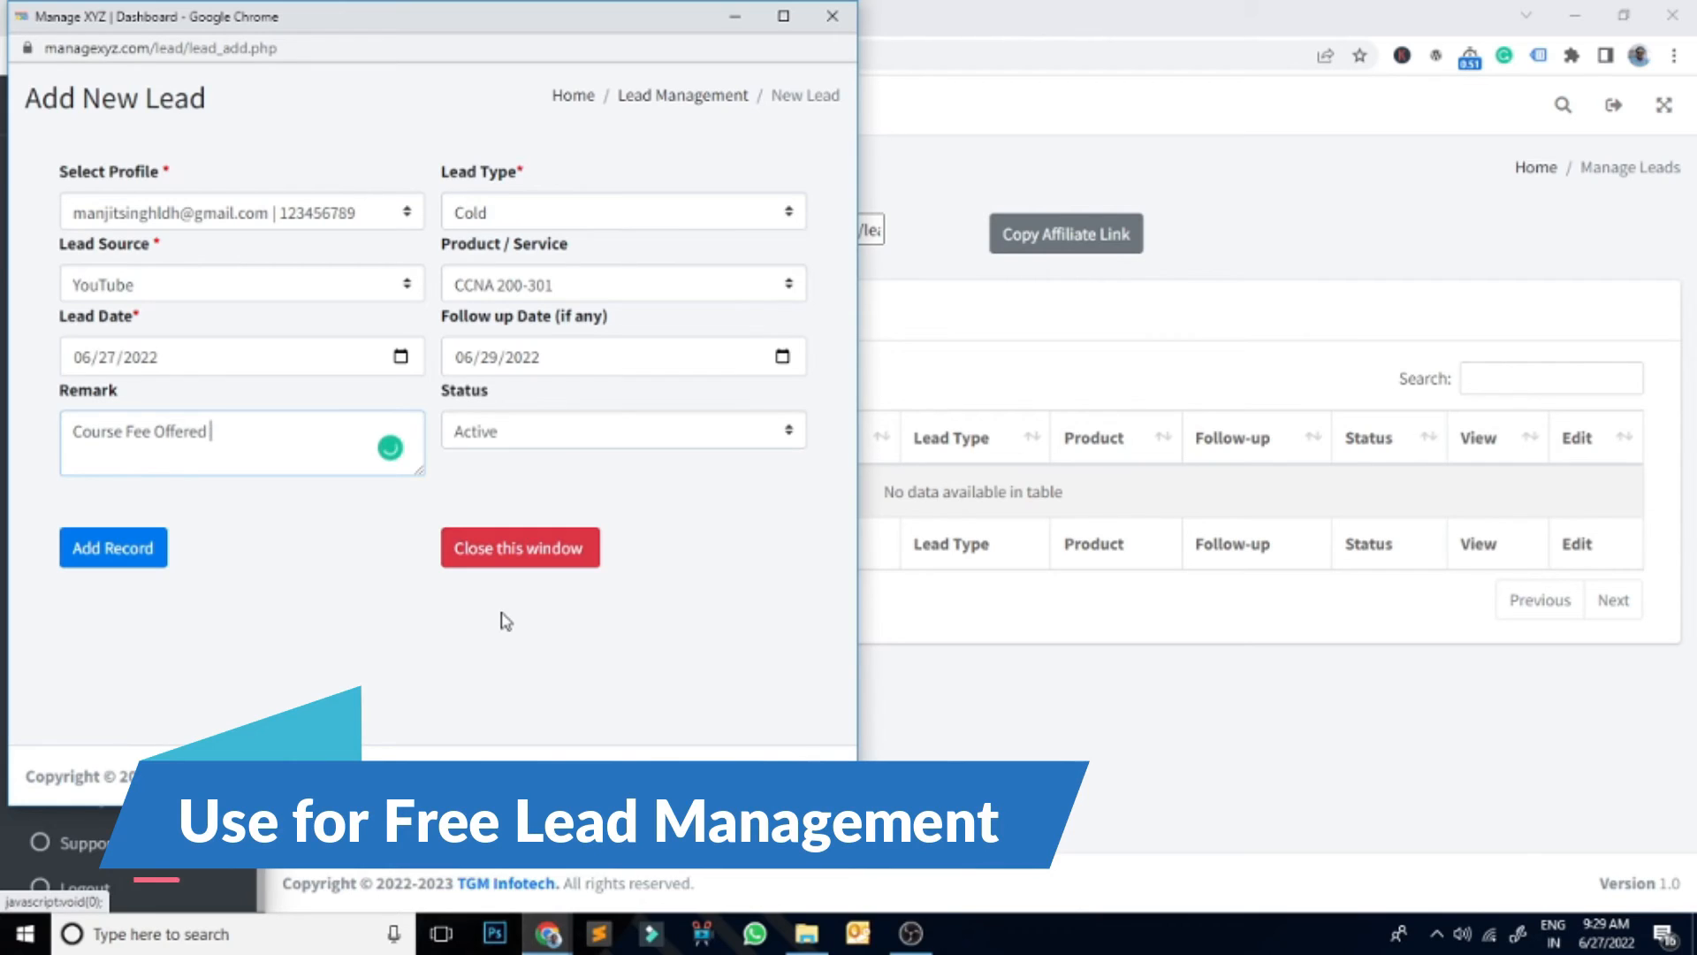
text( Rs. 25000/-)
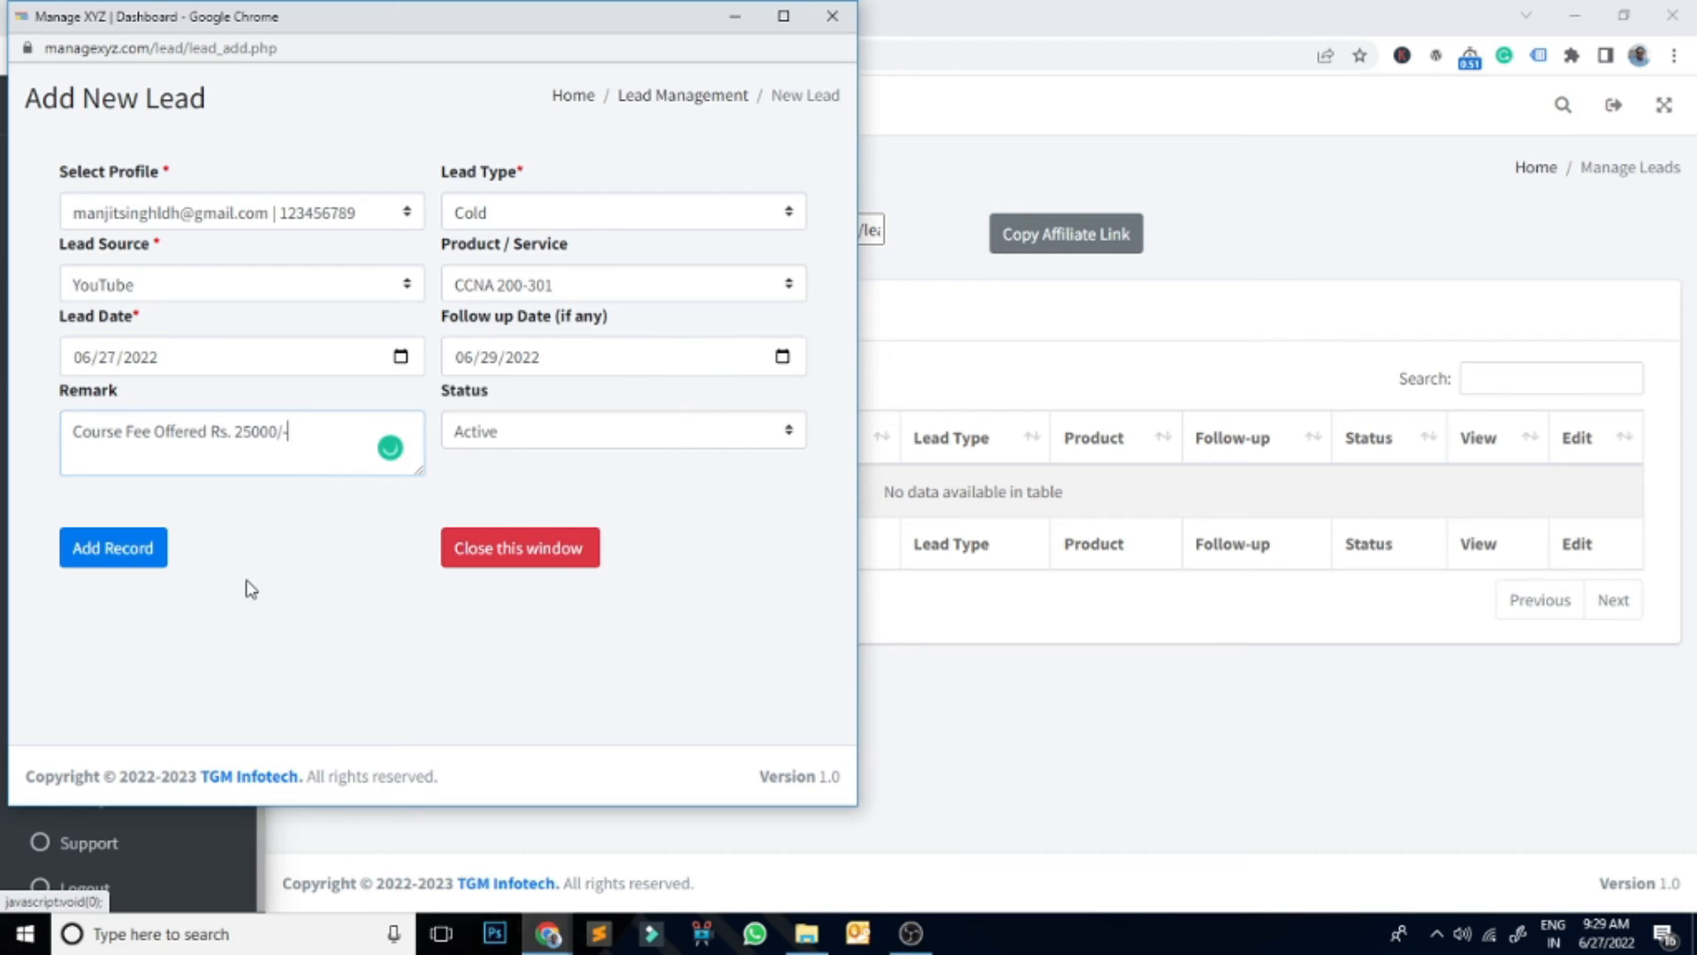
click(137, 573)
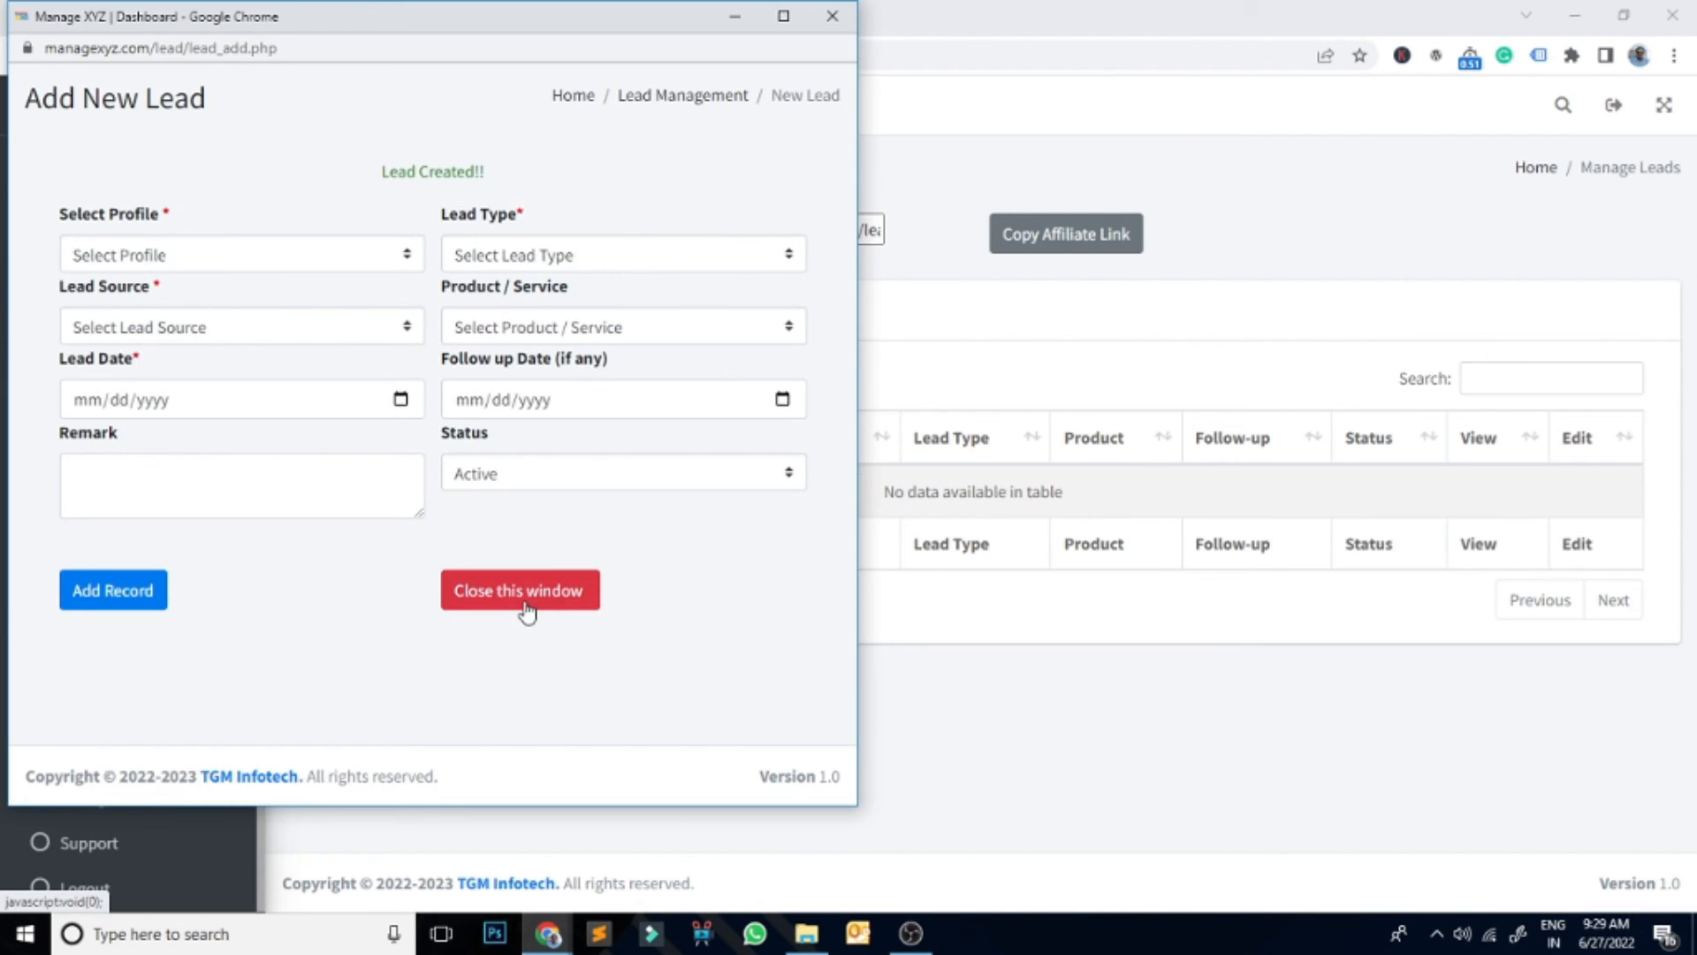
click(524, 608)
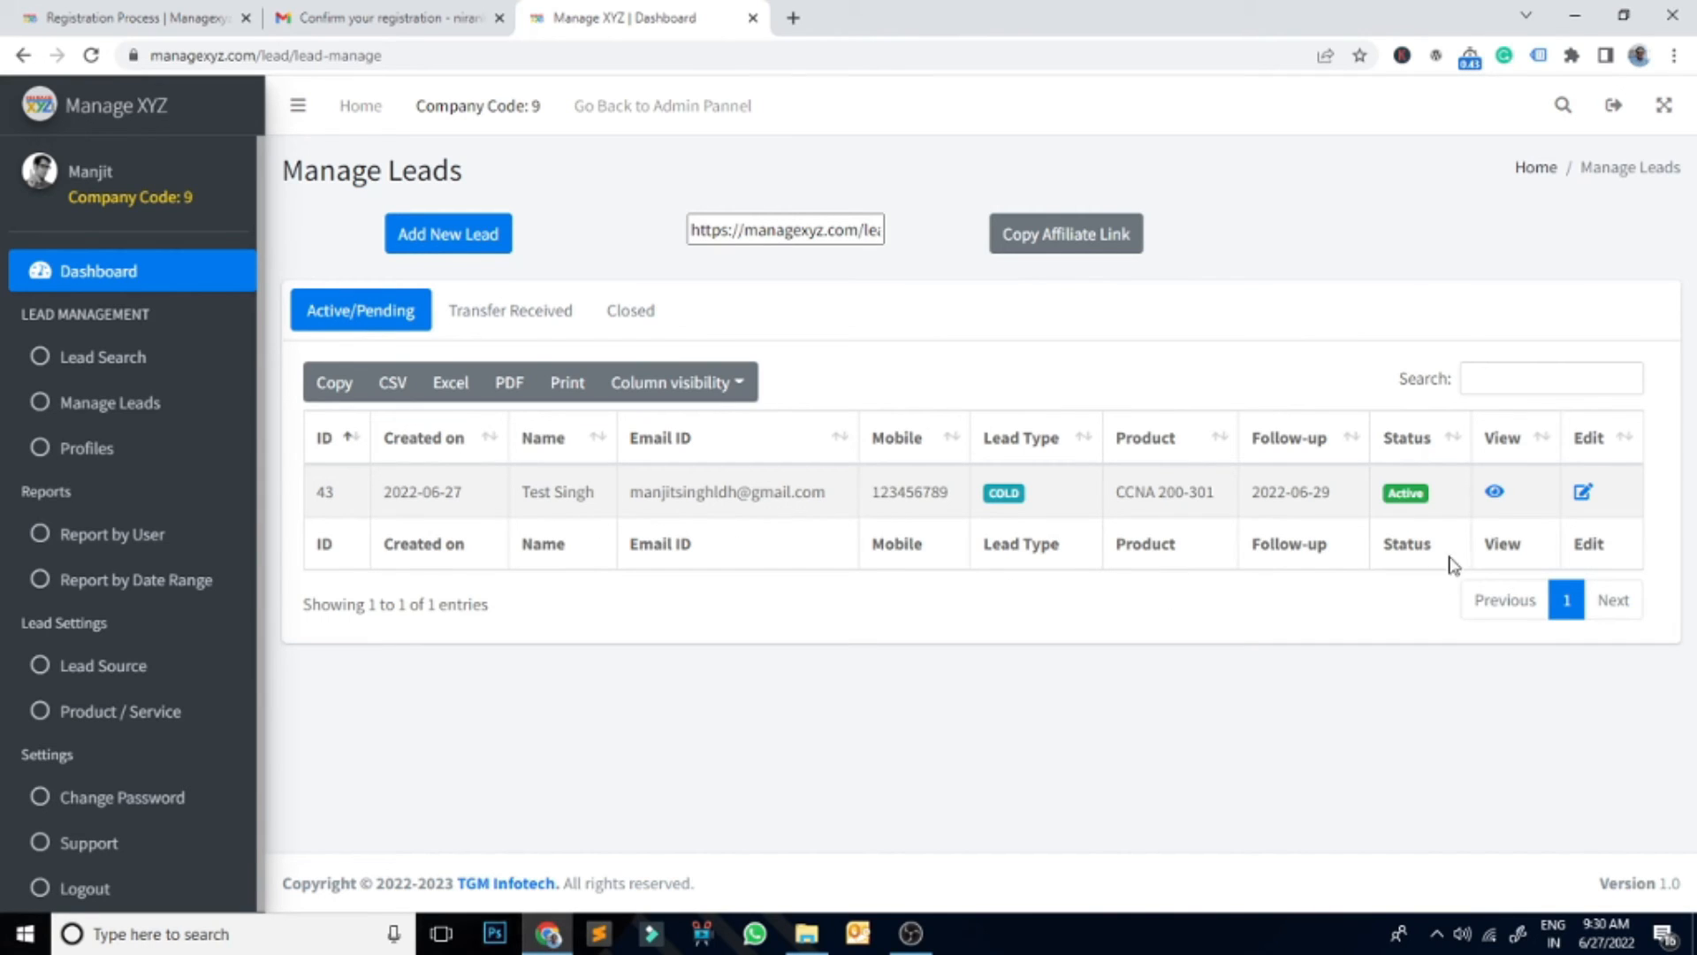
Step: Open lead 43's edit form, resubmit its details, and close it
click(1582, 496)
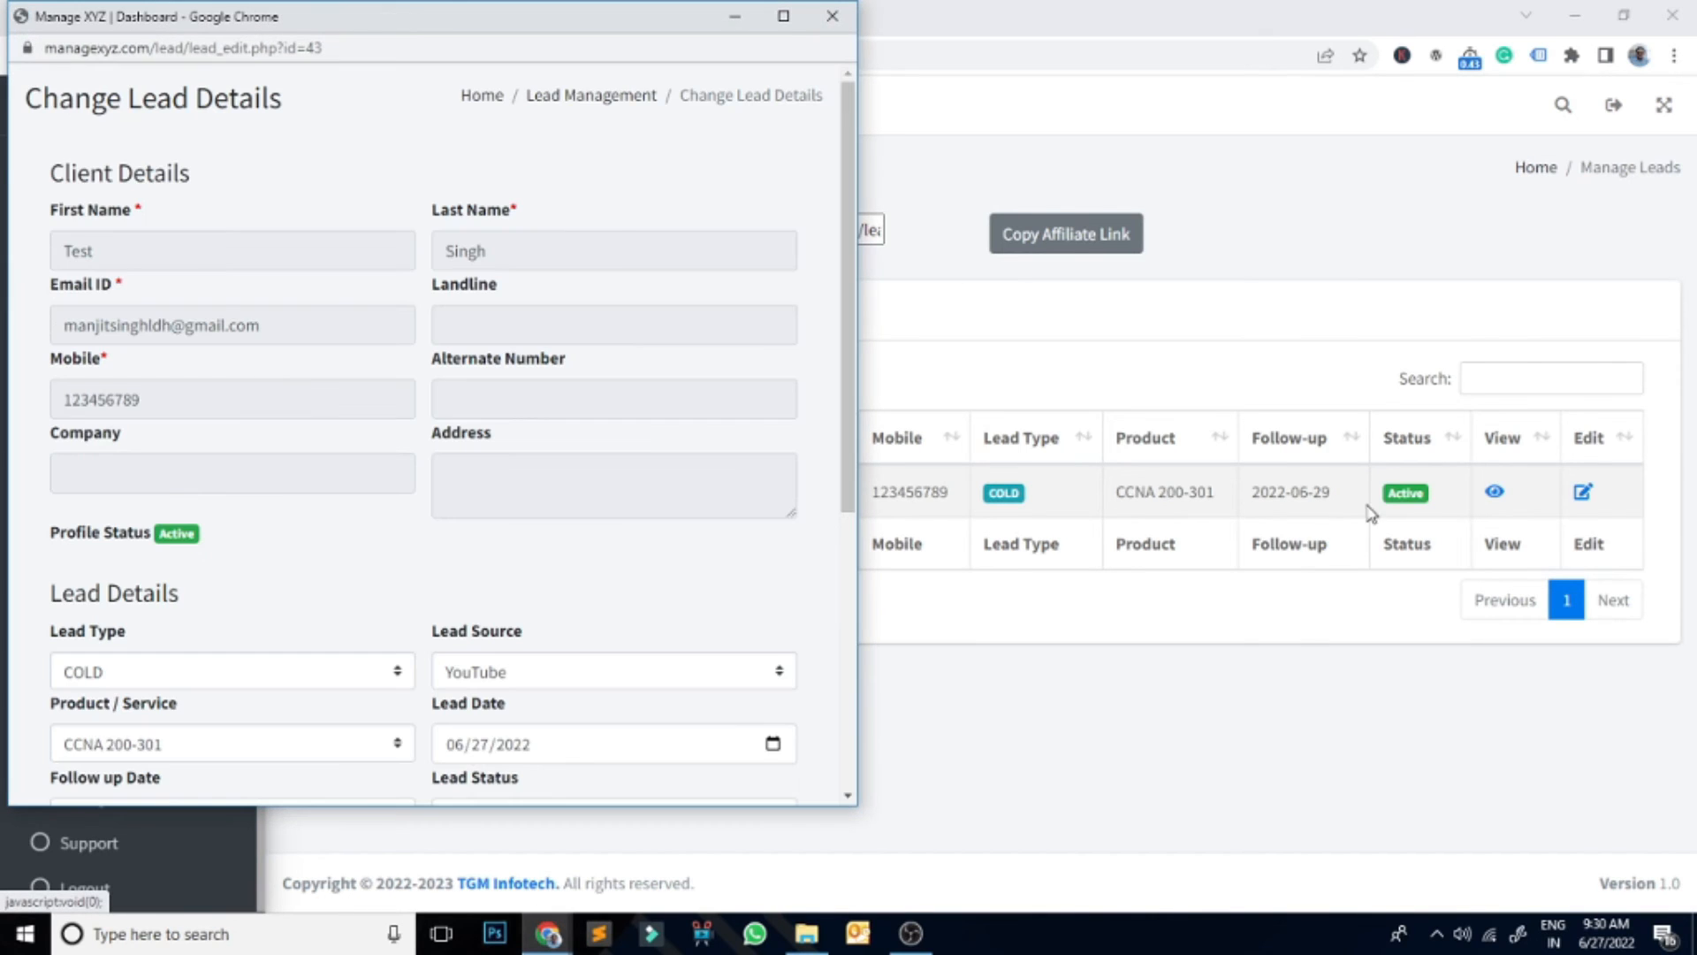
scroll(411, 588, down, 4)
scroll(416, 590, down, 2)
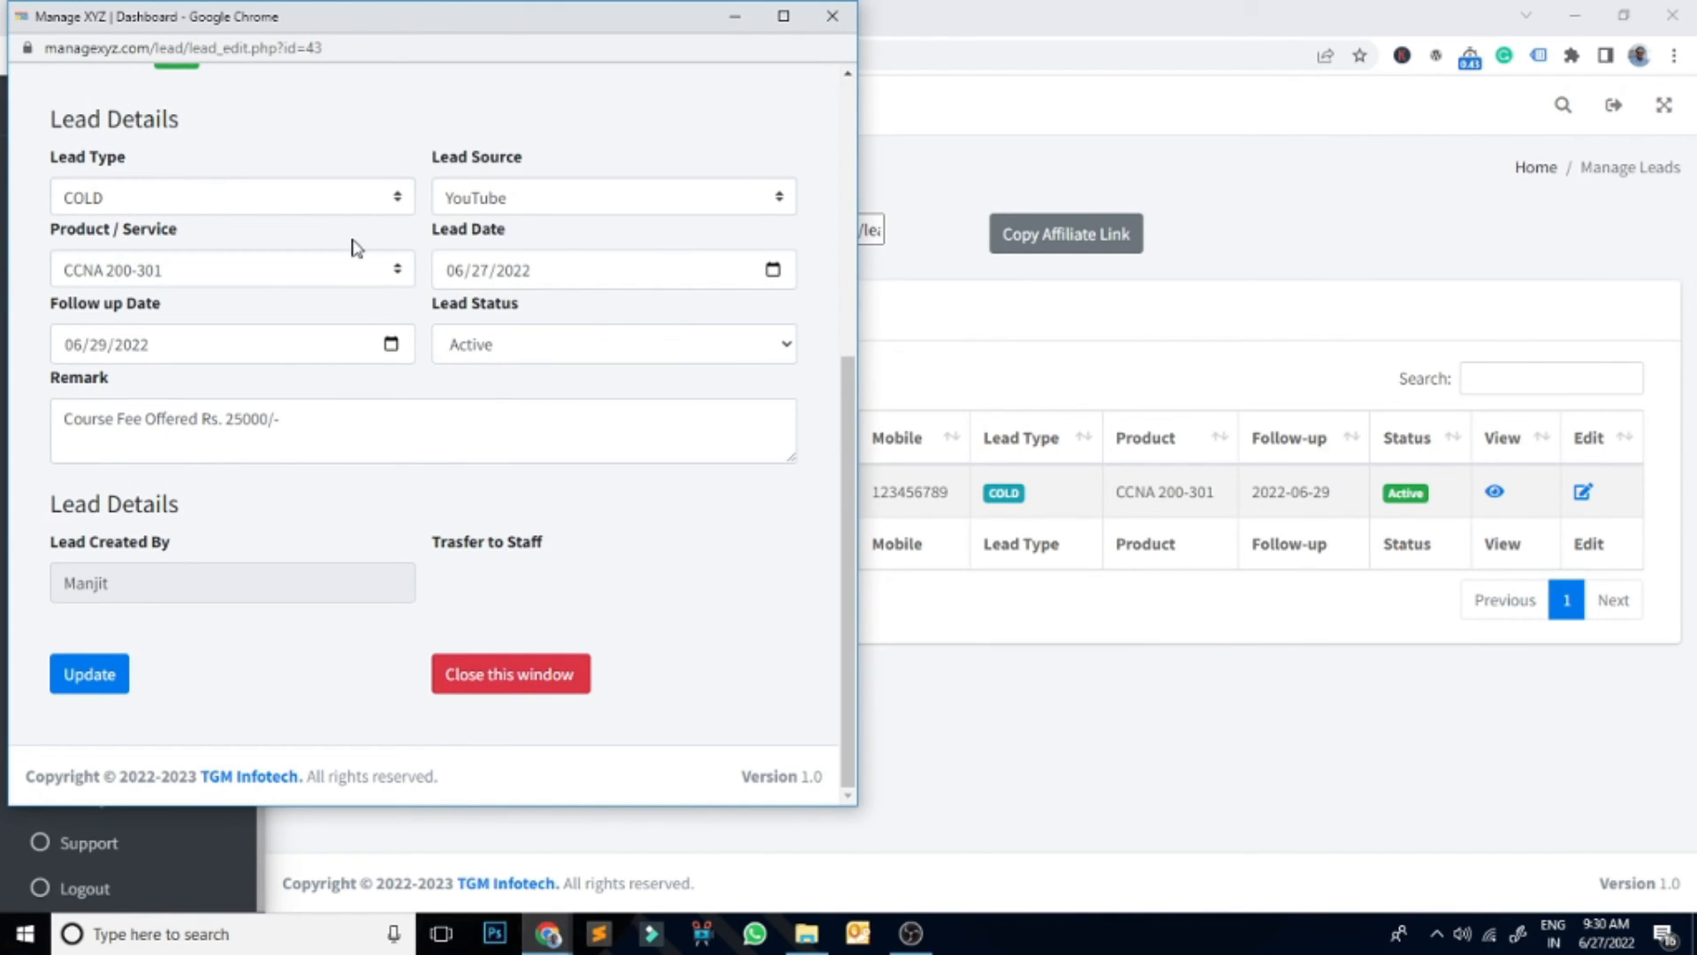
click(335, 423)
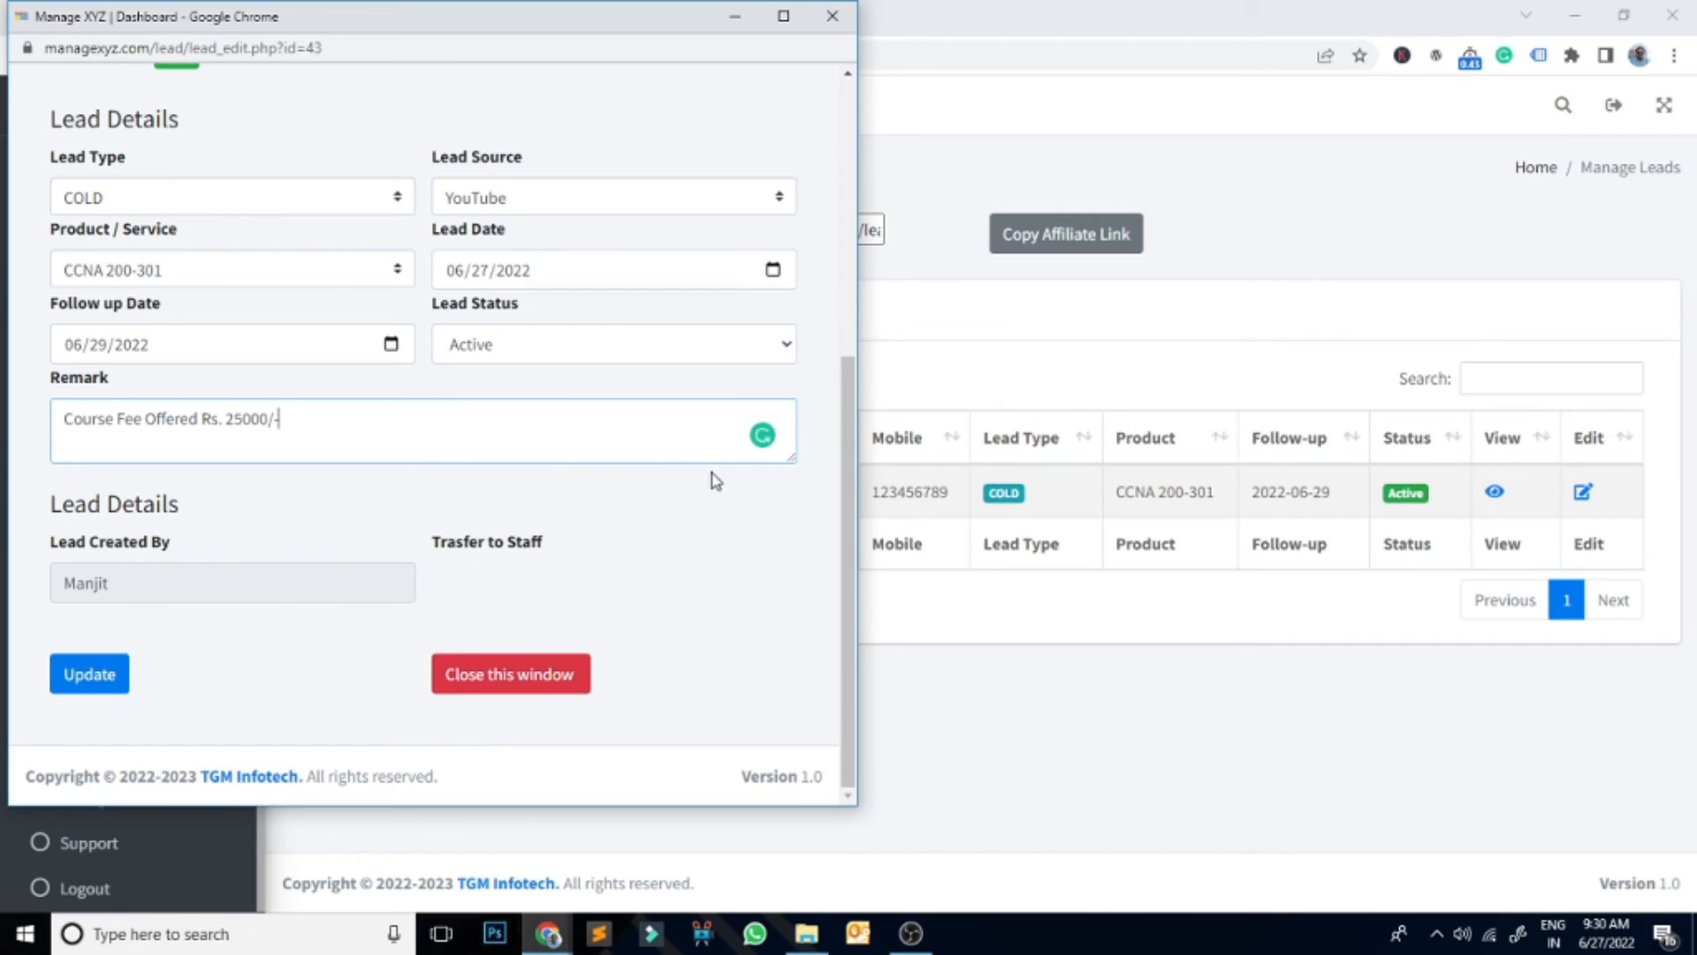
click(77, 676)
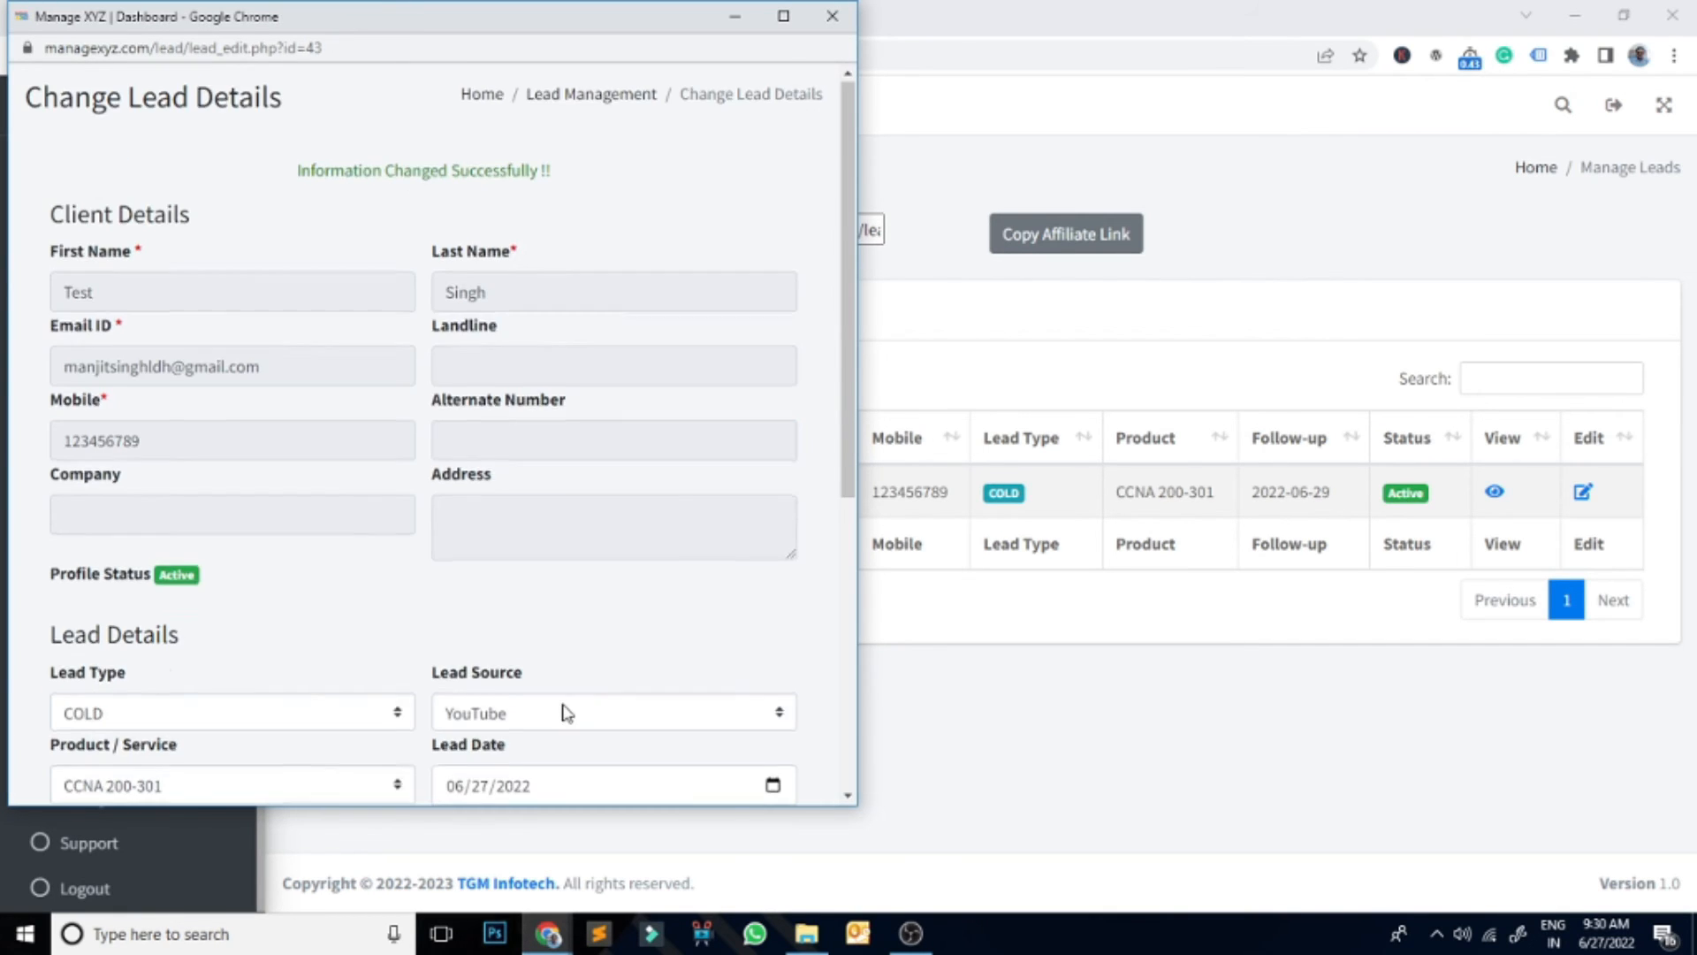
scroll(568, 708, down, 8)
click(521, 676)
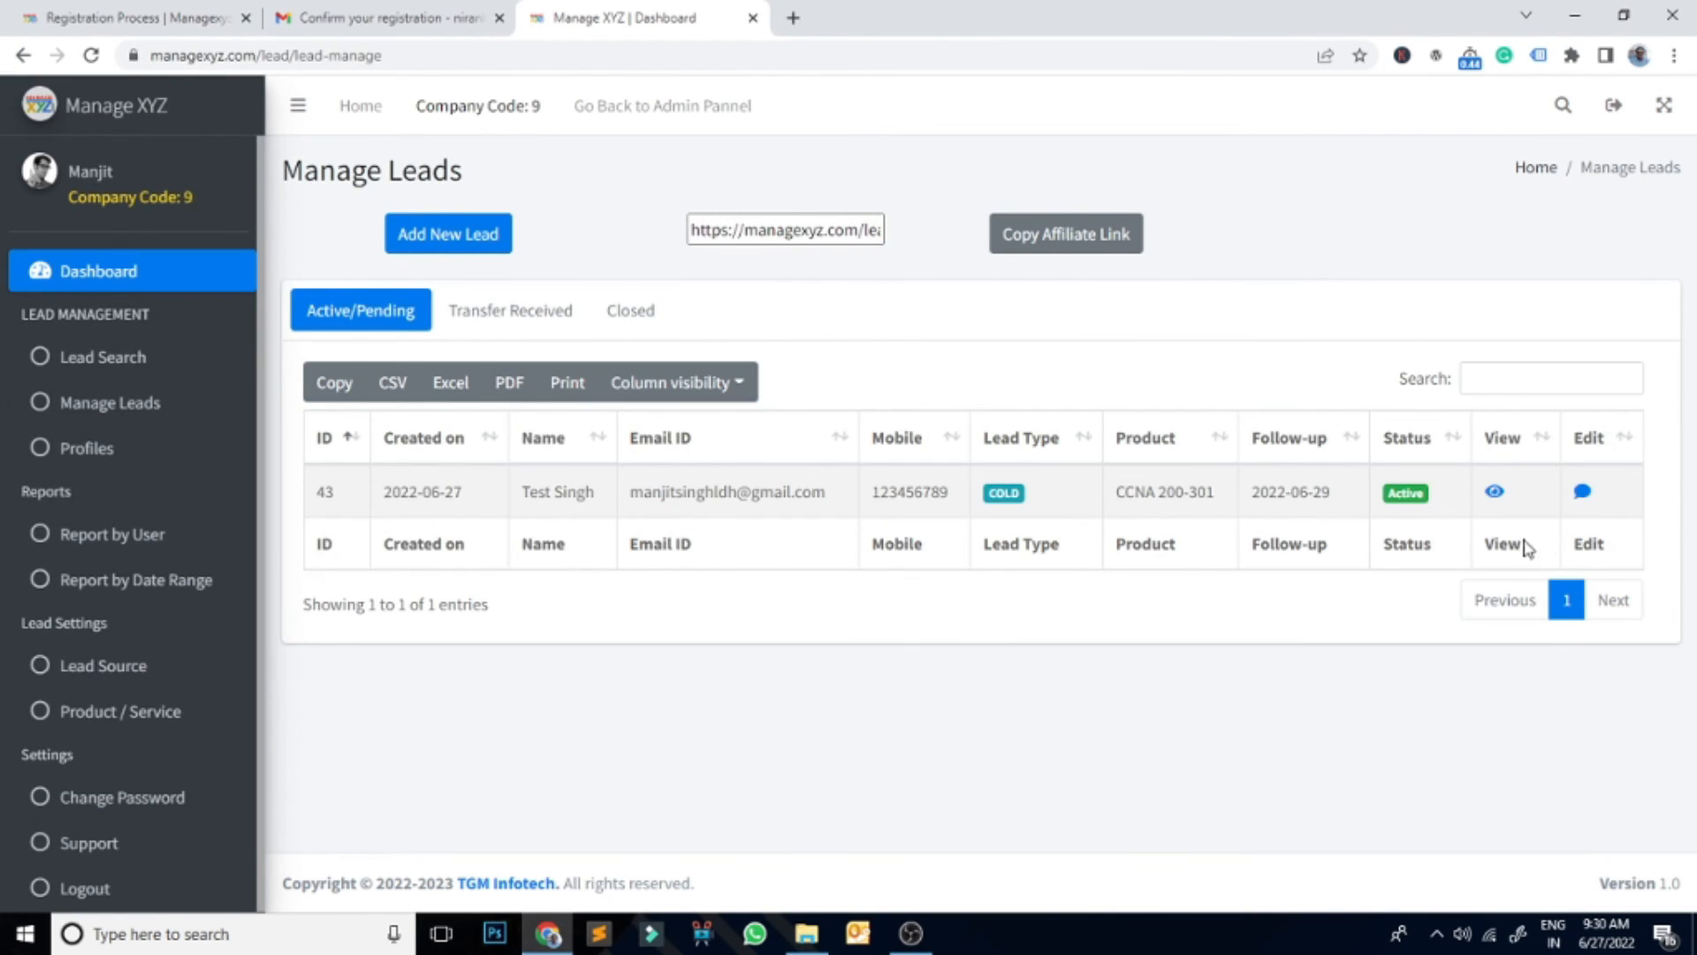
Step: Reopen lead 43's status update, keep the type COLD, and close without updating
click(1582, 492)
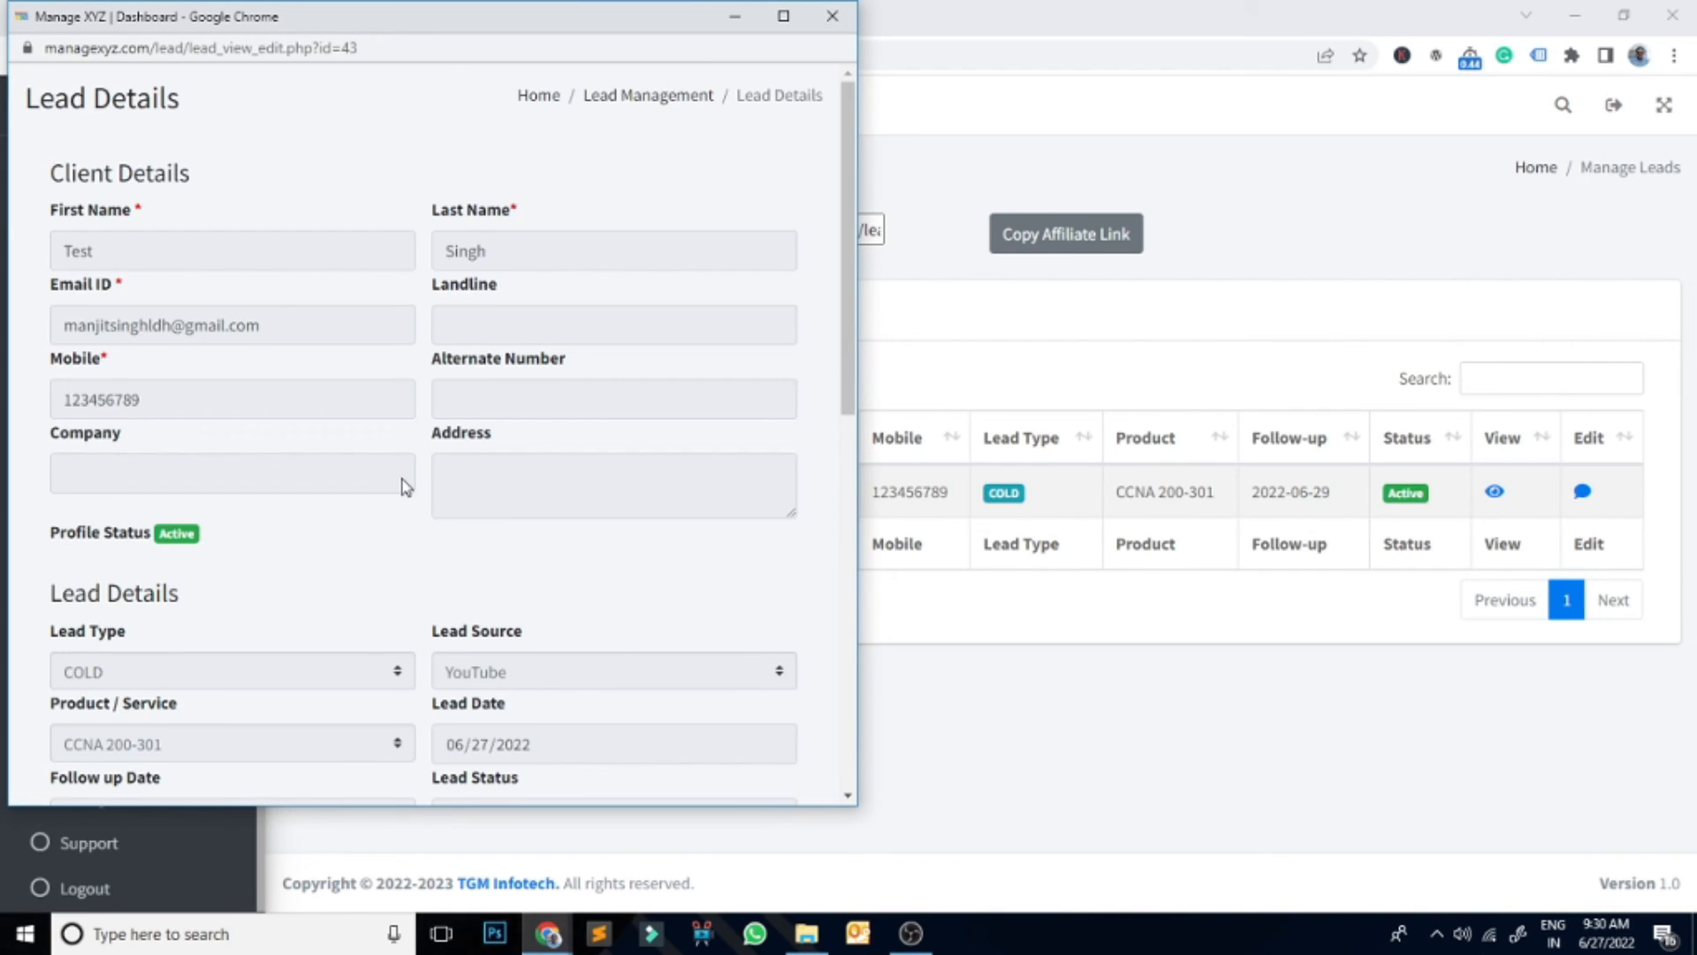
scroll(402, 486, down, 10)
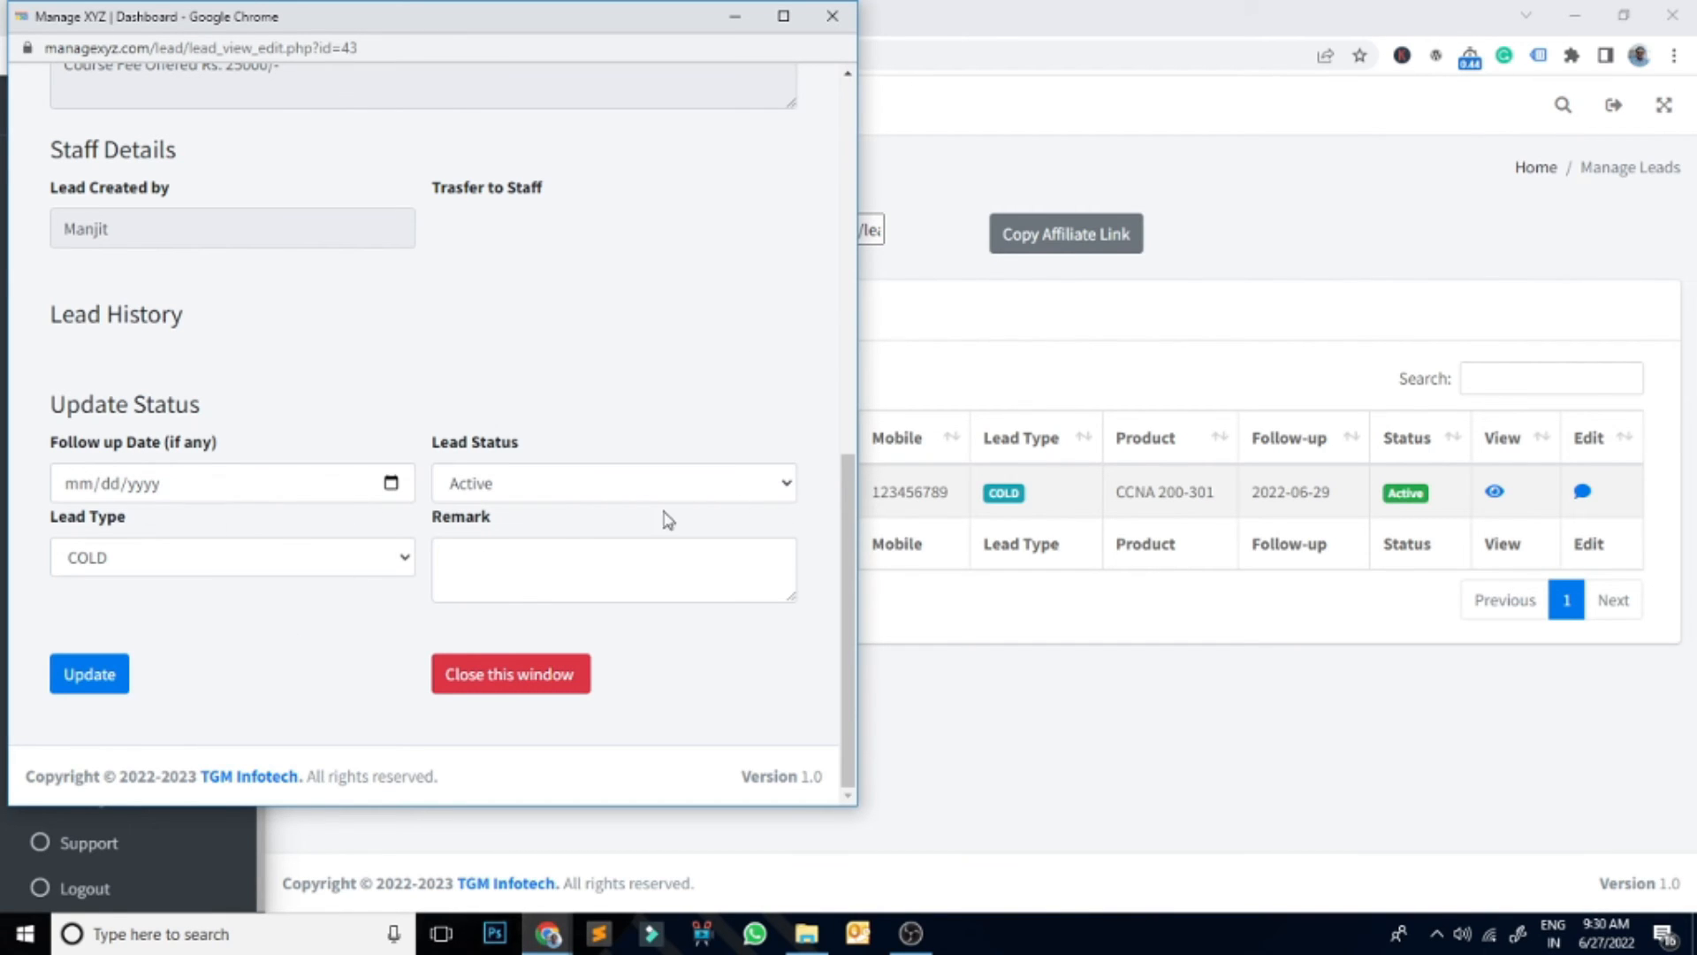
click(410, 563)
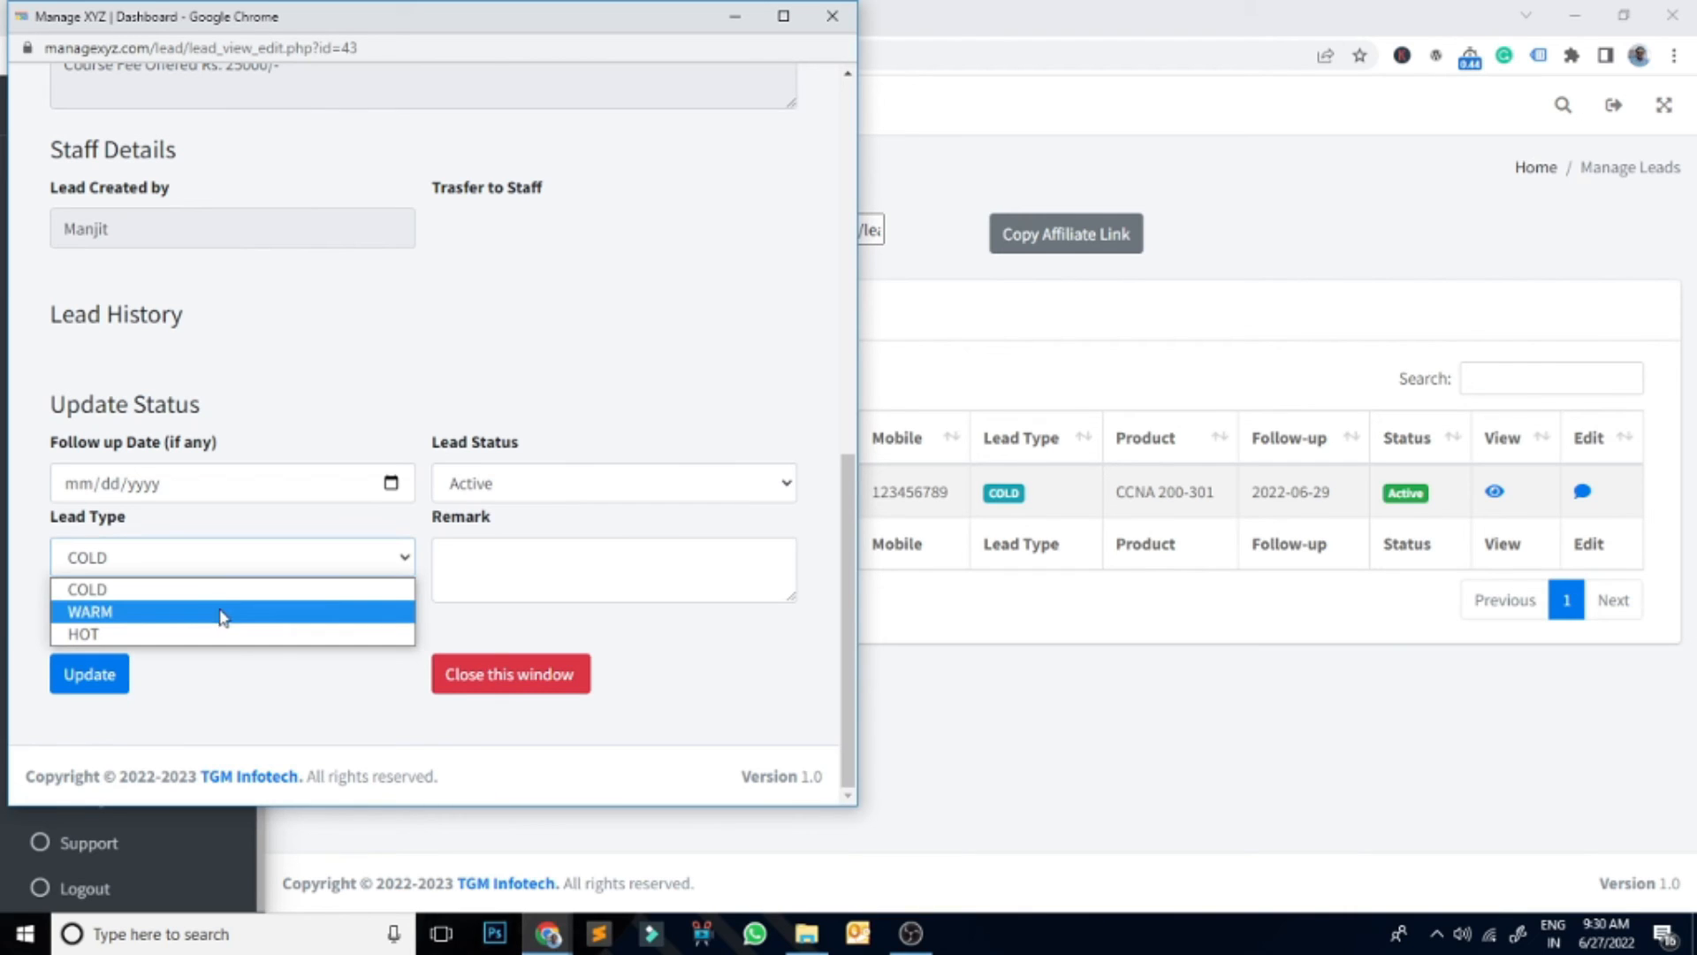
click(453, 364)
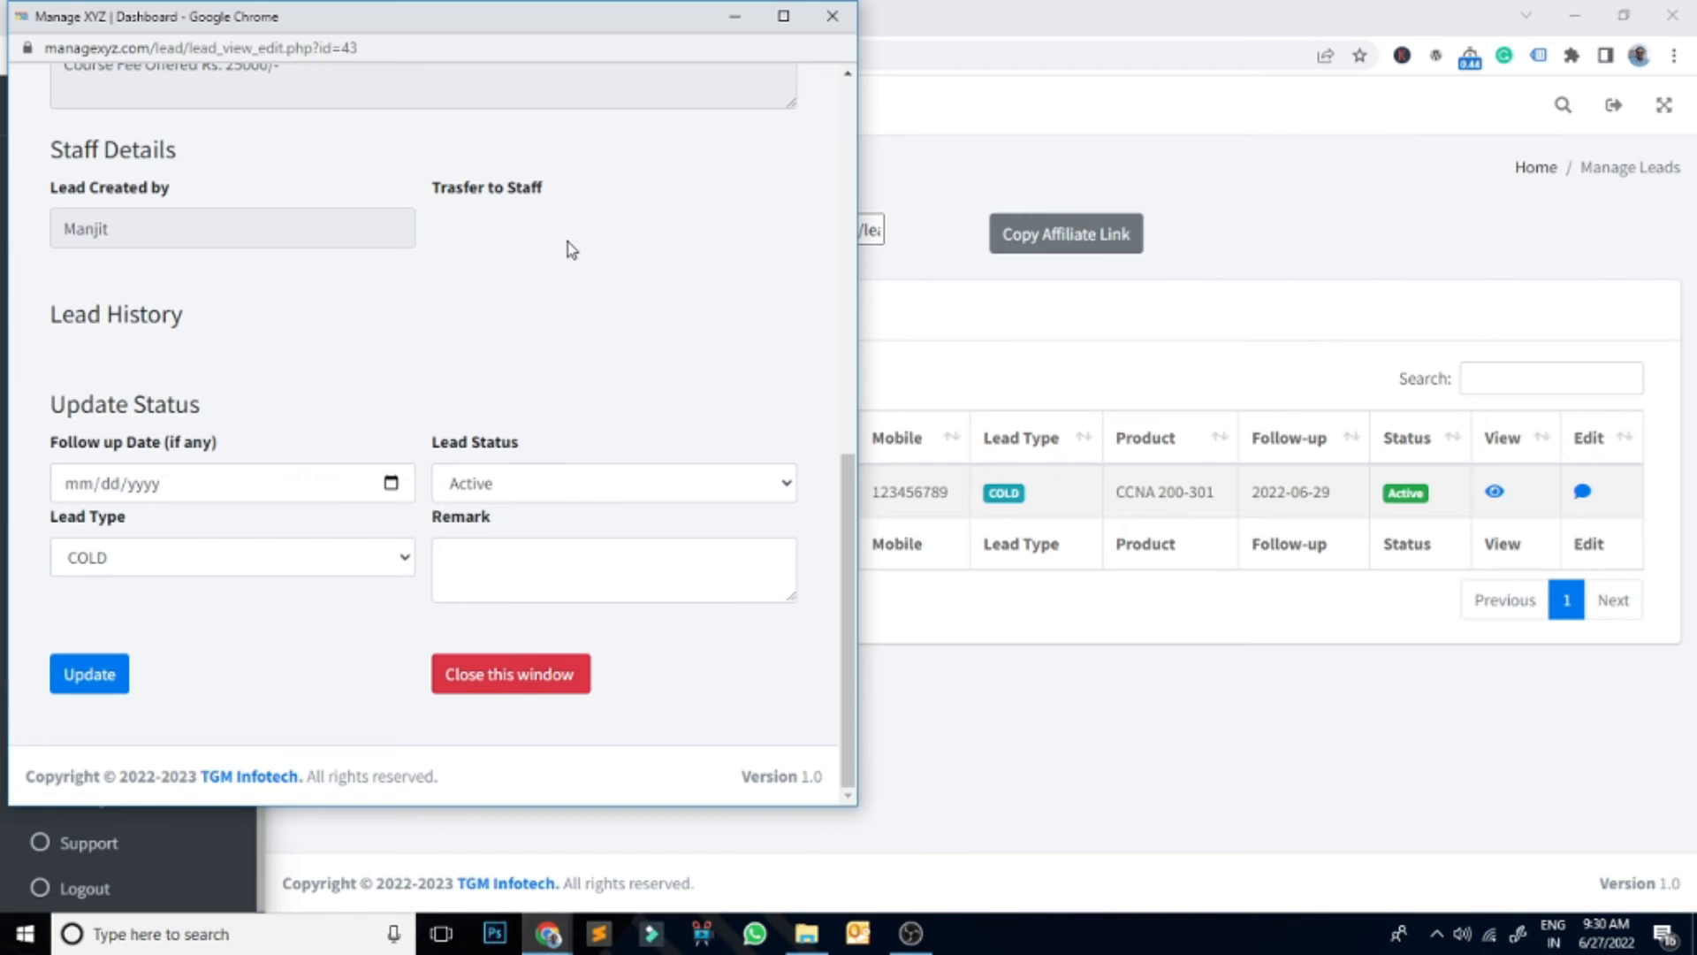
scroll(491, 407, up, 6)
scroll(488, 371, up, 3)
scroll(491, 434, down, 10)
click(498, 682)
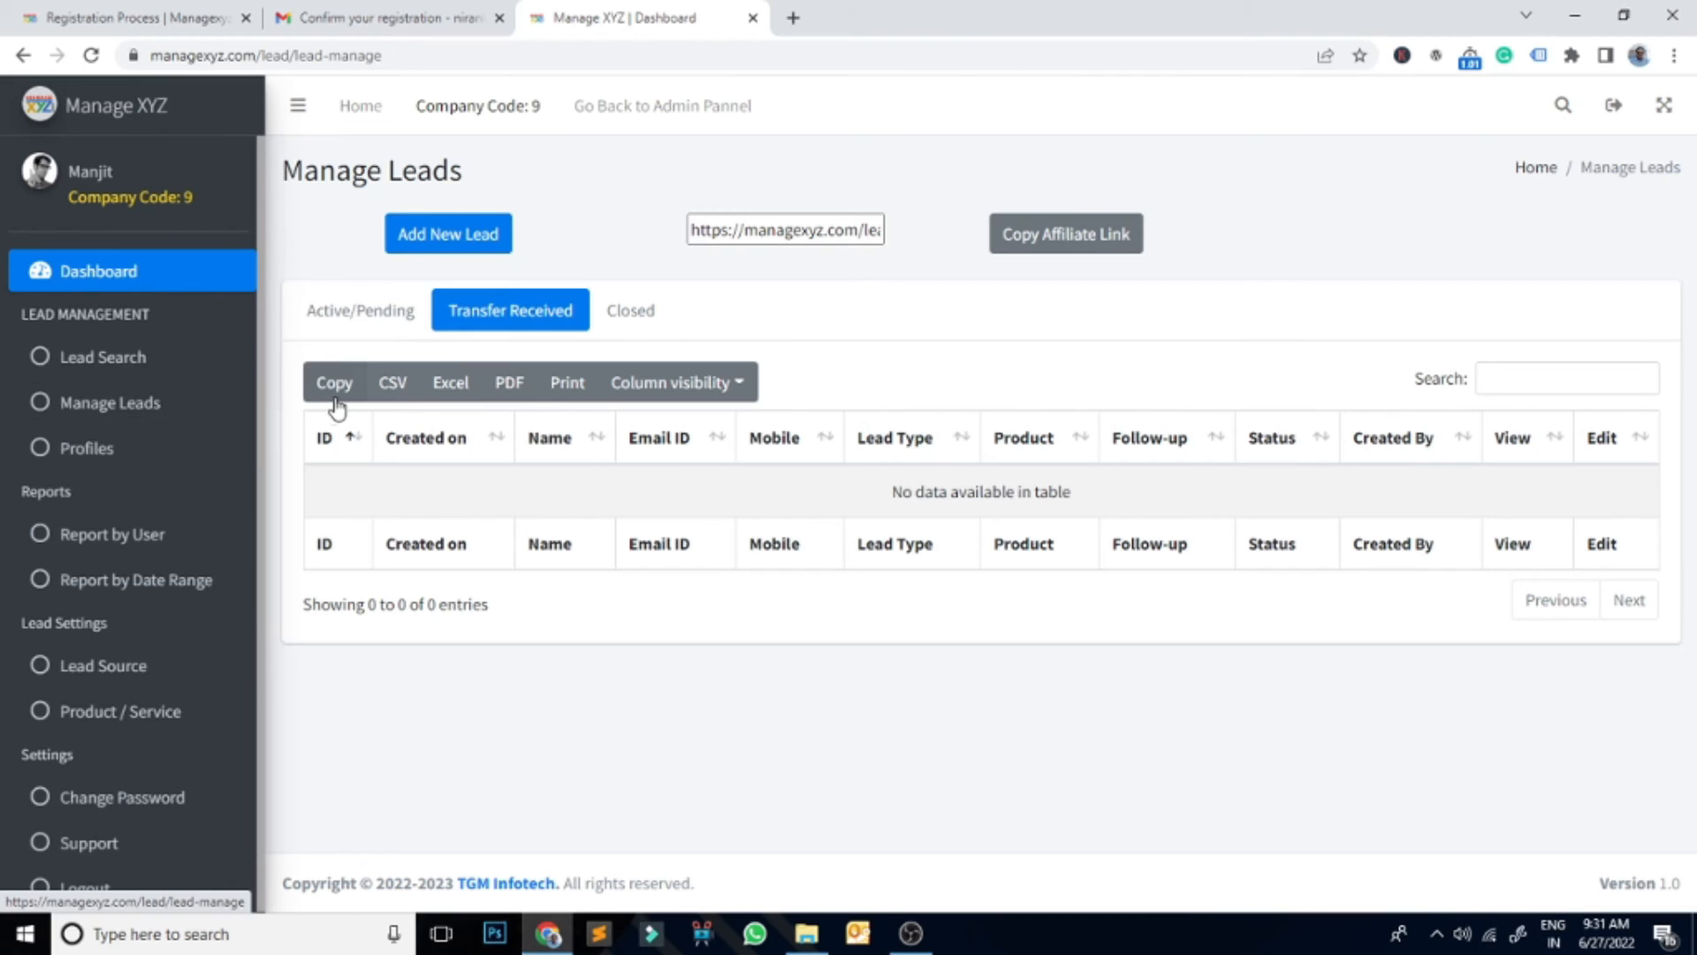
Step: Copy lead 43's mobile number from the Active/Pending leads list
click(335, 311)
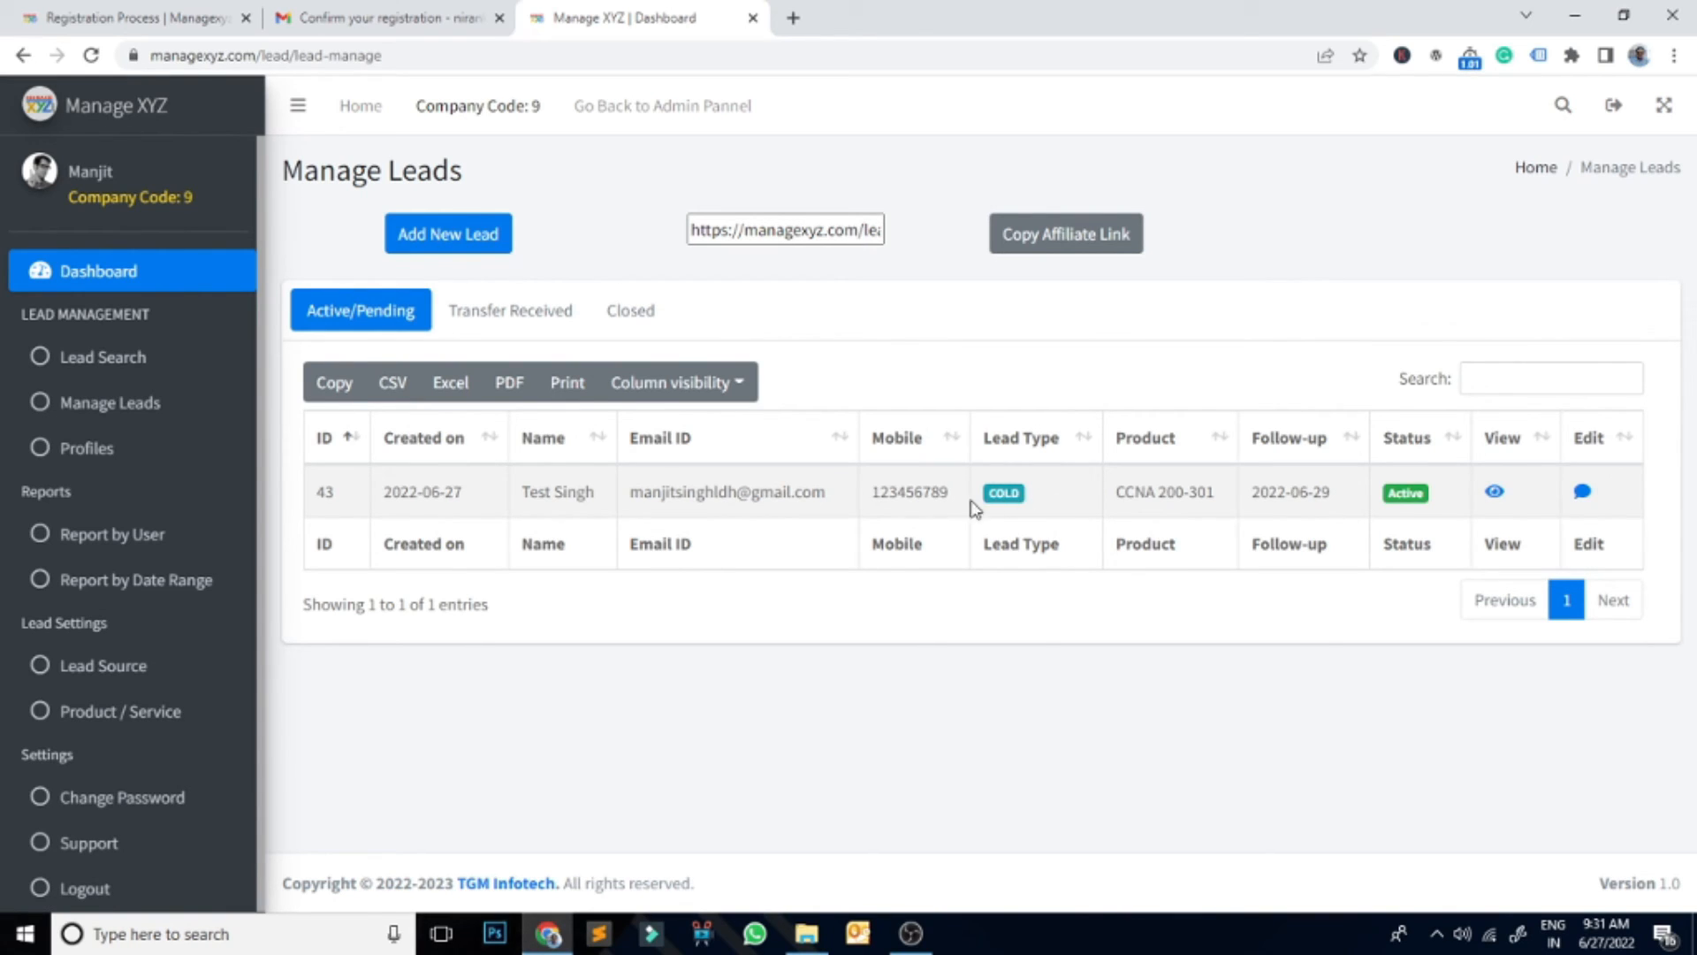
drag(953, 503, 870, 503)
right_click(899, 483)
click(937, 496)
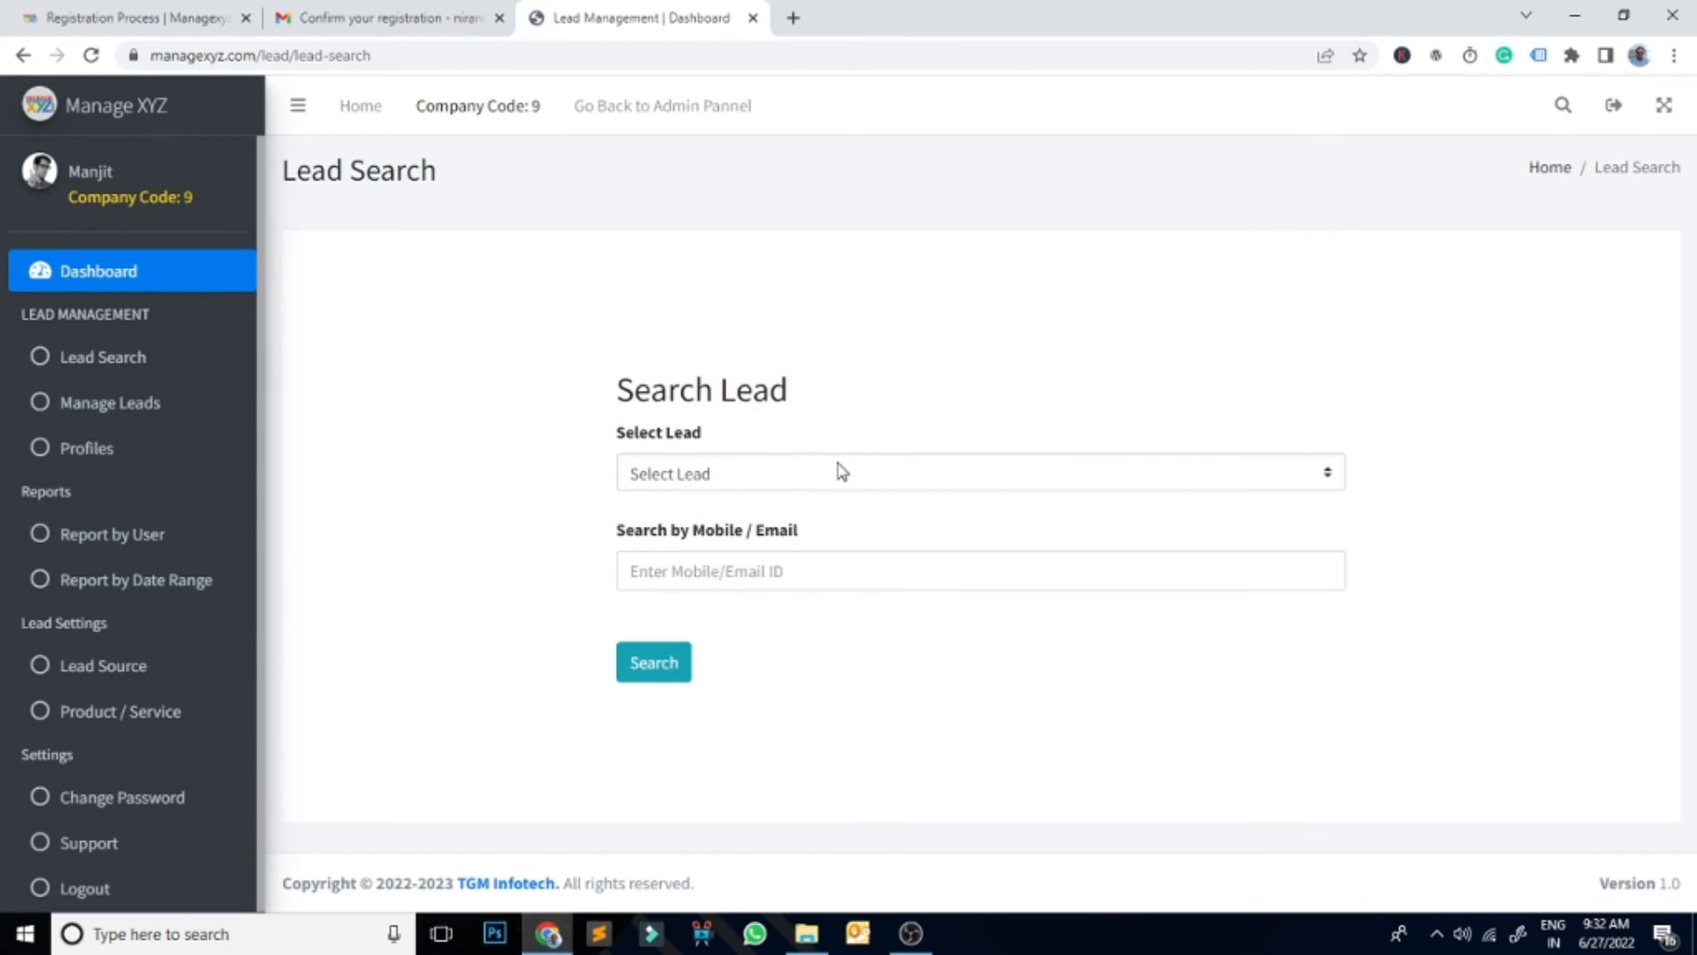
Step: Search leads by Mobile Number using lead 43's number
click(849, 478)
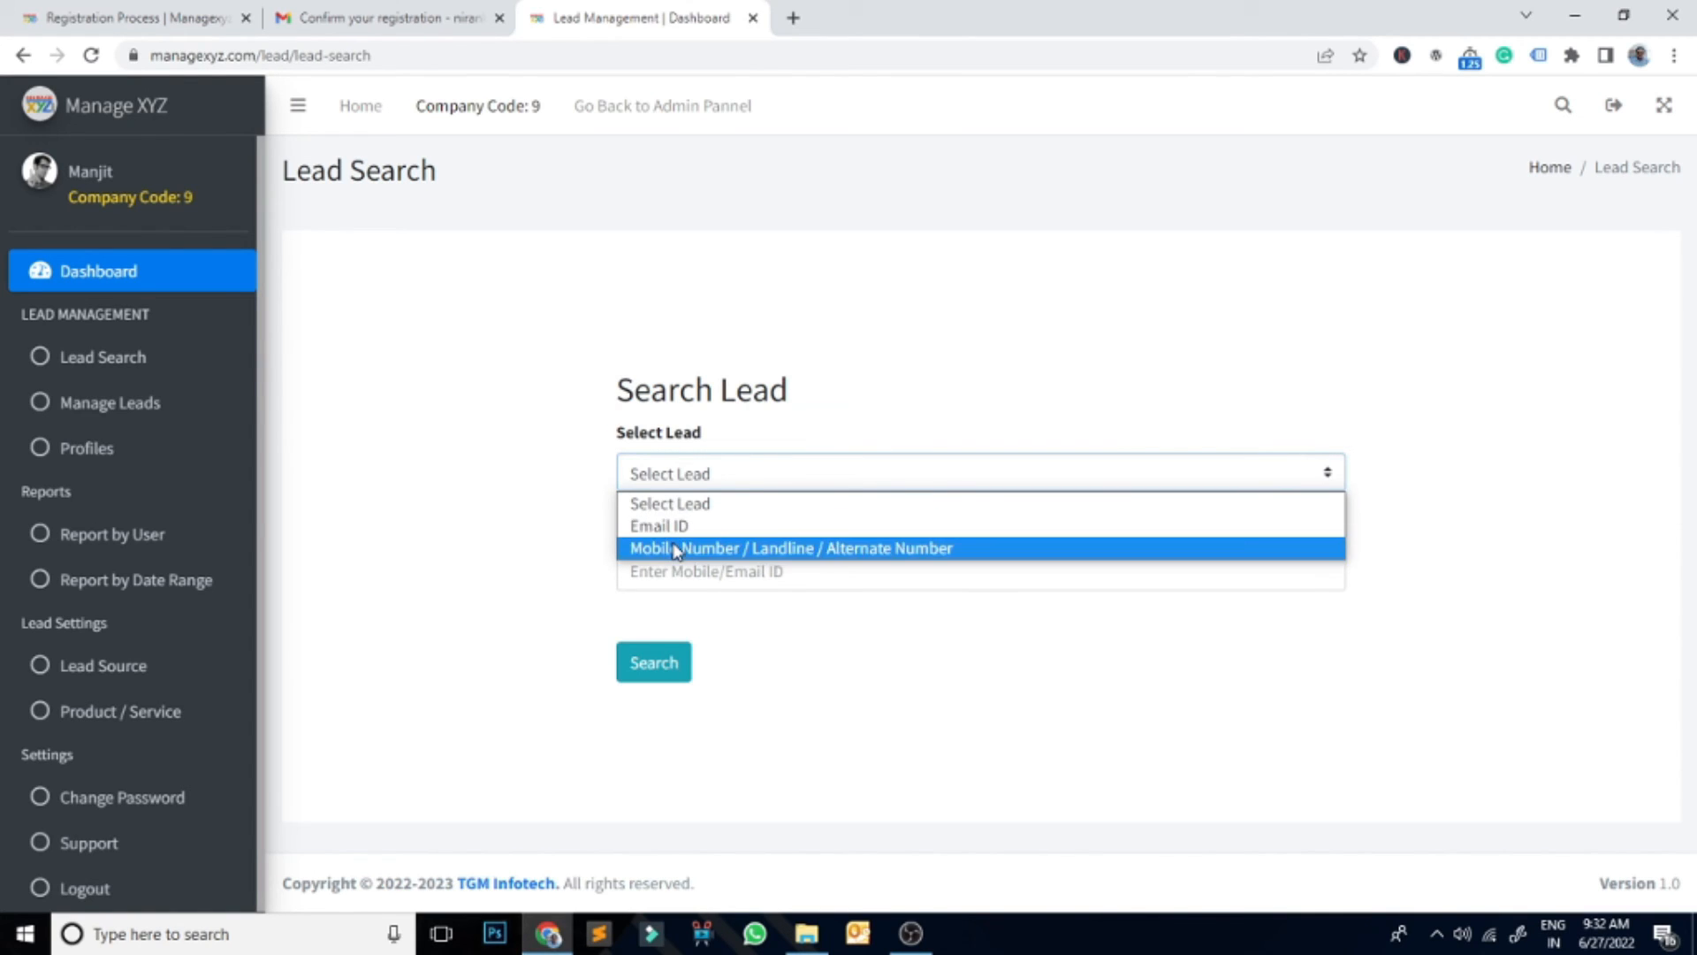
click(674, 548)
click(677, 573)
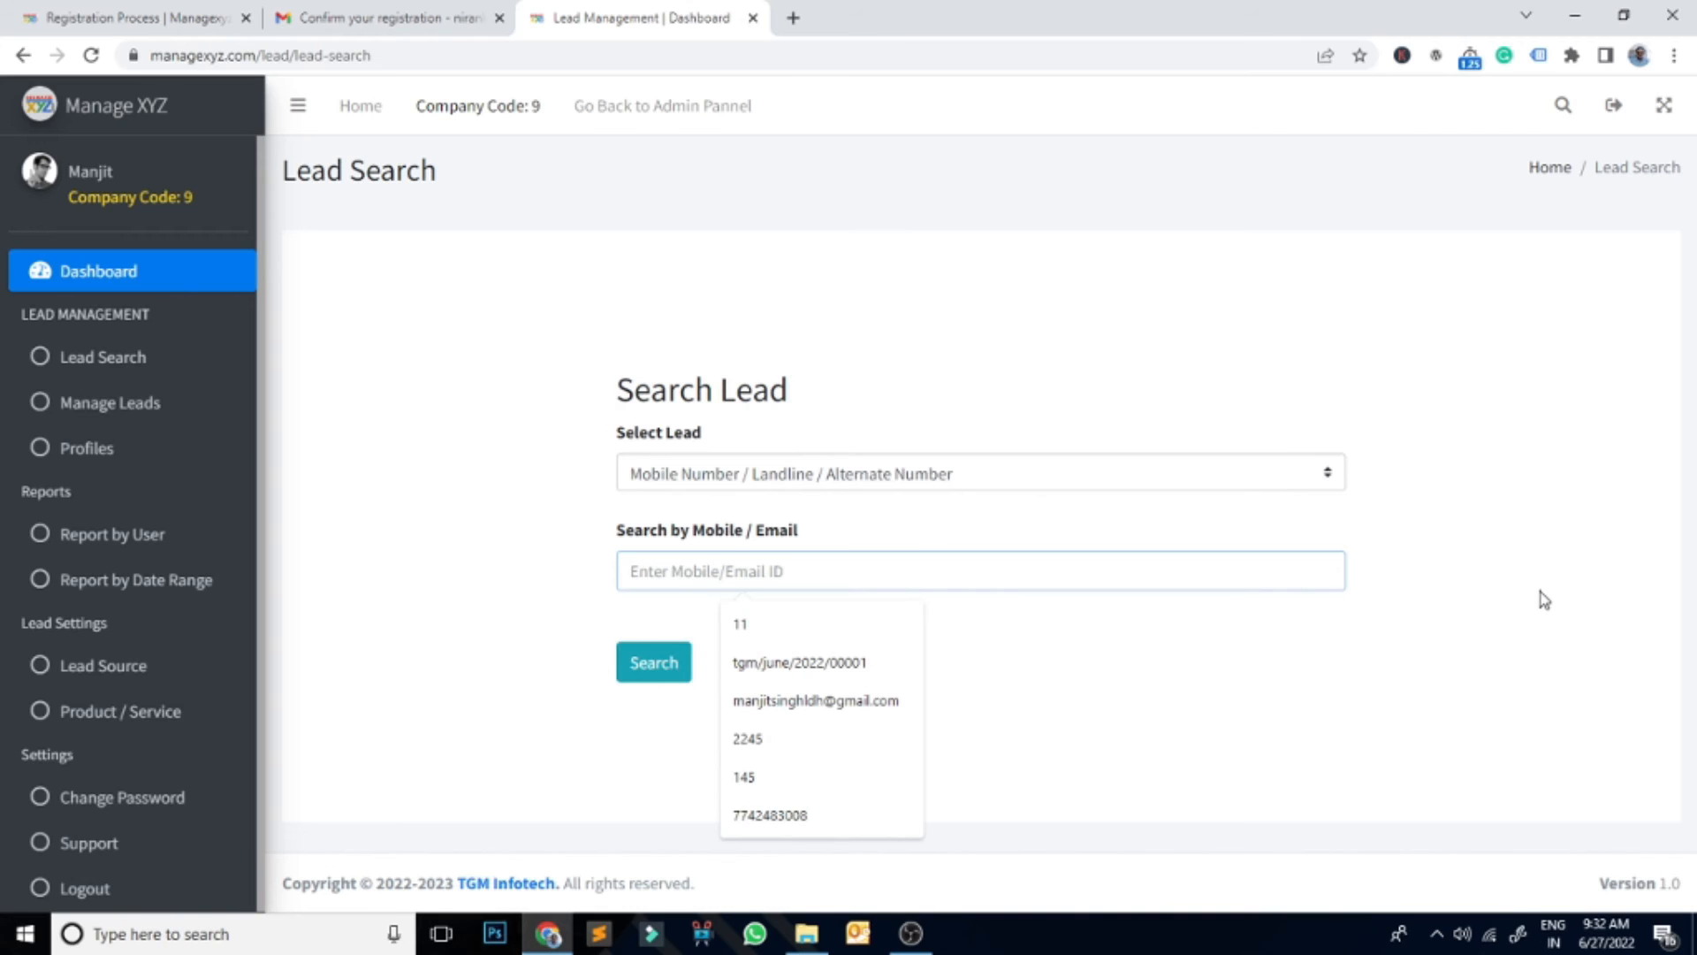
text(123456789)
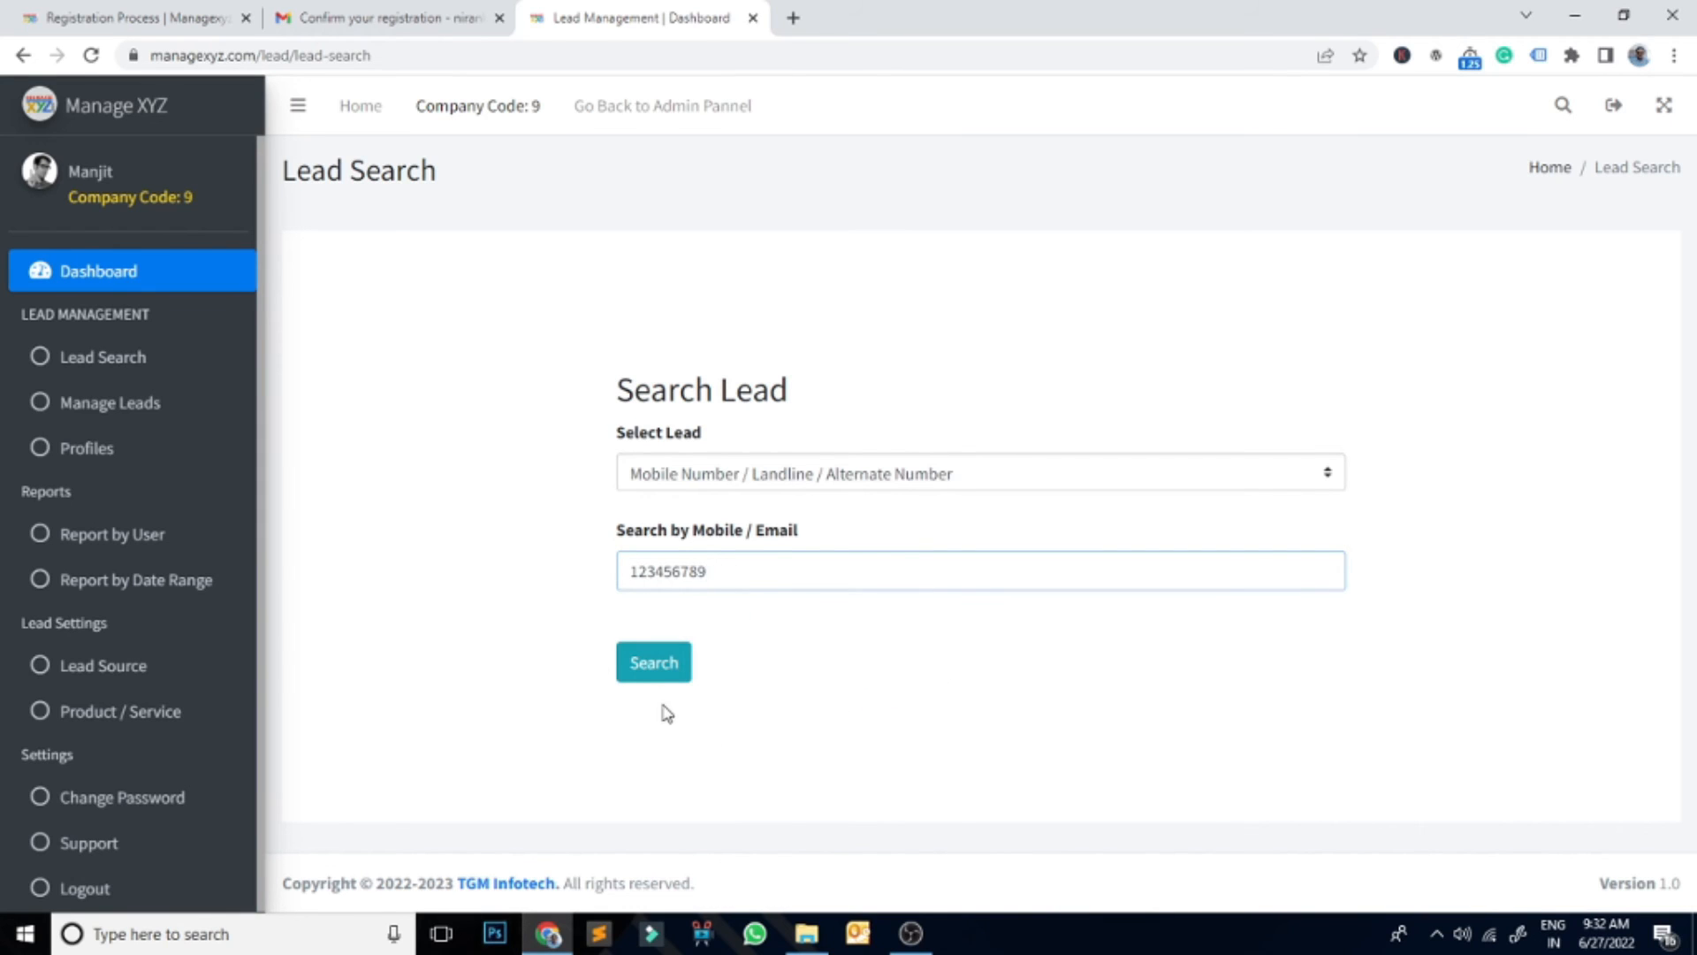
click(689, 670)
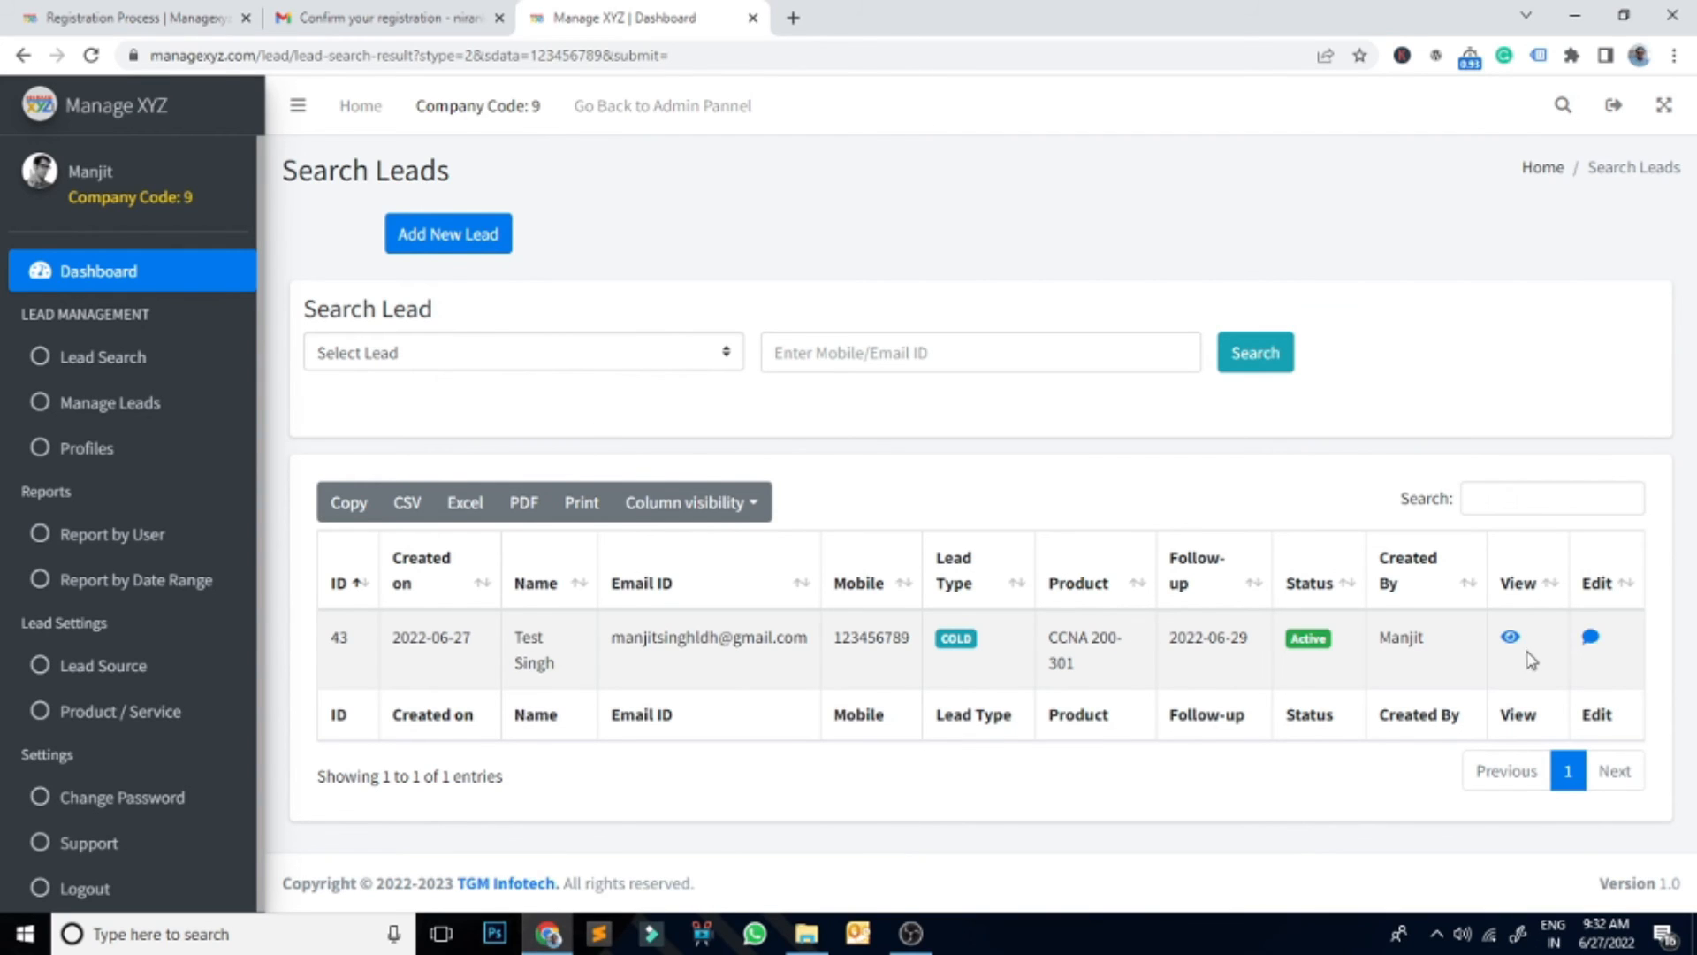
Step: Open the matching lead 43's edit popup and close it again
click(1591, 640)
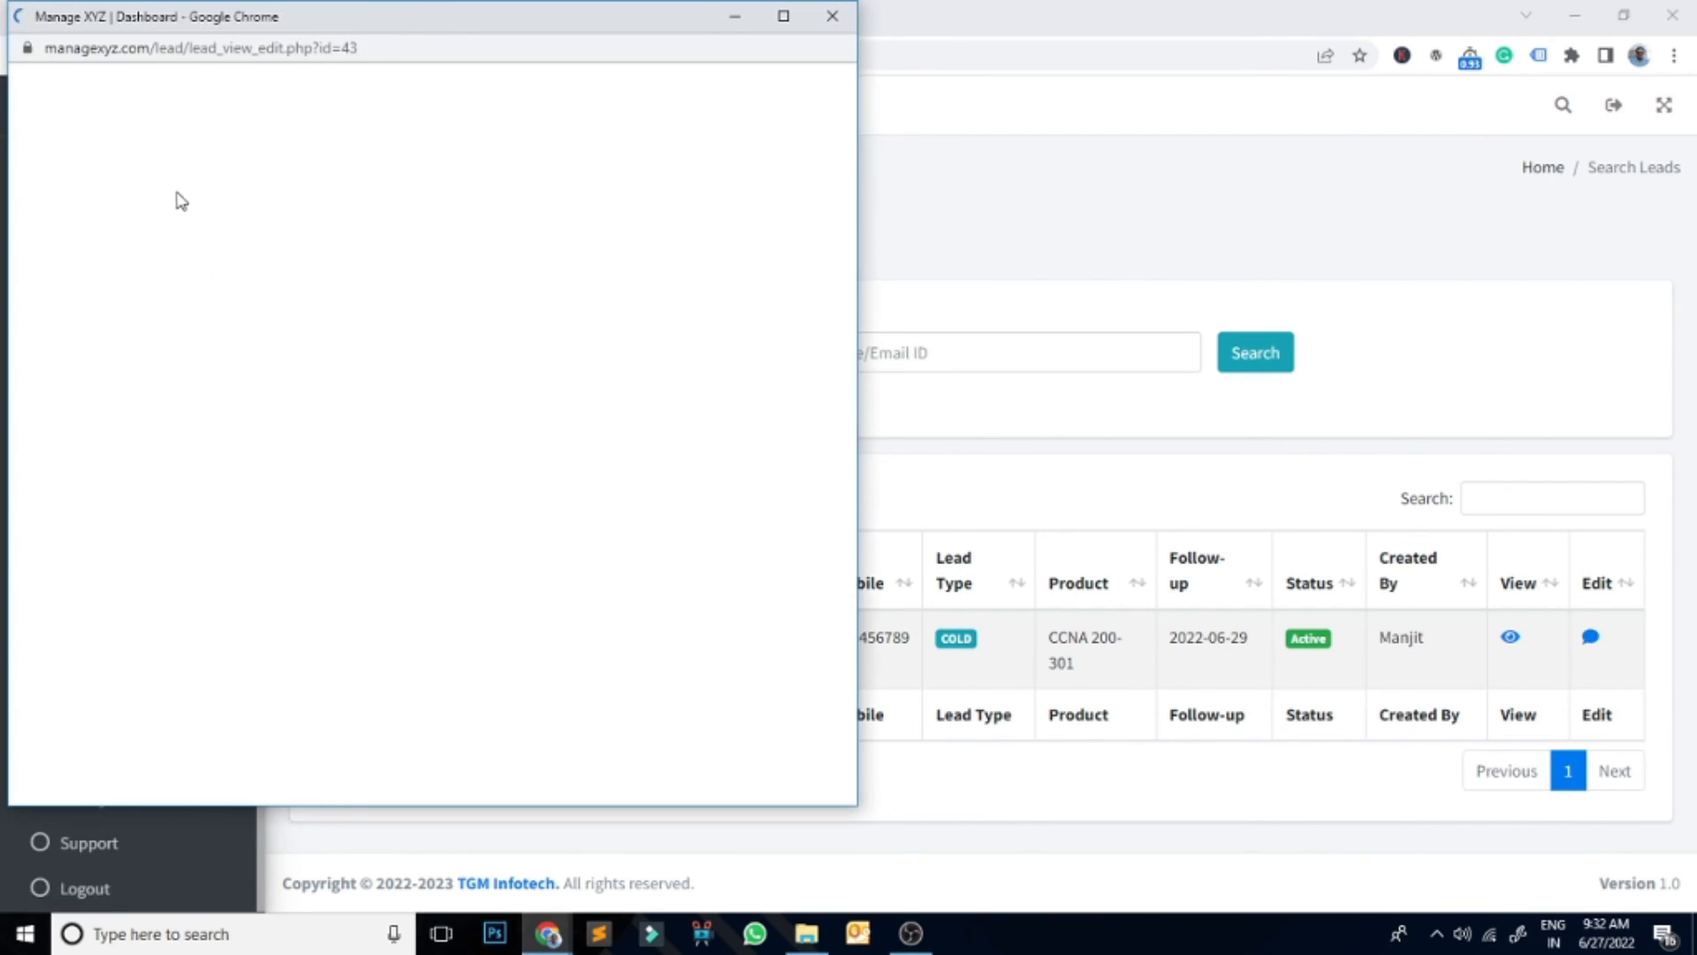
scroll(574, 508, down, 10)
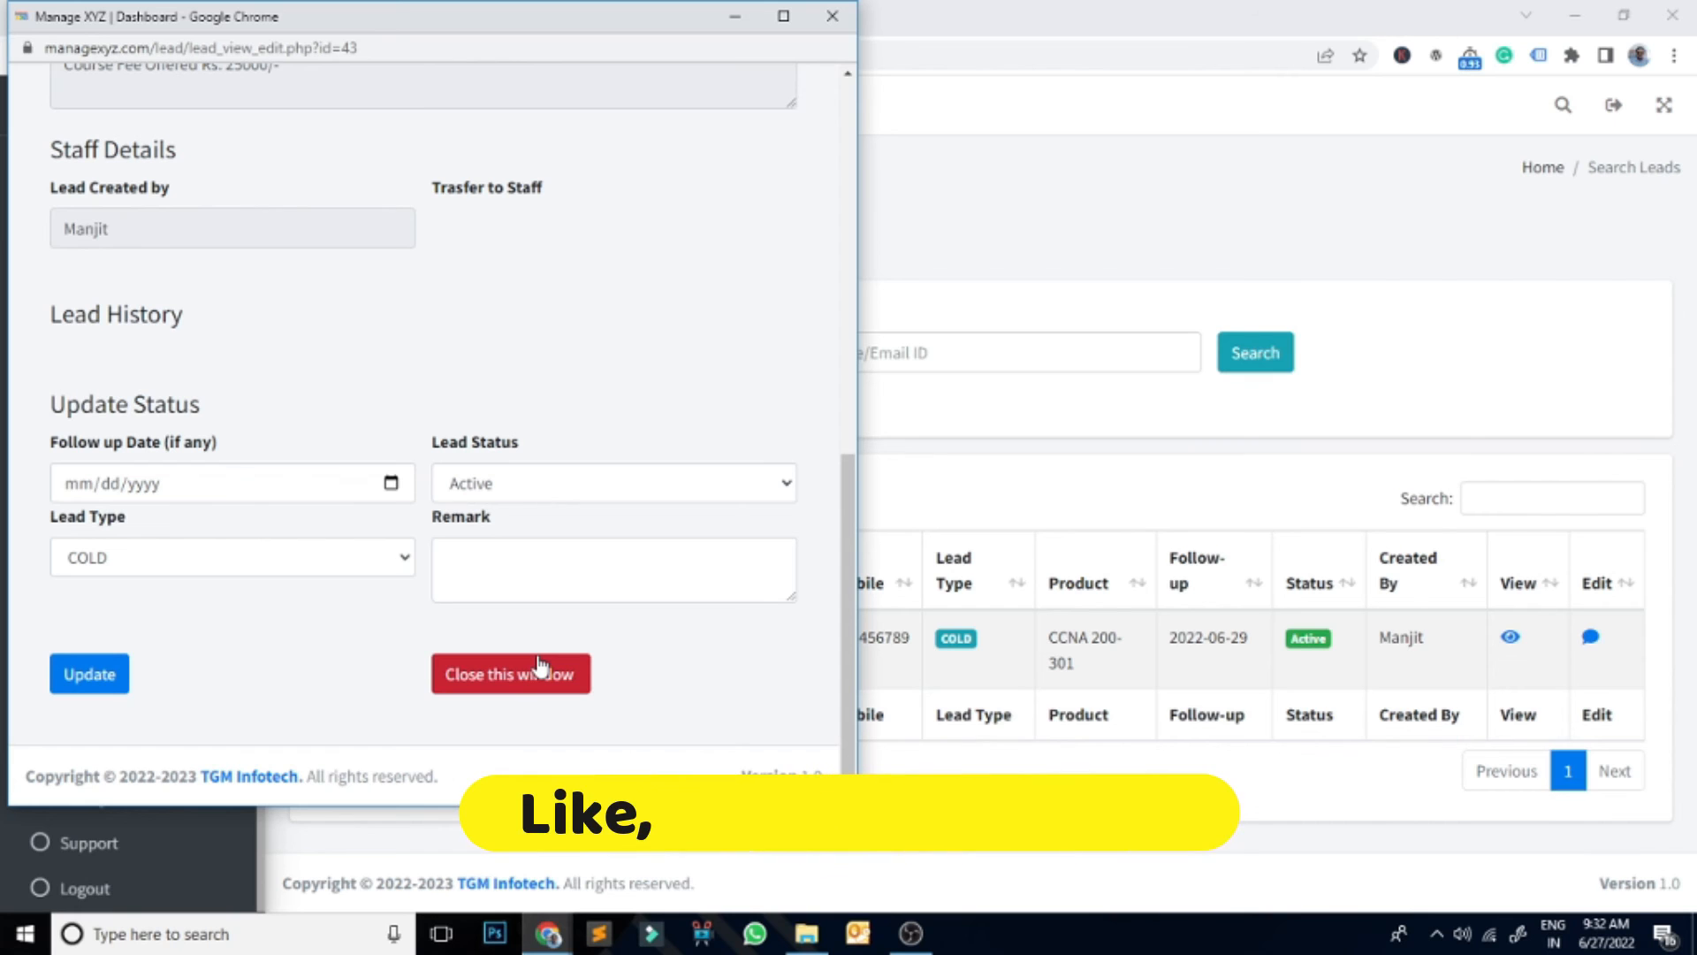
click(531, 685)
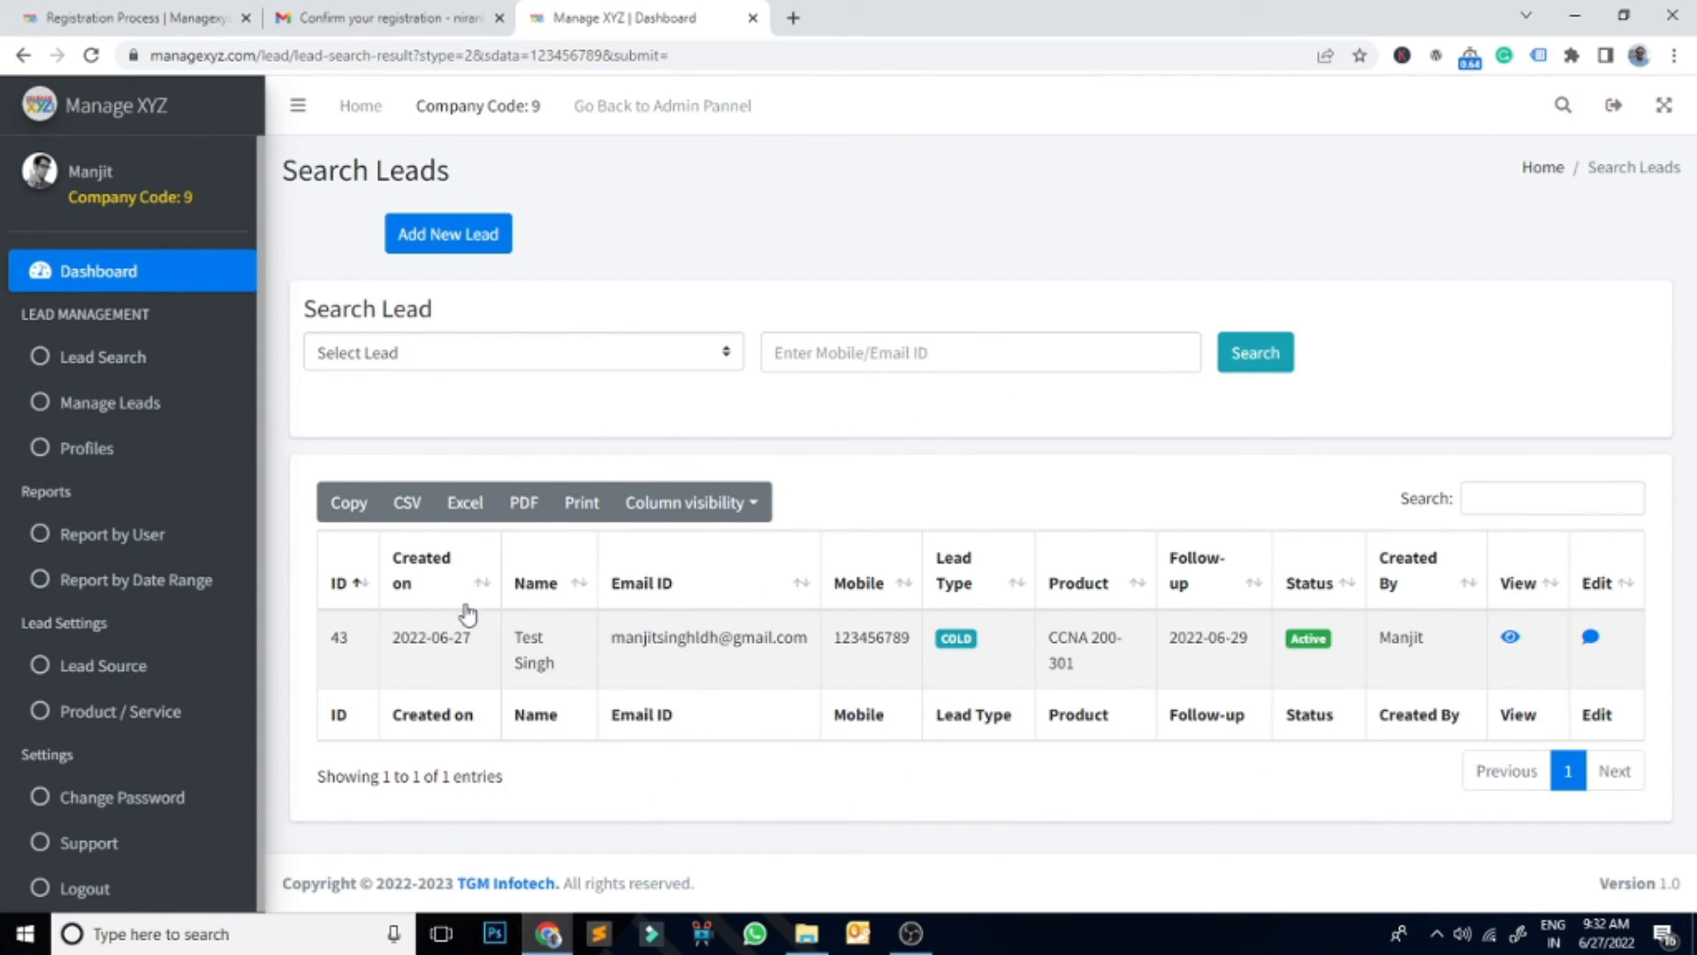
Step: Dismiss the quick contact search and go through the Dashboard to Manage Leads
click(1564, 104)
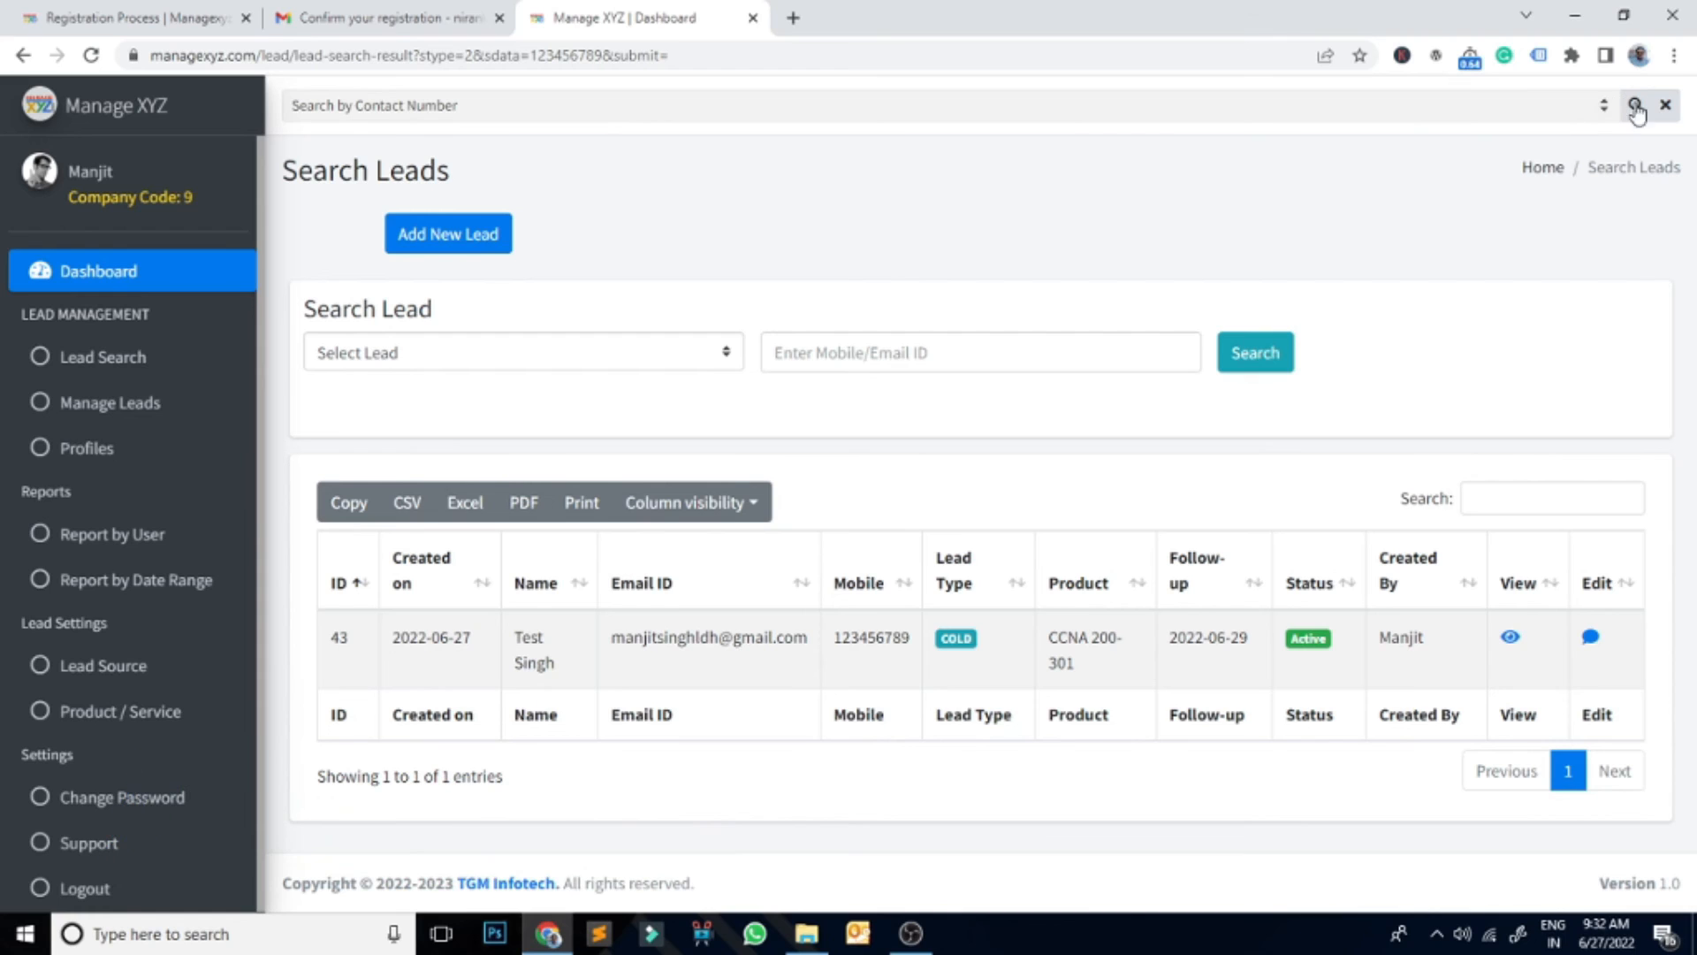
click(1666, 104)
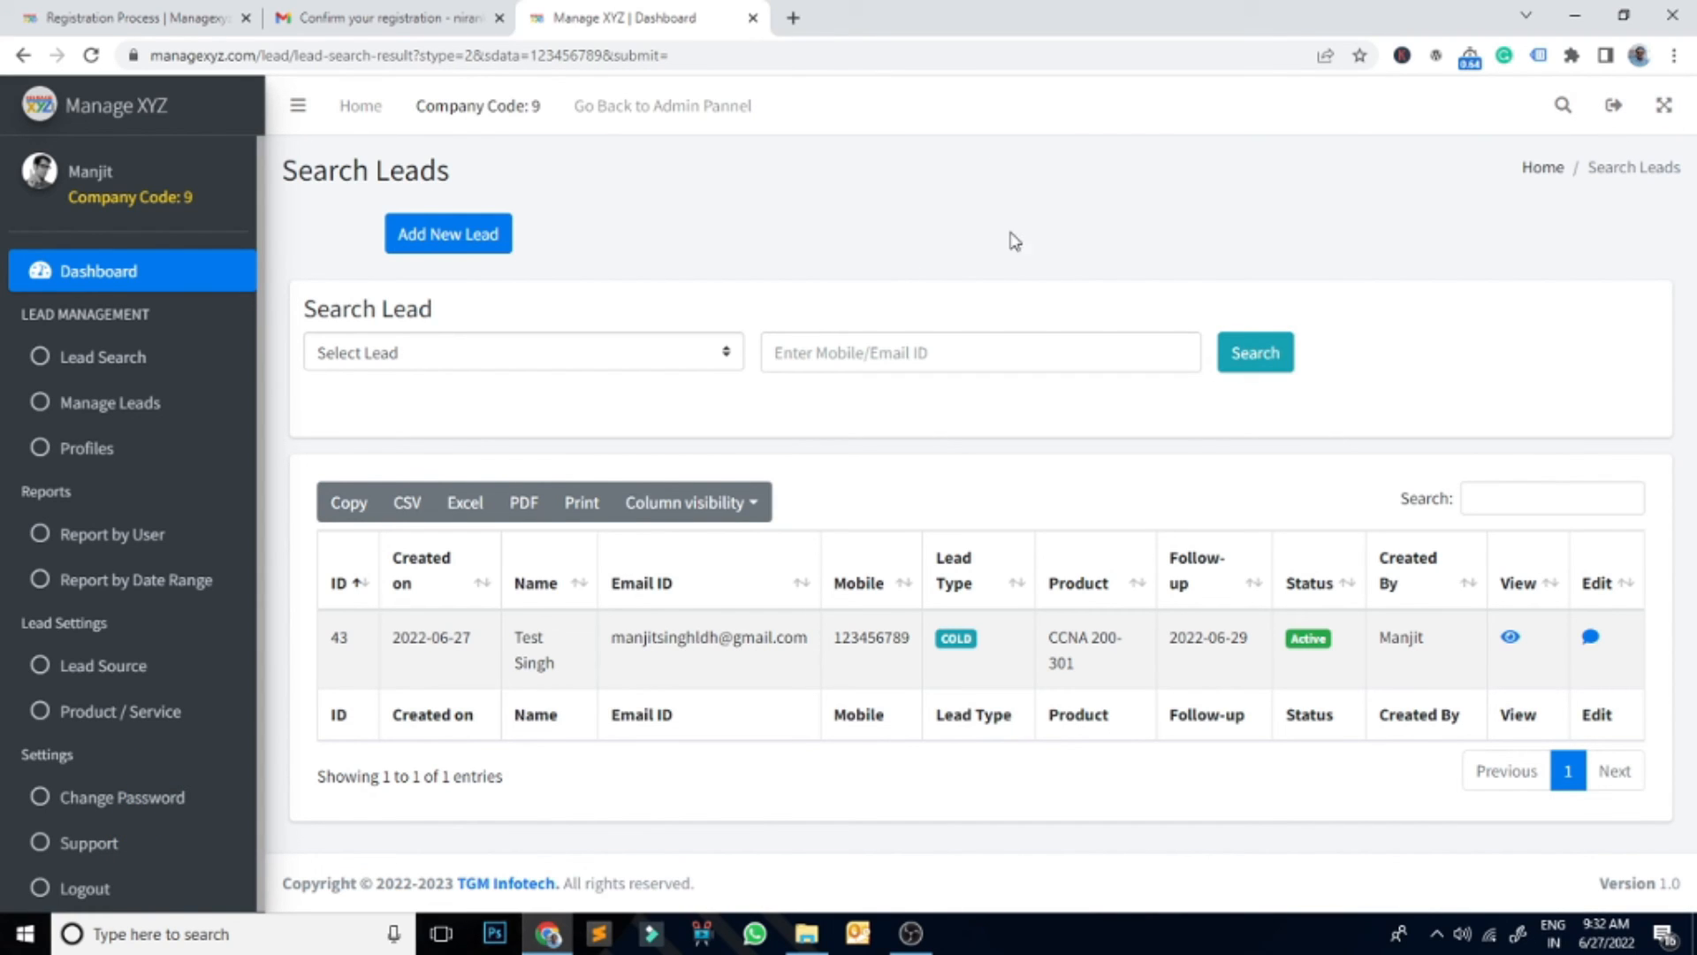
click(91, 276)
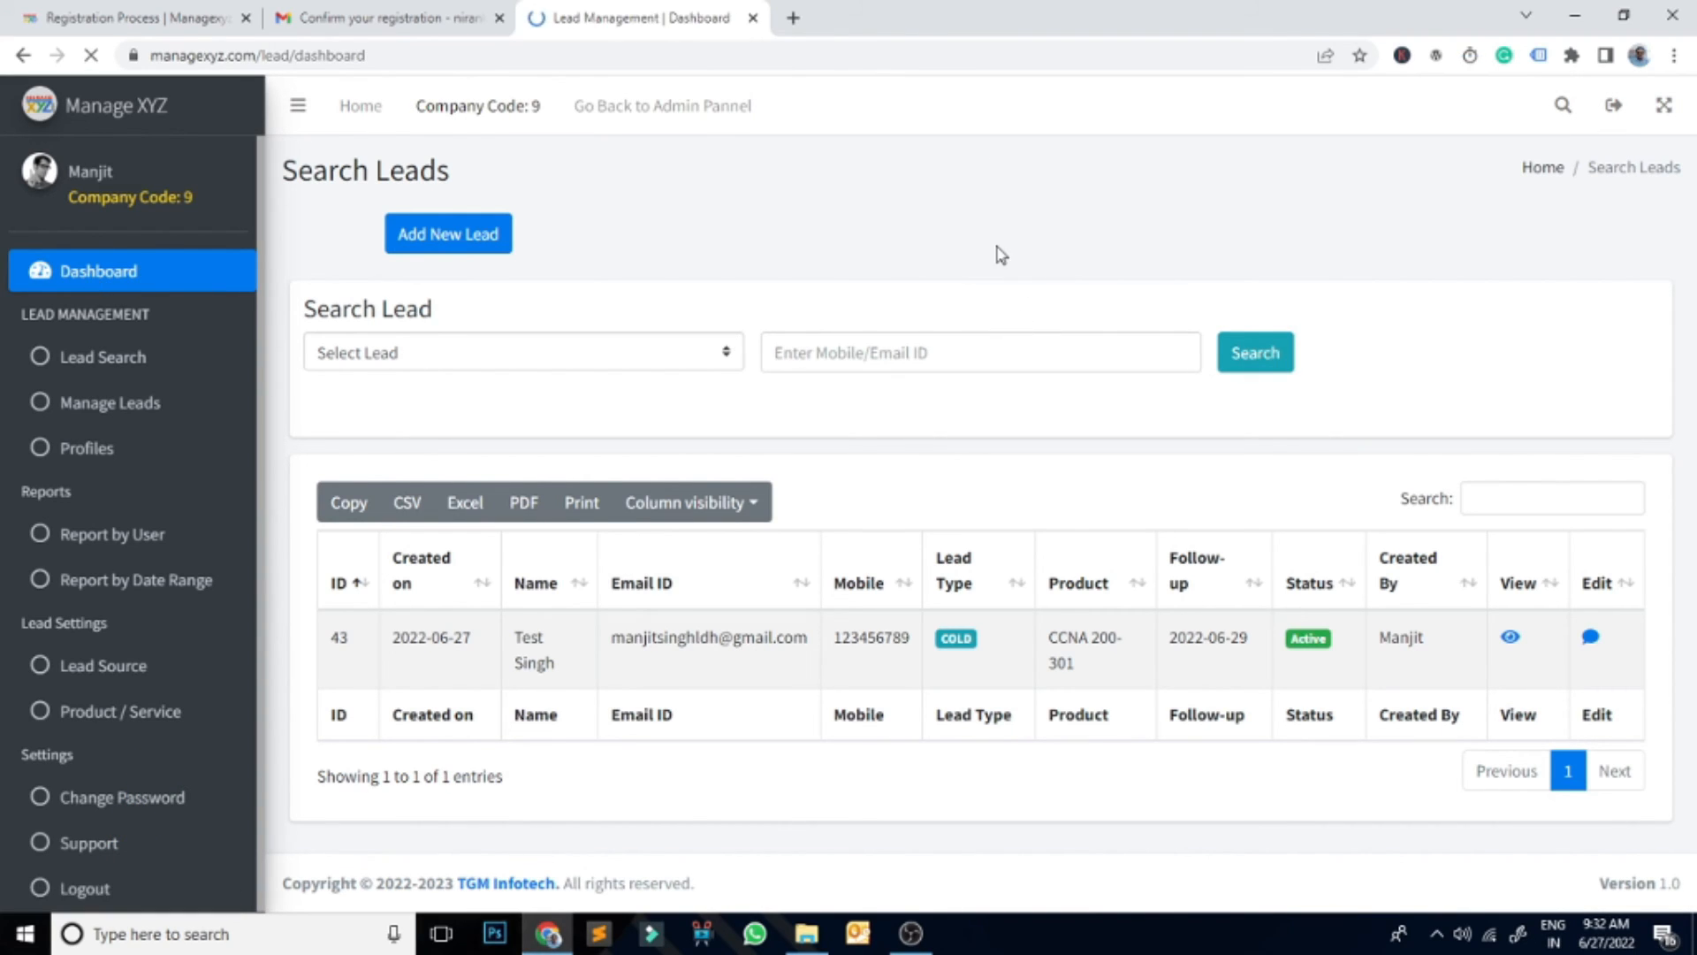
scroll(1034, 705, down, 5)
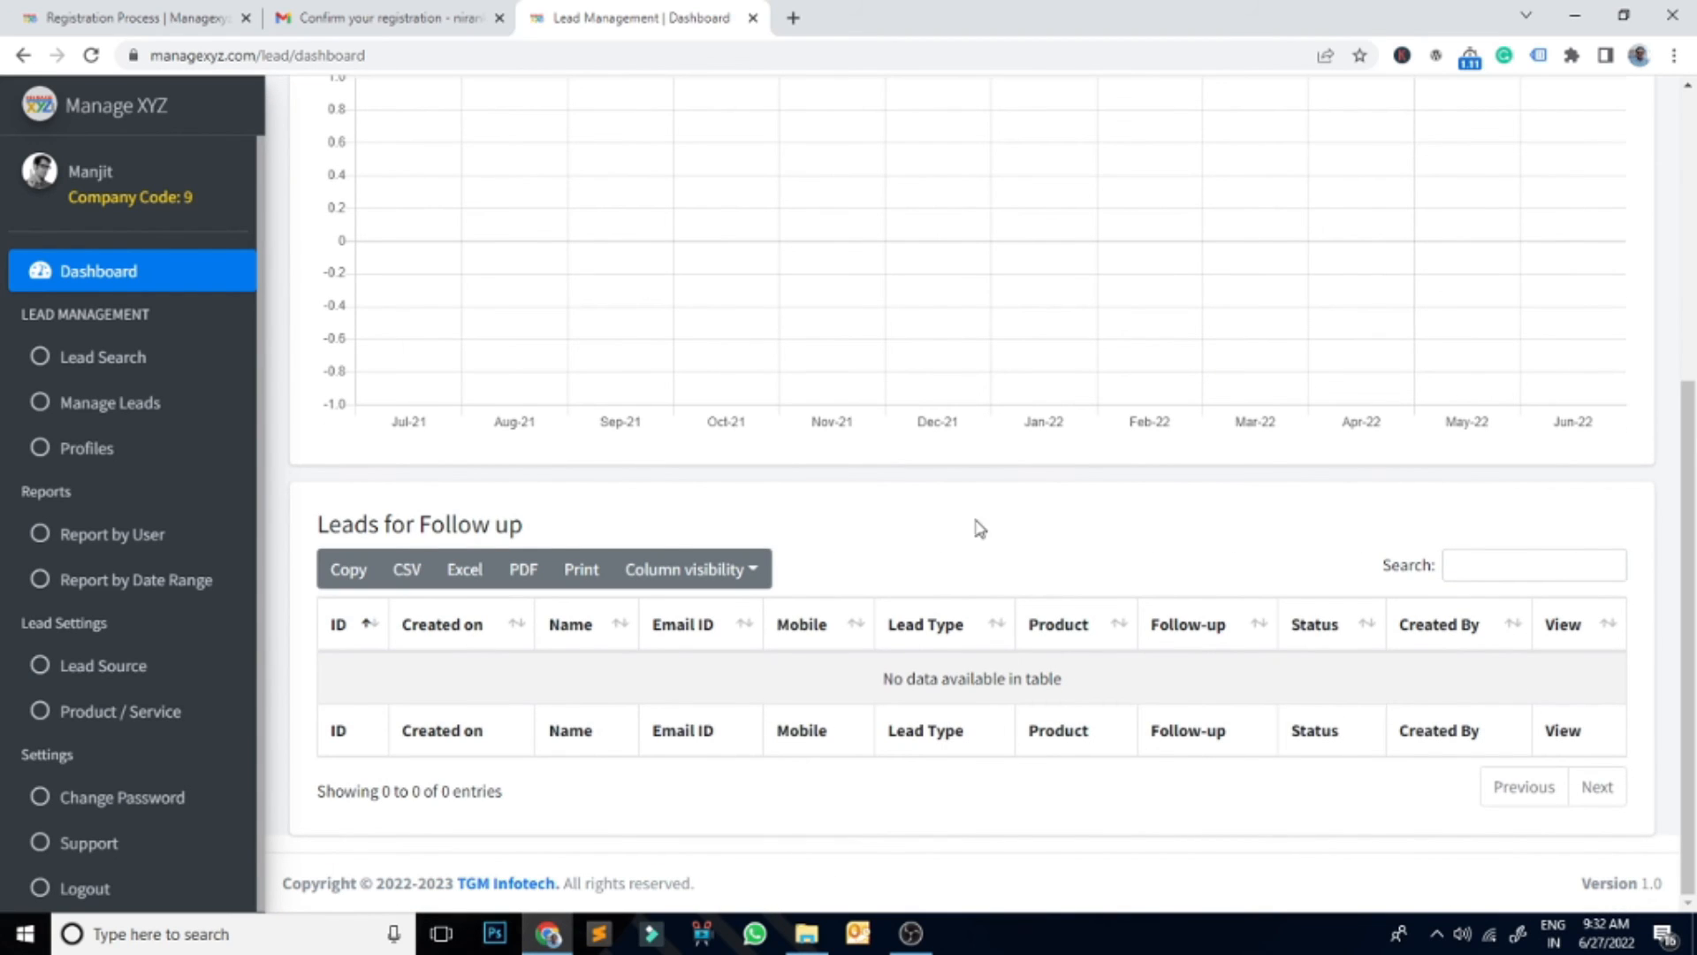
click(78, 403)
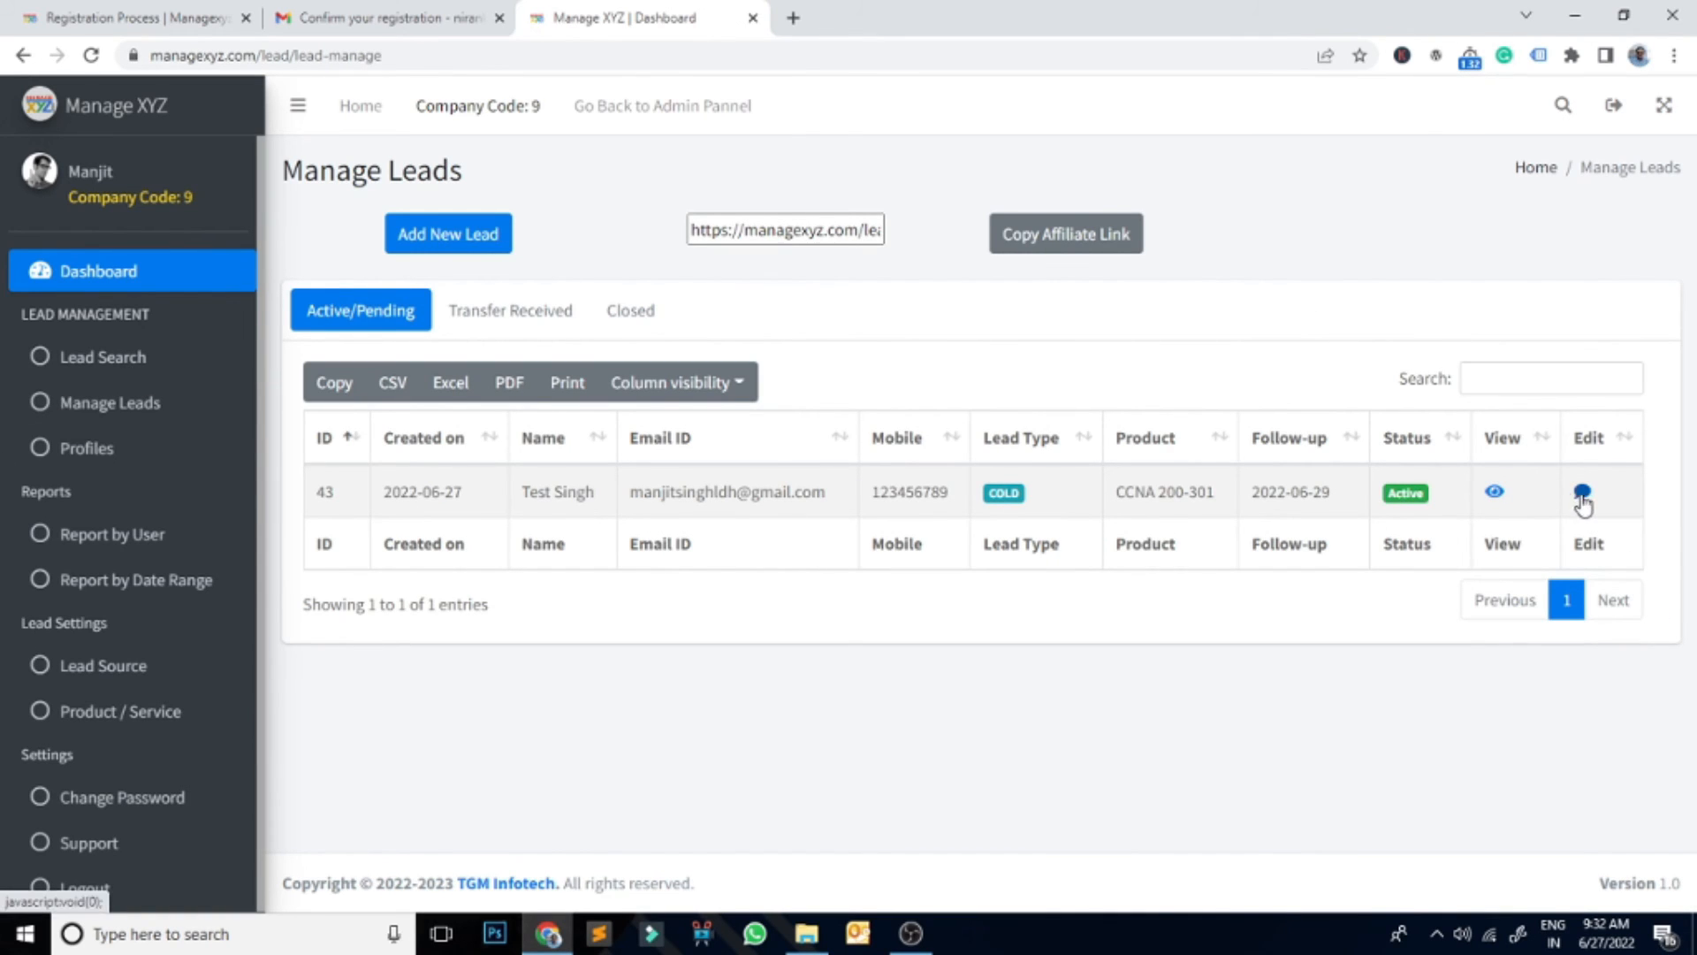
Step: View lead 43's details, close them, and return to Manage Leads via the Dashboard
click(1494, 491)
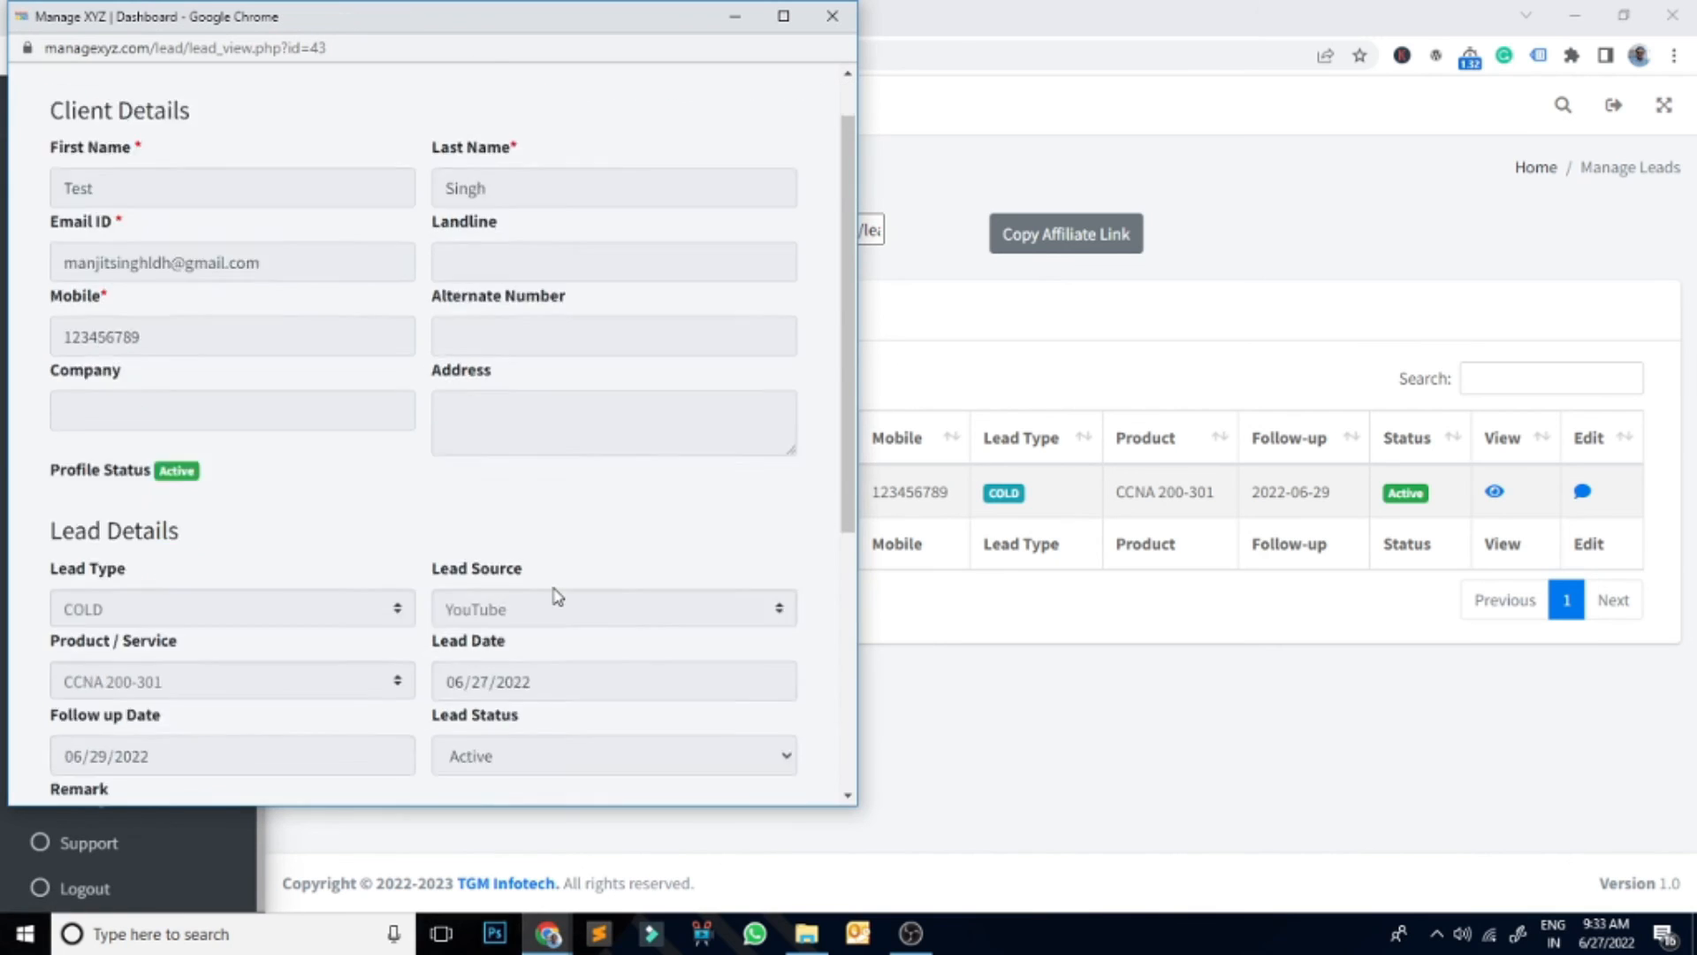
scroll(559, 588, down, 5)
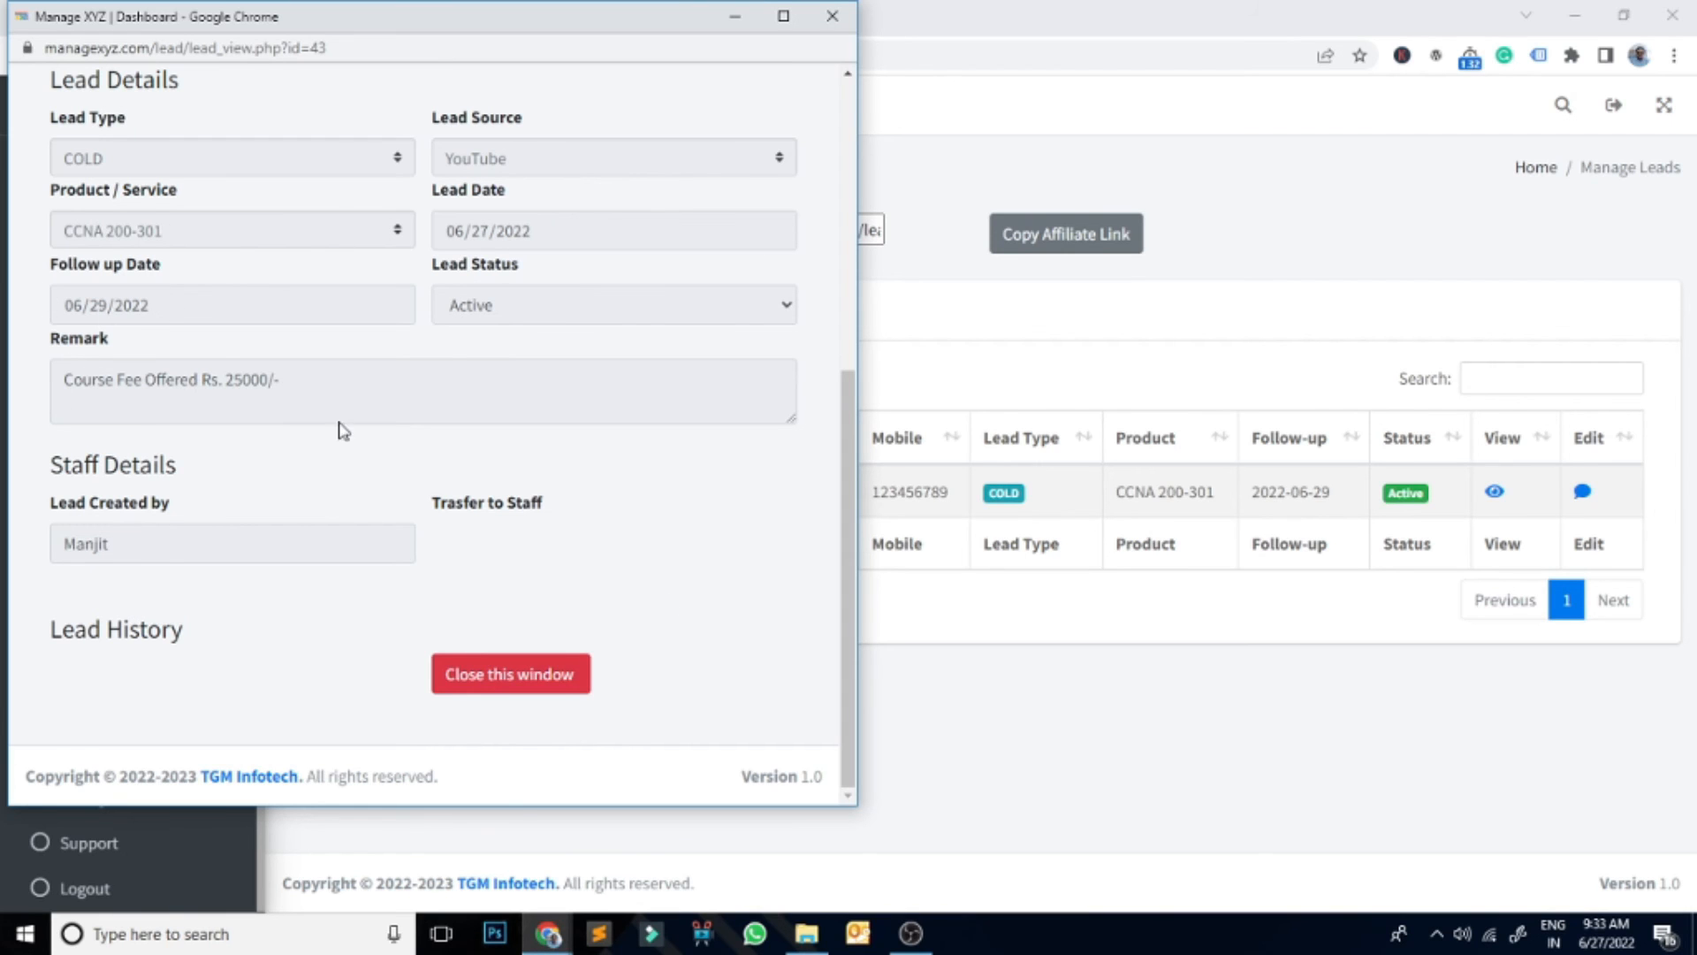
click(577, 682)
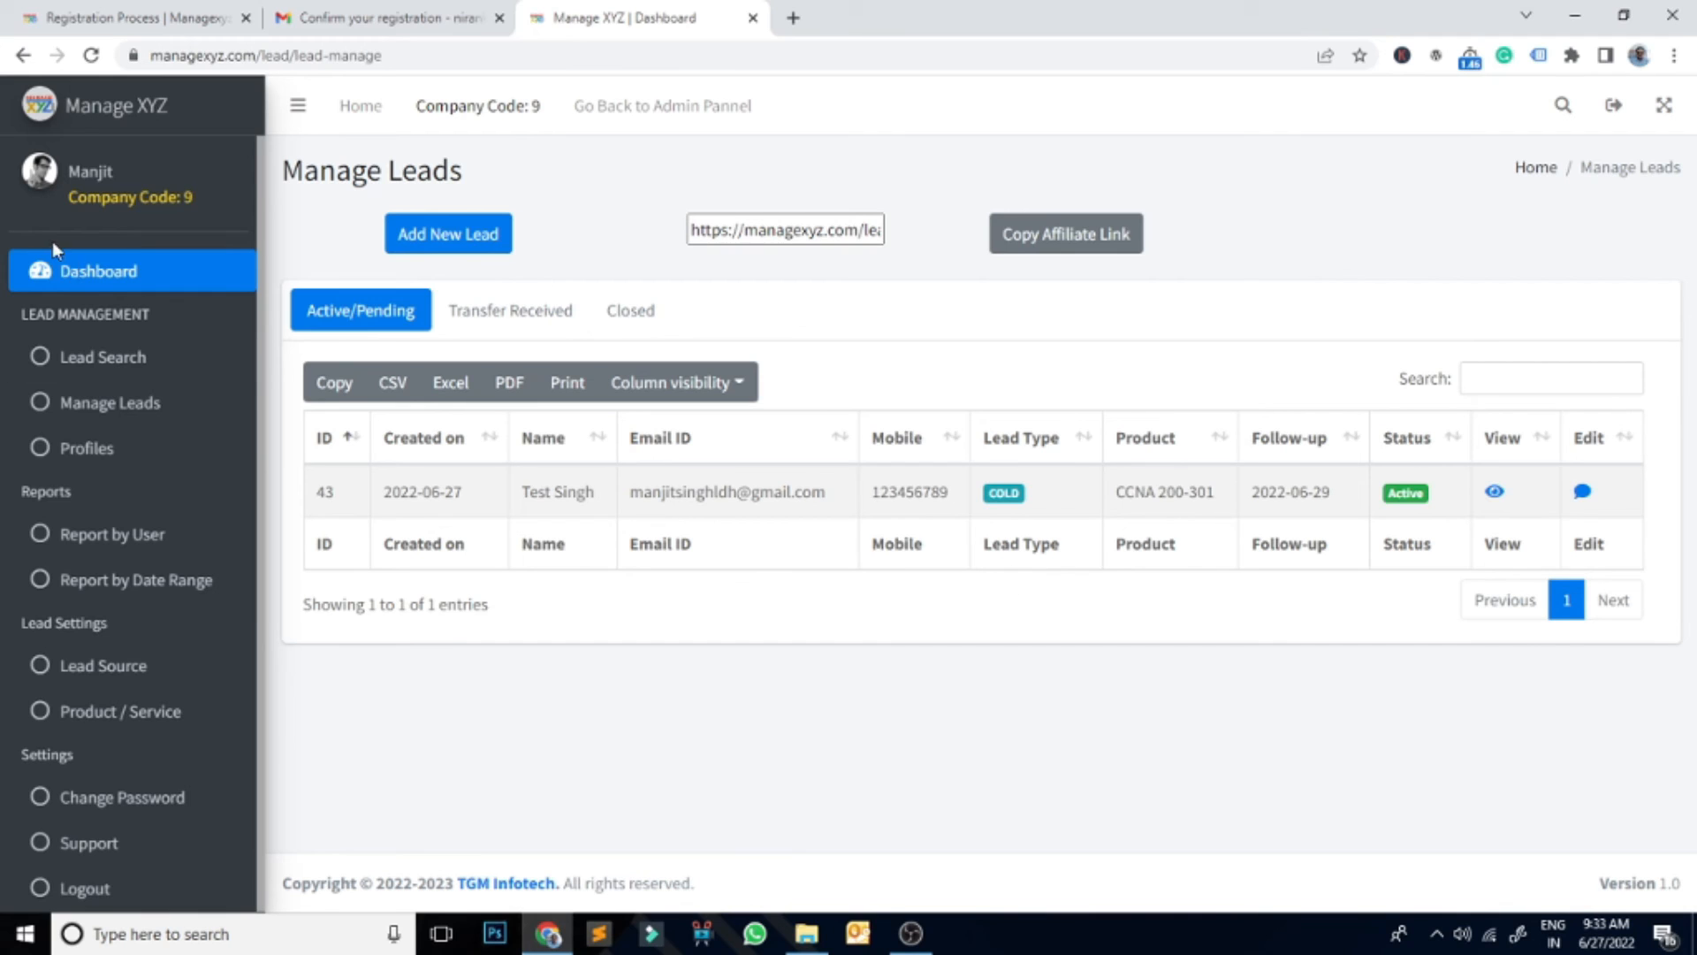
click(99, 275)
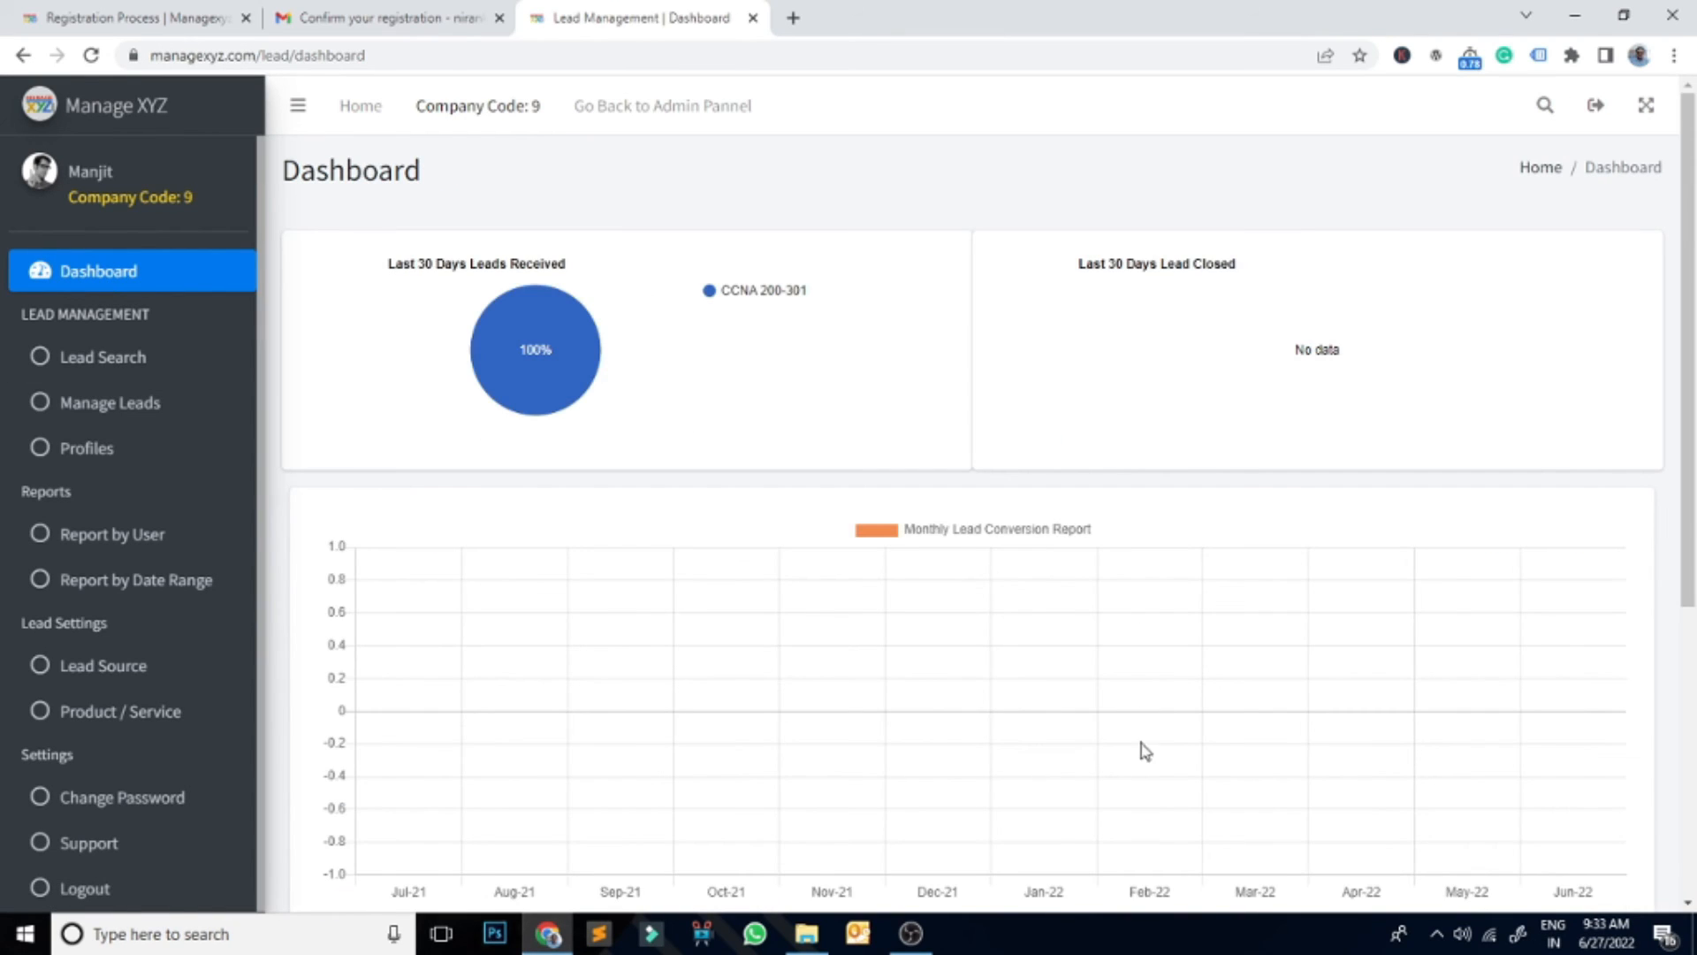
scroll(1149, 811, down, 5)
scroll(1147, 807, up, 5)
click(108, 414)
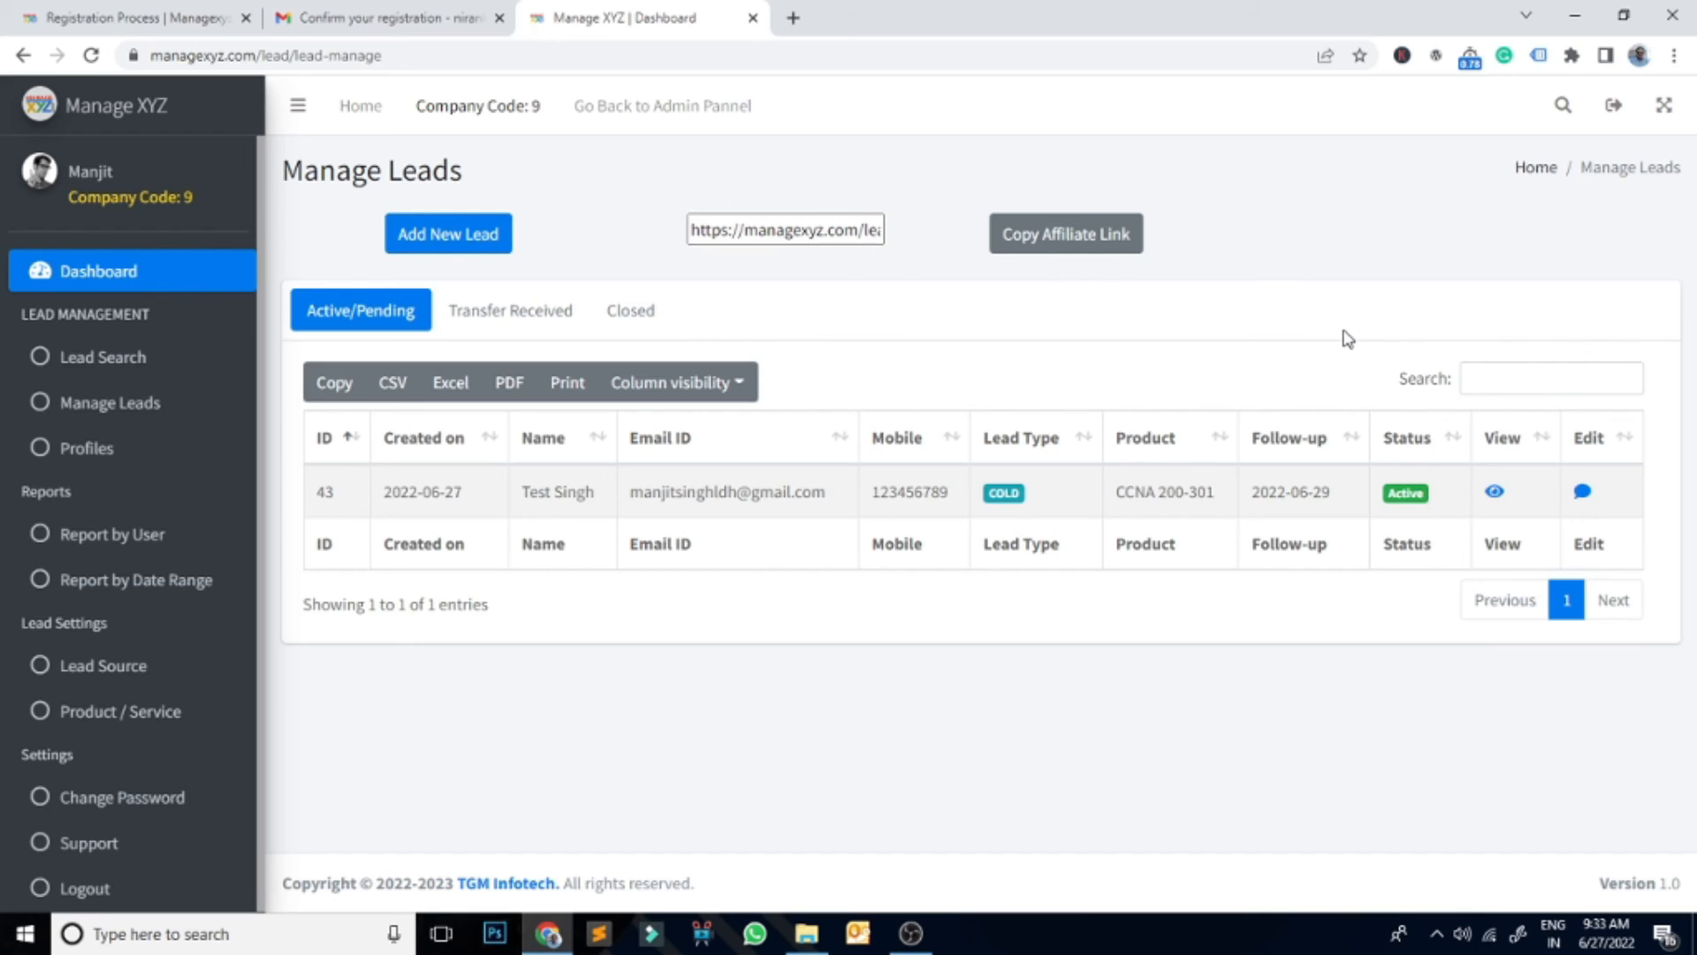
Step: Copy the affiliate link and load it in a new Chrome tab to show the Enquiry Form
click(1068, 241)
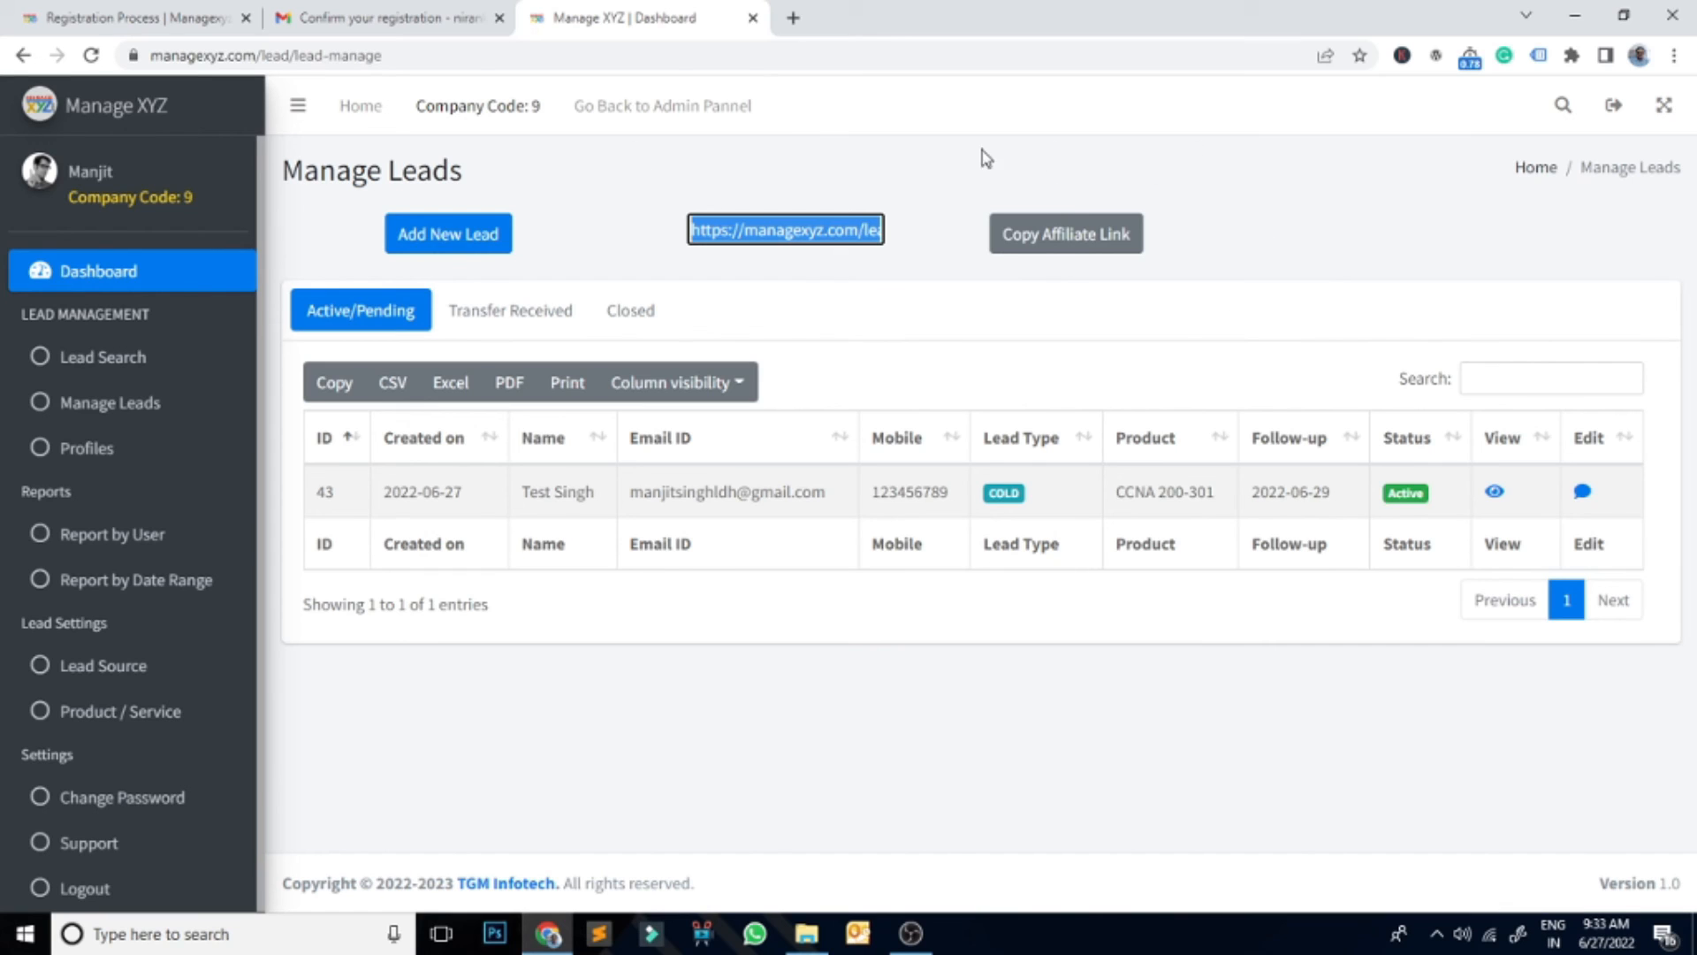
click(793, 18)
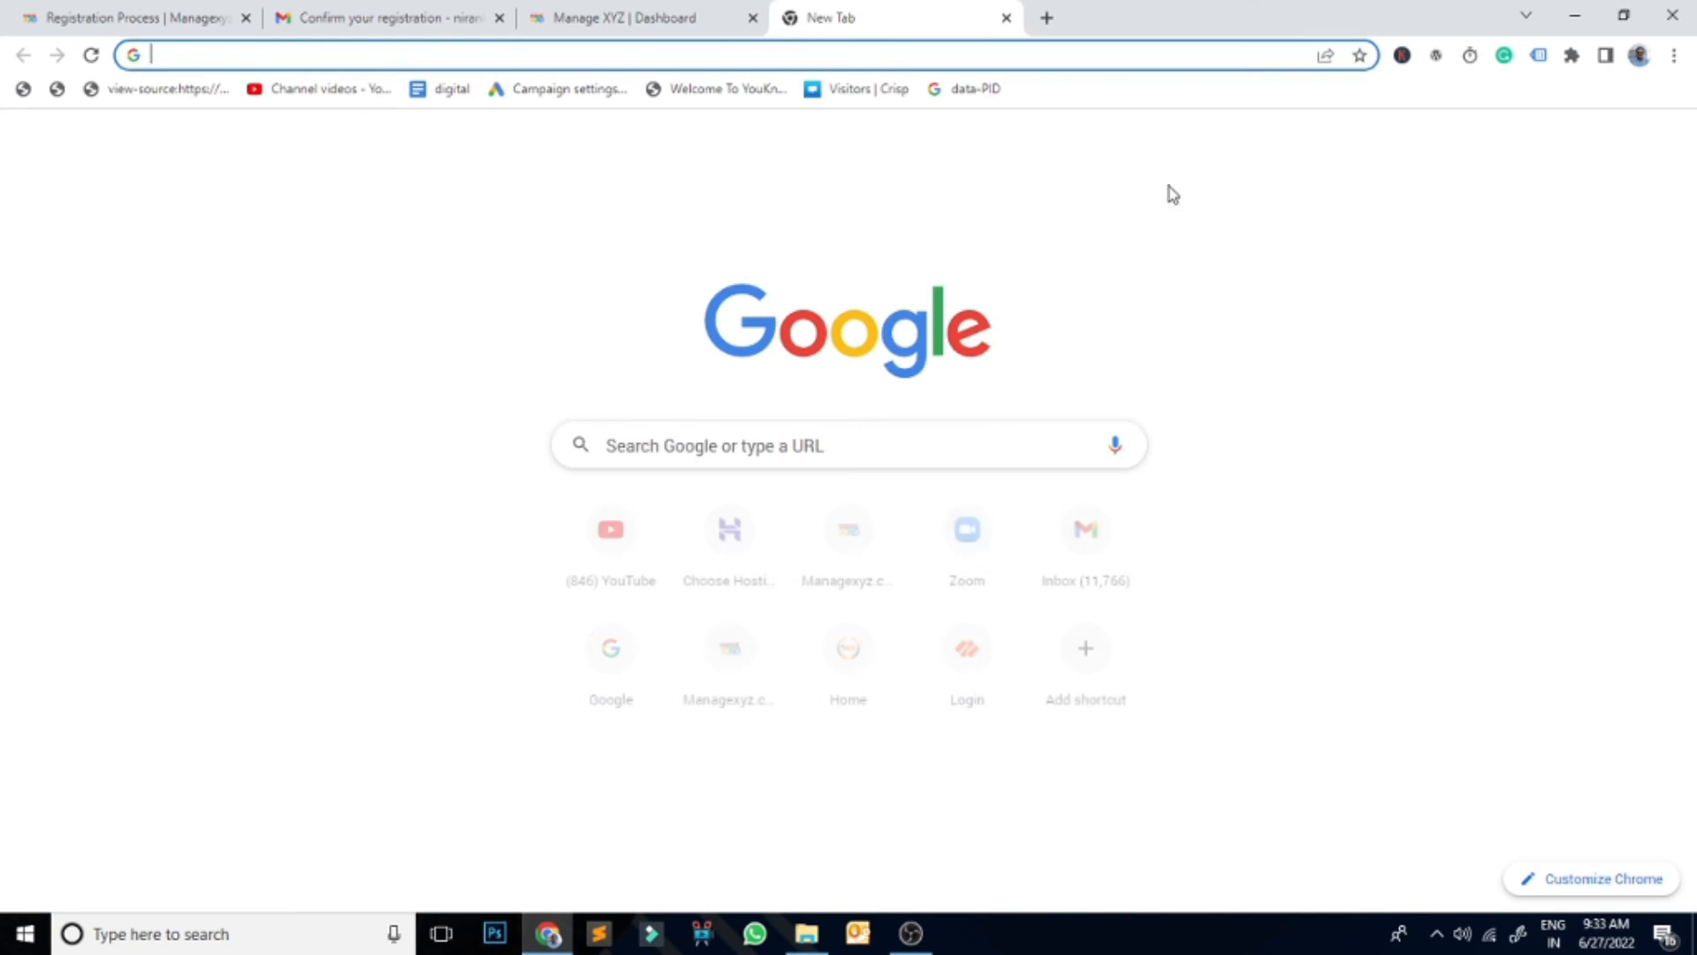
key(ctrl+v)
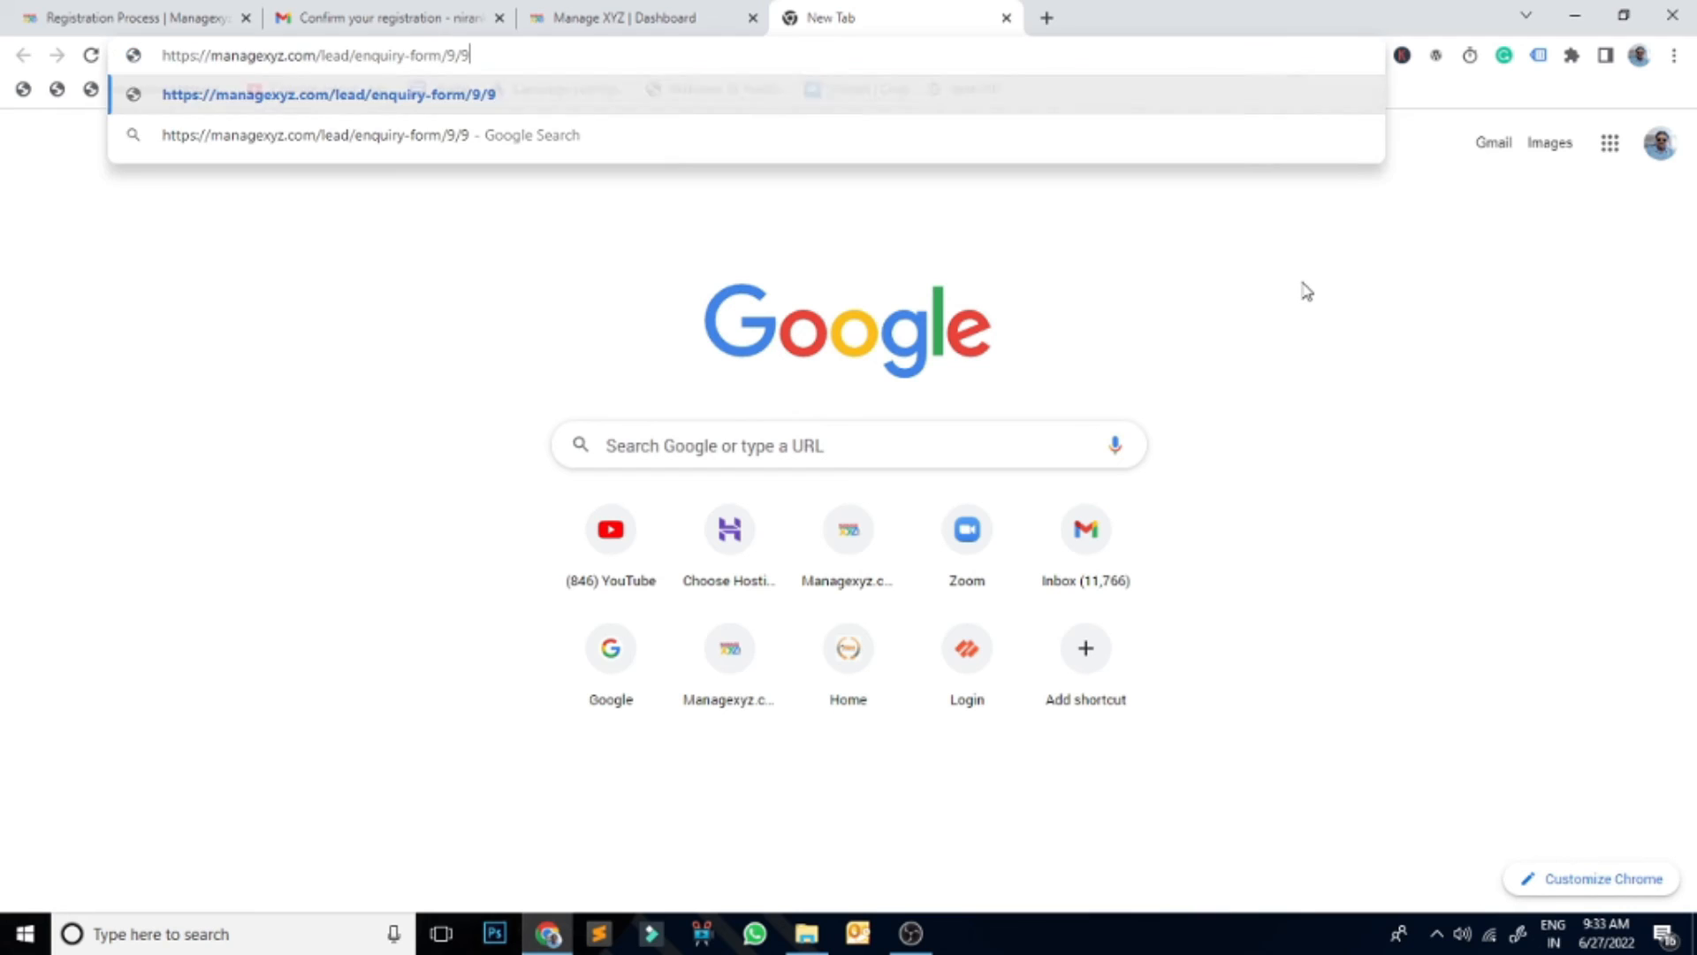
key(Return)
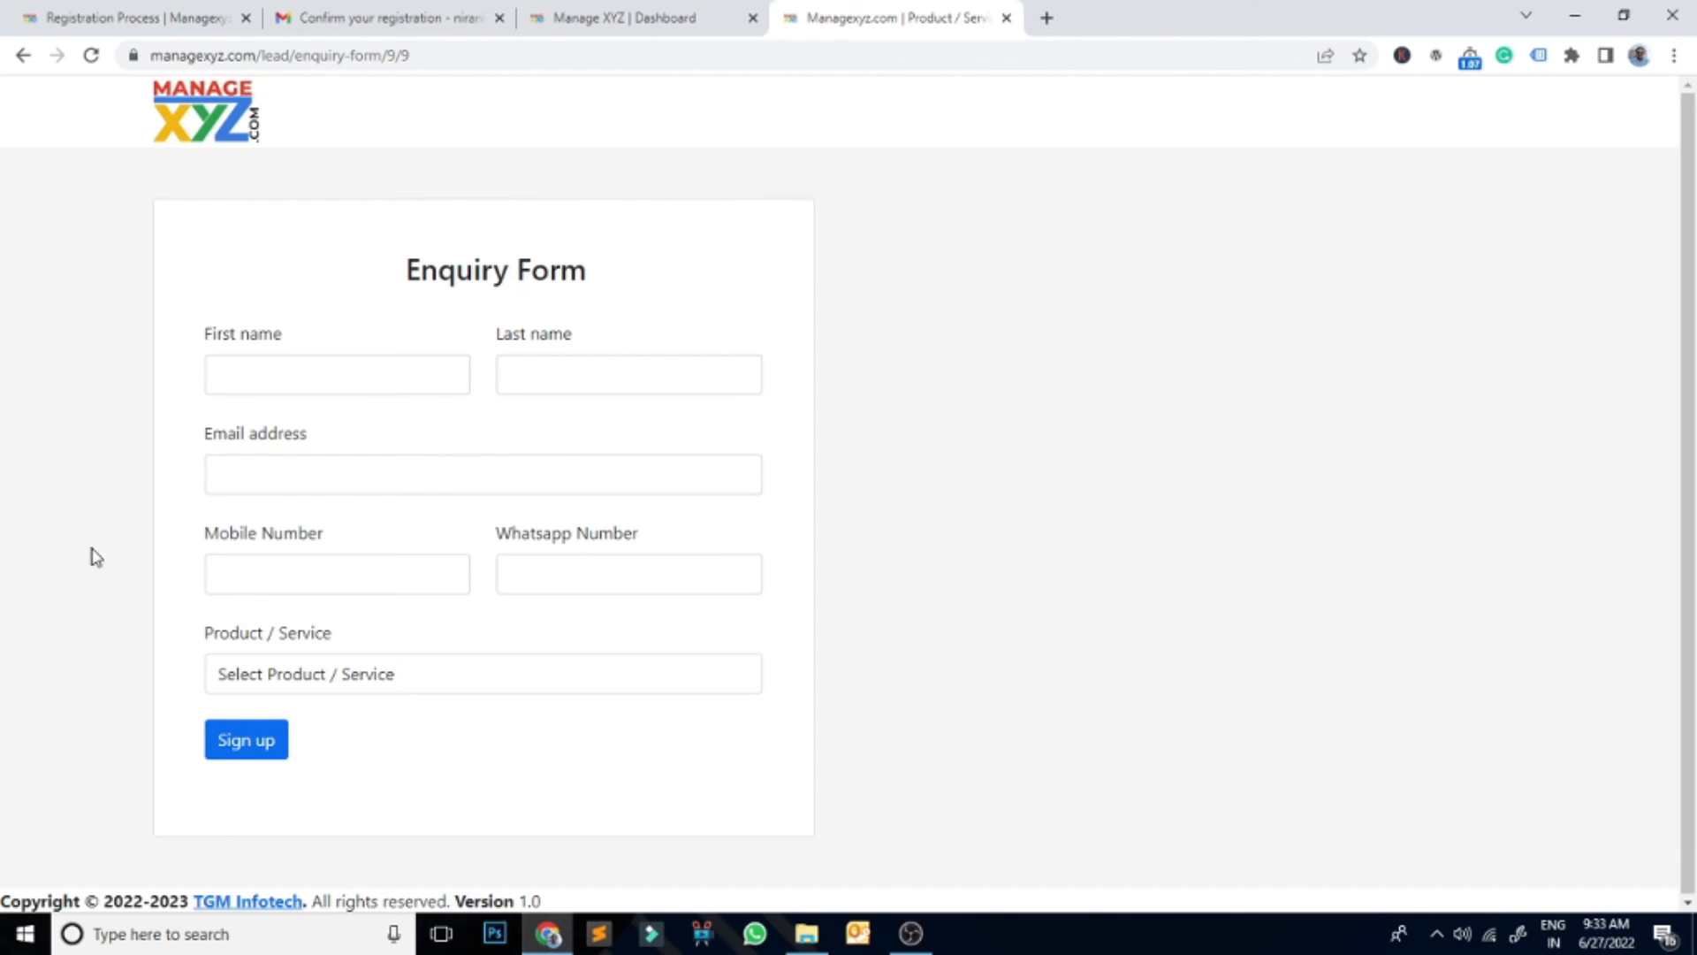
Step: Enter the enquirer's first name, last initial and the autofilled saved e-mail address
click(314, 388)
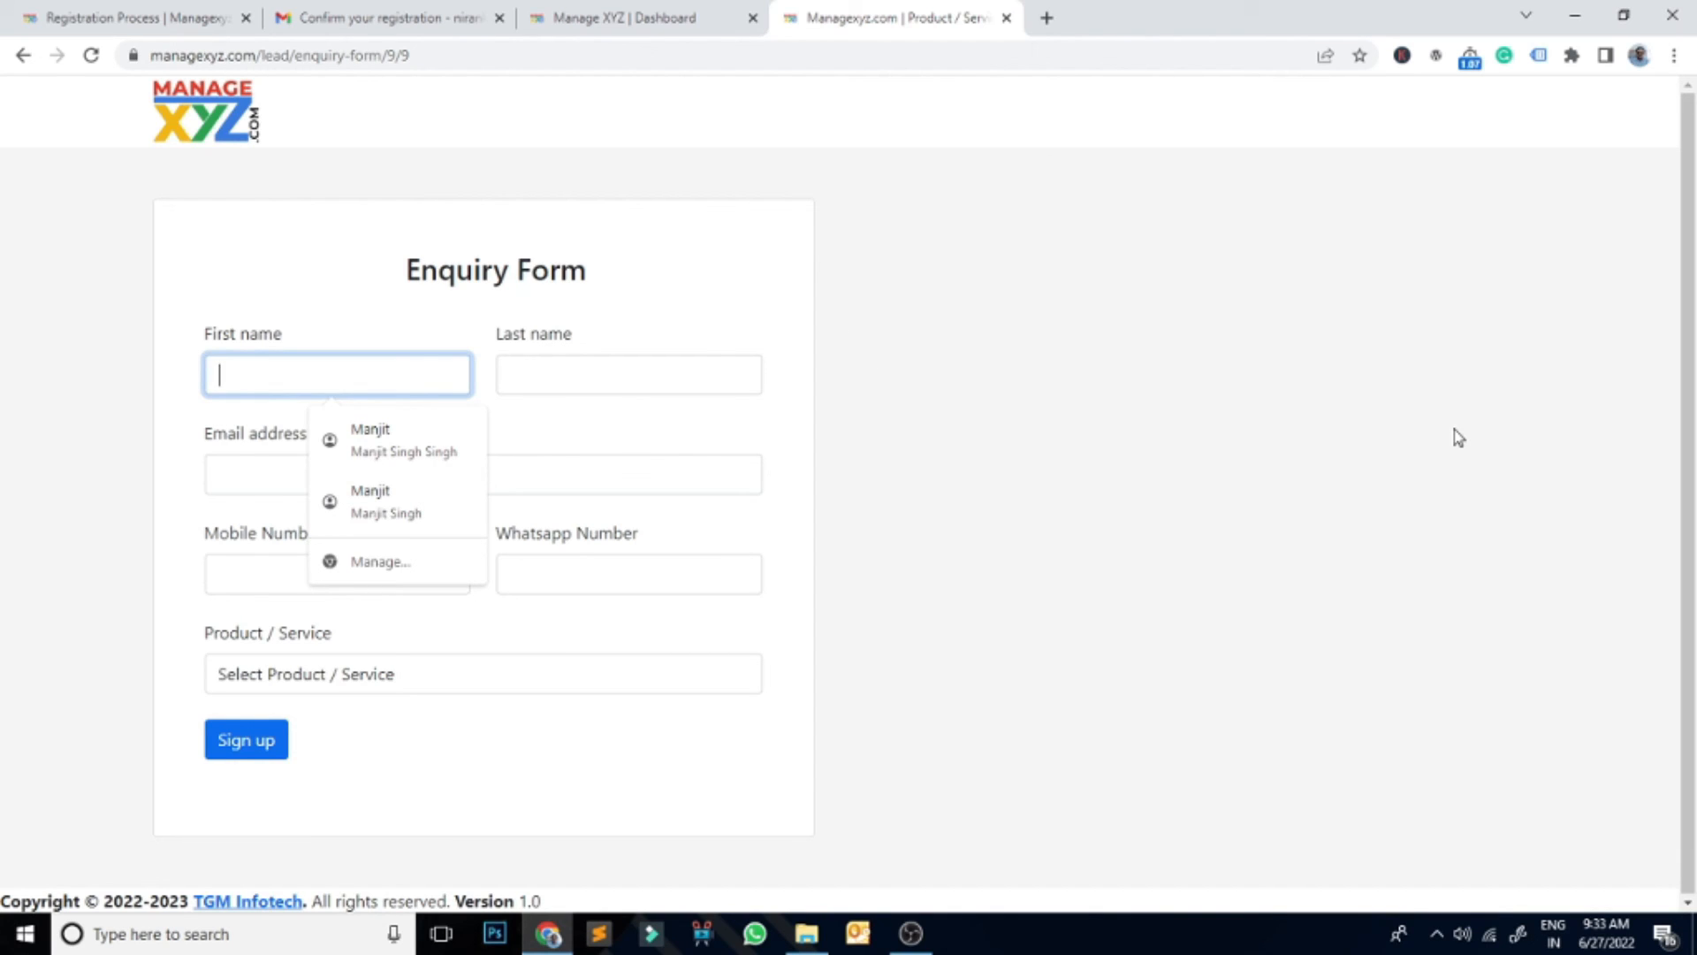
key(Tab)
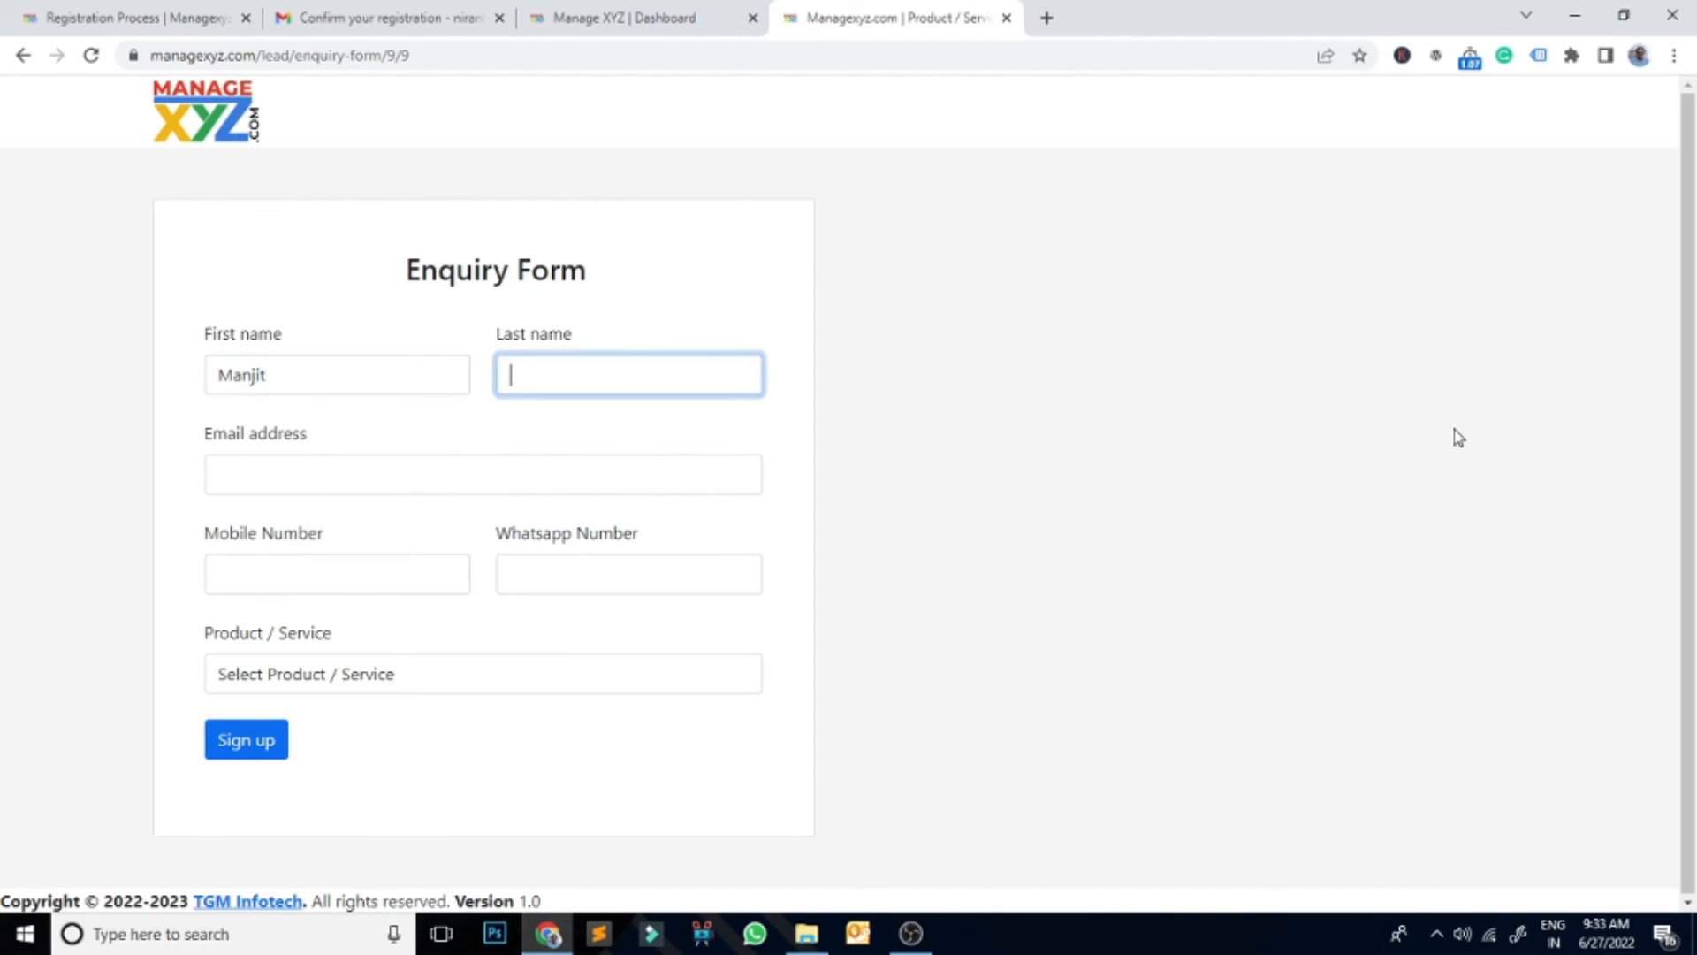
key(Tab)
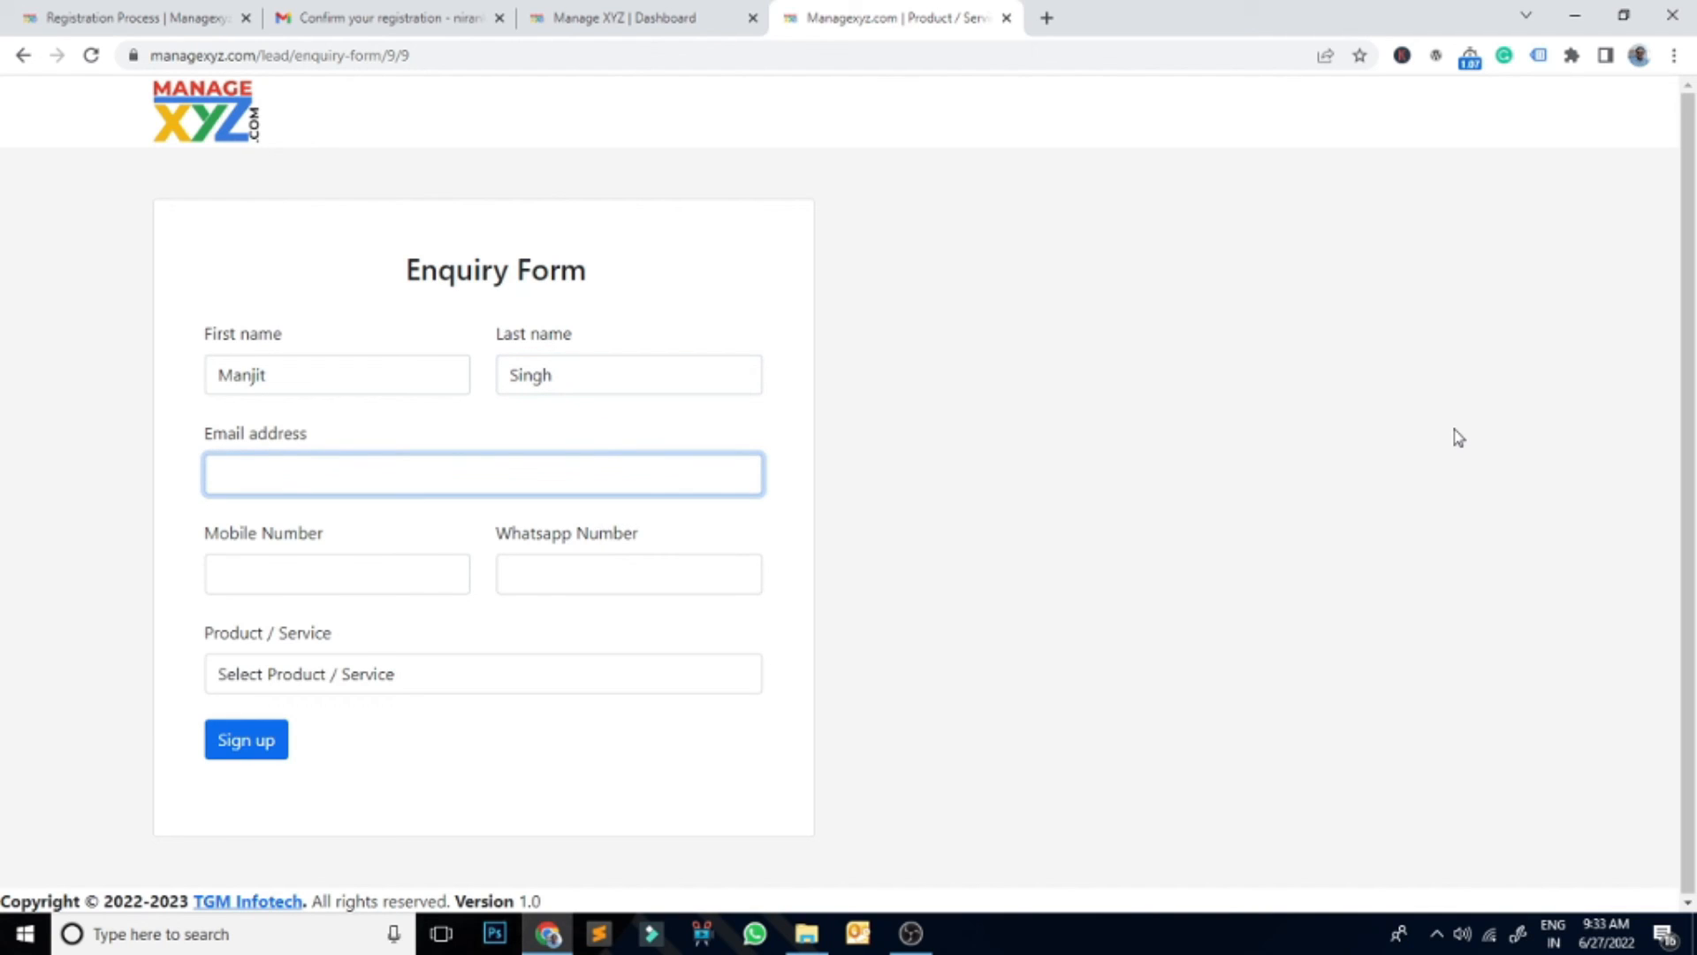
text(manj)
key(Down)
key(Return)
key(Tab)
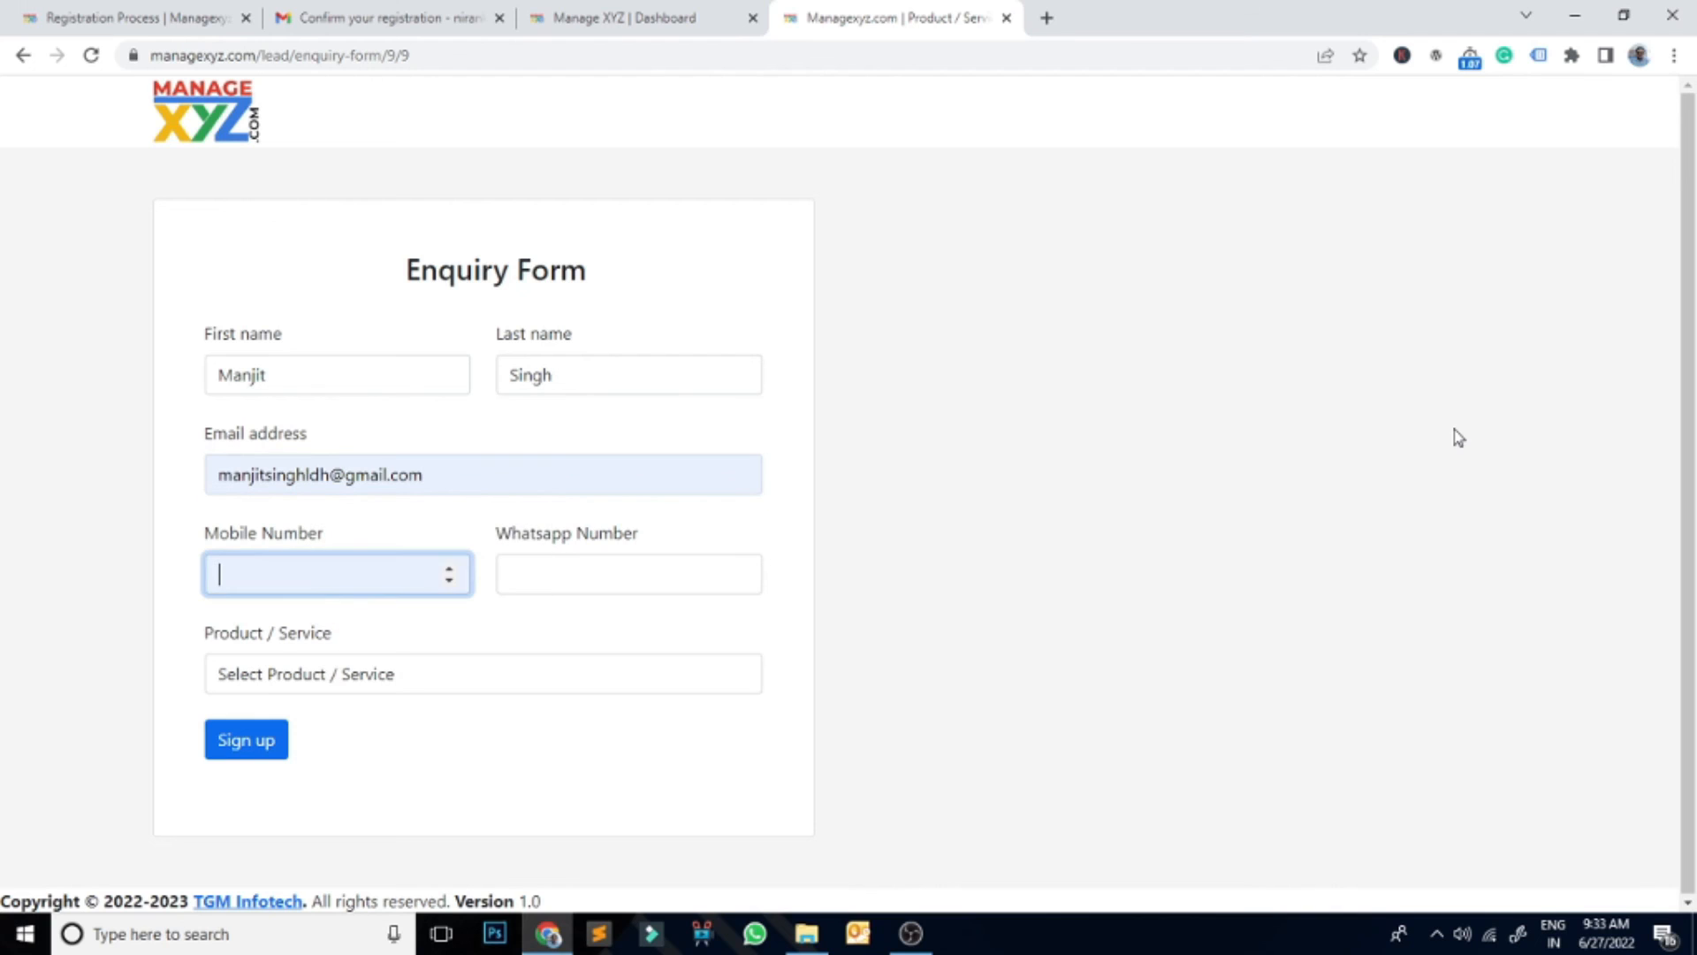
Step: Fill in the mobile and WhatsApp numbers and choose CCNA 200-301 as the product
text(3874389)
key(Tab)
text(893478934)
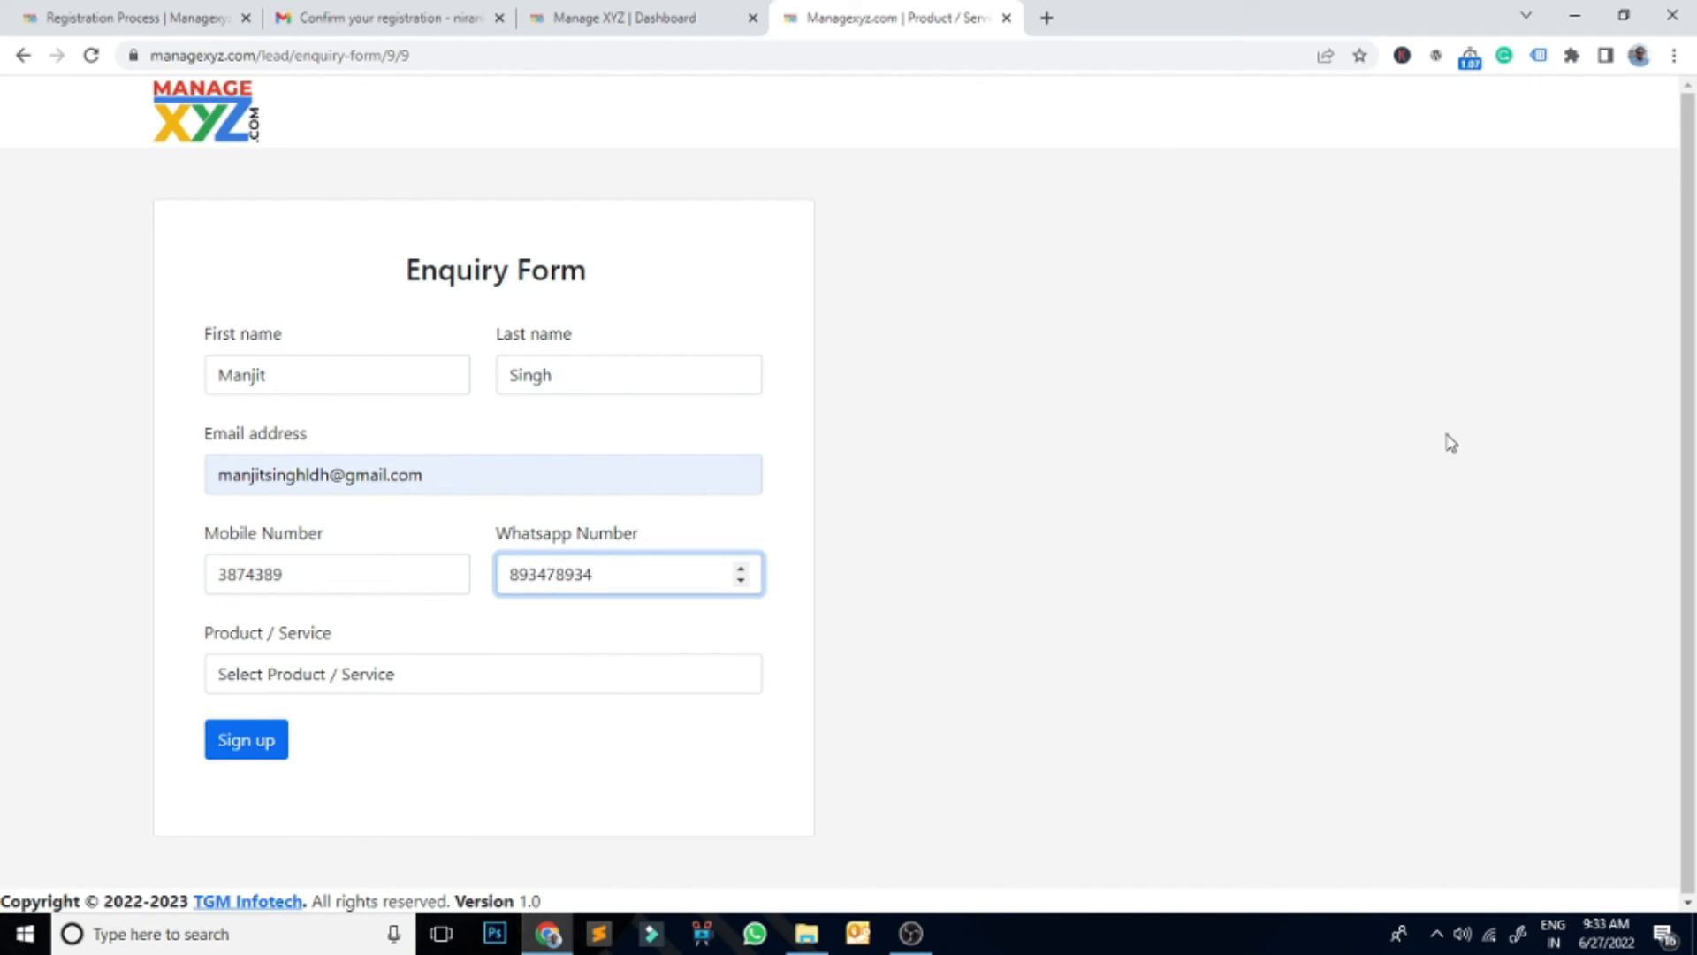
click(433, 665)
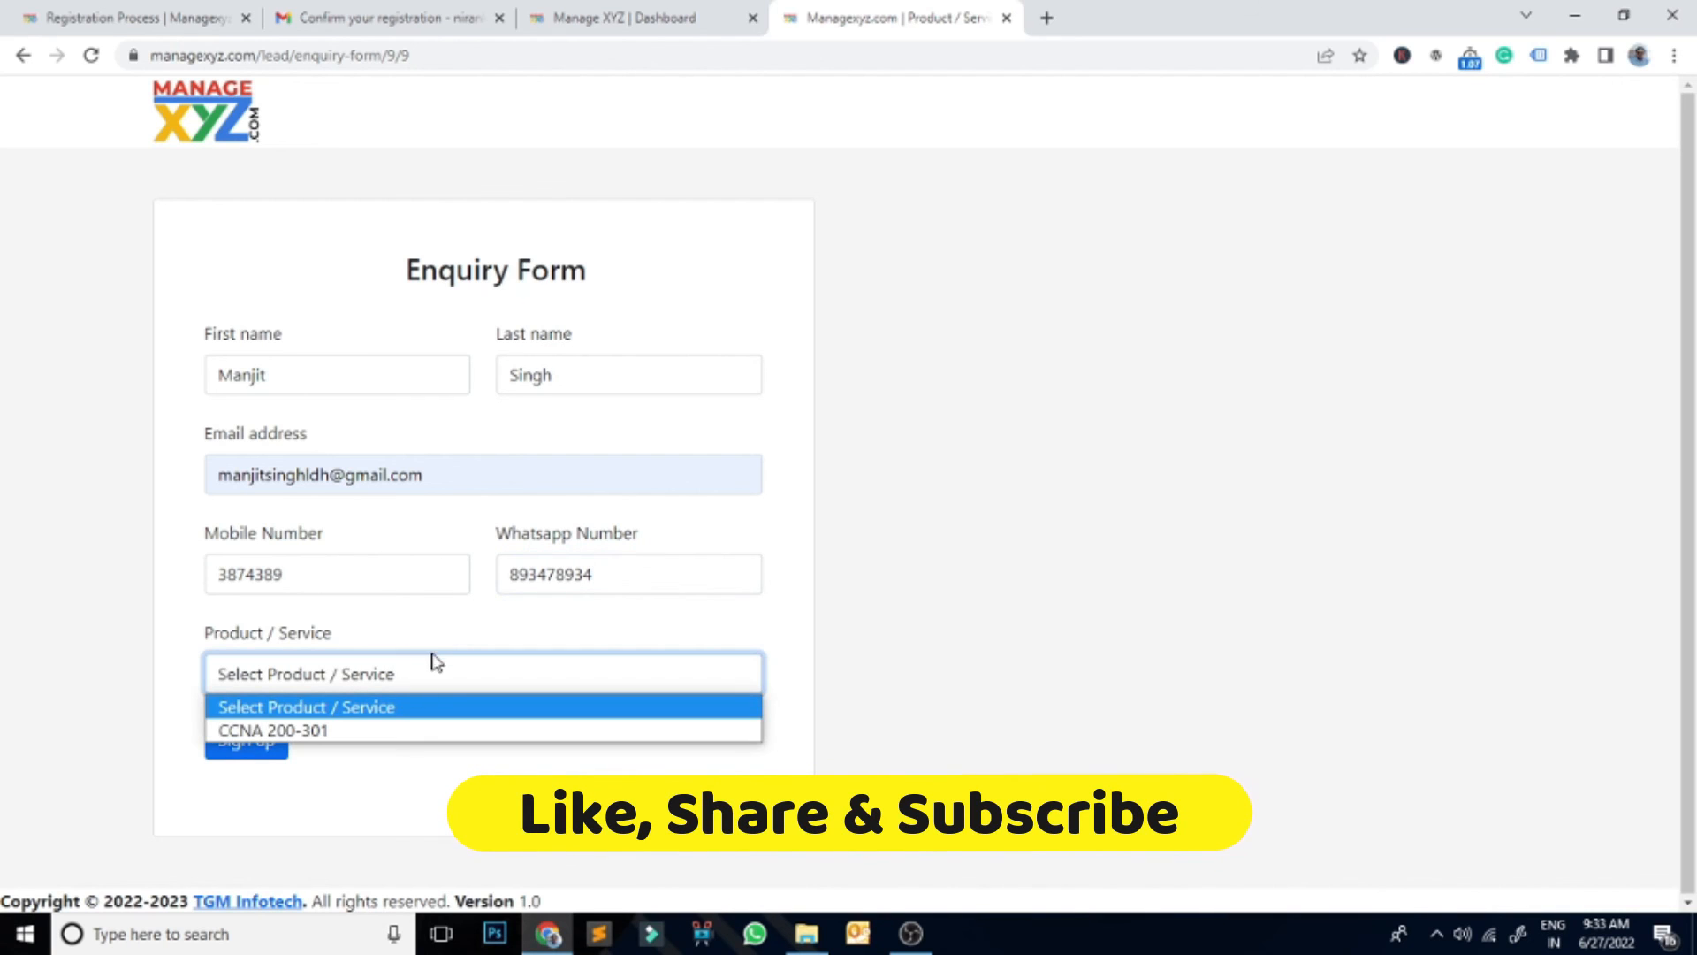
click(274, 732)
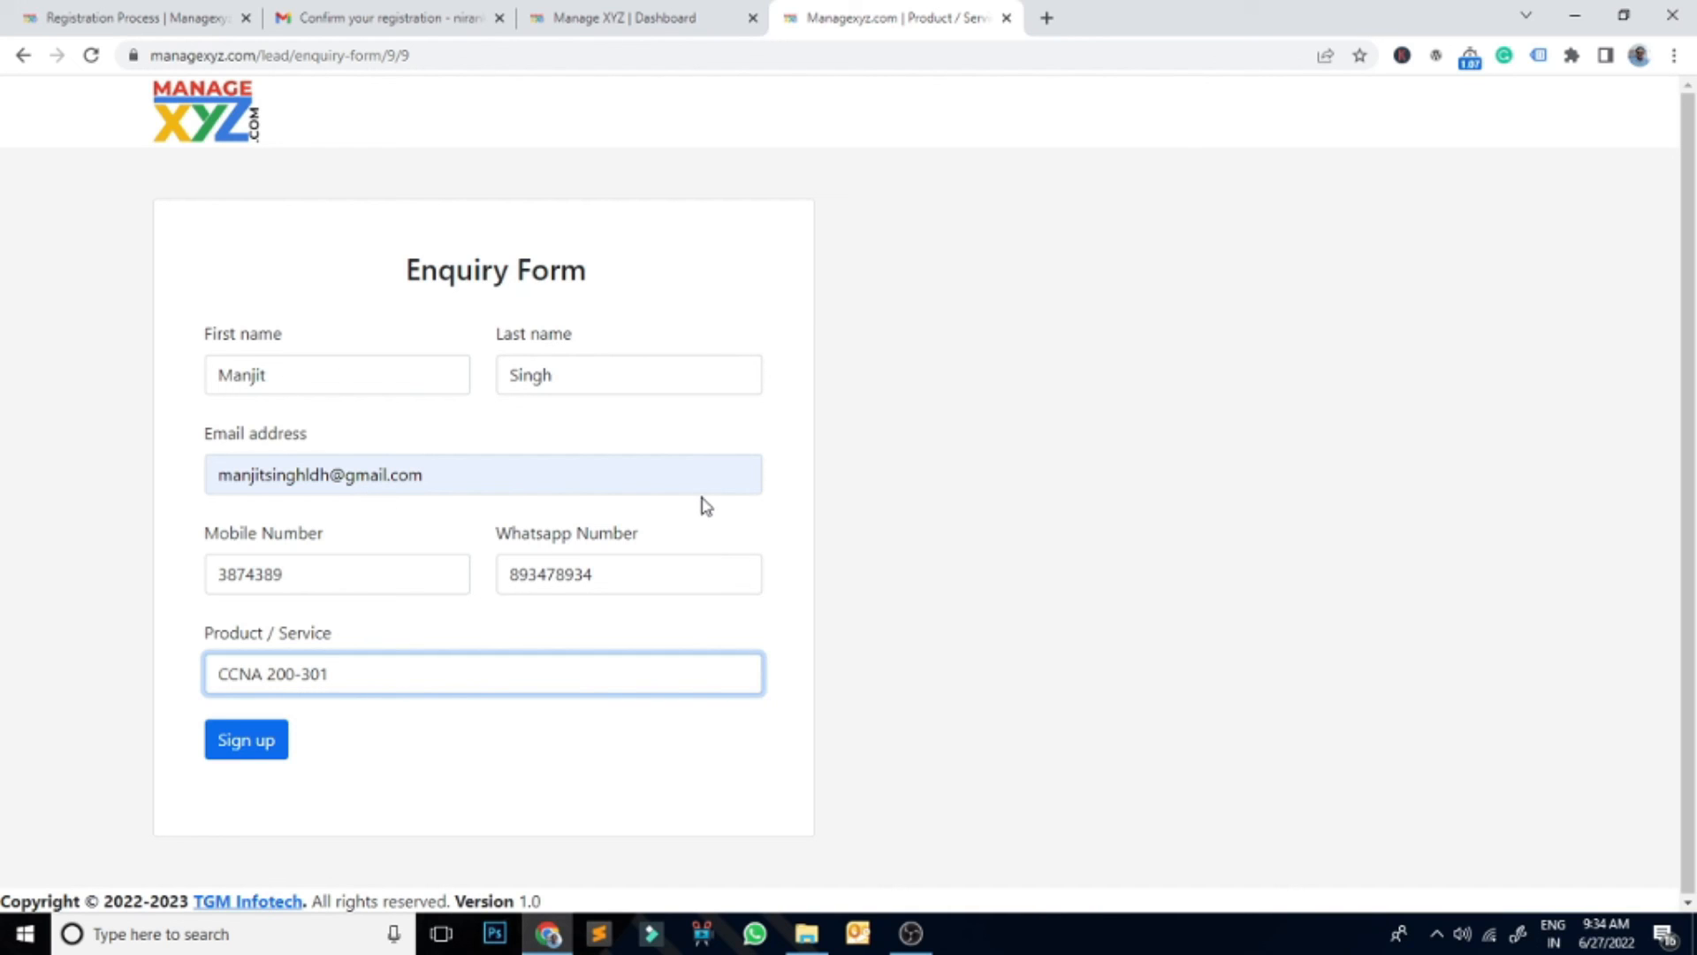
Step: Submit the enquiry form and open a new browser tab
click(263, 751)
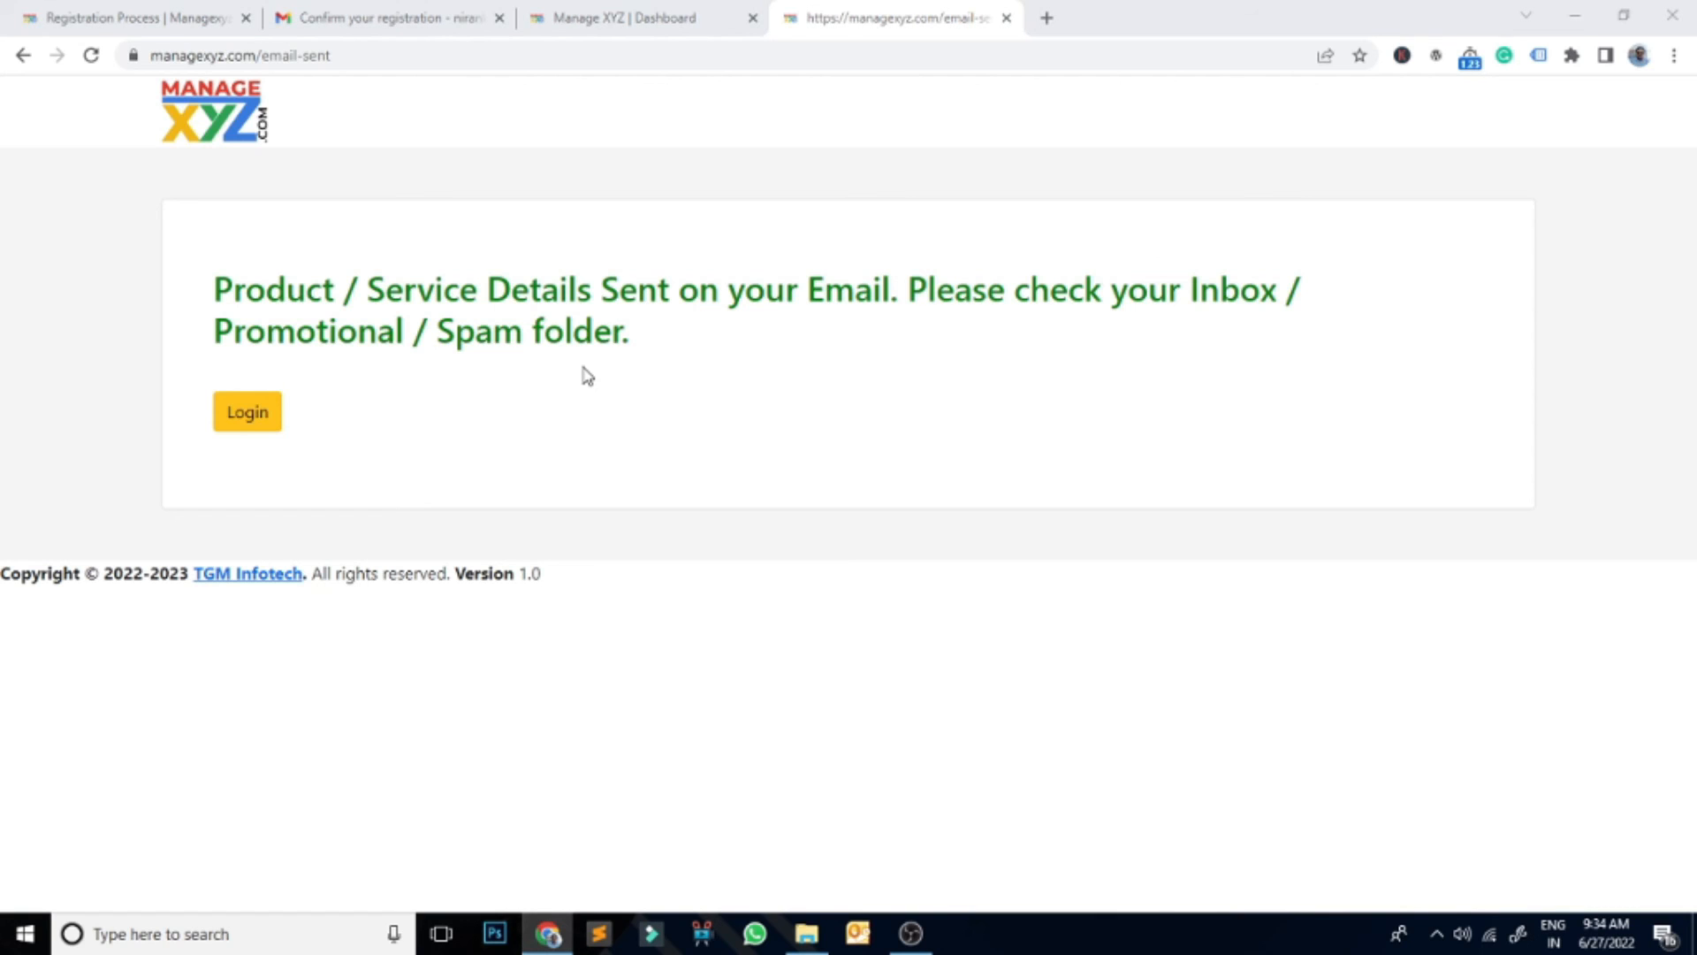
click(998, 112)
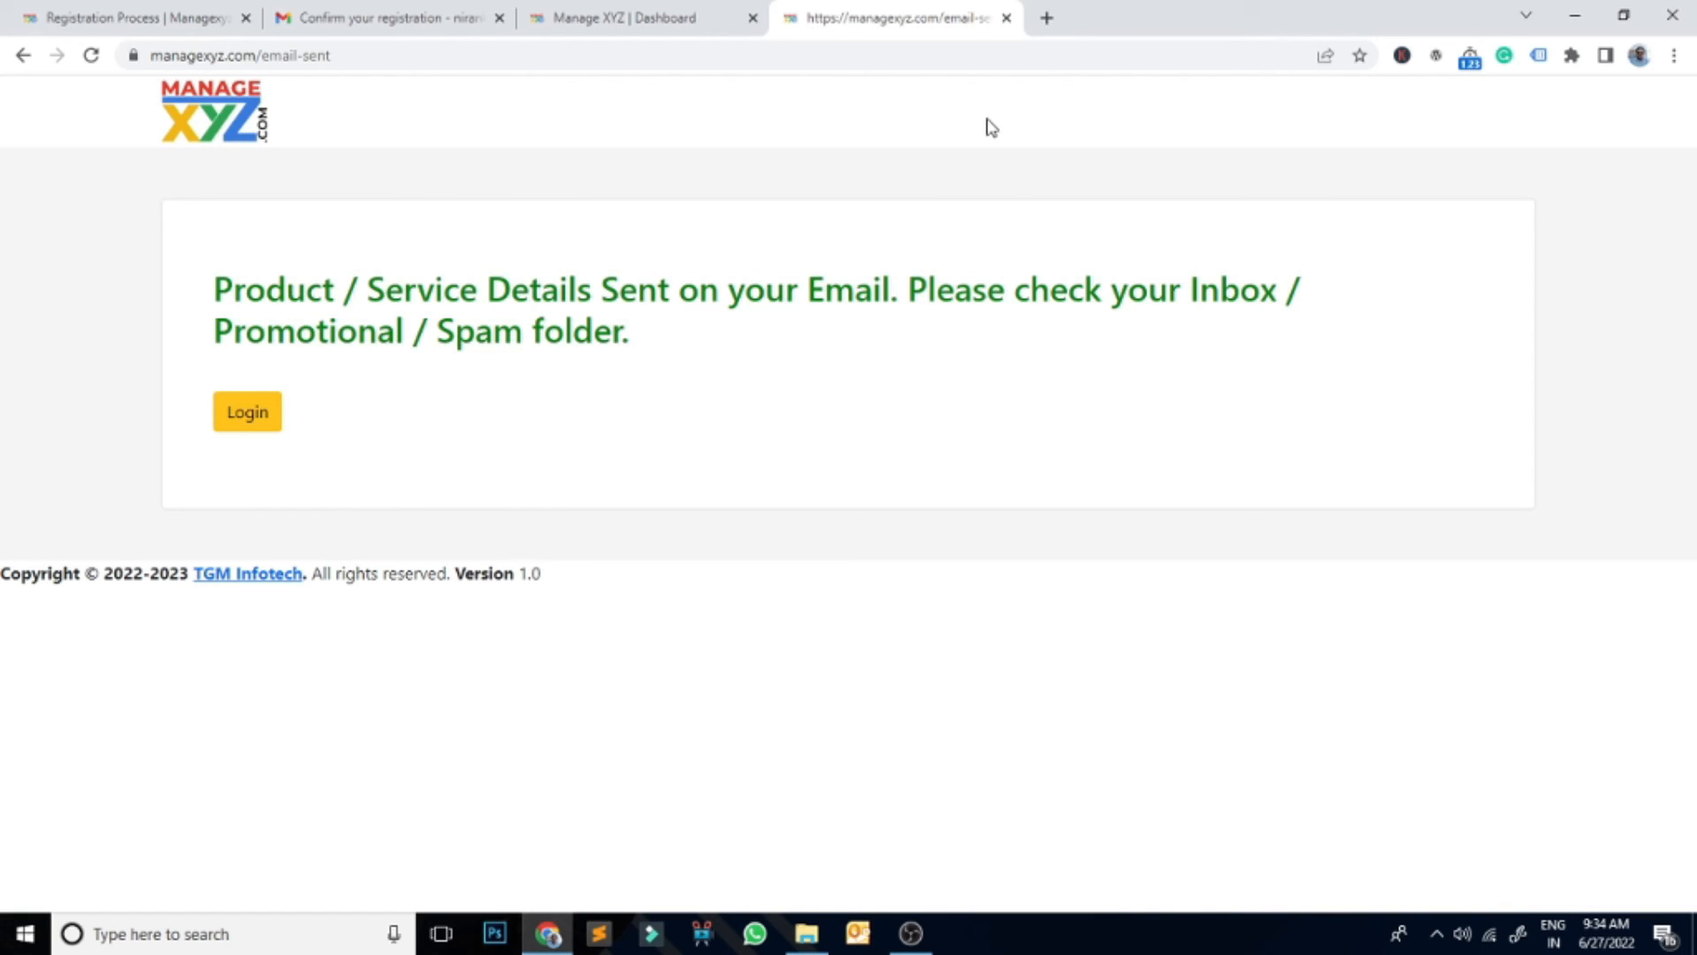
click(1047, 18)
Step: Go to Gmail, switch to the enquirer's Google account and close the extra inbox tab
text(gm)
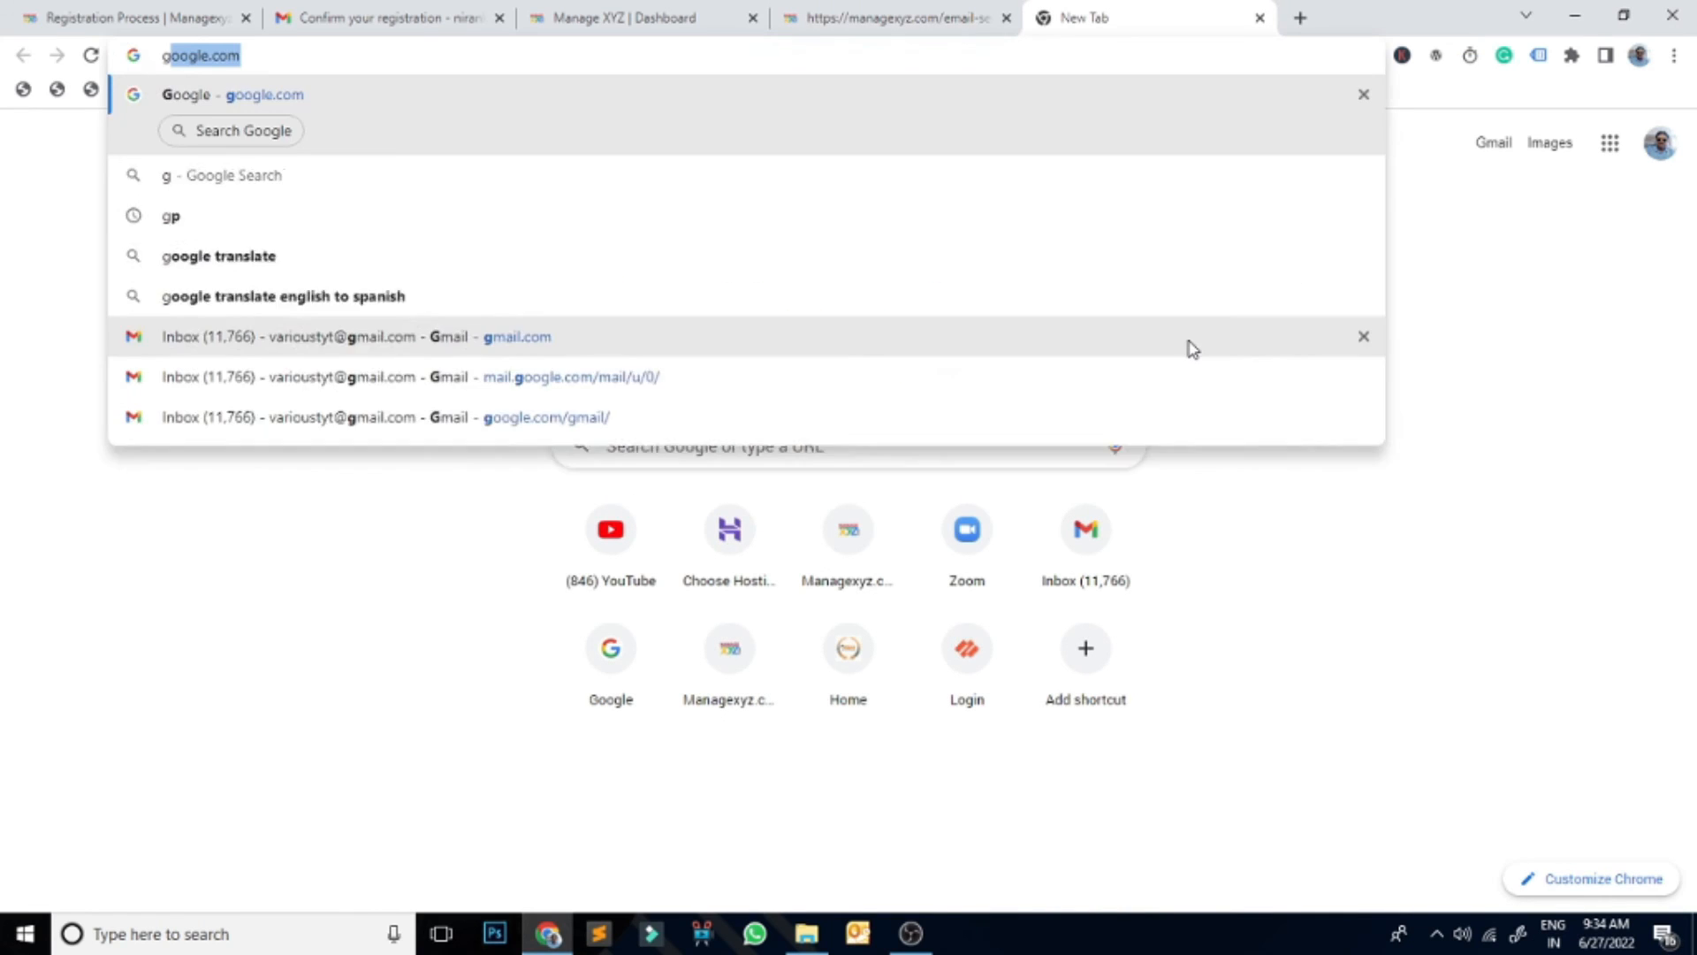
click(1191, 345)
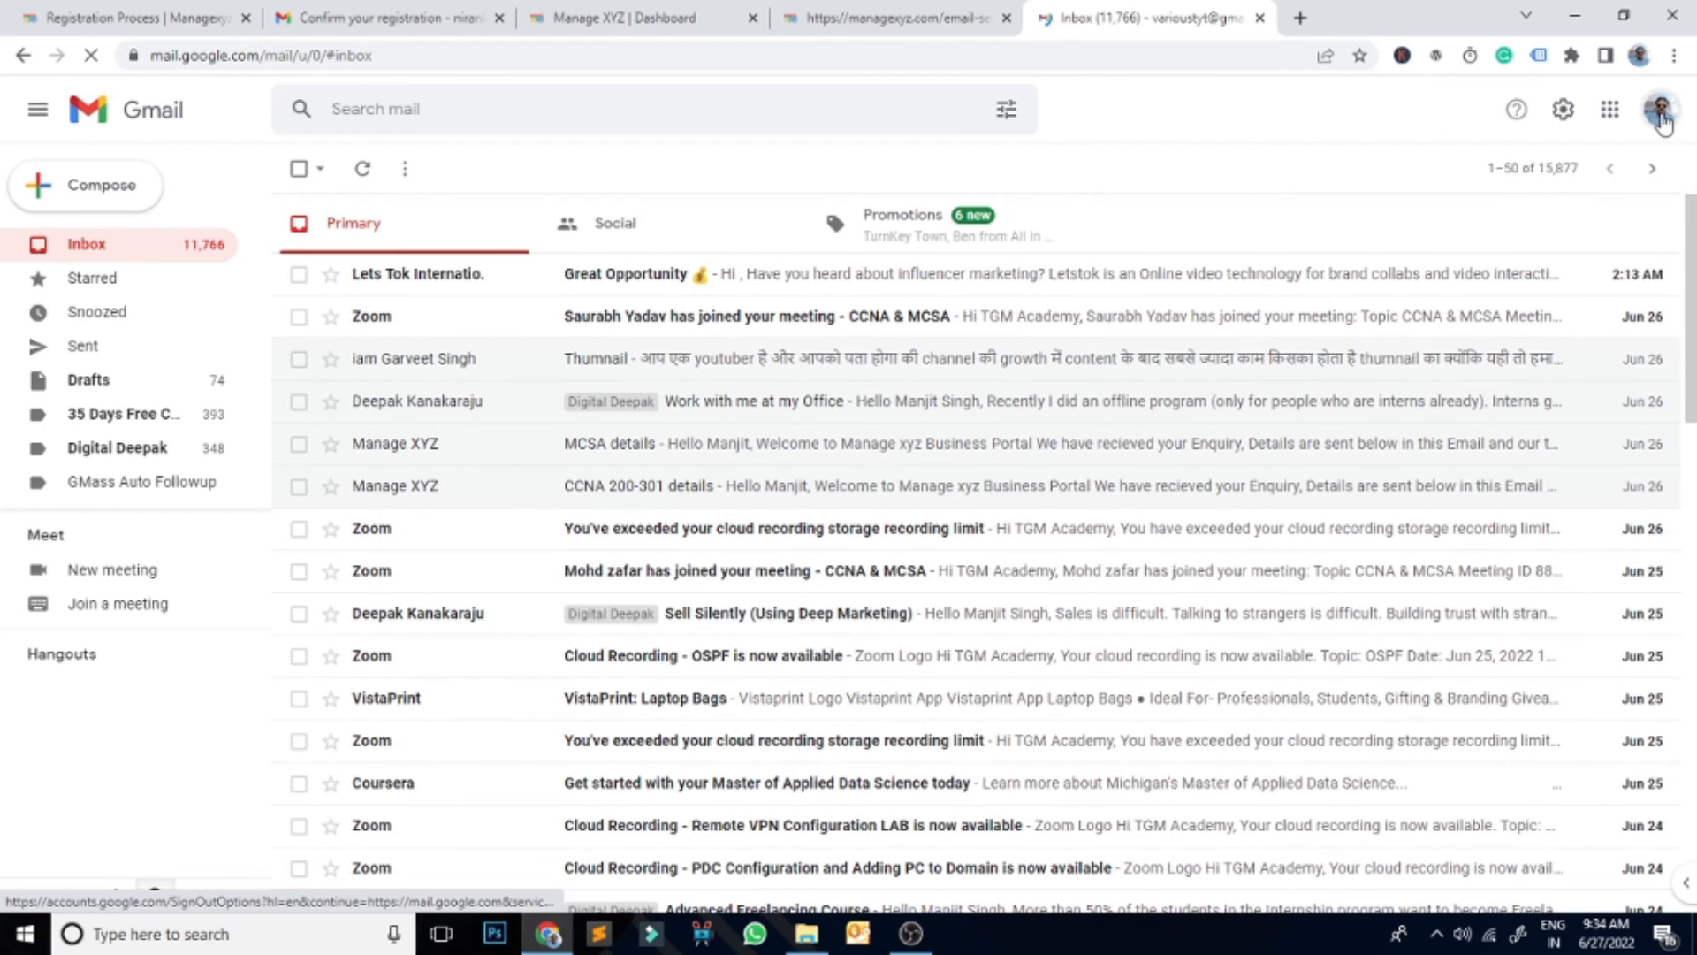
click(1661, 110)
click(1450, 433)
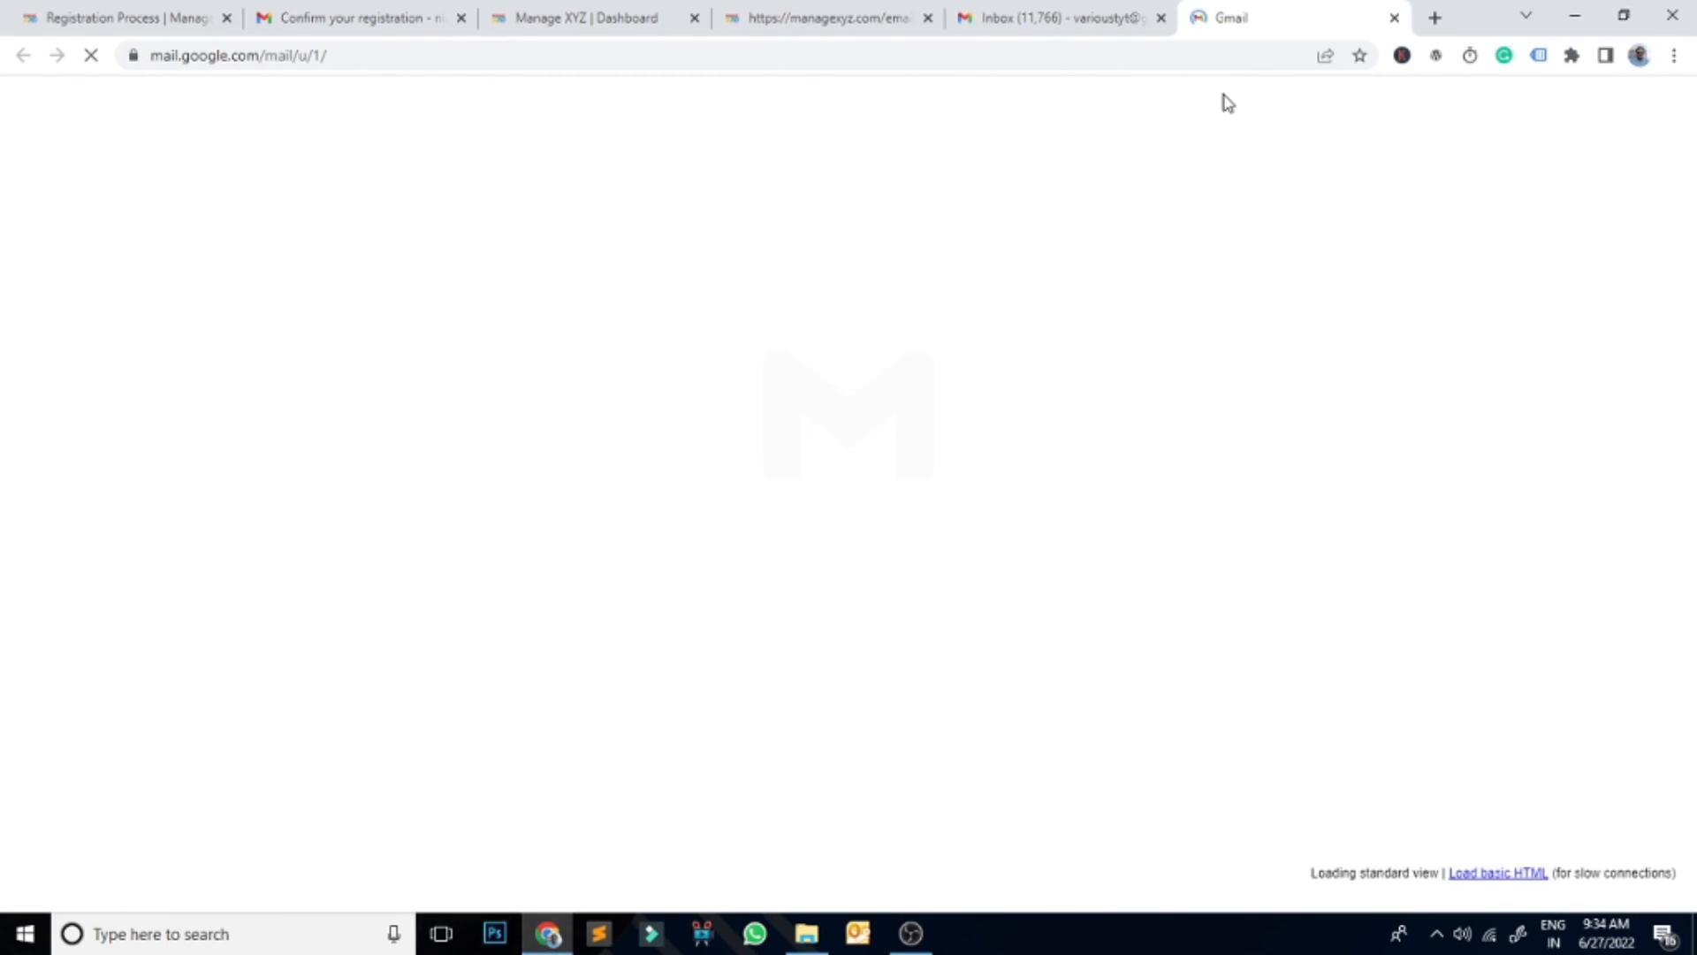
click(1160, 18)
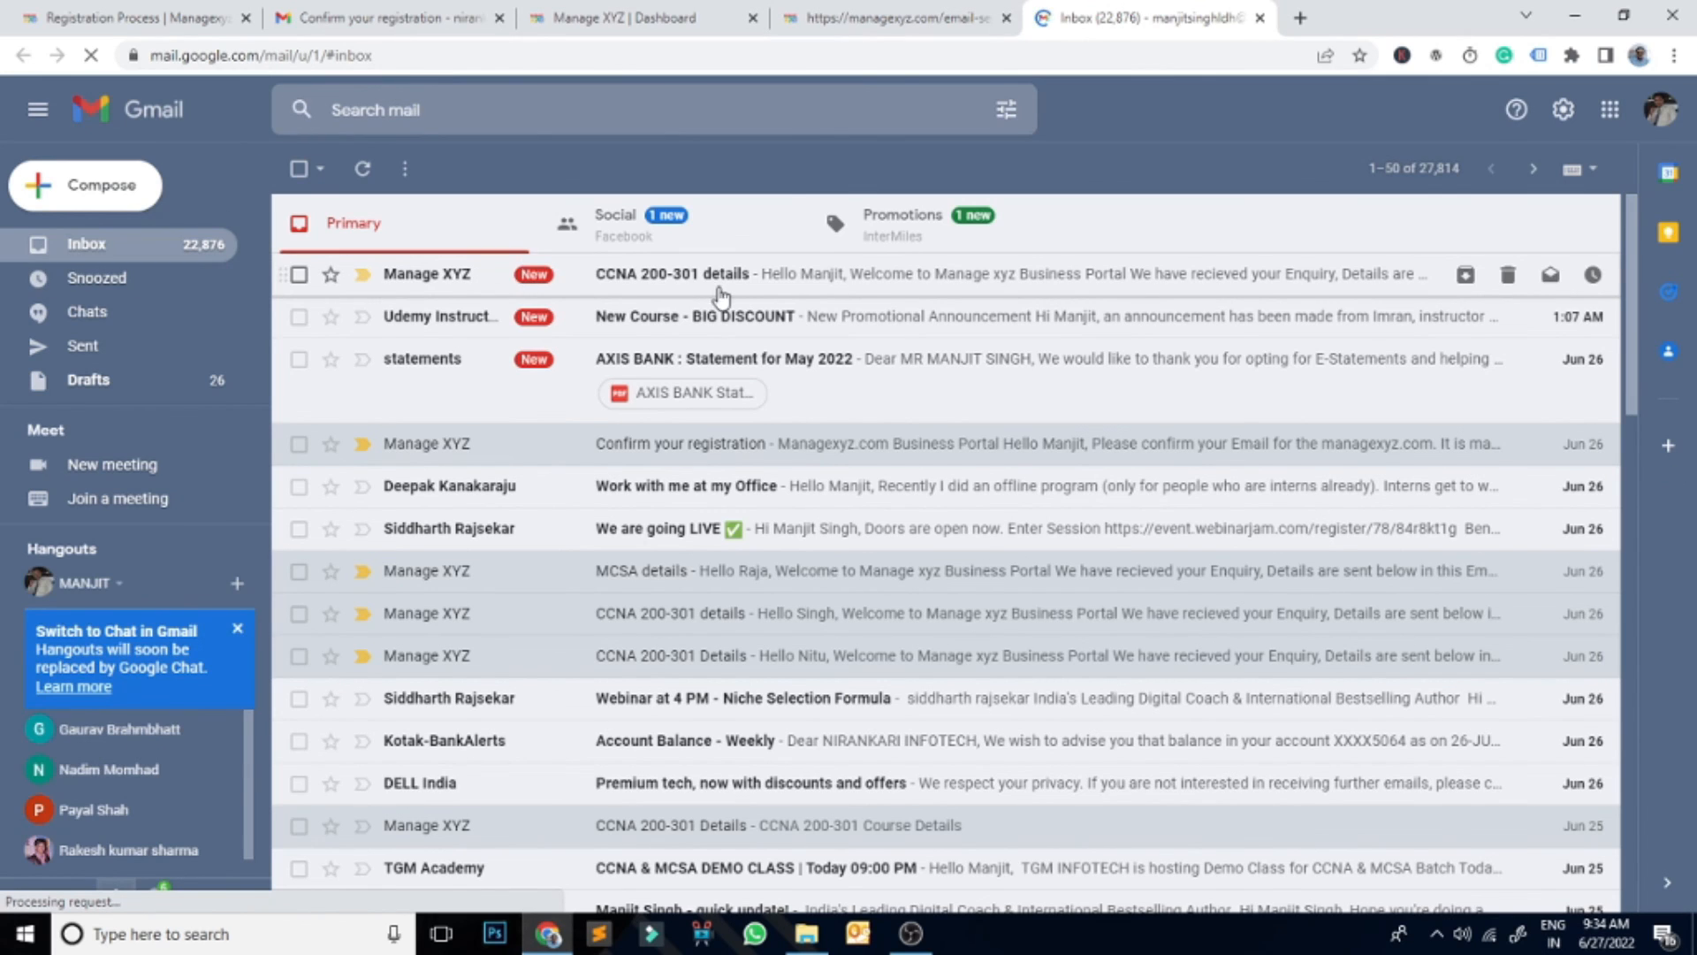
Step: Read the CCNA 200-301 details e-mail with duration and fee, then return to Manage Leads
click(667, 274)
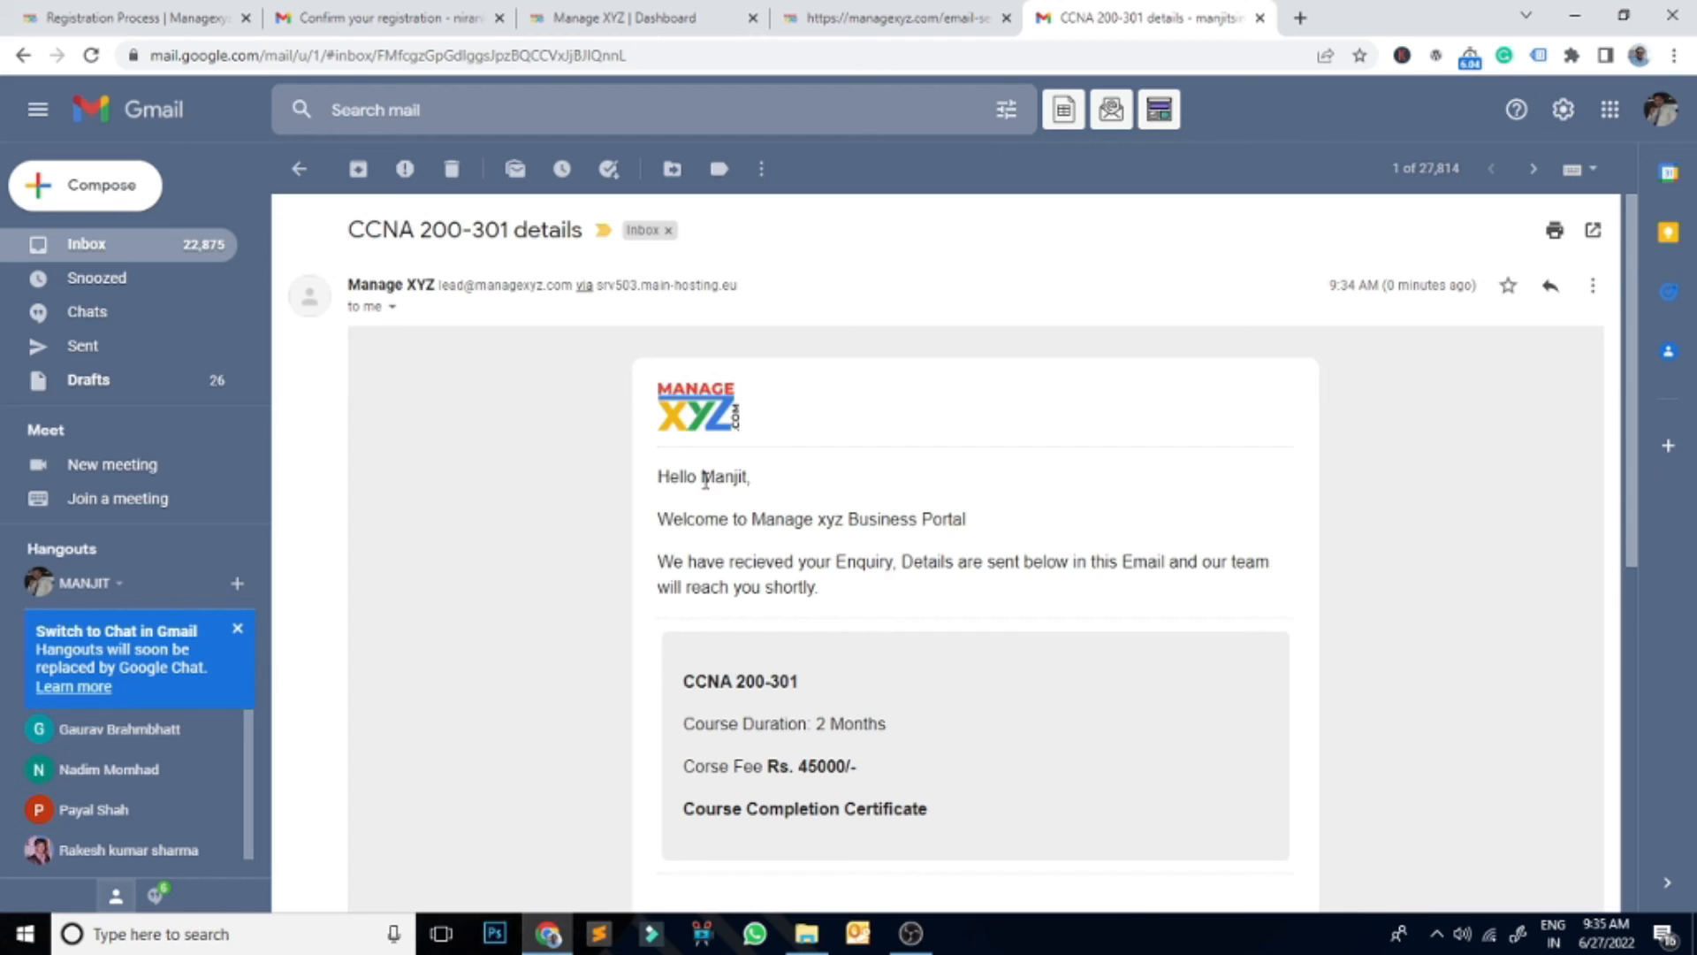
scroll(1111, 481, down, 3)
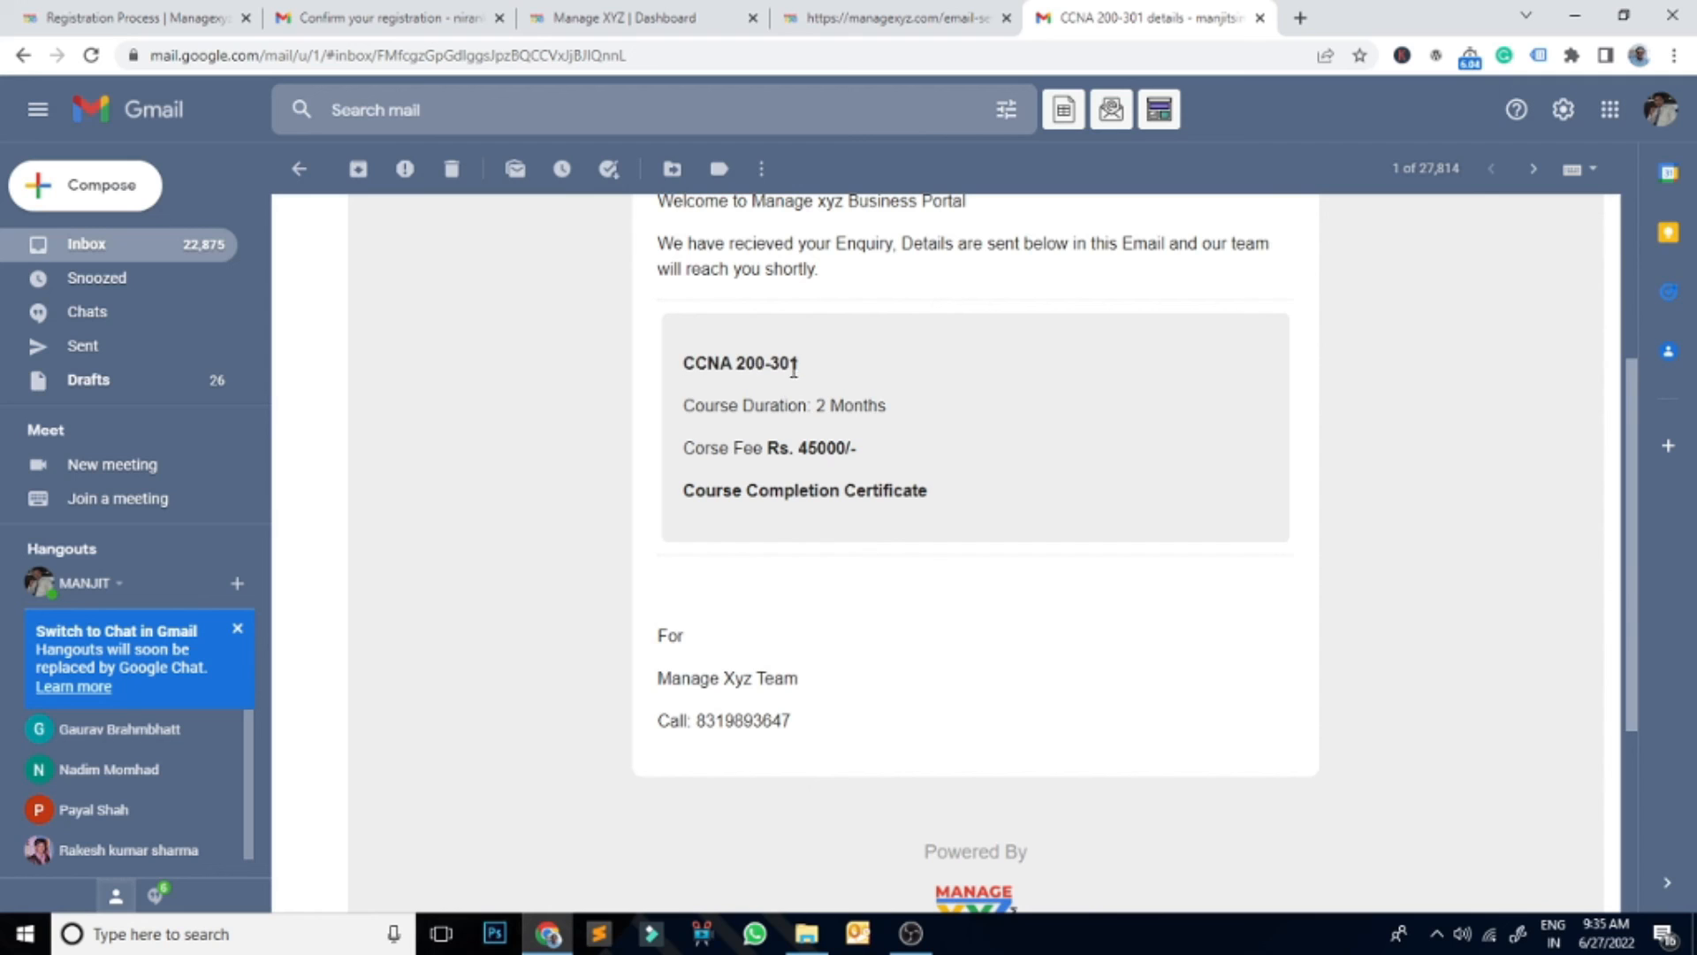
scroll(935, 580, down, 2)
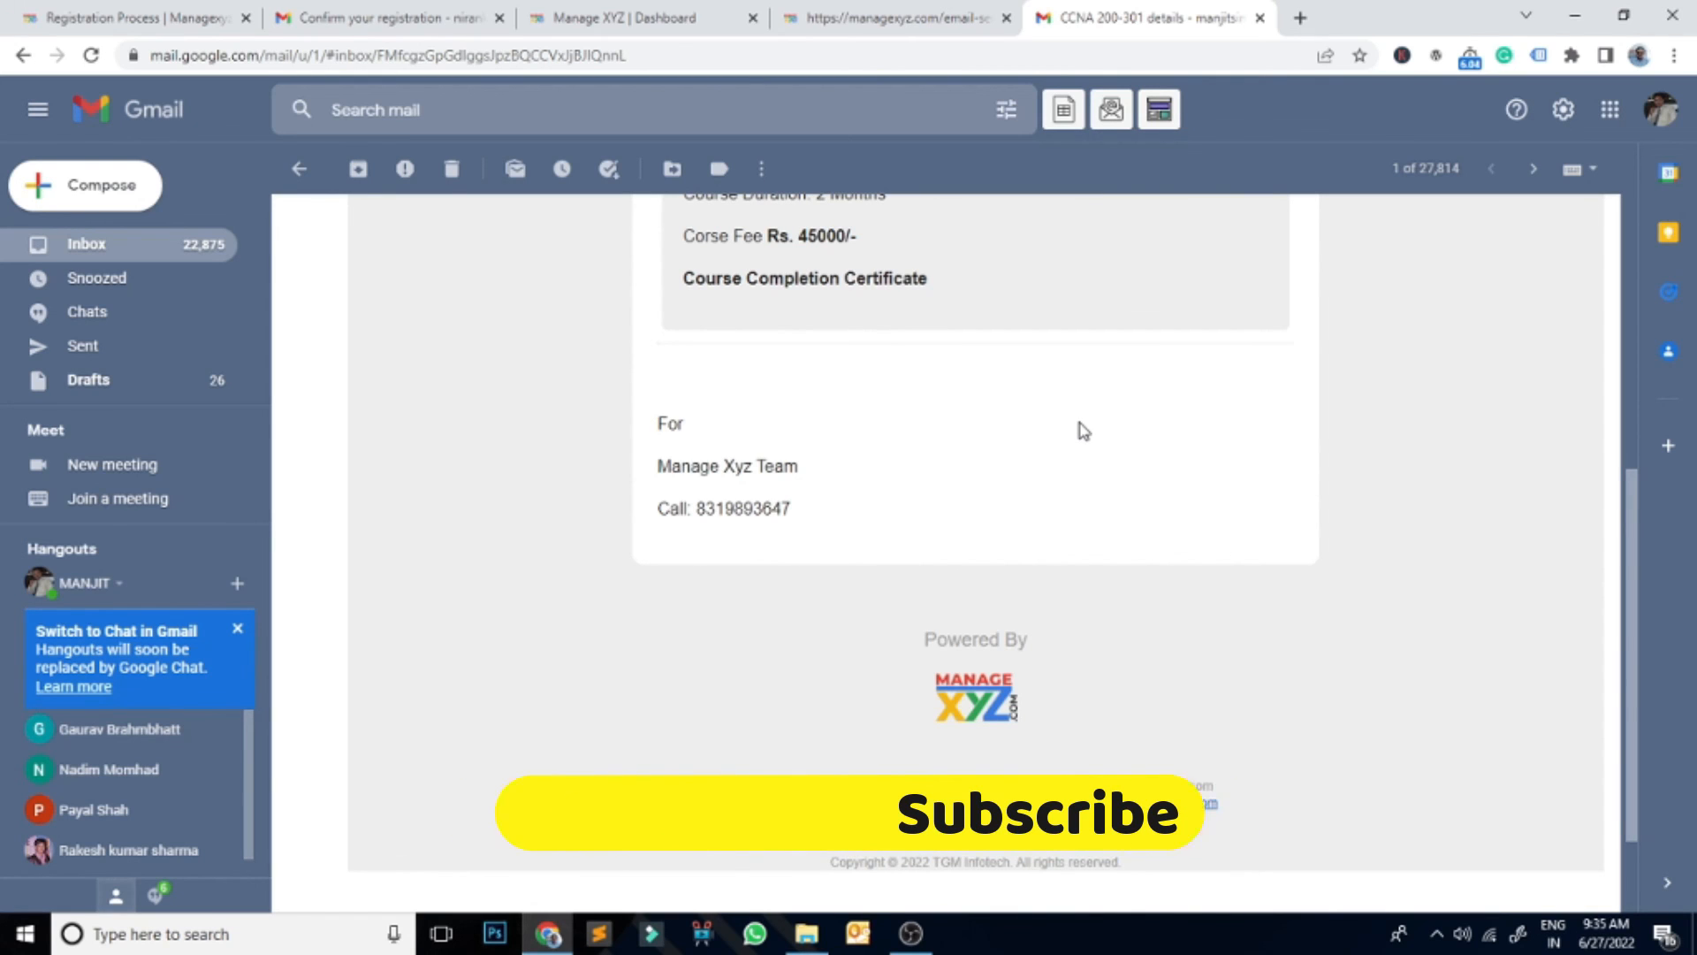
scroll(1083, 433, up, 1)
click(646, 18)
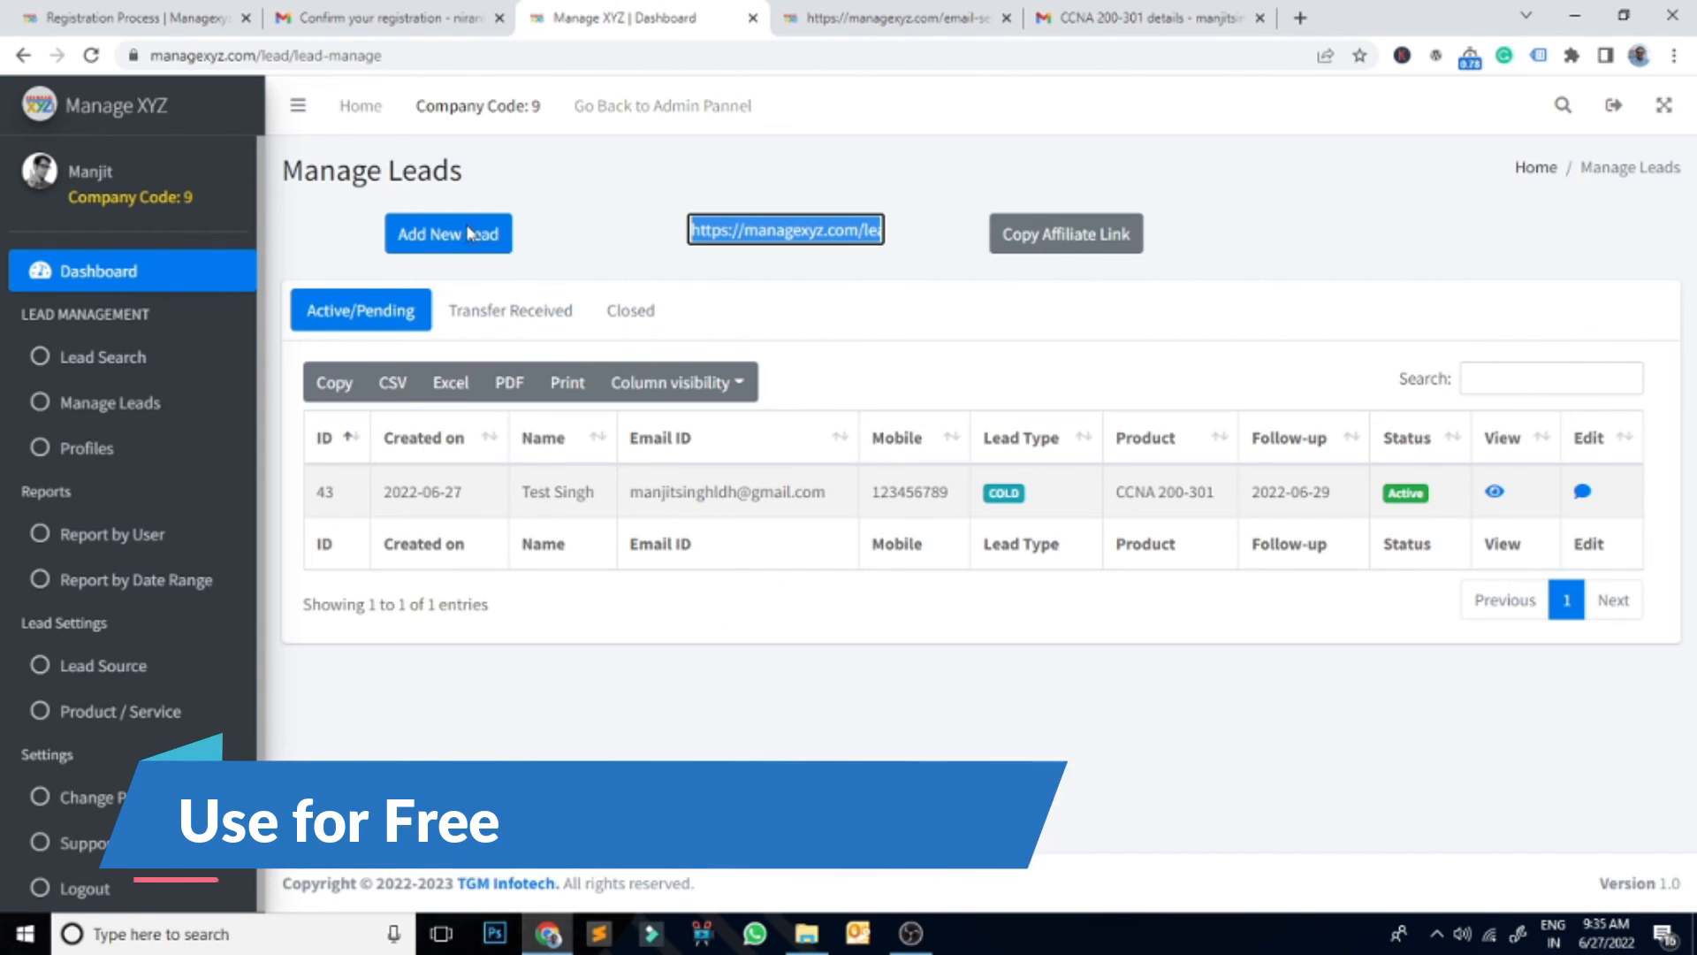
Step: Reload Manage Leads so lead 44 appears, then review and close its details popup
click(109, 403)
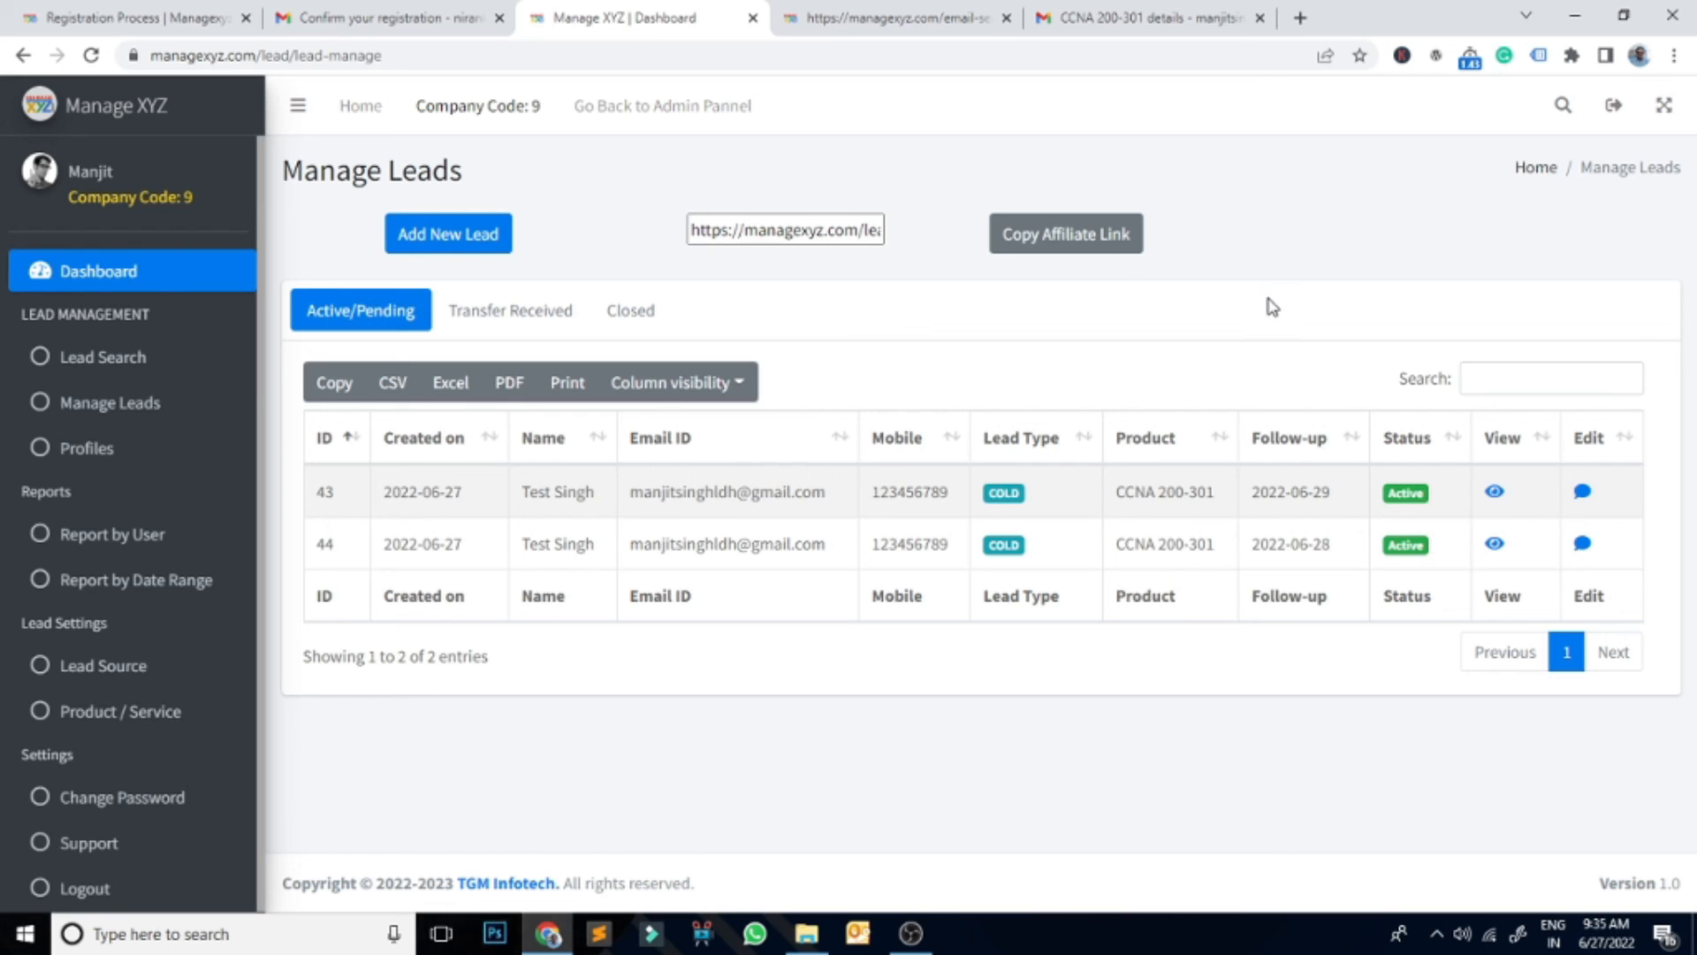
click(1495, 544)
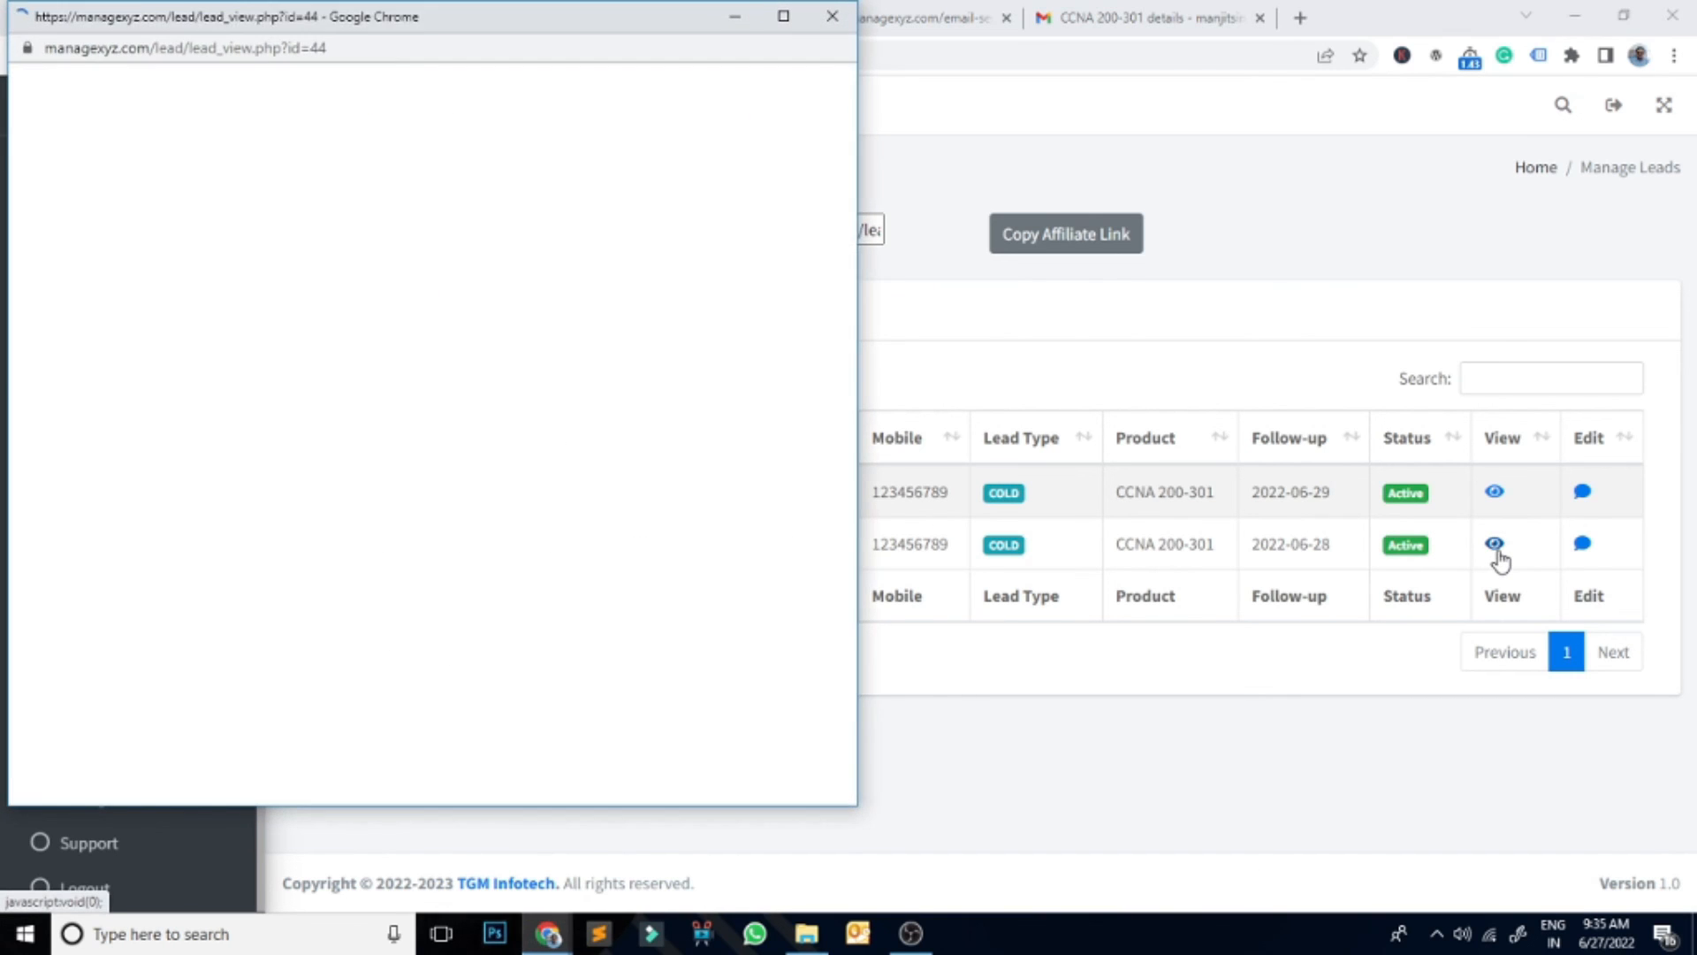
scroll(699, 404, down, 6)
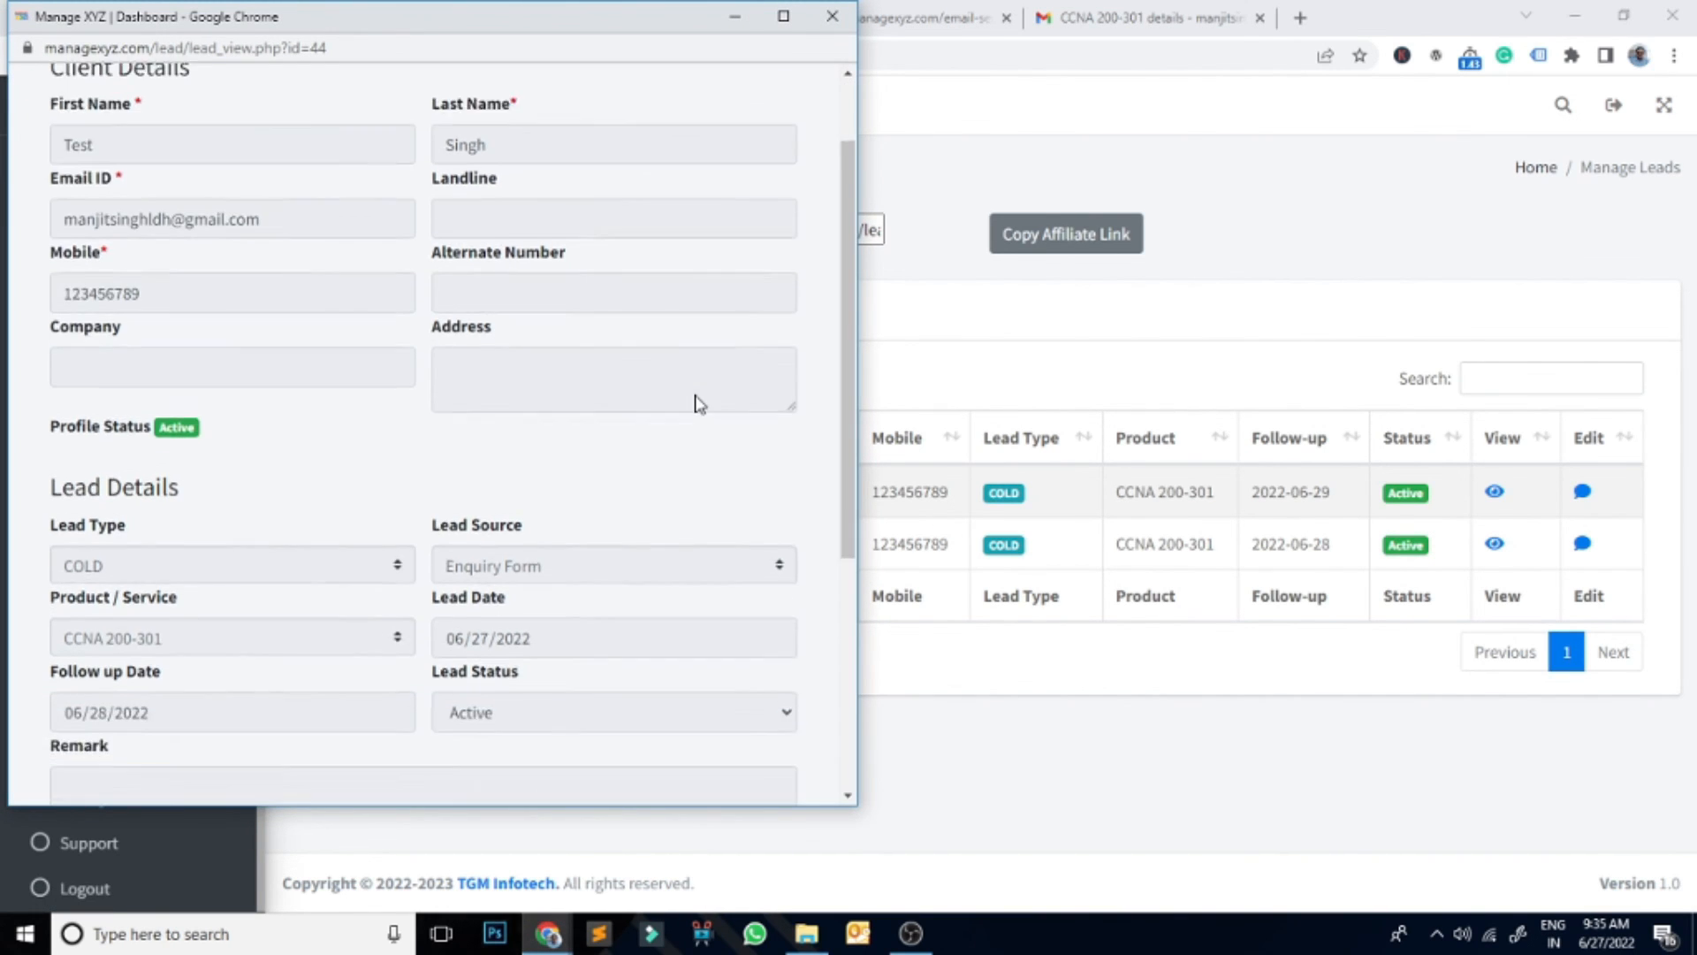
scroll(698, 404, up, 5)
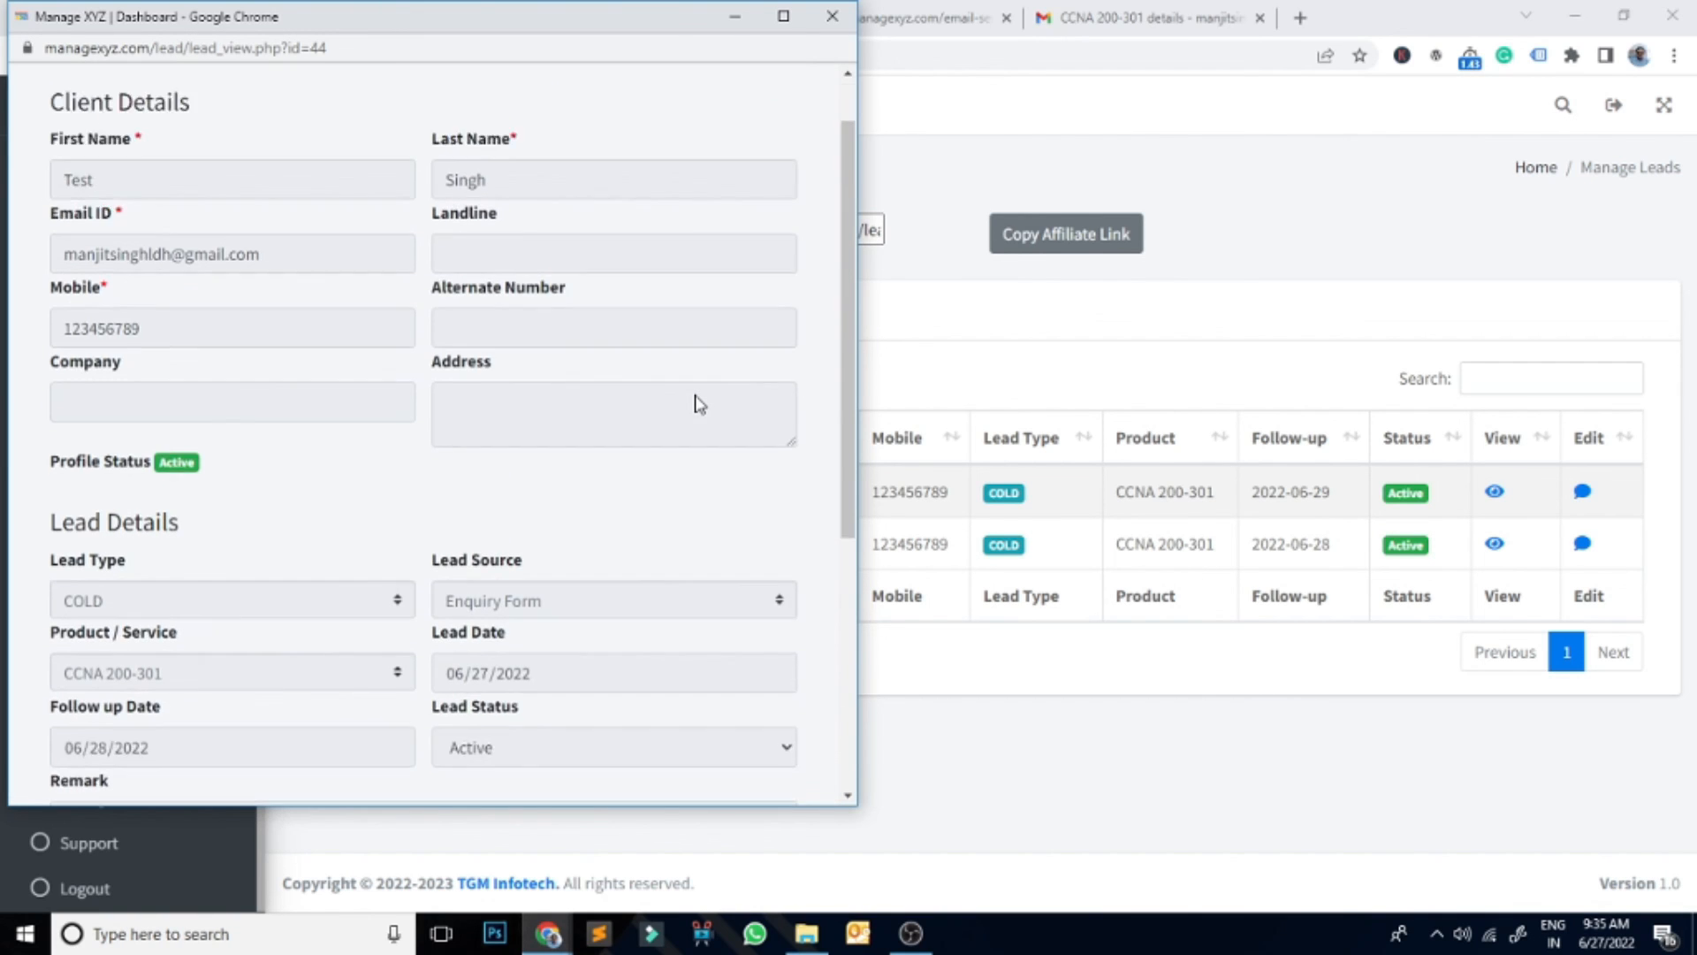
scroll(699, 404, down, 5)
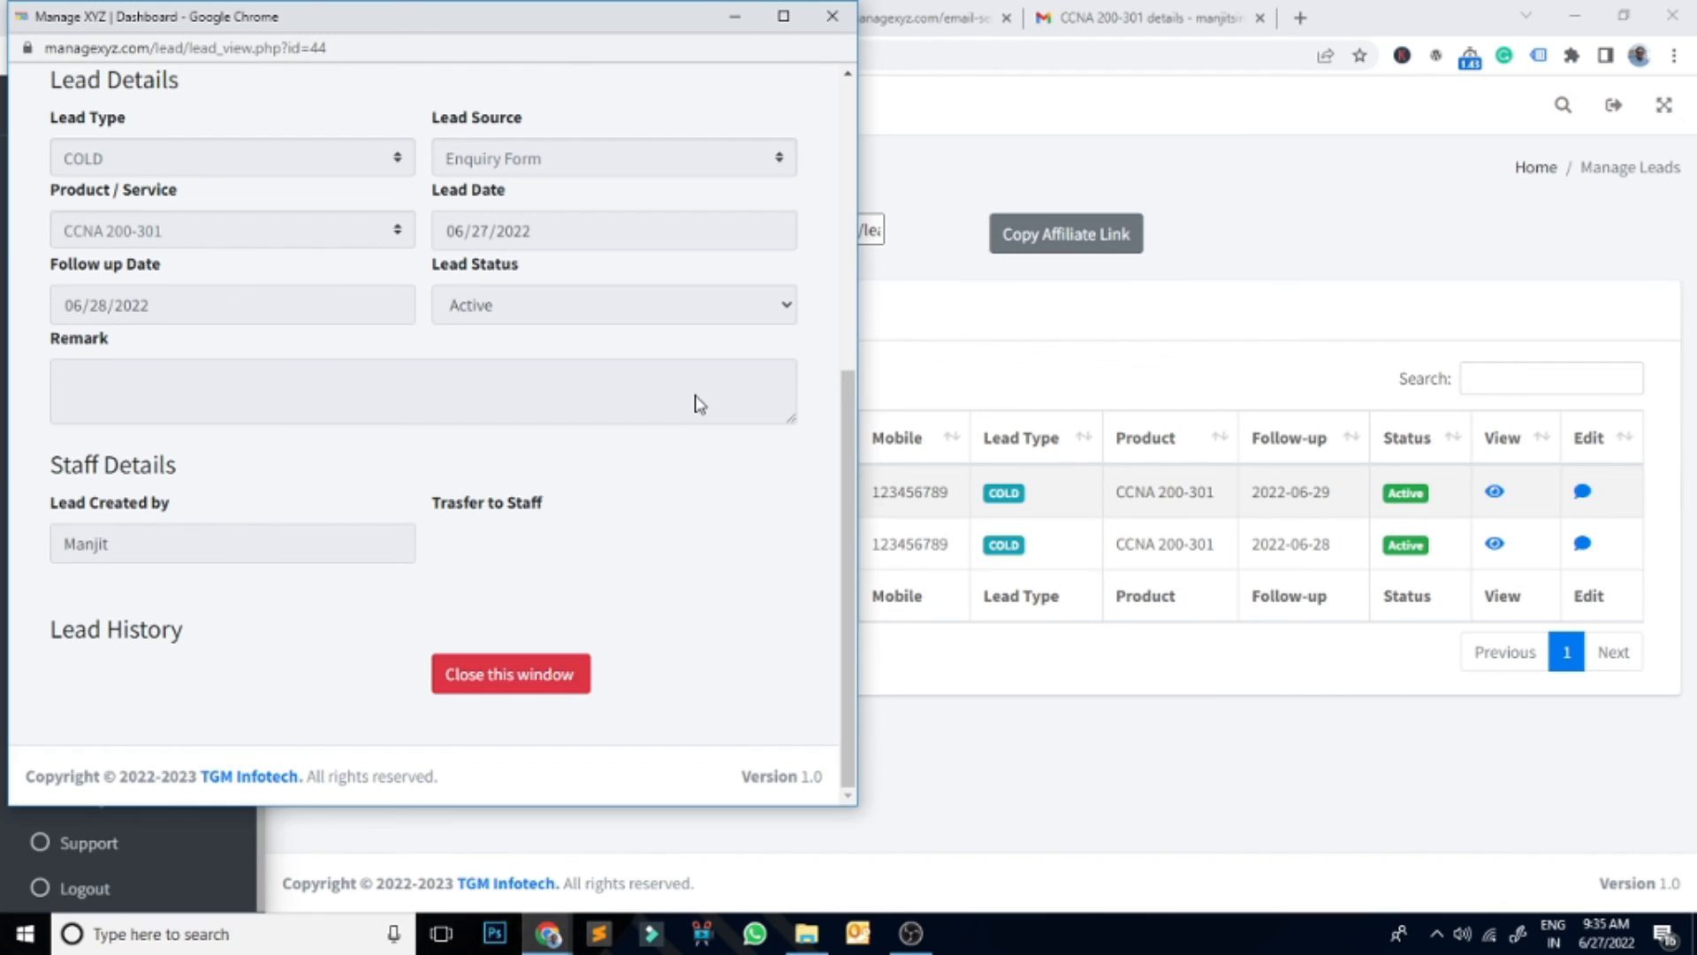
click(522, 672)
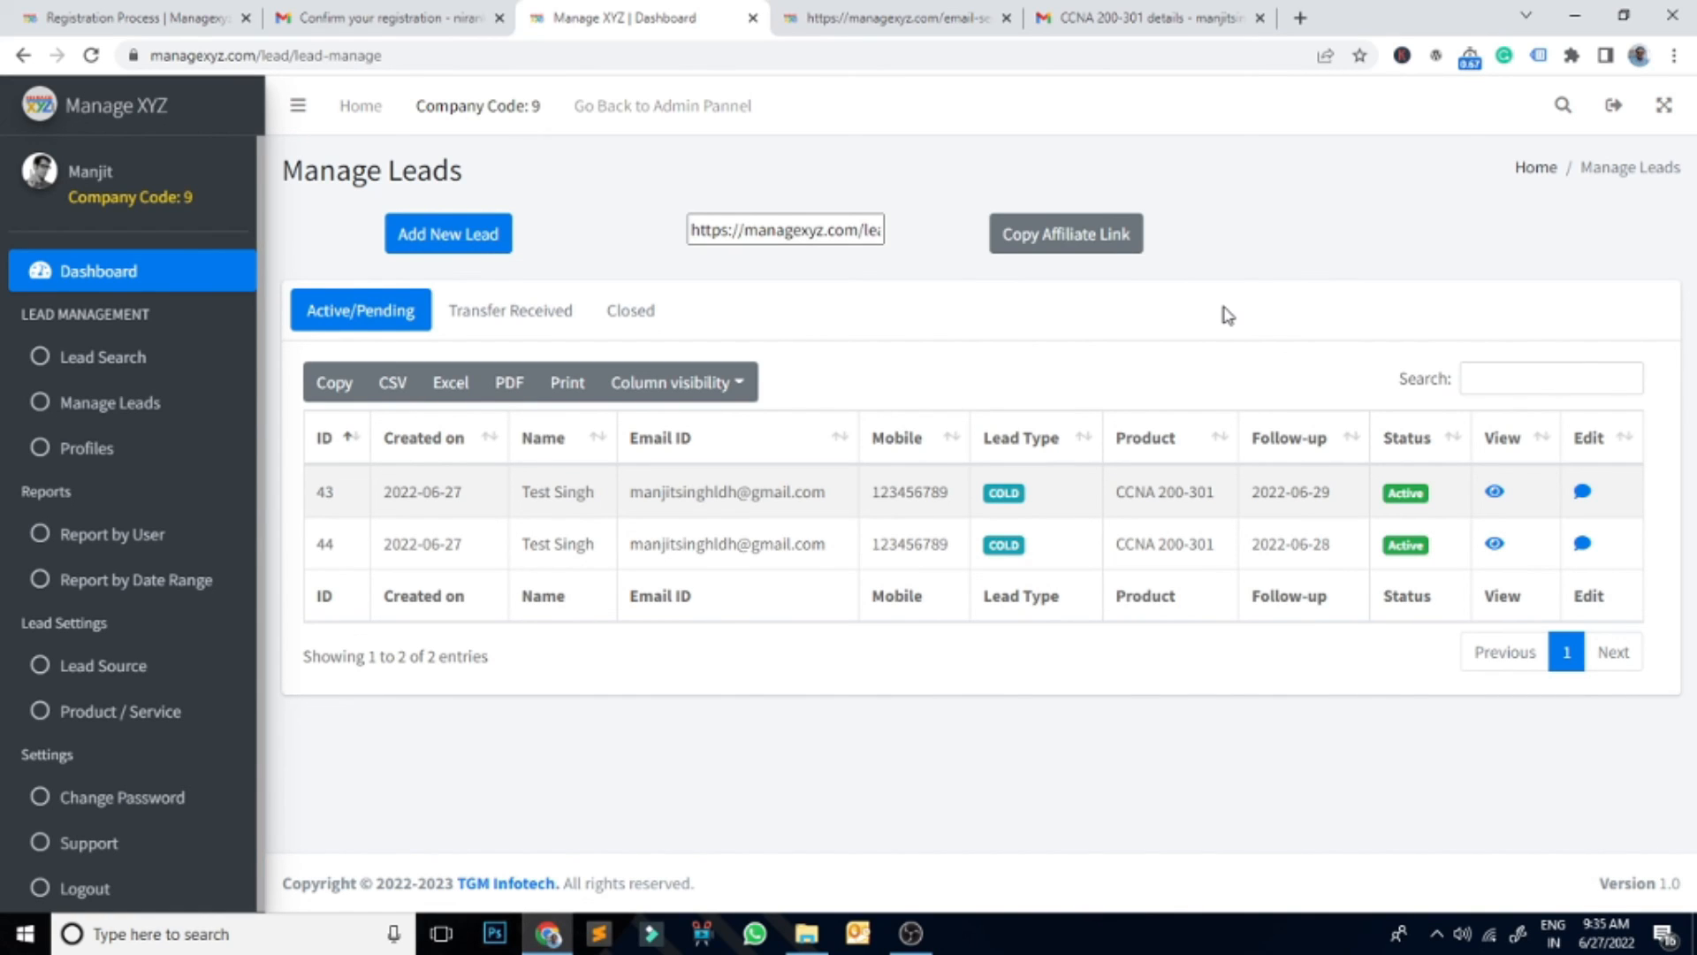
Step: Change lead 43's status to Closed with the remark 'enrolled' and save the update
click(1582, 491)
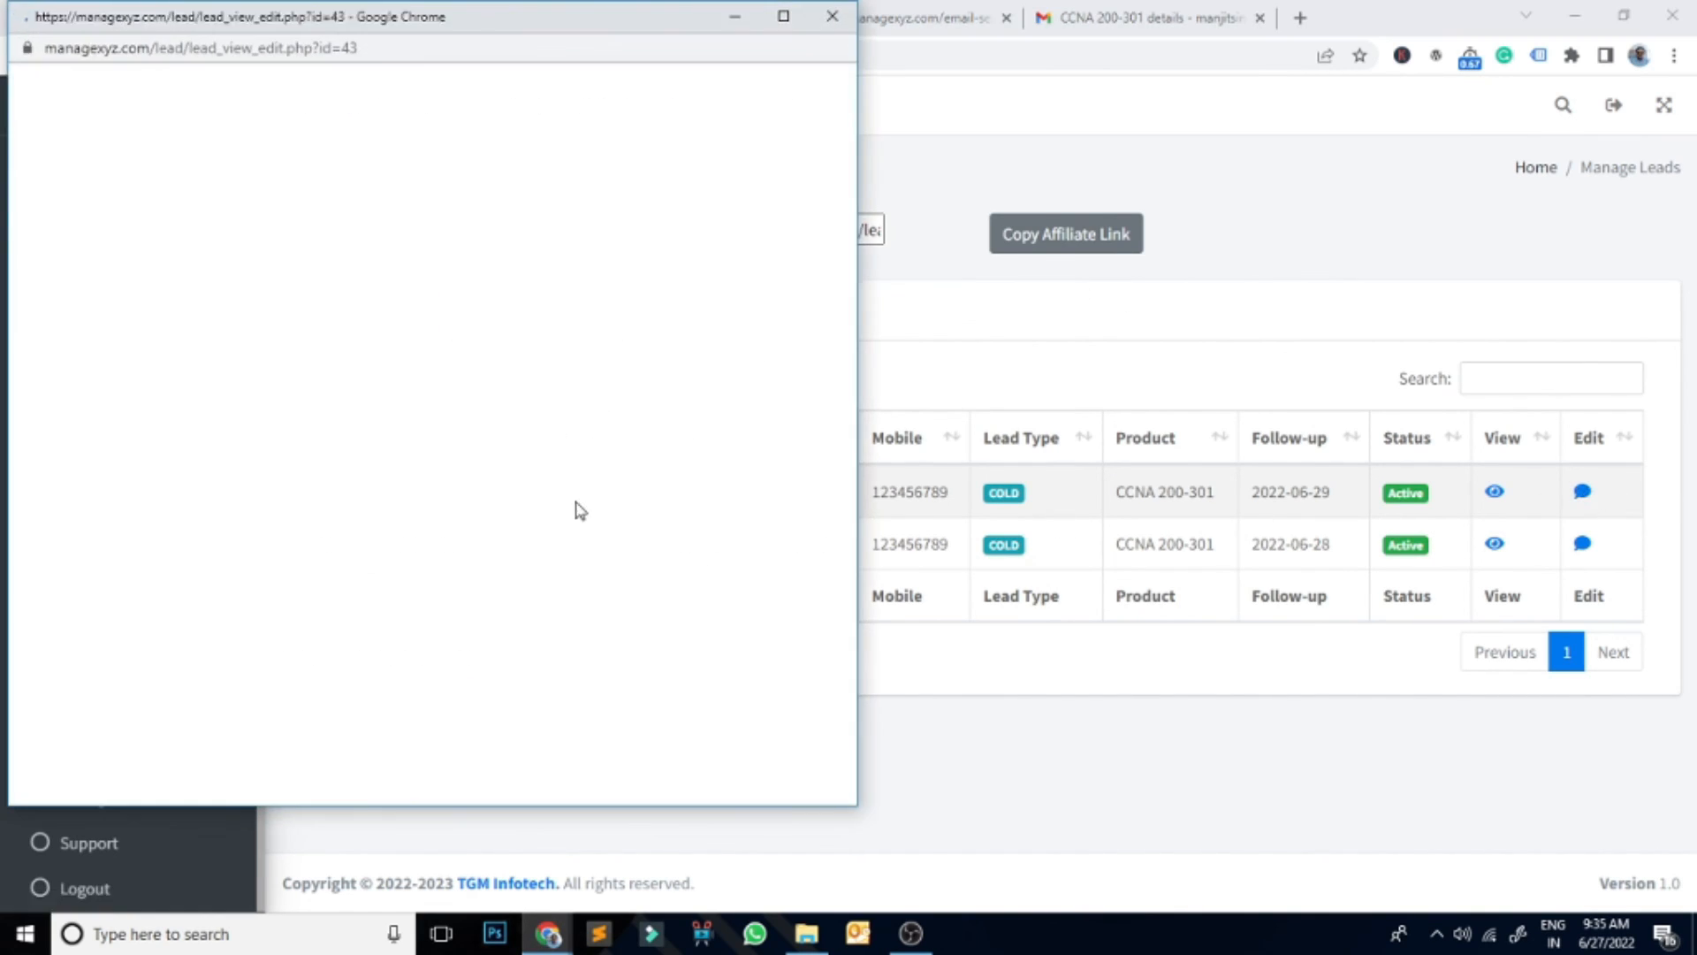
scroll(621, 470, down, 10)
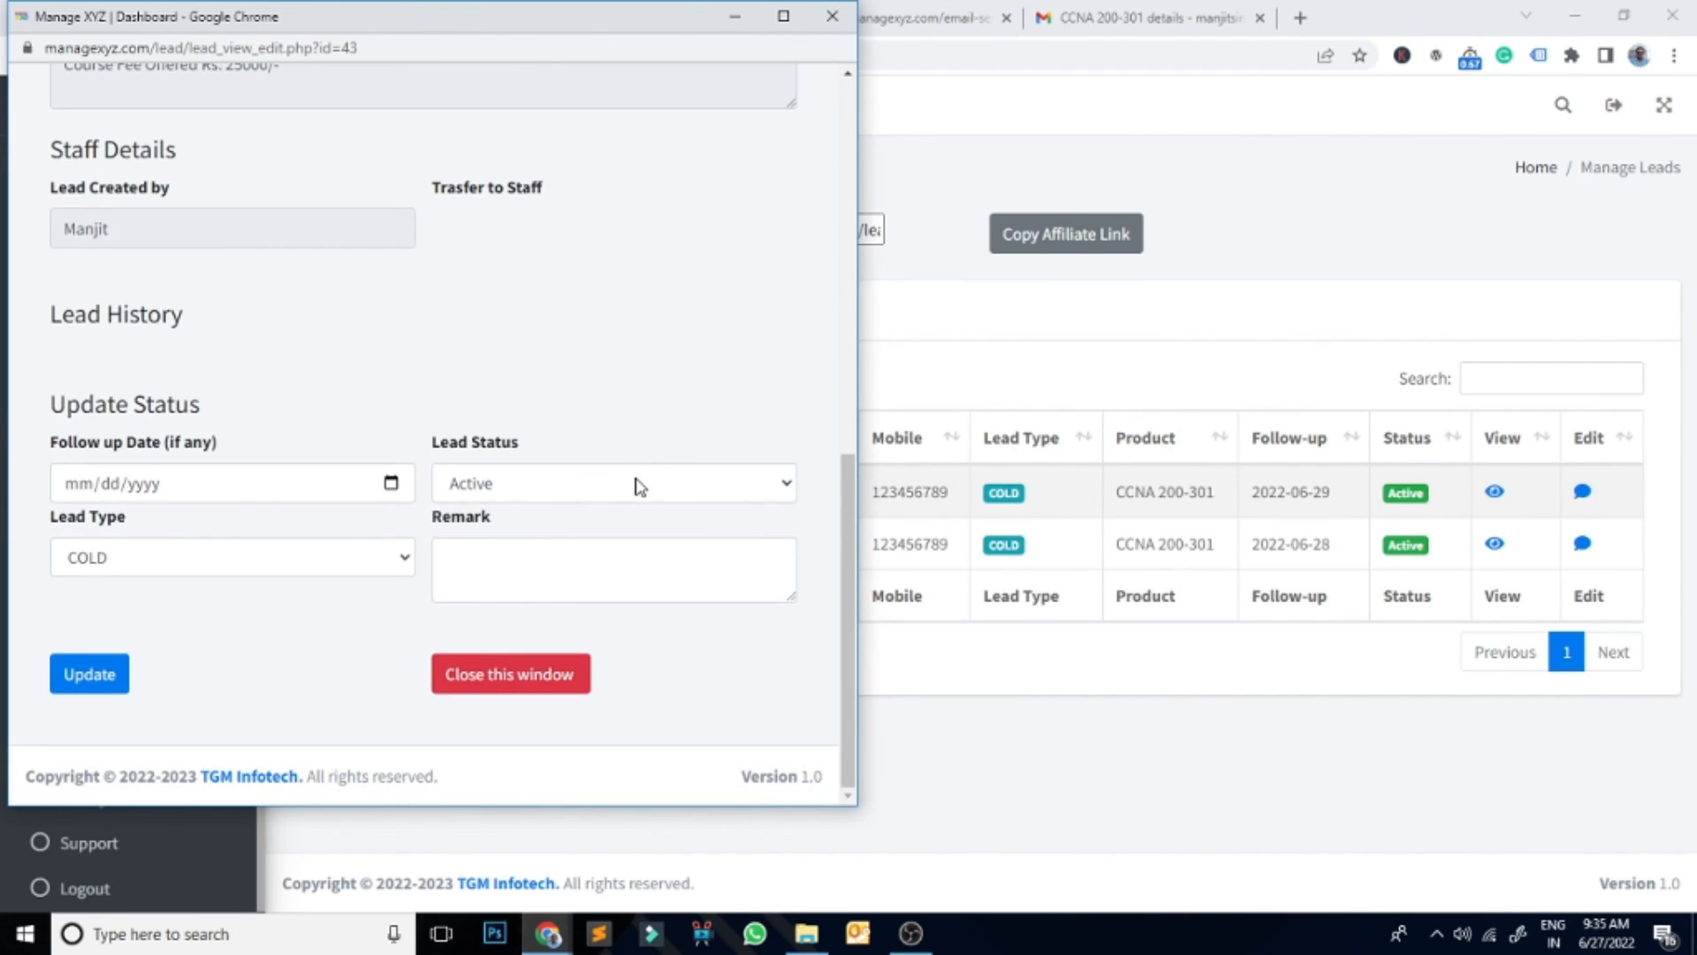
click(638, 486)
click(515, 541)
click(739, 572)
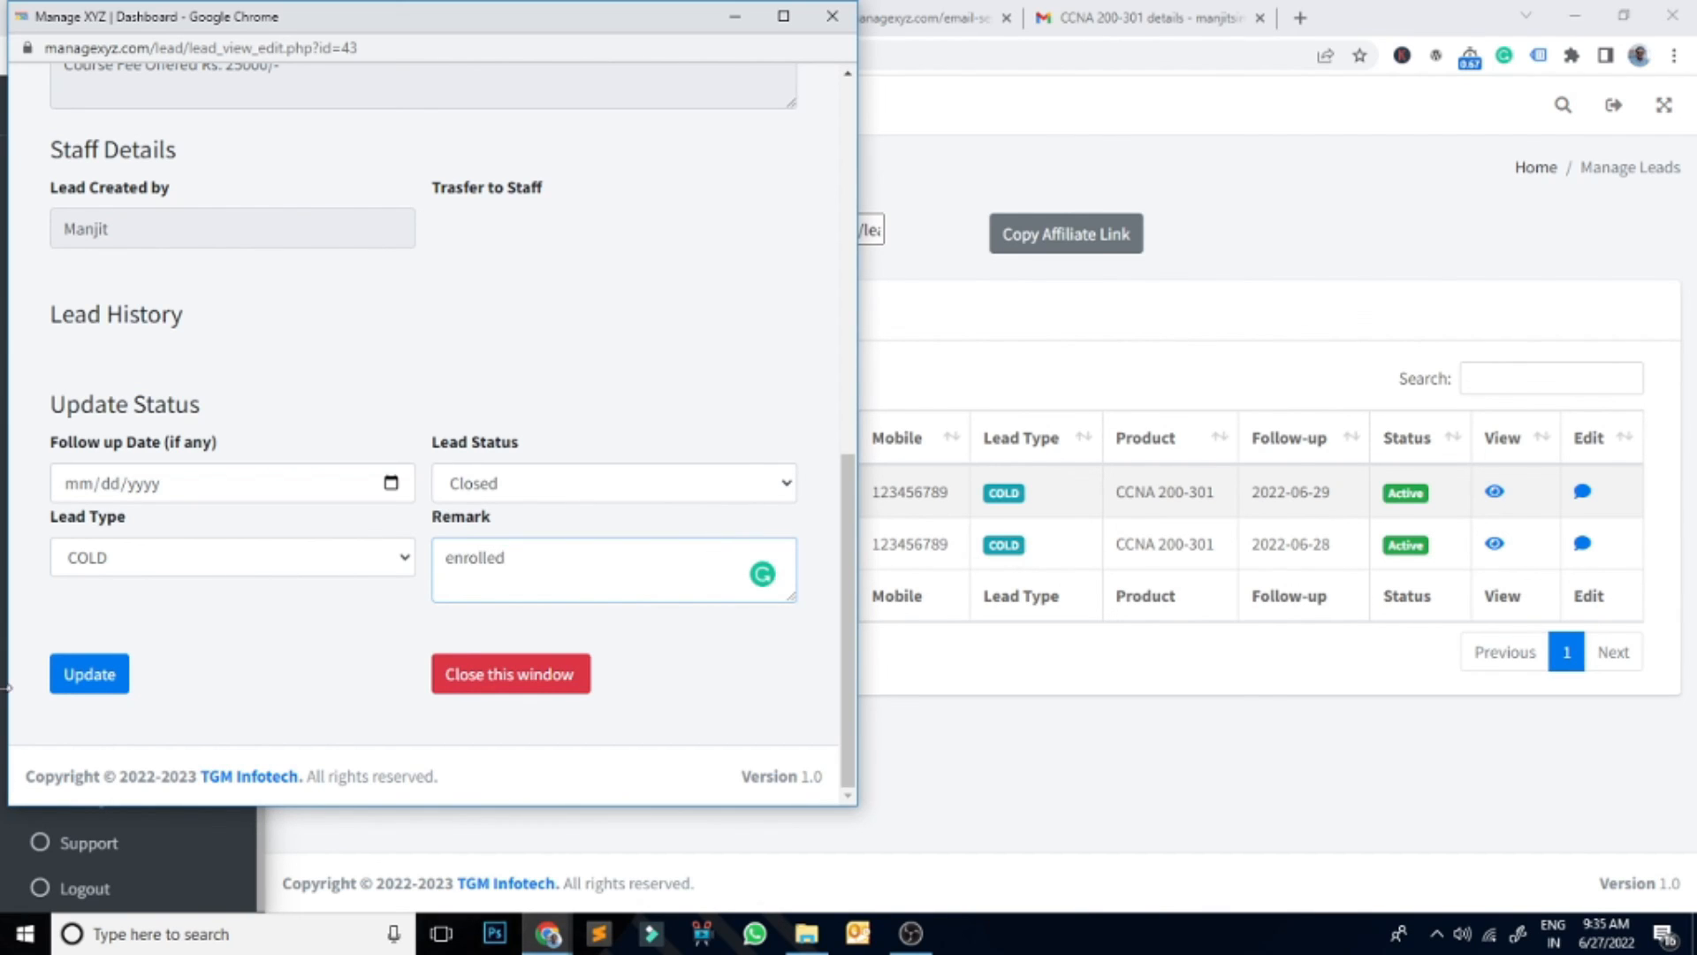
click(122, 681)
scroll(601, 705, down, 10)
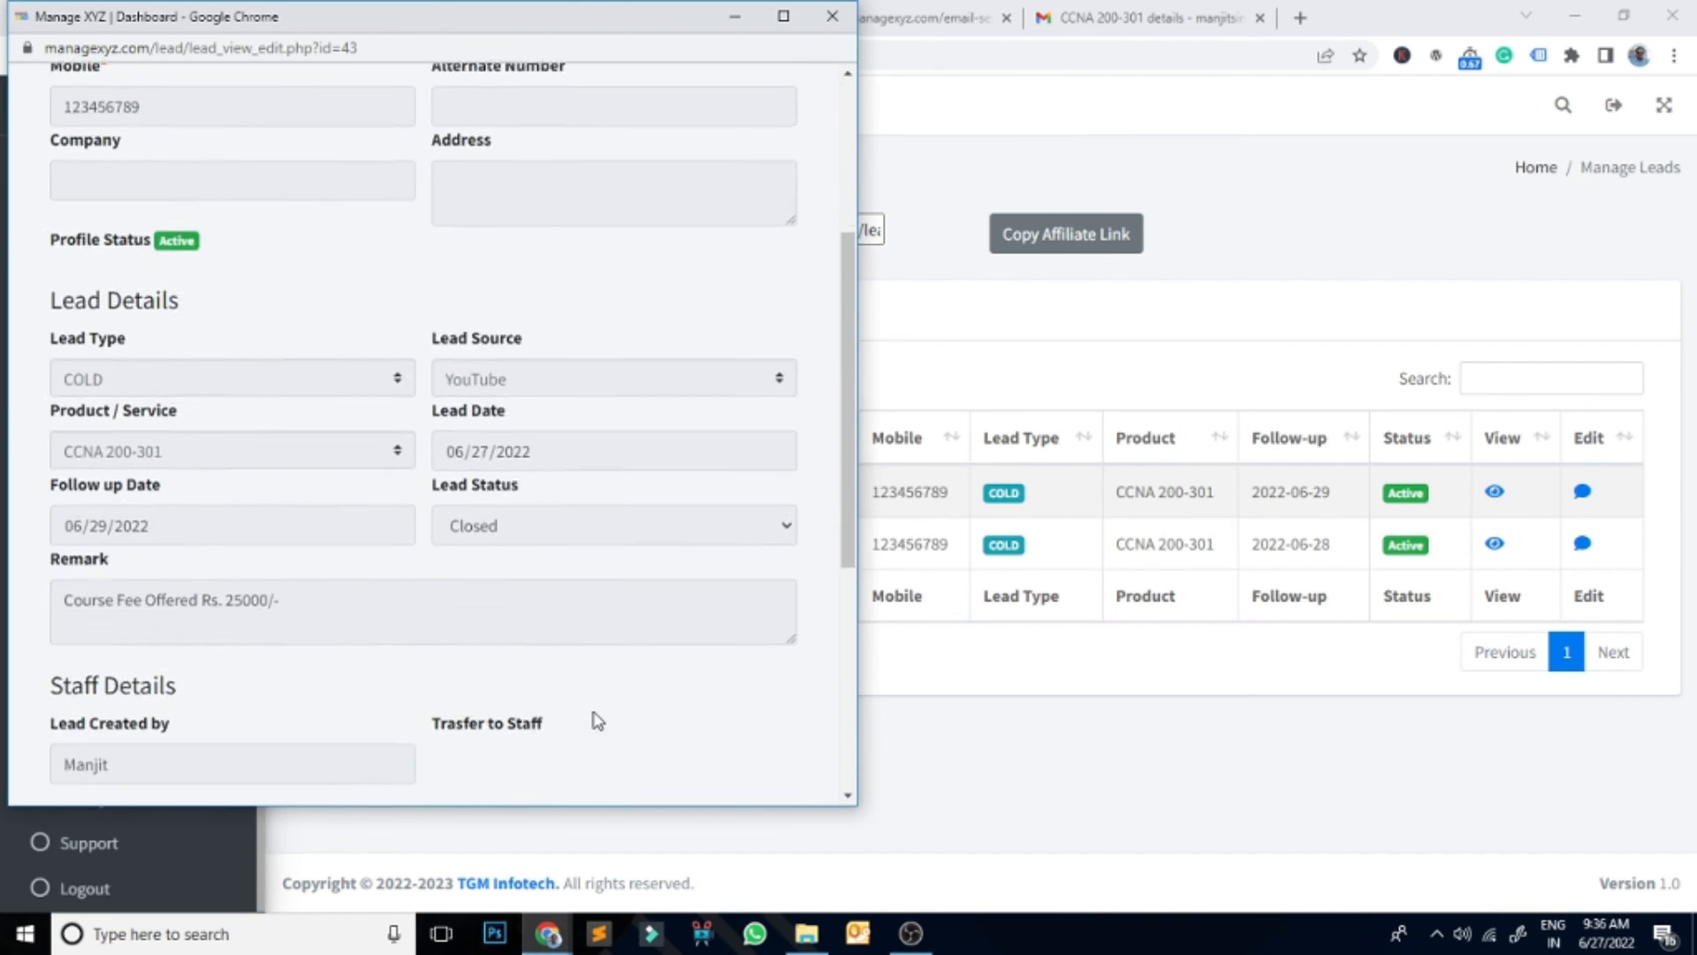
click(194, 727)
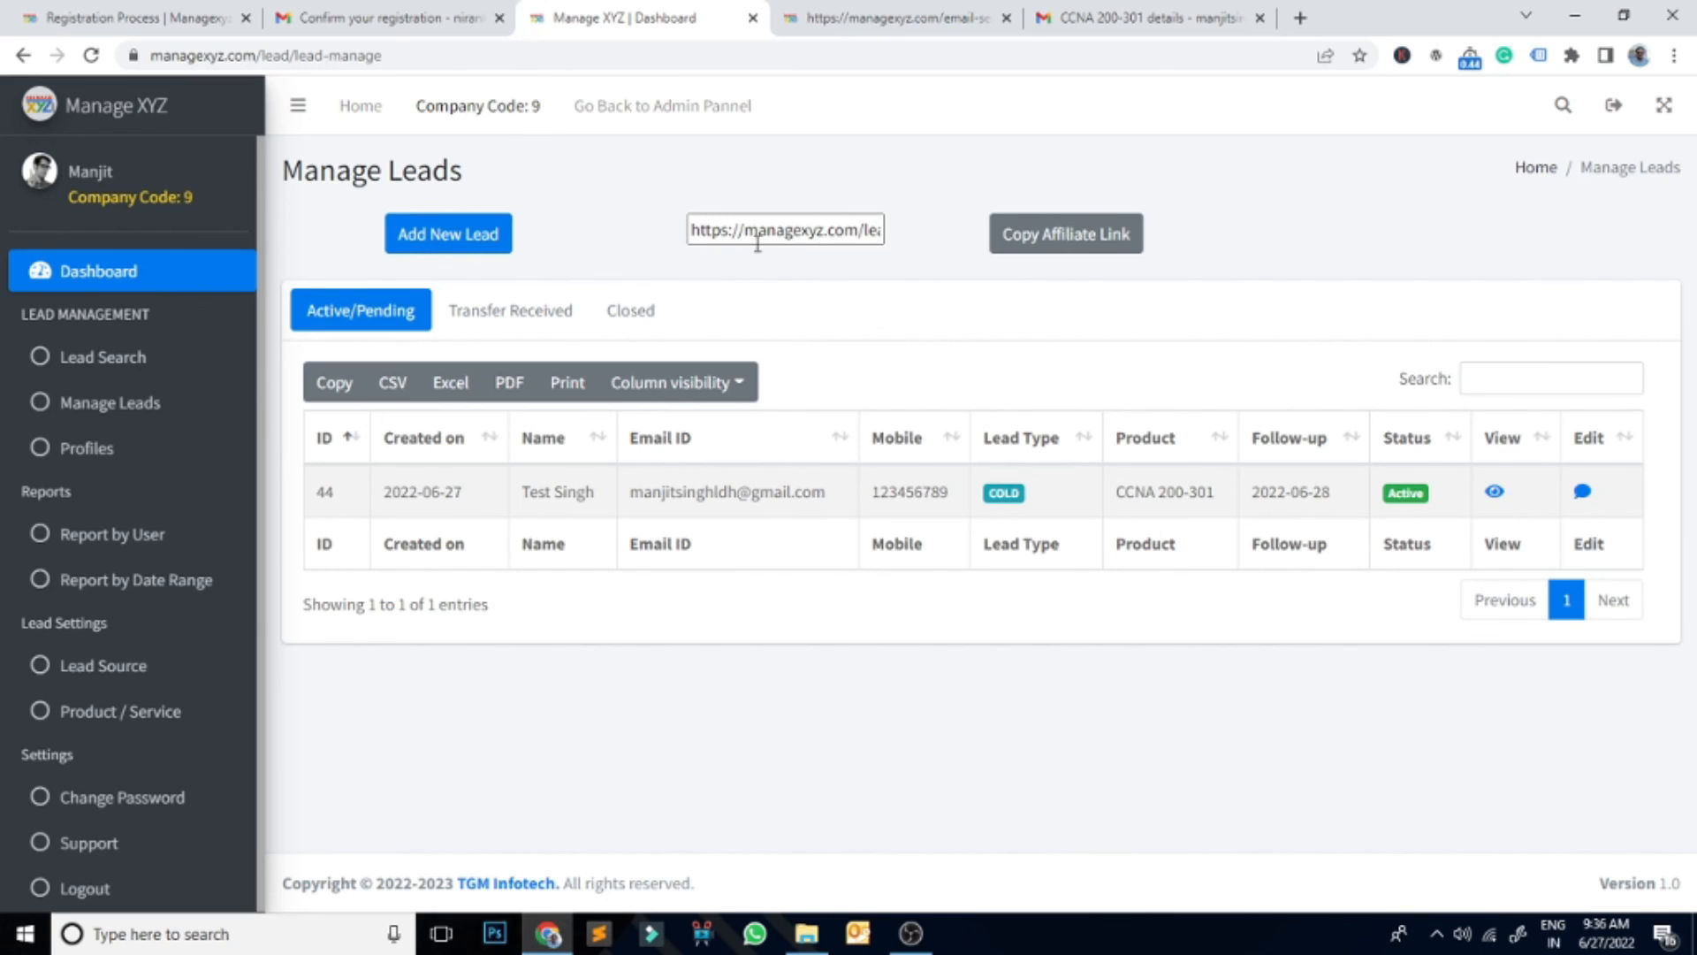
click(634, 316)
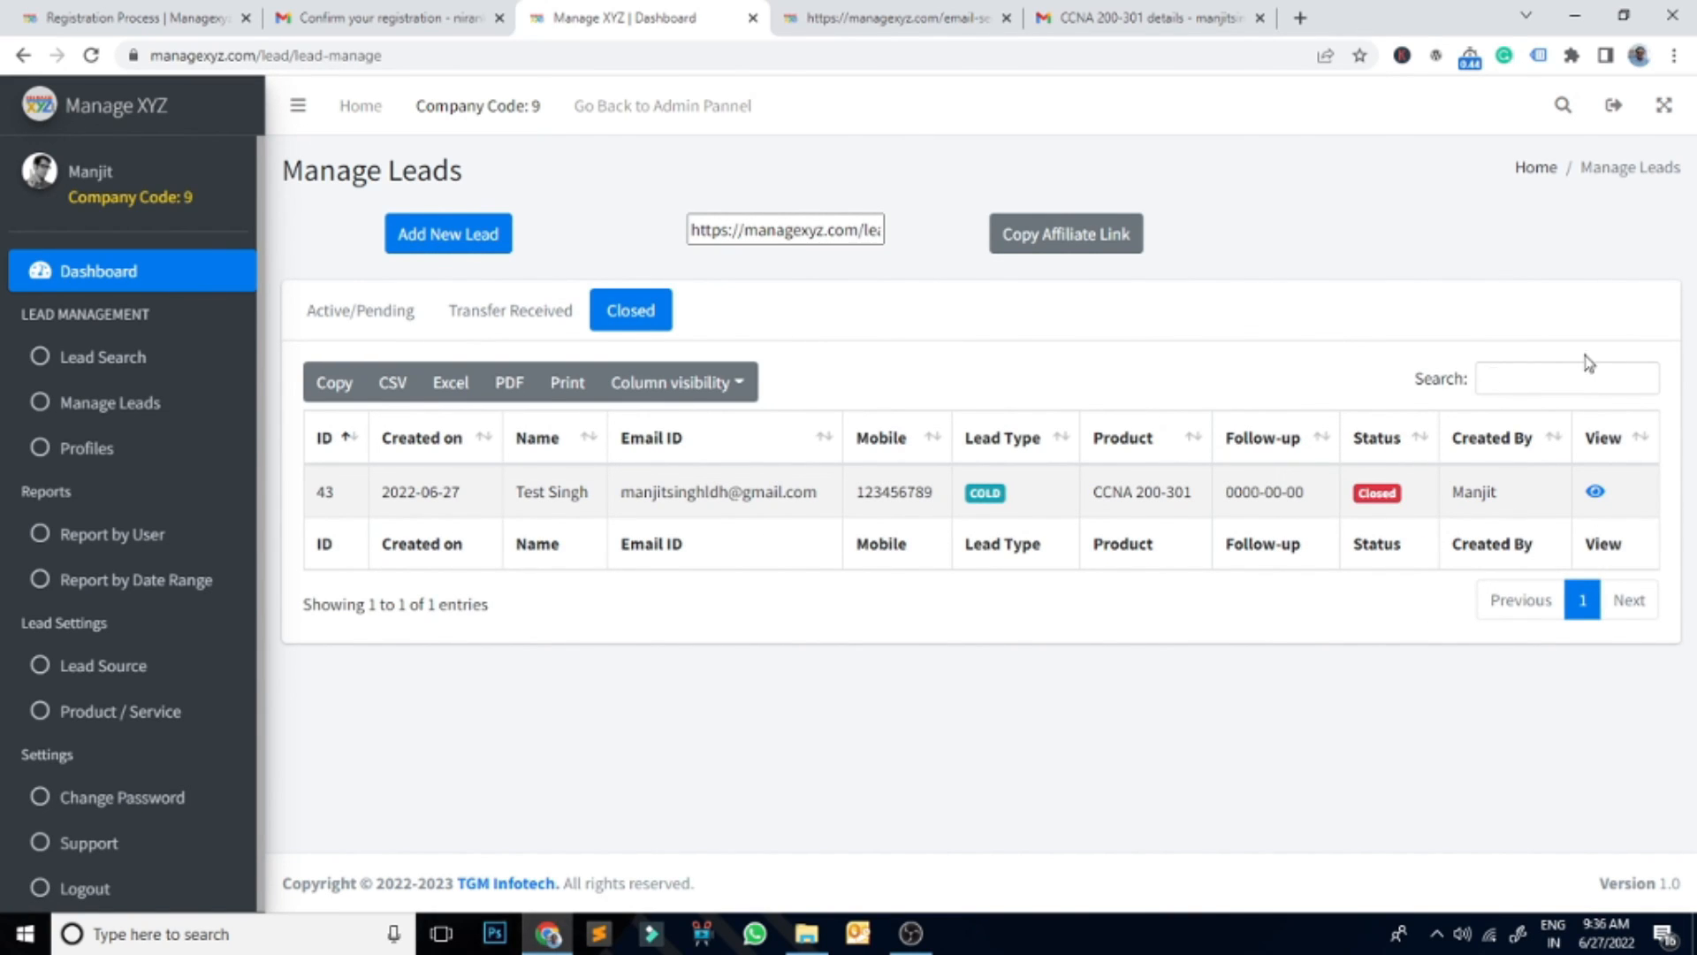
click(1595, 492)
scroll(768, 505, down, 9)
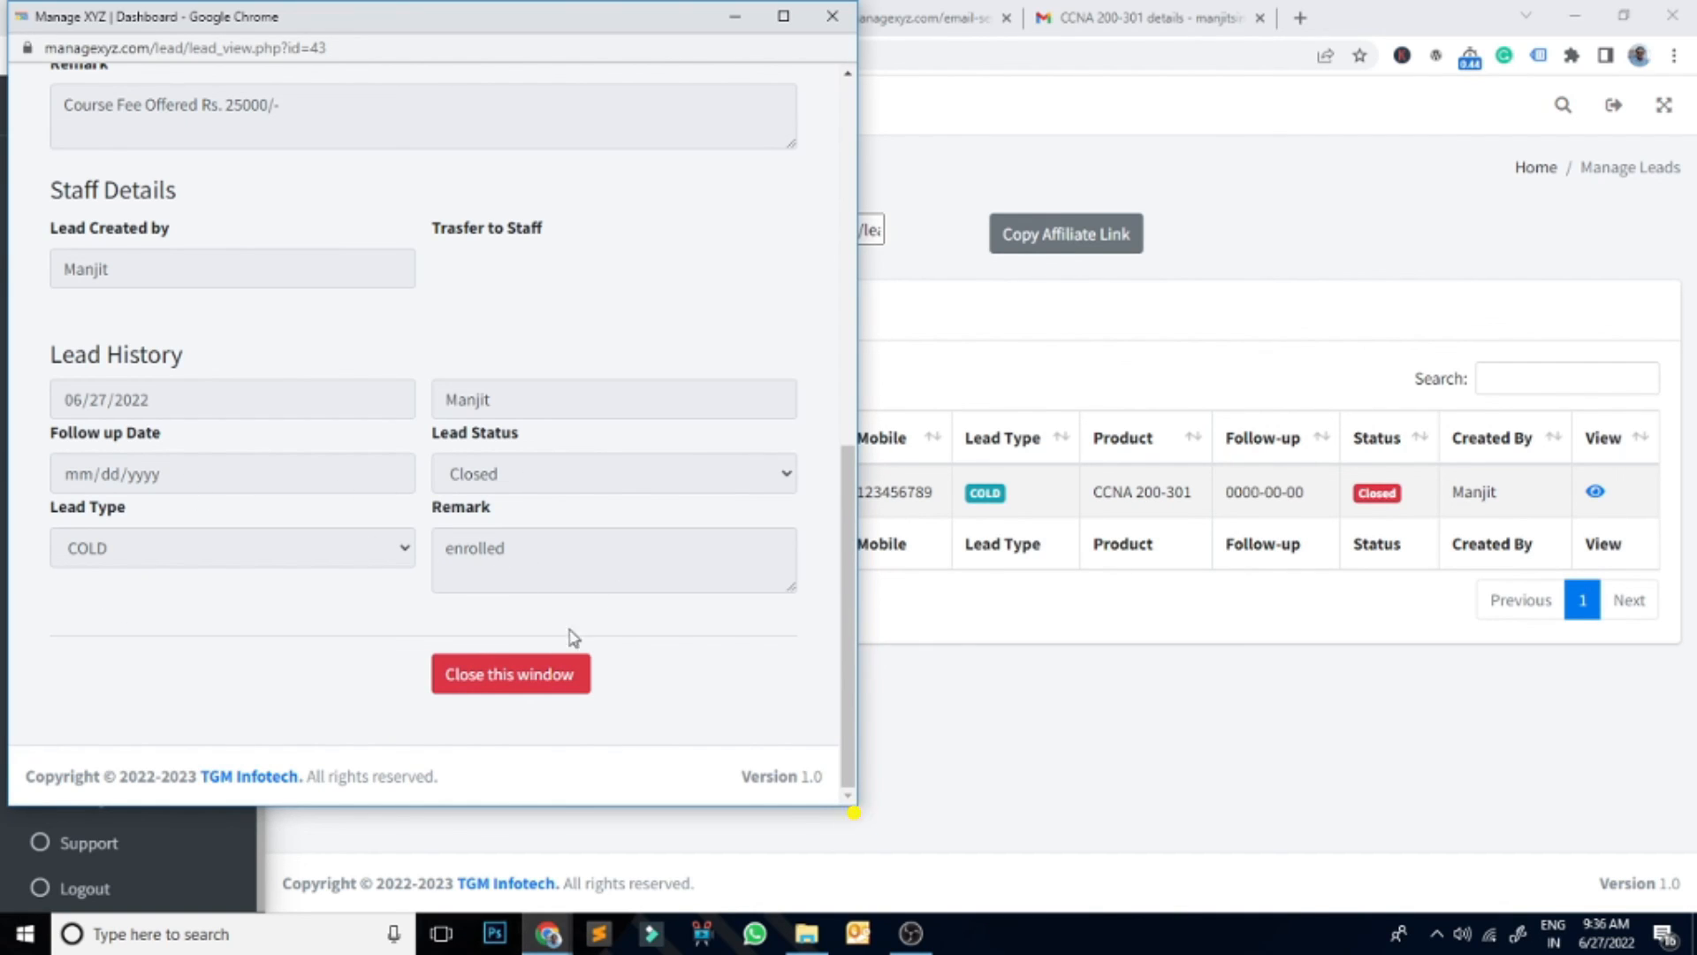
click(557, 676)
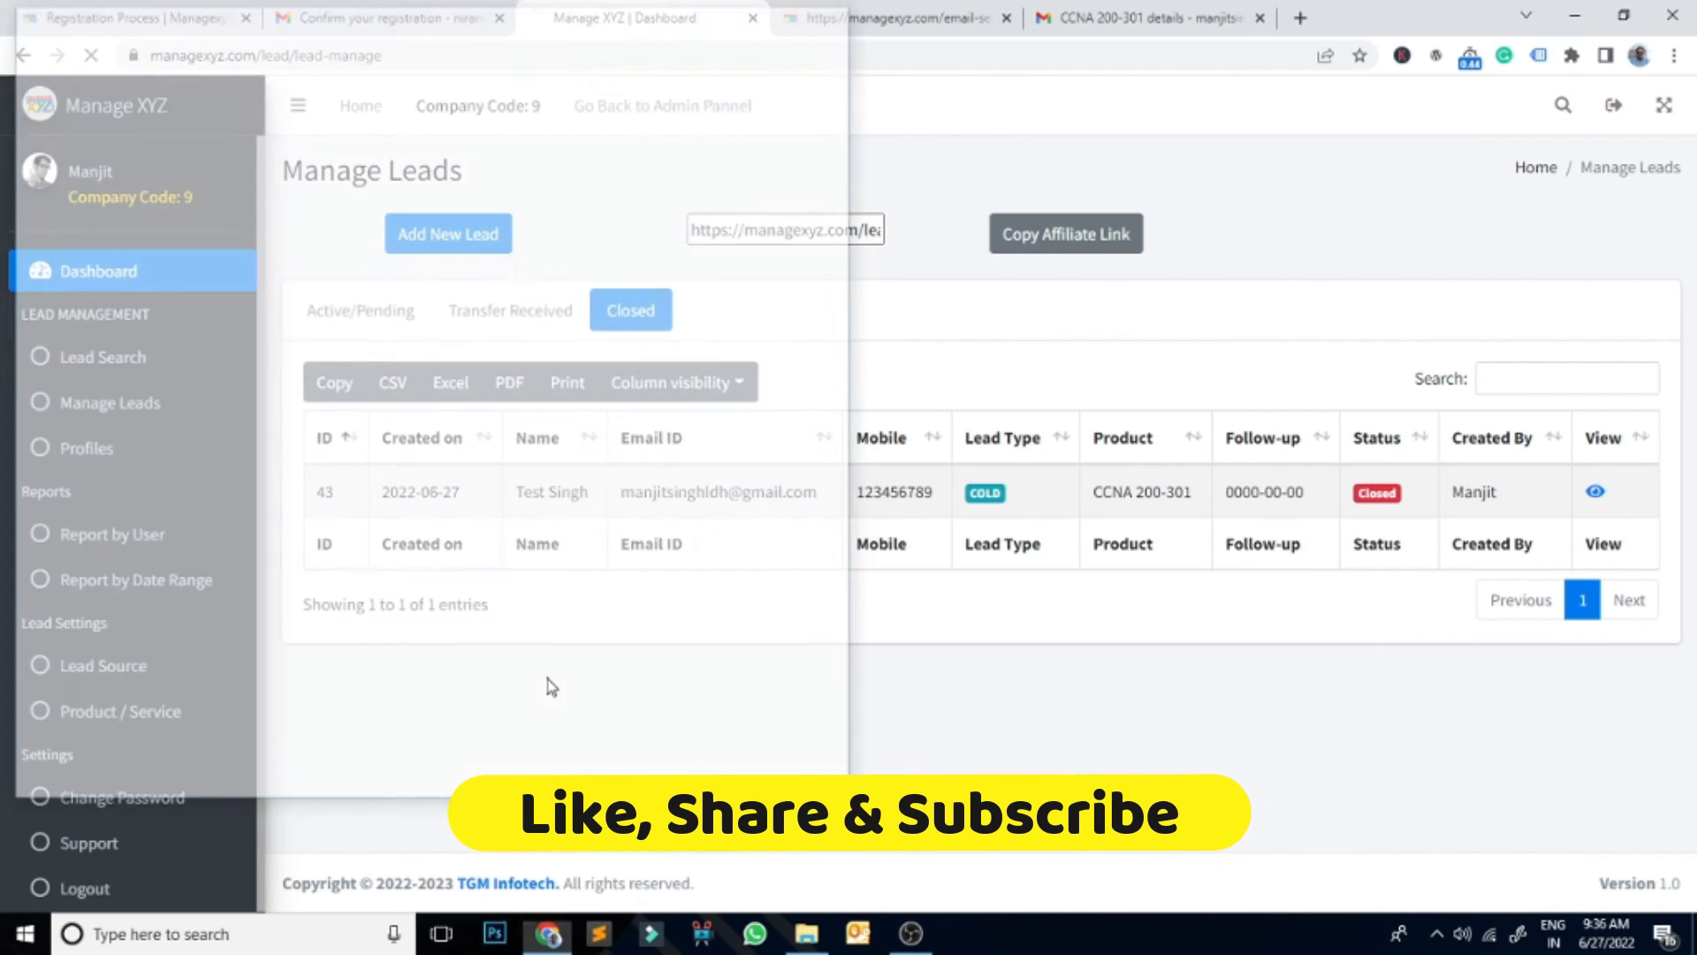